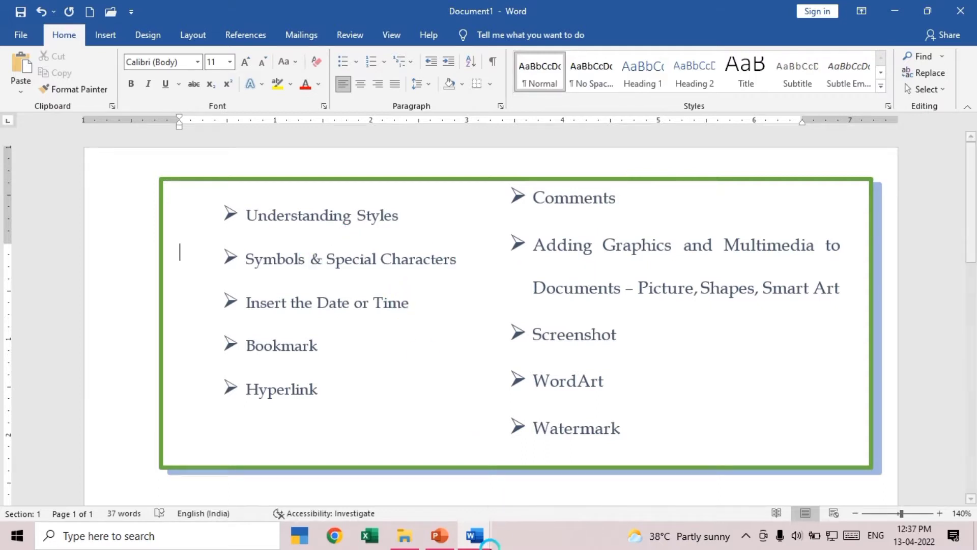
# Switch to the blank document window and look through the full style gallery
pyautogui.click(472, 537)
pyautogui.click(500, 481)
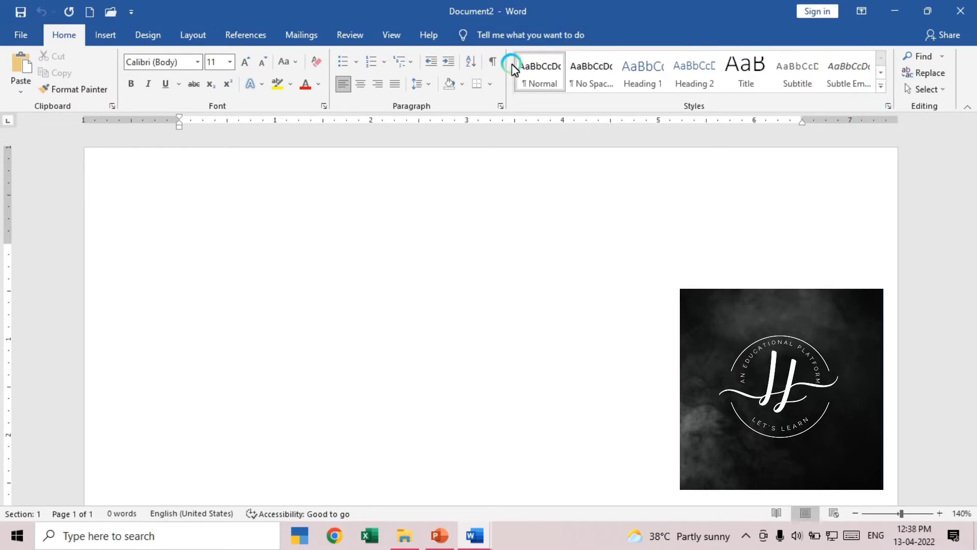
pyautogui.click(880, 90)
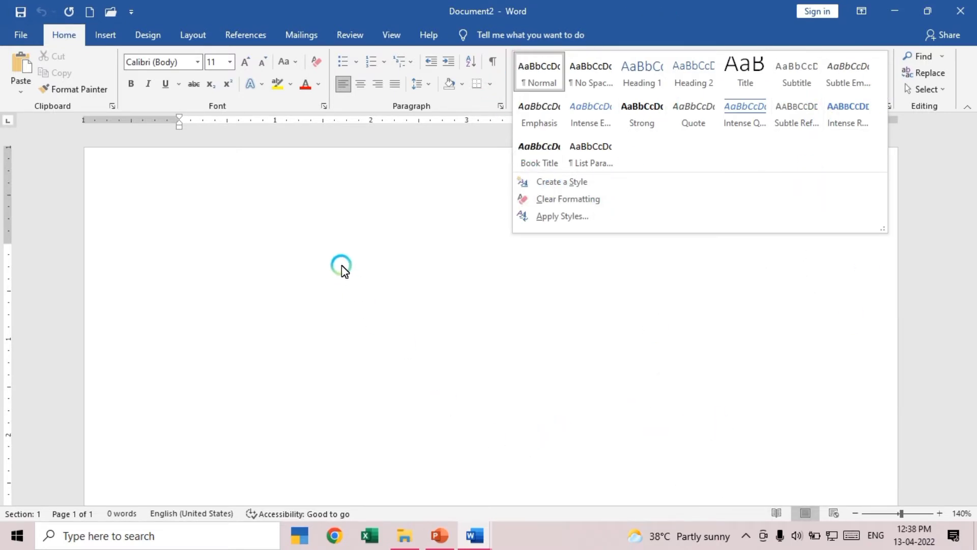
pyautogui.click(347, 260)
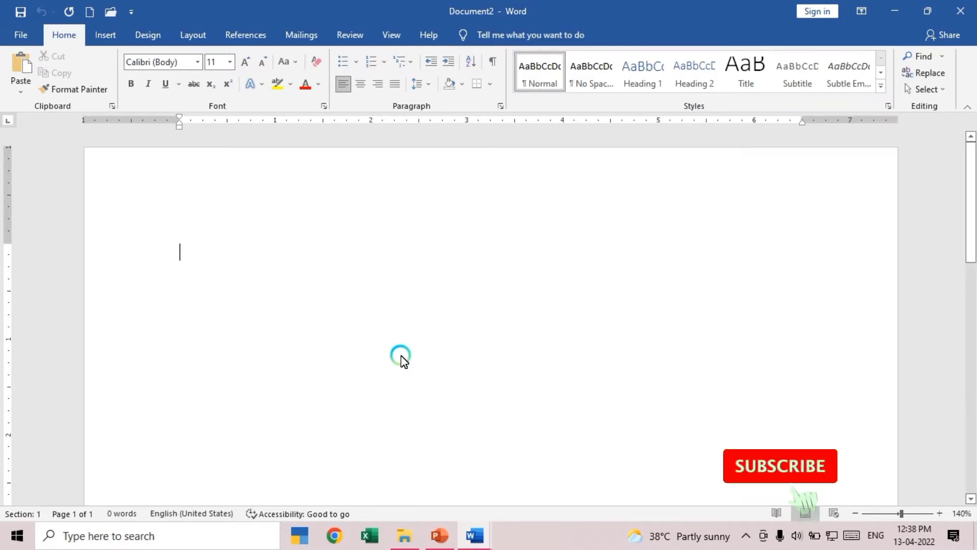
# Generate sample text of eight paragraphs with five sentences each using =RAND(8,5)
pyautogui.write('=')
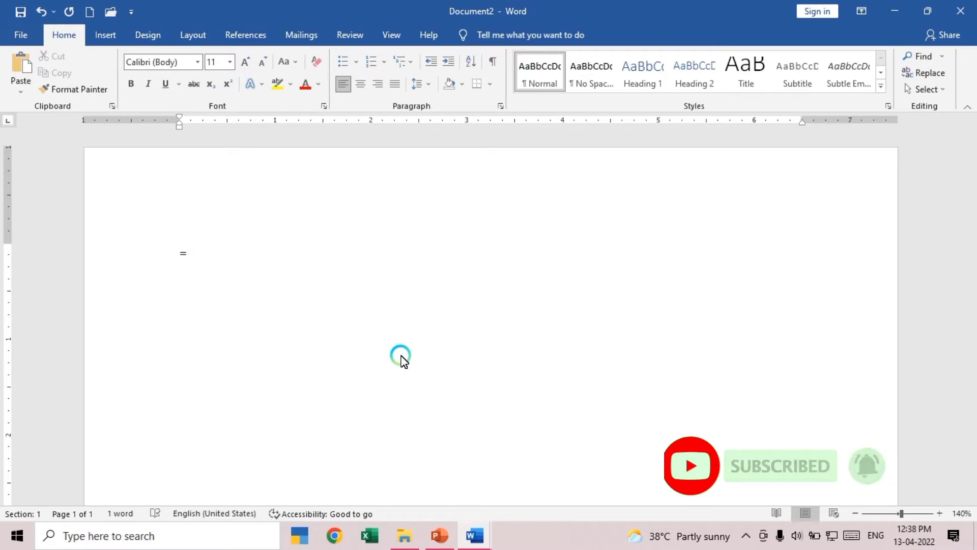
pyautogui.write('RAND')
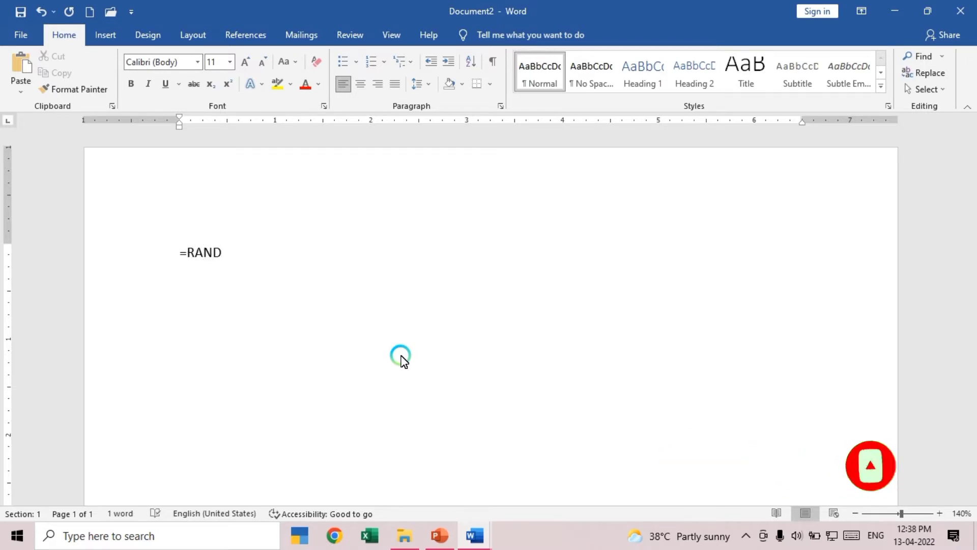
pyautogui.write('(8,5)')
pyautogui.press('Return')
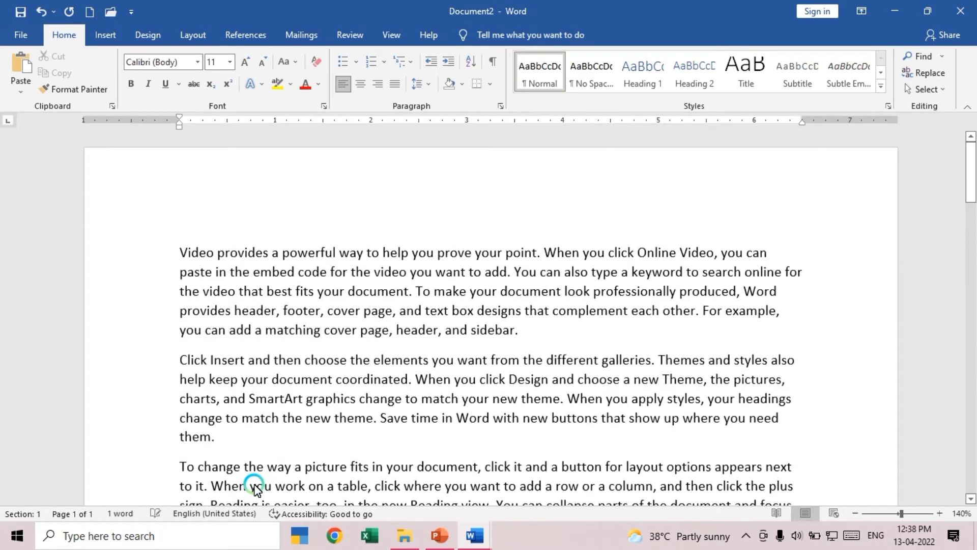
# Add the line "Introduction of Computer" above the first paragraph and "Advantages of Computer" below that paragraph
pyautogui.click(185, 258)
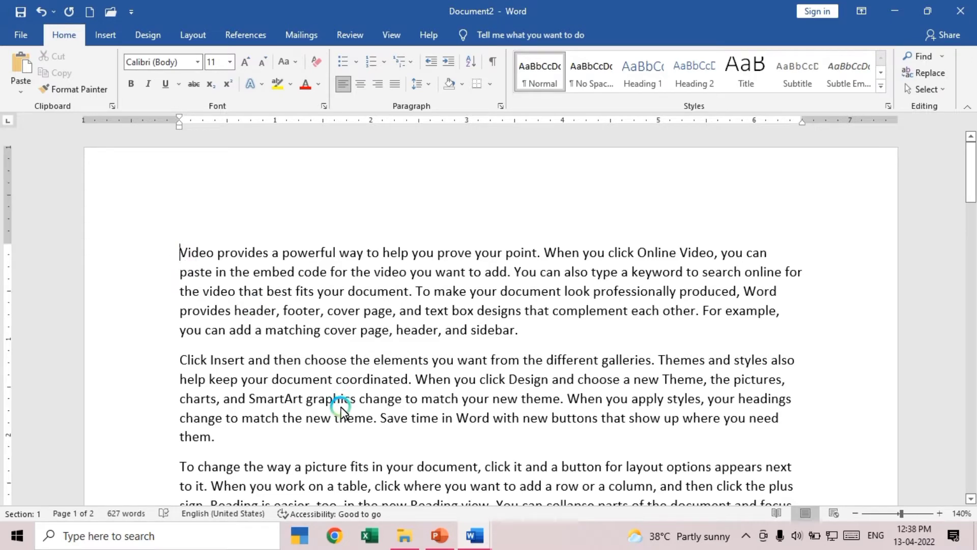
pyautogui.press('Return')
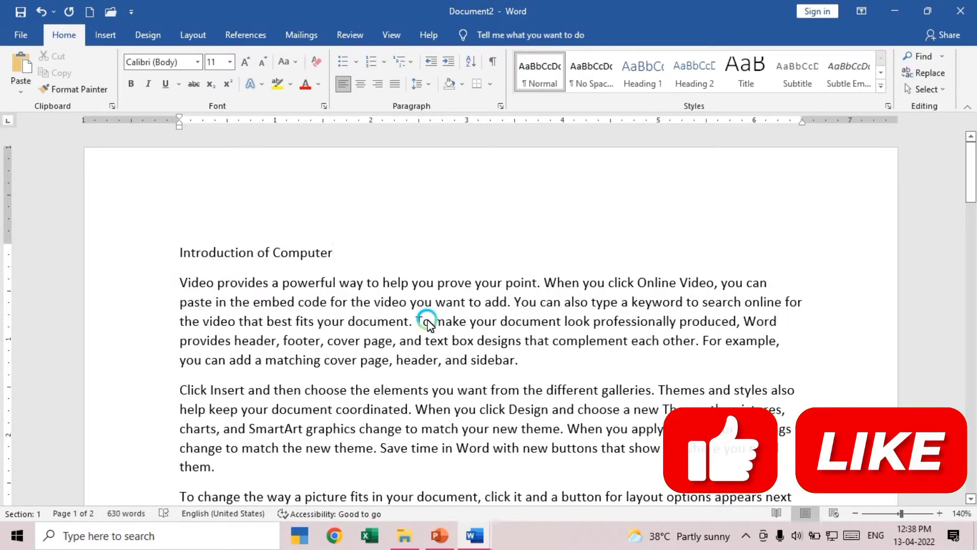
pyautogui.click(528, 358)
pyautogui.press('Return')
pyautogui.write('A')
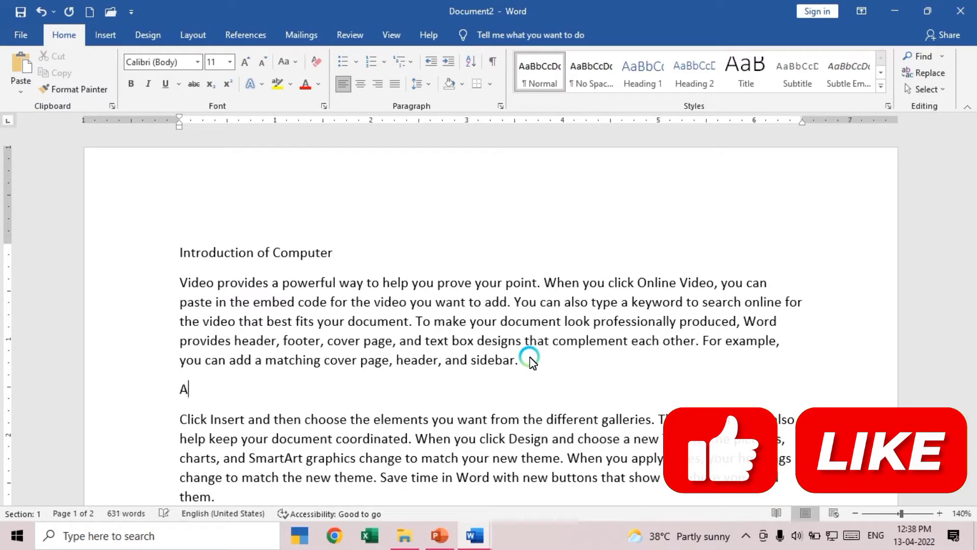
pyautogui.write('dvantages of Com')
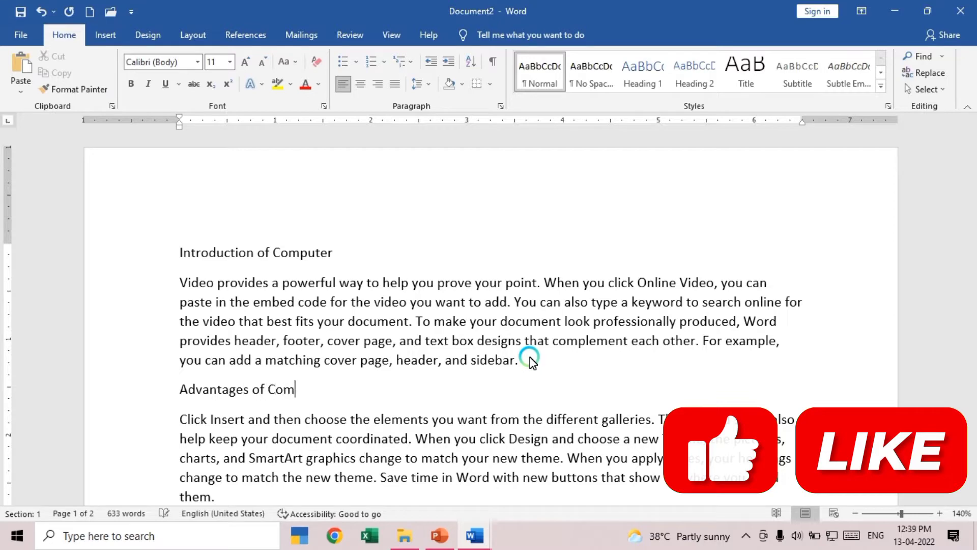
pyautogui.write('puter')
pyautogui.press('Return')
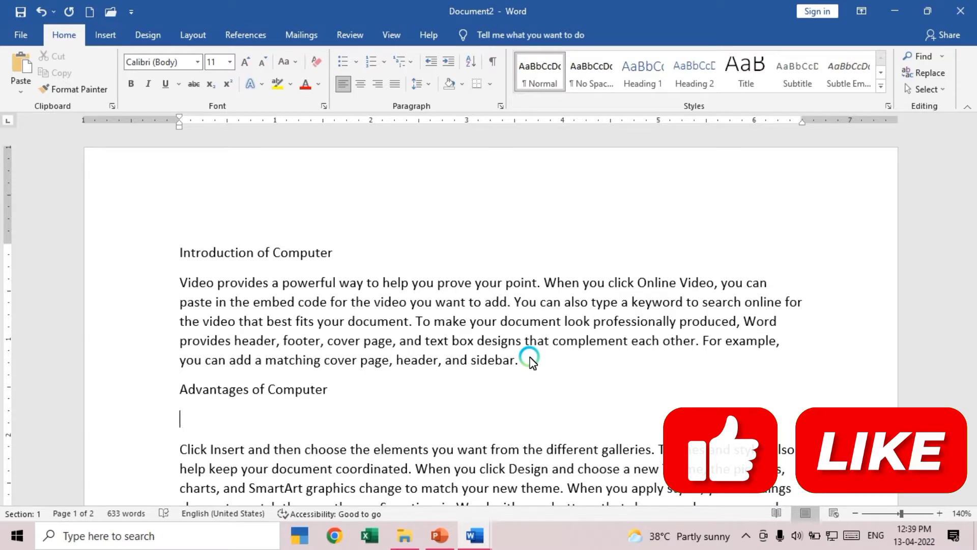
# Add the subheading lines "Speed" above the second paragraph and "Accuracy" above the third
pyautogui.click(529, 360)
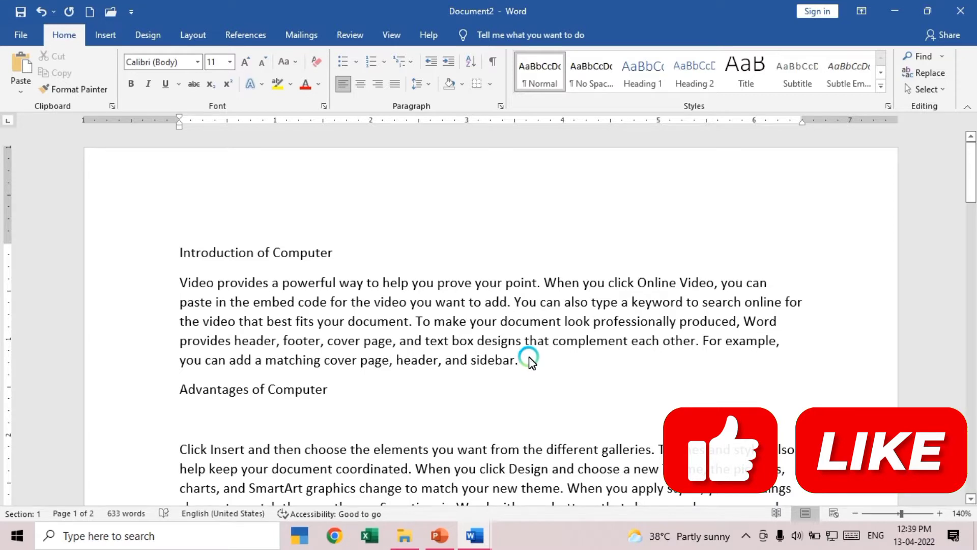
pyautogui.write('Speed')
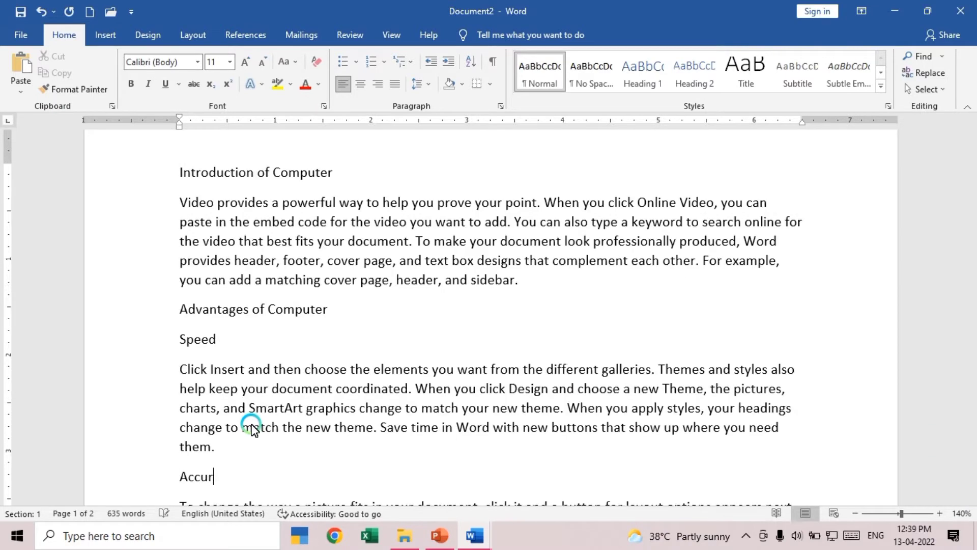
pyautogui.write('acy')
# Add the subheading lines "Storage" above the fourth paragraph and "Diligence" above the fifth
pyautogui.scroll(-3, 251, 426)
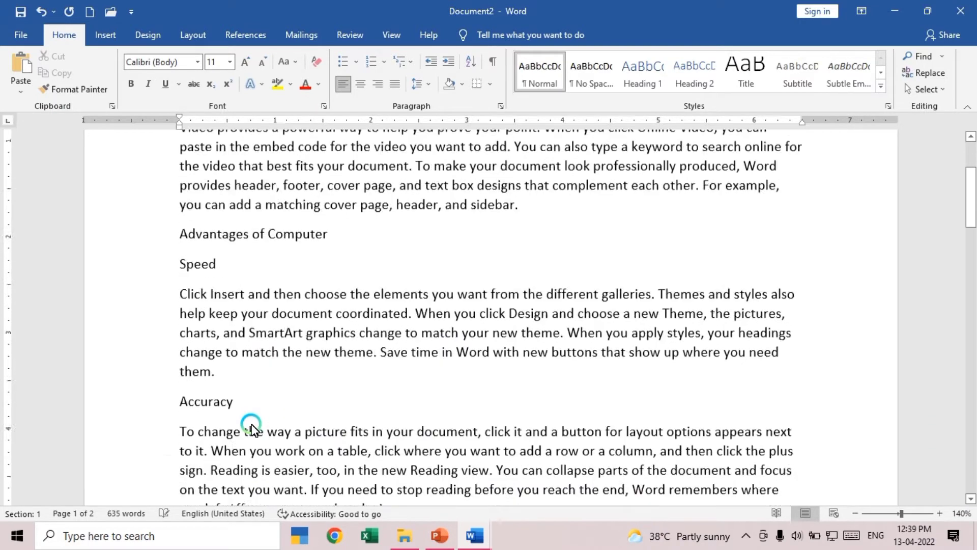
pyautogui.scroll(-4, 251, 427)
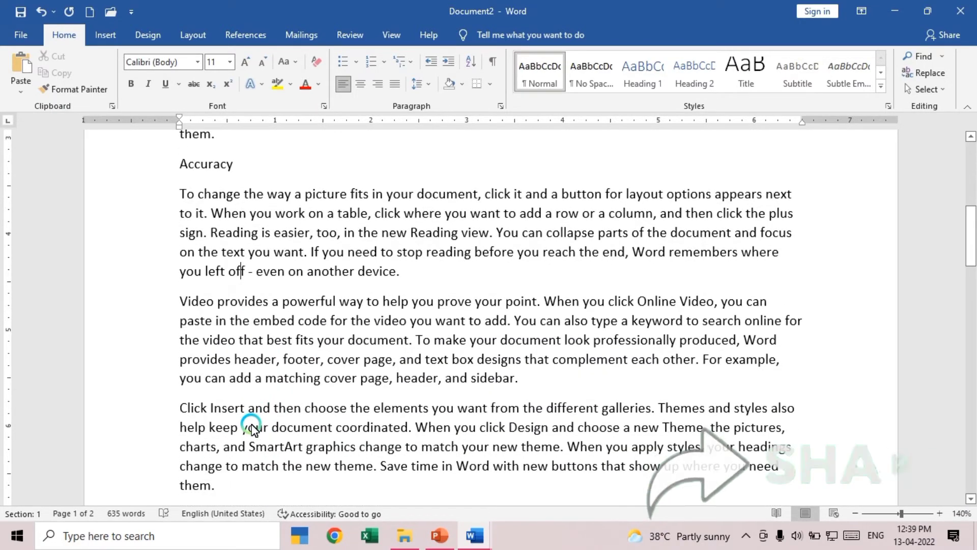
pyautogui.press('Right')
pyautogui.press('Right')
pyautogui.press('Right')
pyautogui.press('Right')
pyautogui.press('Right')
pyautogui.press('Down')
pyautogui.press('Home')
pyautogui.press('Up')
pyautogui.press('Up')
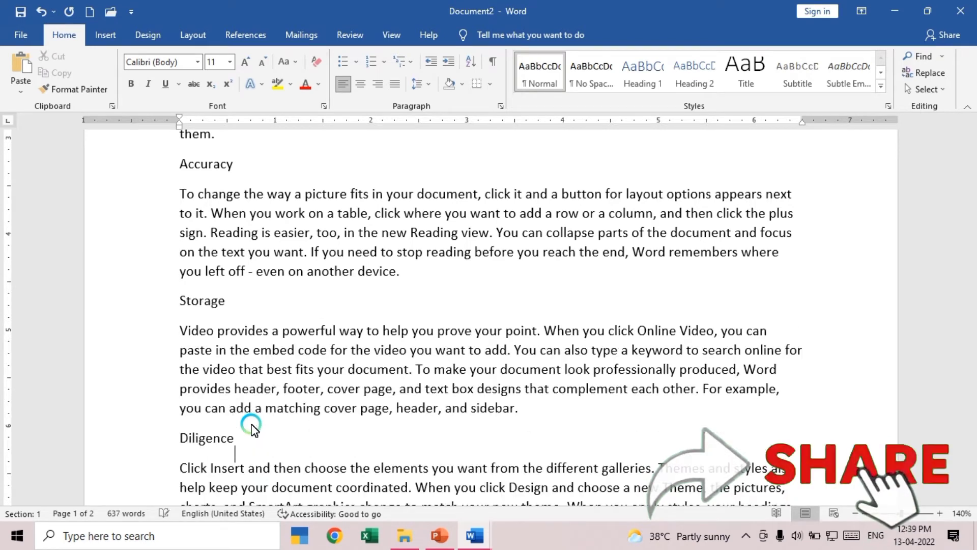
pyautogui.scroll(-1, 255, 425)
pyautogui.scroll(7, 267, 375)
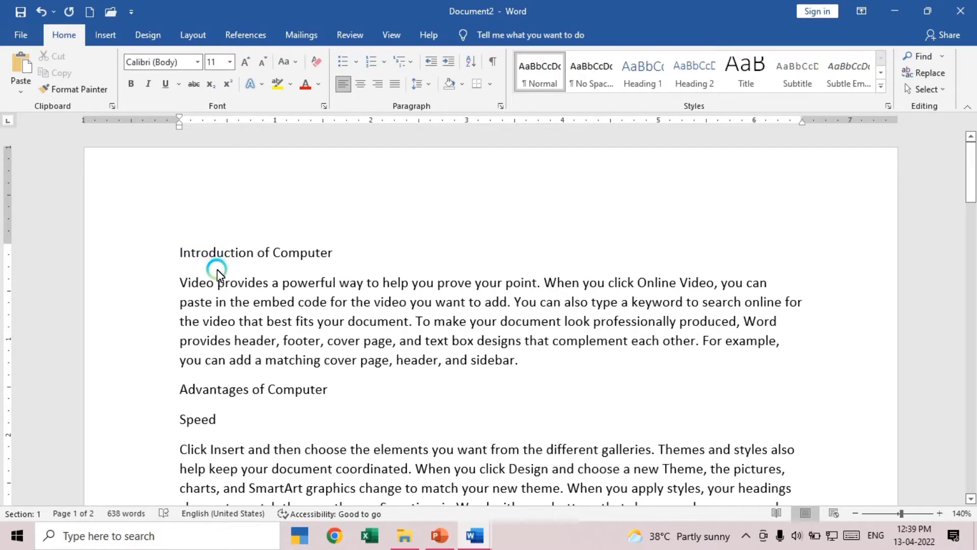
# Format the "Introduction of Computer" line manually as 18 pt, bold and blue
pyautogui.moveTo(179, 255); pyautogui.dragTo(326, 258)
pyautogui.click(244, 62)
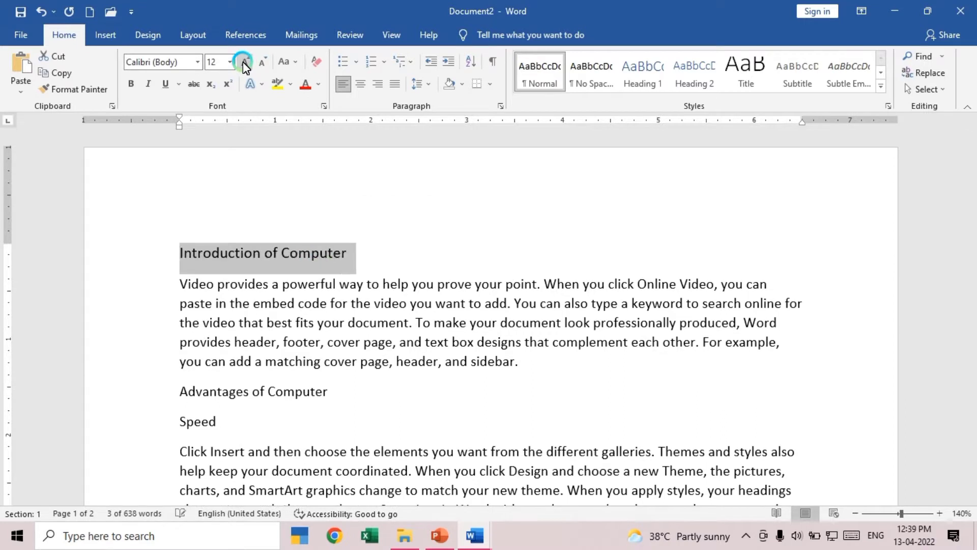
pyautogui.click(243, 62)
pyautogui.click(244, 61)
pyautogui.click(244, 62)
pyautogui.click(131, 83)
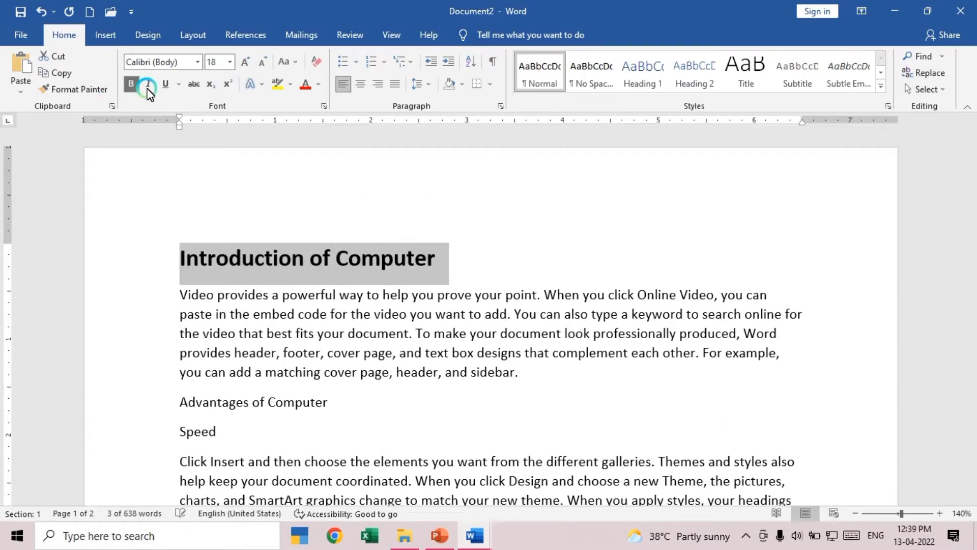
pyautogui.click(318, 84)
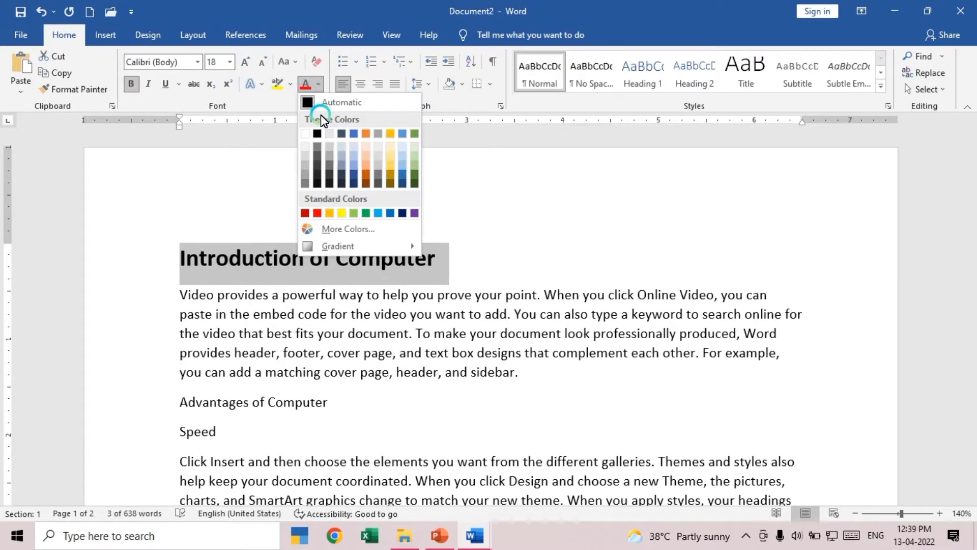
pyautogui.click(354, 134)
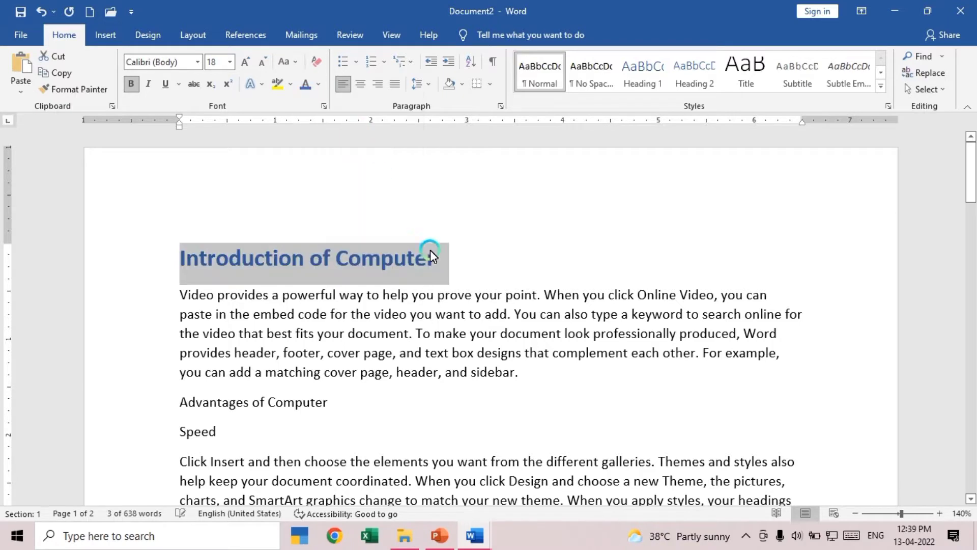
# Review the predefined styles in the expanded style gallery without applying one
pyautogui.click(452, 336)
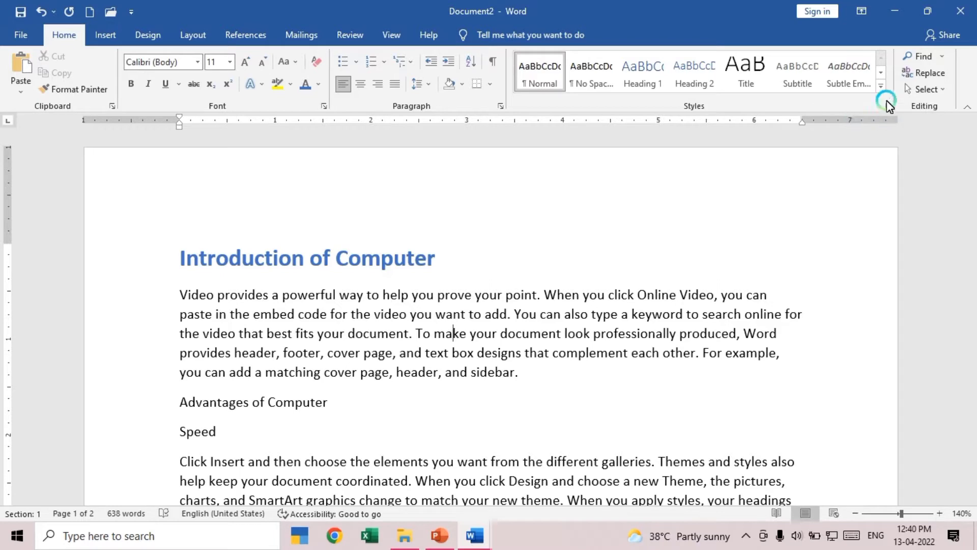
pyautogui.click(882, 85)
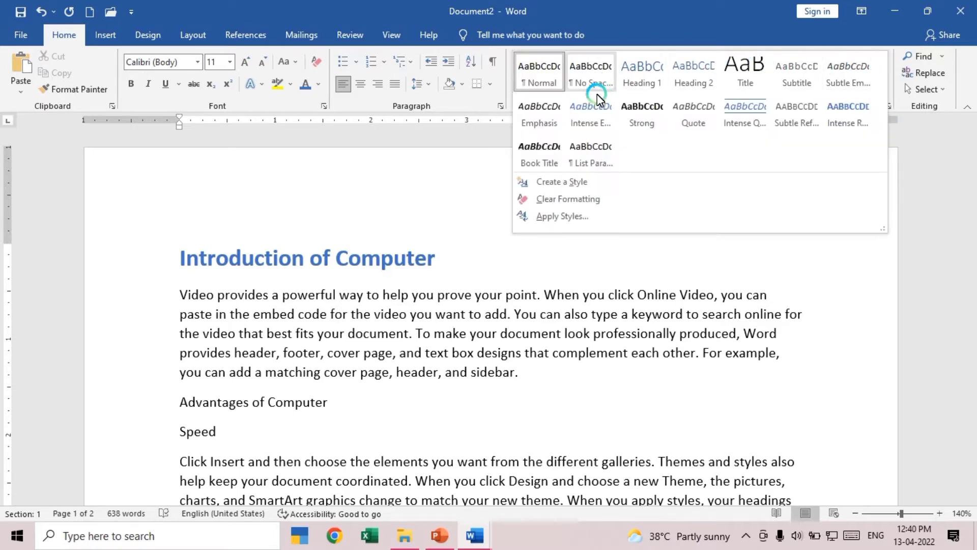
pyautogui.click(380, 309)
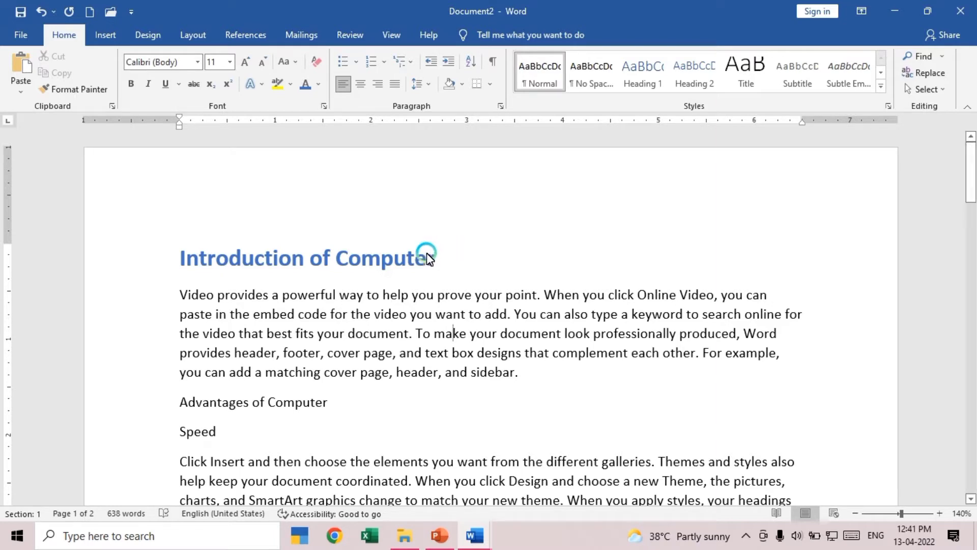
# Format the "Advantages of Computer" line manually as 14 pt, bold and a light blue-gray font color
pyautogui.click(168, 408)
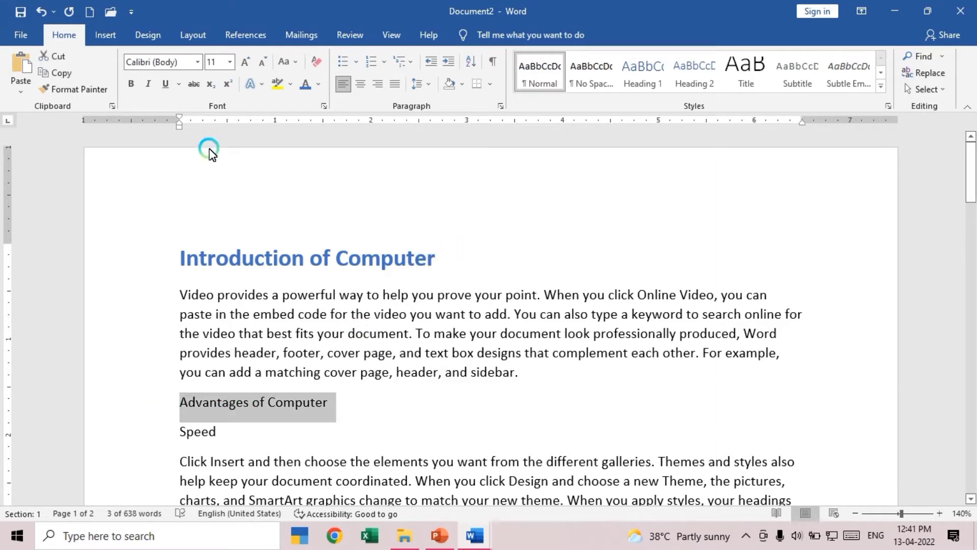
pyautogui.click(245, 64)
pyautogui.click(245, 63)
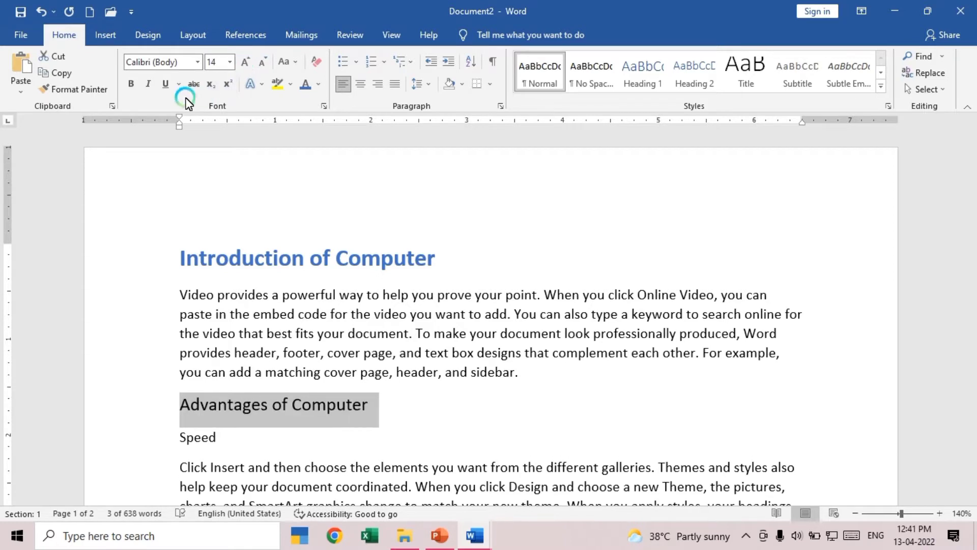
pyautogui.click(131, 84)
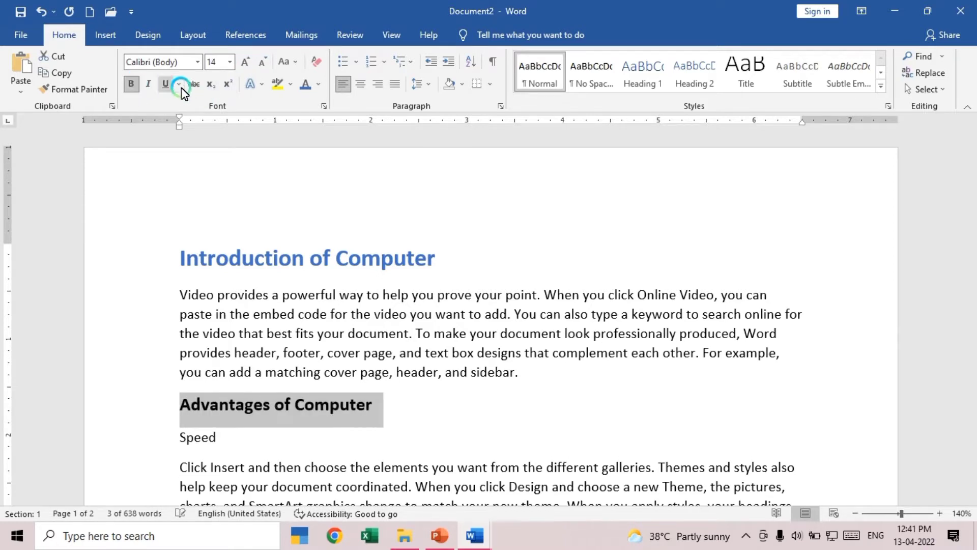
pyautogui.click(318, 84)
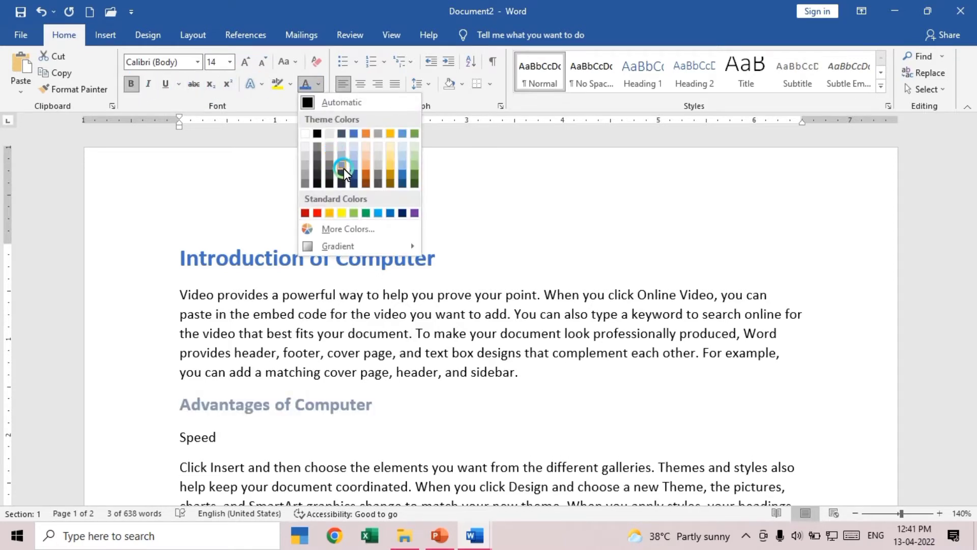
pyautogui.click(343, 169)
pyautogui.click(448, 396)
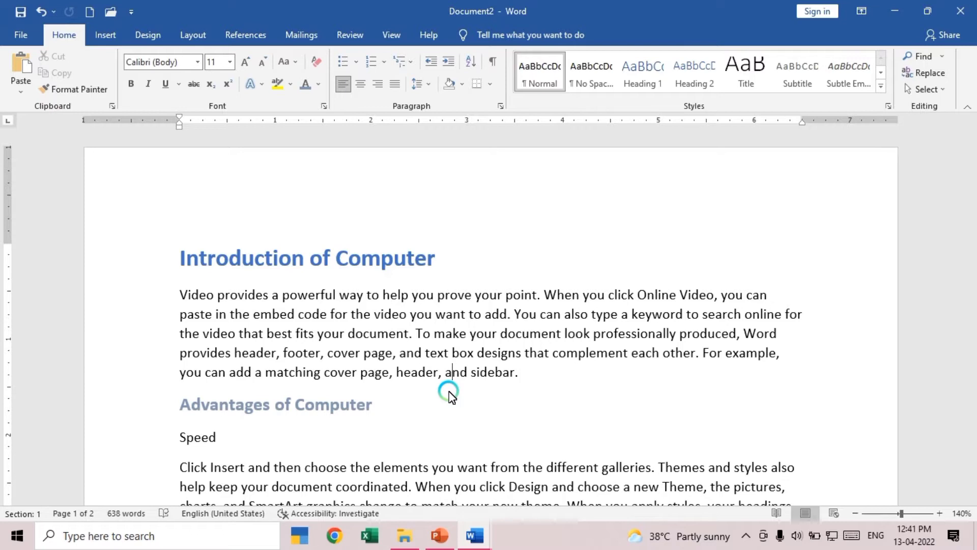
# Undo the manual formatting of both headings and clear all formatting from the "Introduction of Computer" line
pyautogui.hotkey('ctrl', 'z')
pyautogui.hotkey('ctrl', 'z')
pyautogui.hotkey('ctrl', 'z')
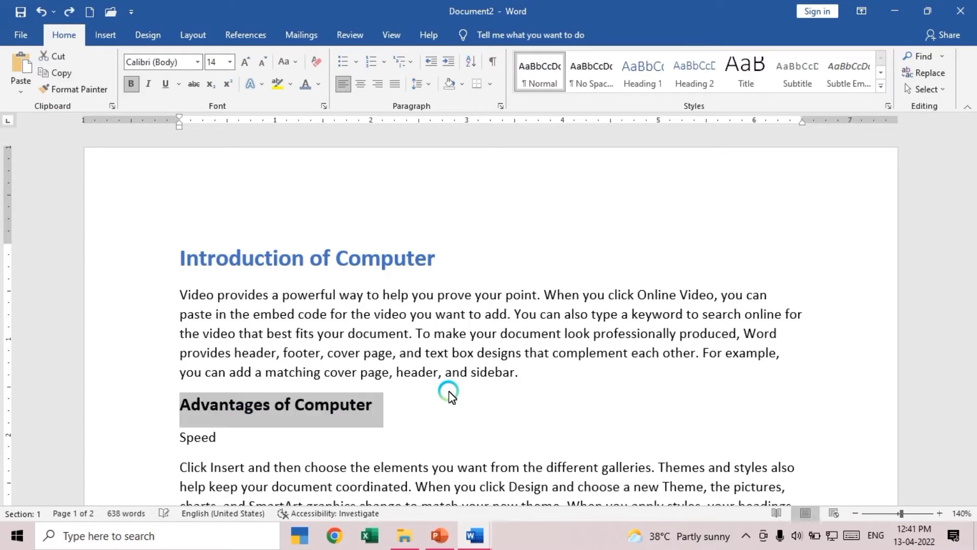
pyautogui.hotkey('ctrl', 'z')
pyautogui.hotkey('ctrl', 'z')
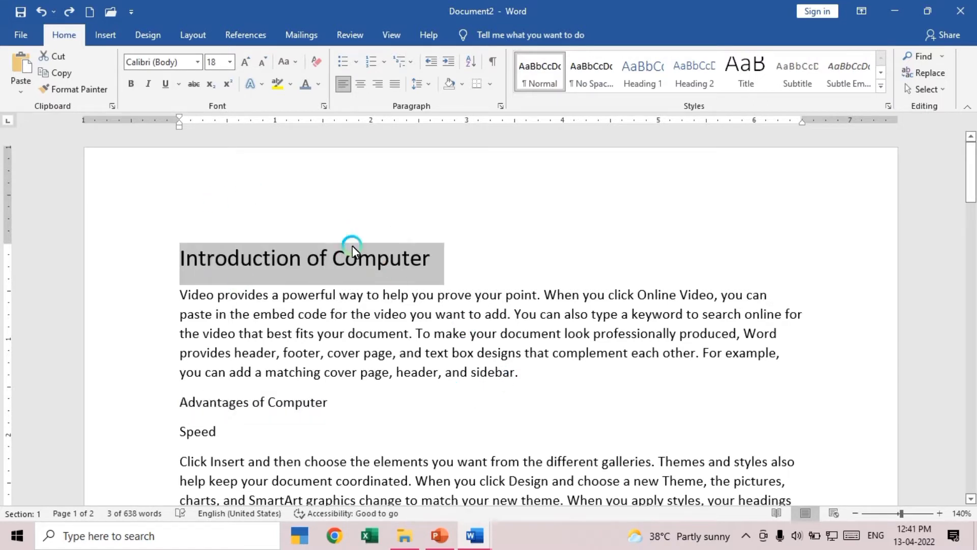
pyautogui.click(316, 62)
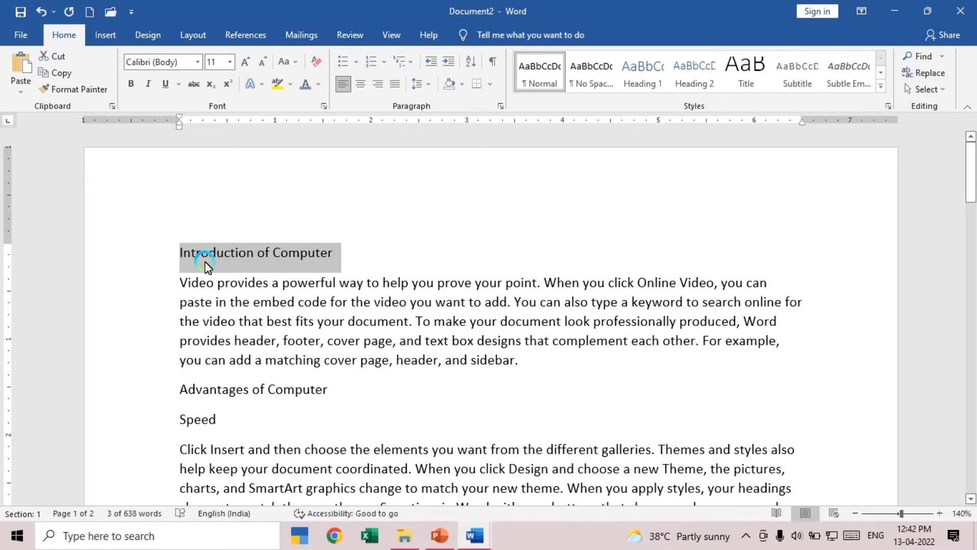
# Apply the Heading 1 style to the "Introduction of Computer" line
pyautogui.click(640, 75)
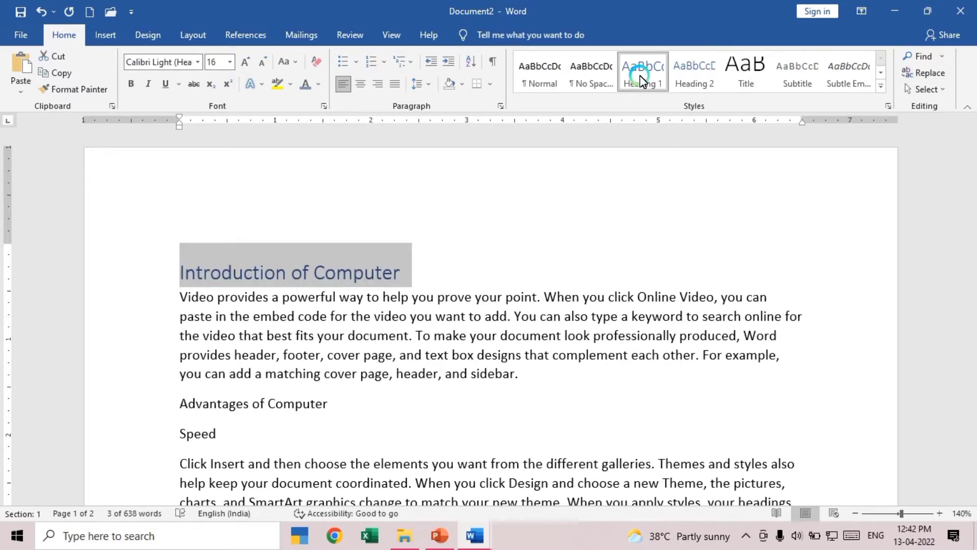
pyautogui.click(335, 273)
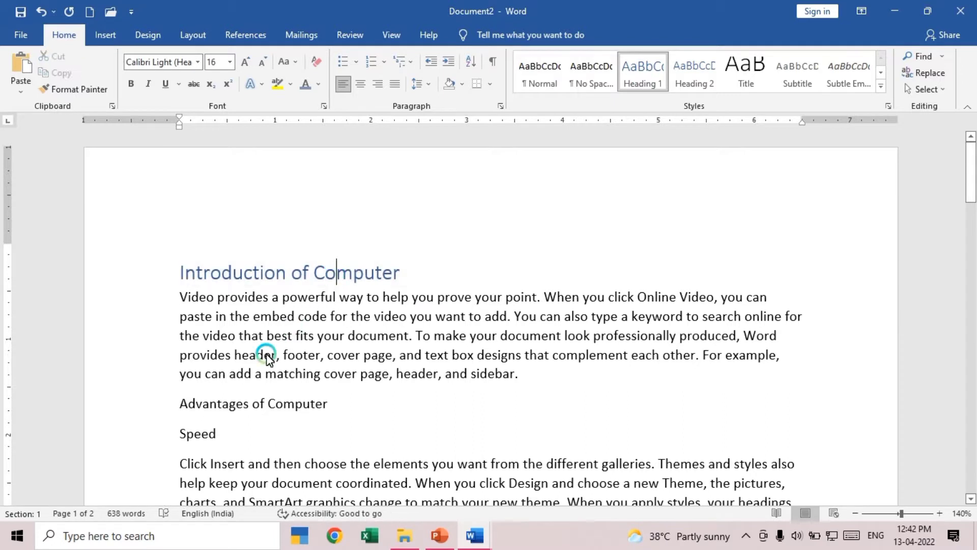
# Apply the Heading 2 style to the "Advantages of Computer" line
pyautogui.click(153, 407)
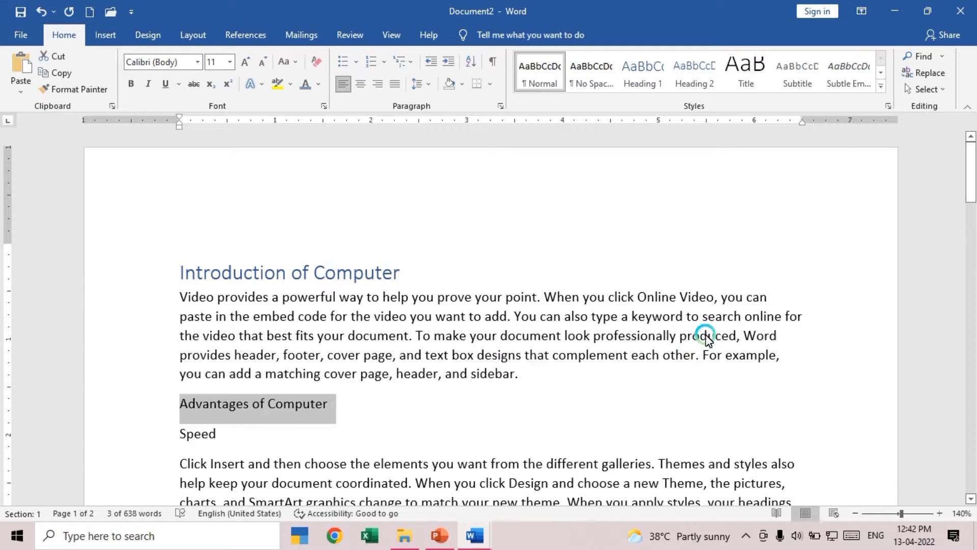
pyautogui.click(698, 80)
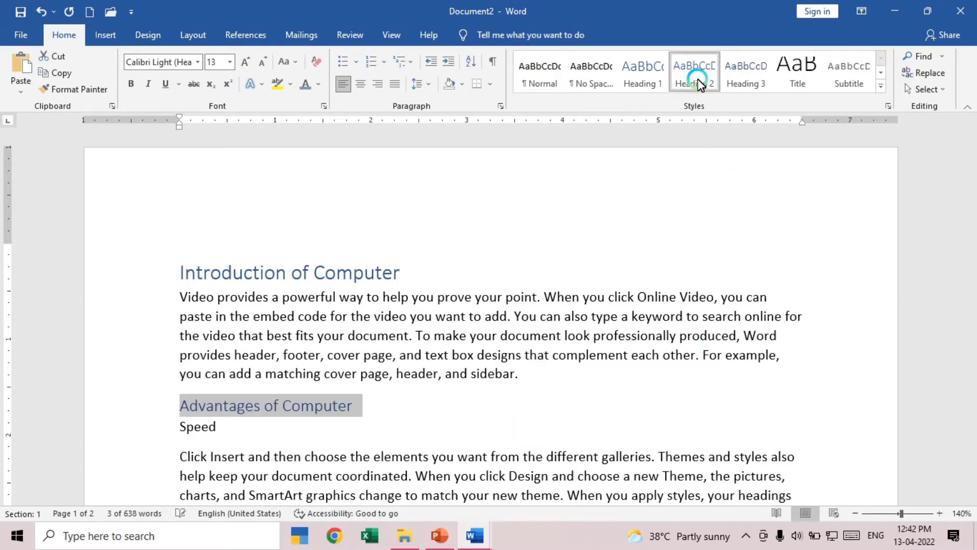
pyautogui.click(308, 406)
pyautogui.scroll(-3, 306, 387)
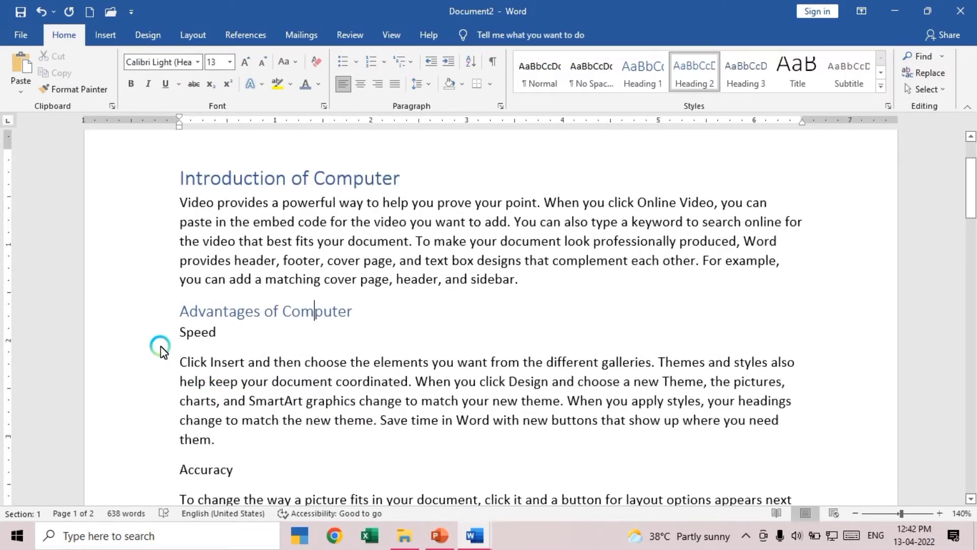
pyautogui.click(164, 337)
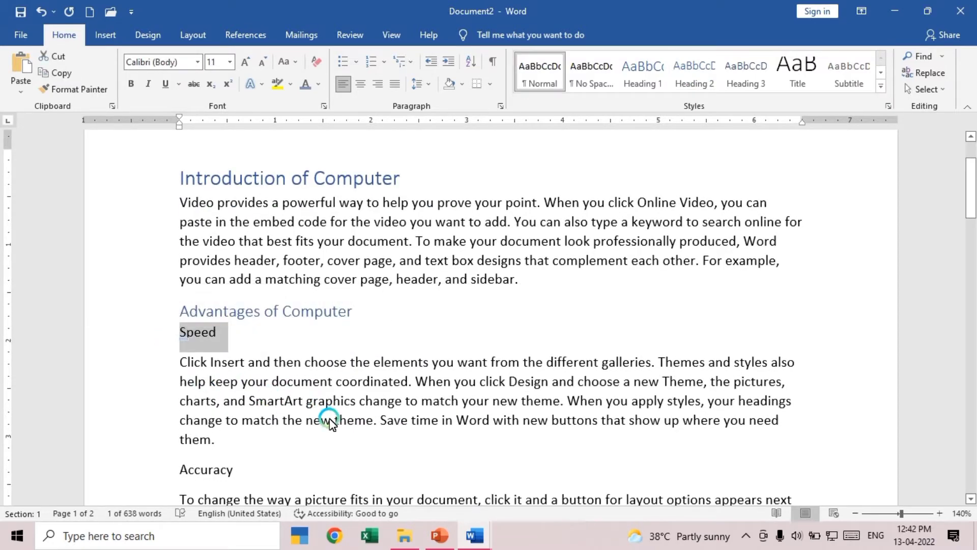
pyautogui.keyDown('ctrl'); pyautogui.click(135, 481); pyautogui.keyUp('ctrl')
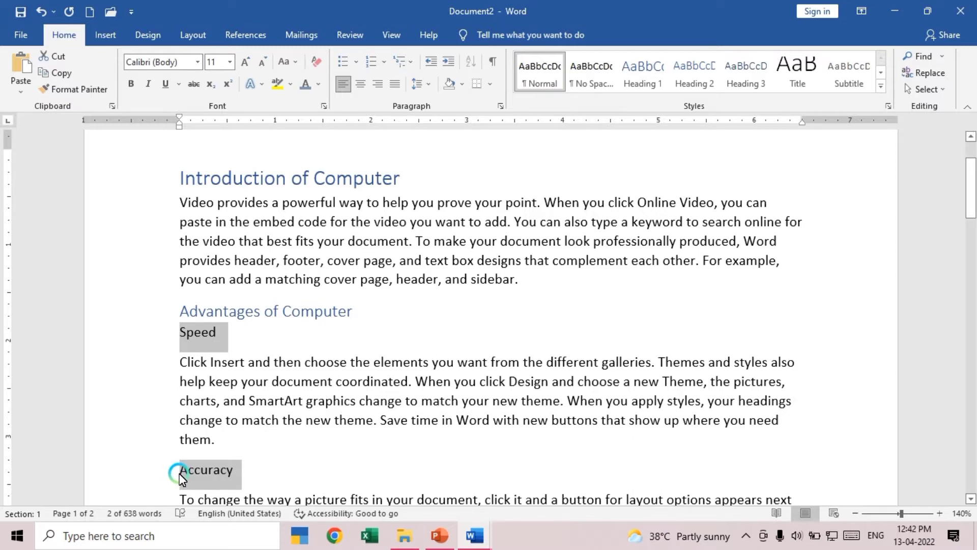
pyautogui.scroll(-3, 179, 474)
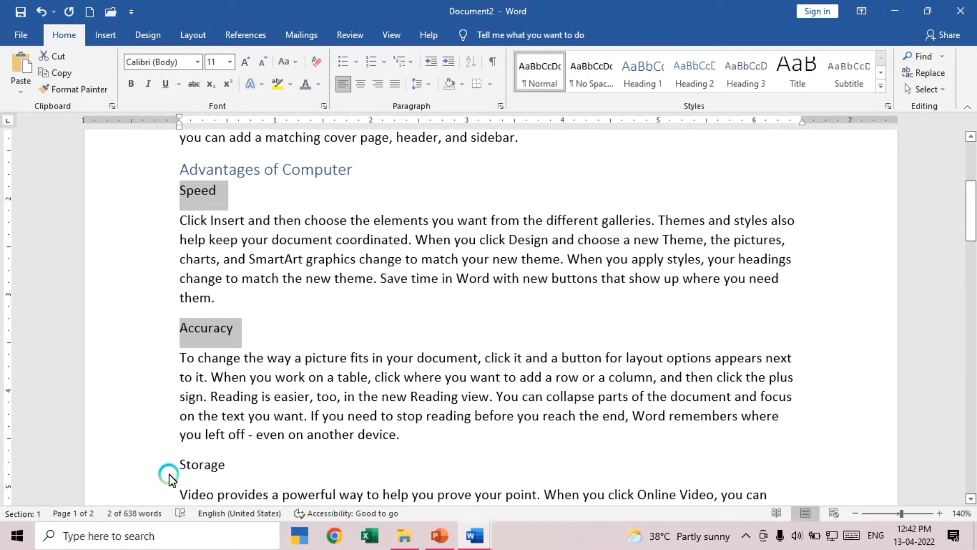
pyautogui.click(169, 475)
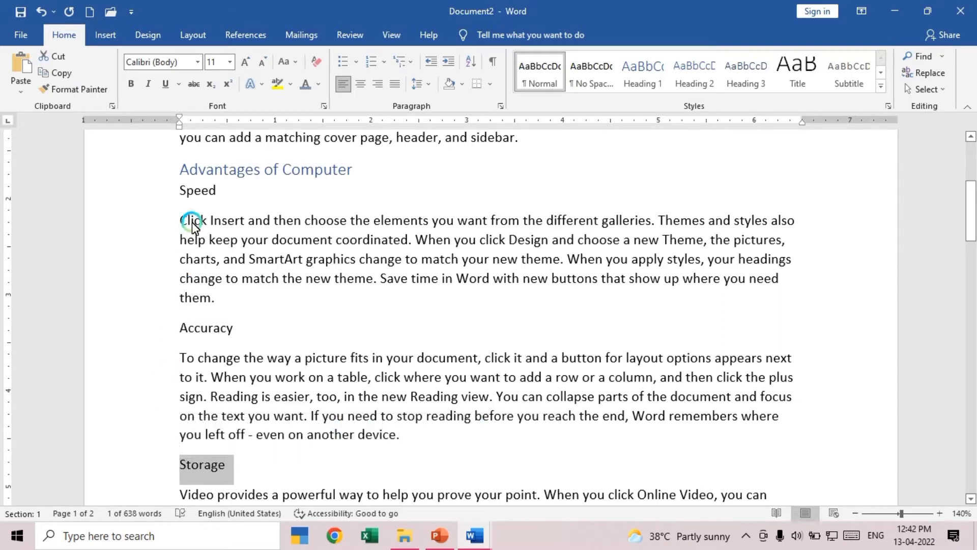
# Apply the Heading 3 style to the "Speed", "Accuracy", "Storage", "Diligence" and "Versatility" lines together
pyautogui.click(161, 197)
pyautogui.keyDown('ctrl'); pyautogui.click(152, 331); pyautogui.keyUp('ctrl')
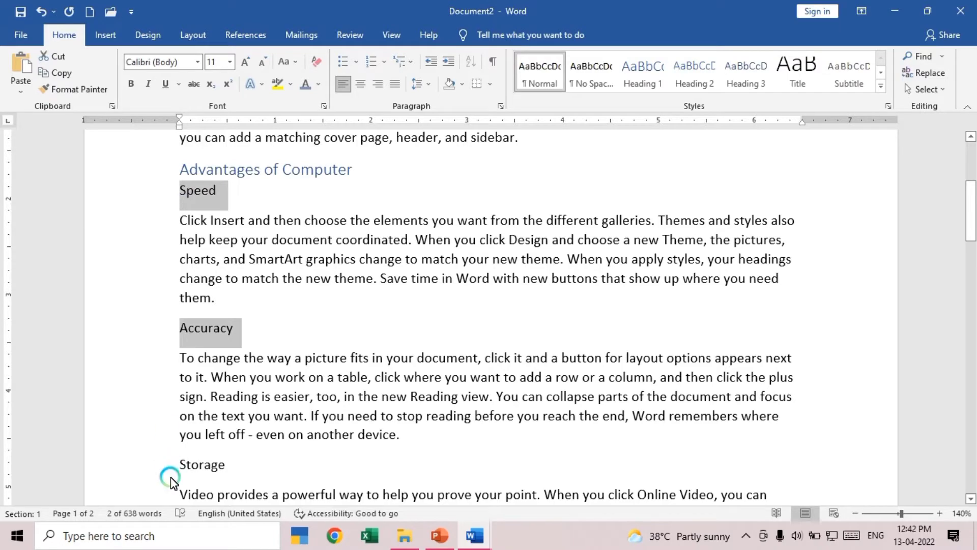
pyautogui.keyDown('ctrl'); pyautogui.click(163, 464); pyautogui.keyUp('ctrl')
pyautogui.scroll(-2, 291, 443)
pyautogui.scroll(-3, 255, 445)
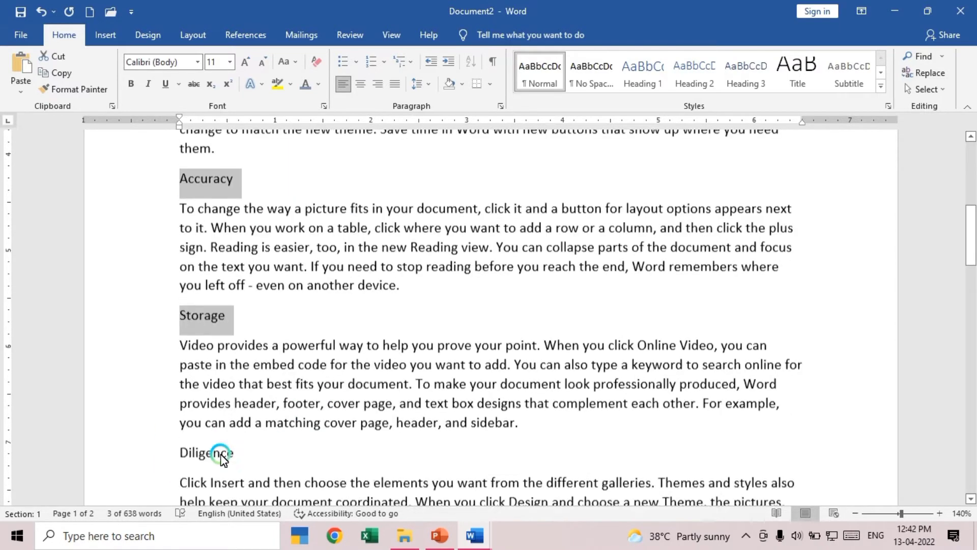
pyautogui.keyDown('ctrl'); pyautogui.click(159, 371); pyautogui.keyUp('ctrl')
pyautogui.scroll(-2, 209, 402)
pyautogui.scroll(-1, 224, 415)
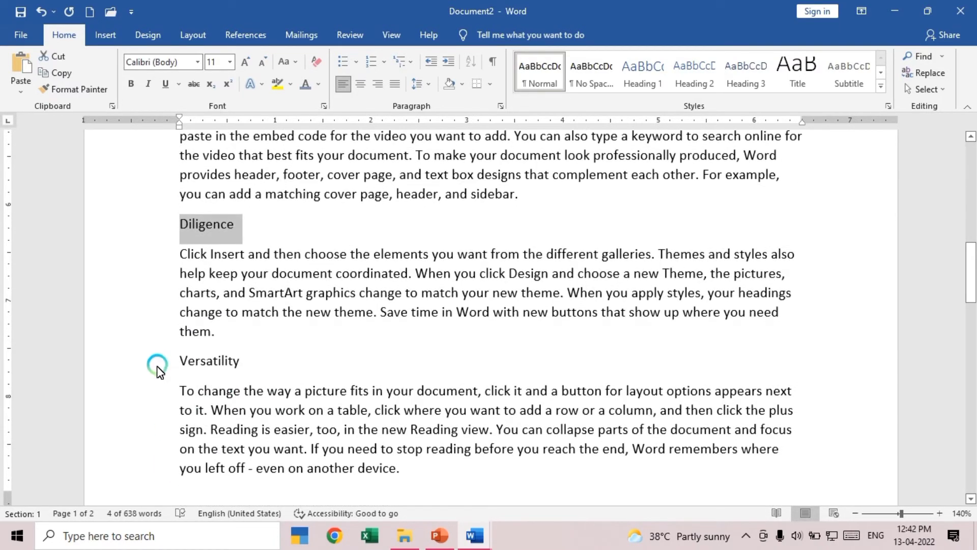
pyautogui.keyDown('ctrl'); pyautogui.click(155, 362); pyautogui.keyUp('ctrl')
pyautogui.scroll(10, 471, 411)
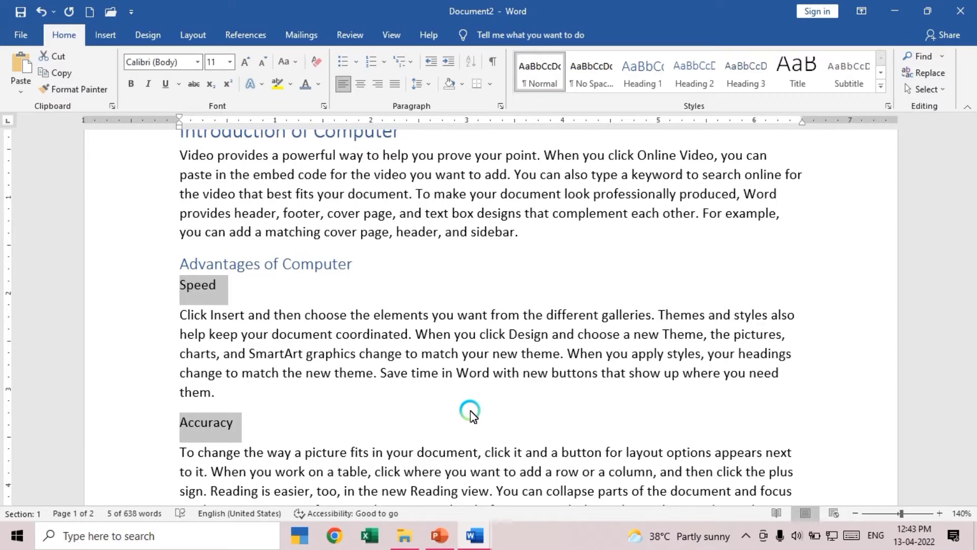
pyautogui.click(744, 66)
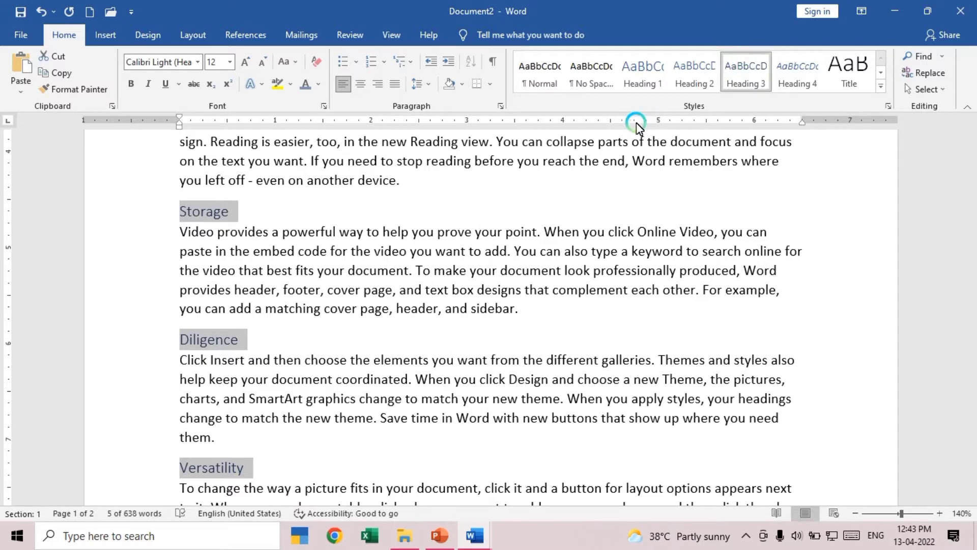
# Start a new page after the Versatility paragraph with the title "Parts of Computer" in the Heading 1 style
pyautogui.scroll(-8, 474, 301)
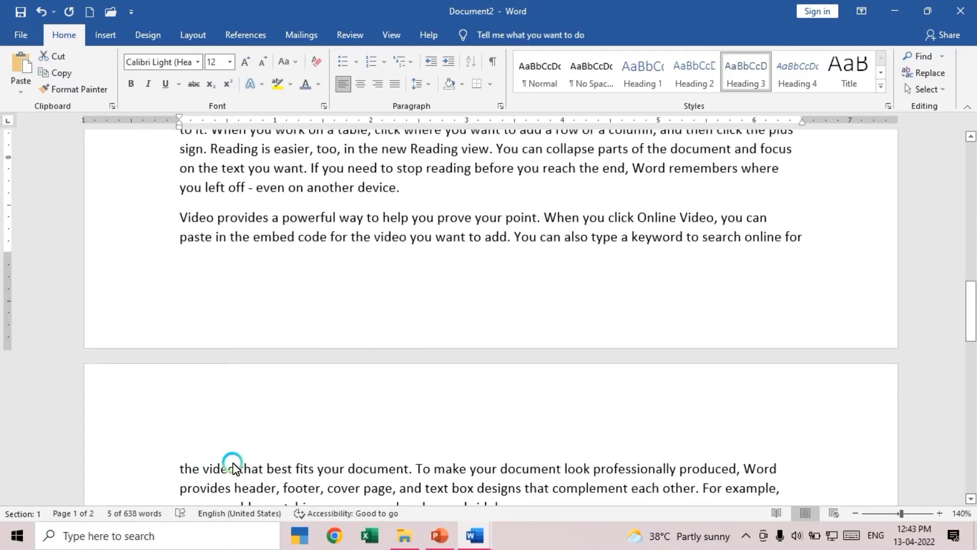
pyautogui.click(437, 200)
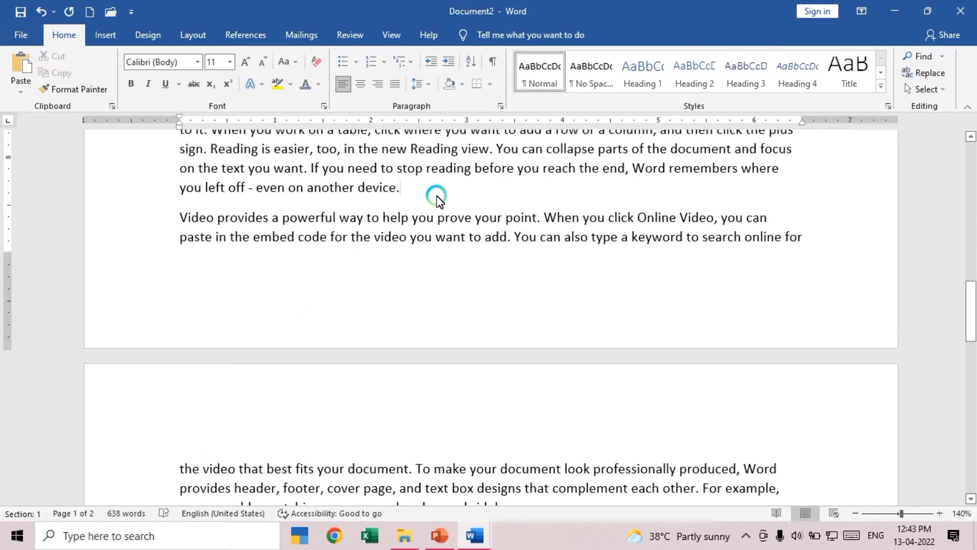
pyautogui.hotkey('ctrl', 'Return')
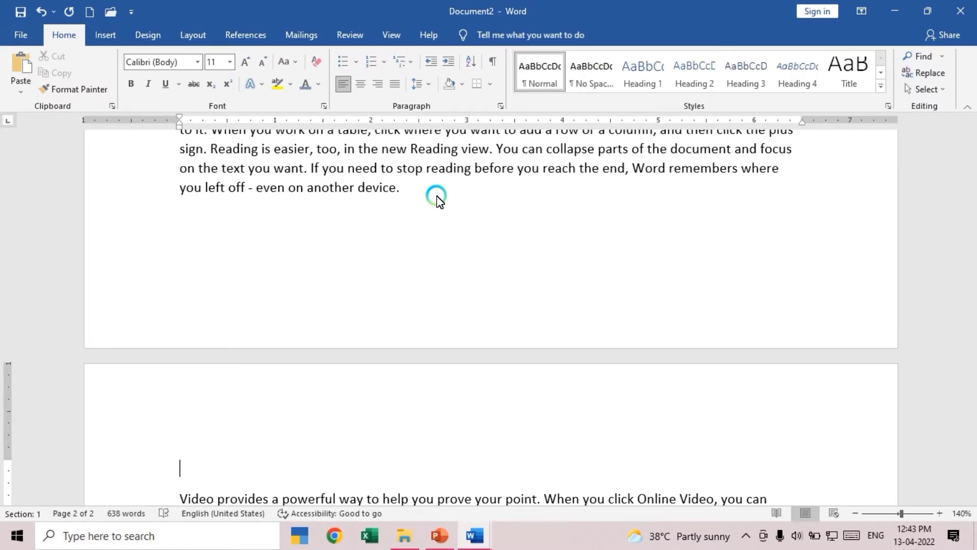
pyautogui.write('Parts of Computer')
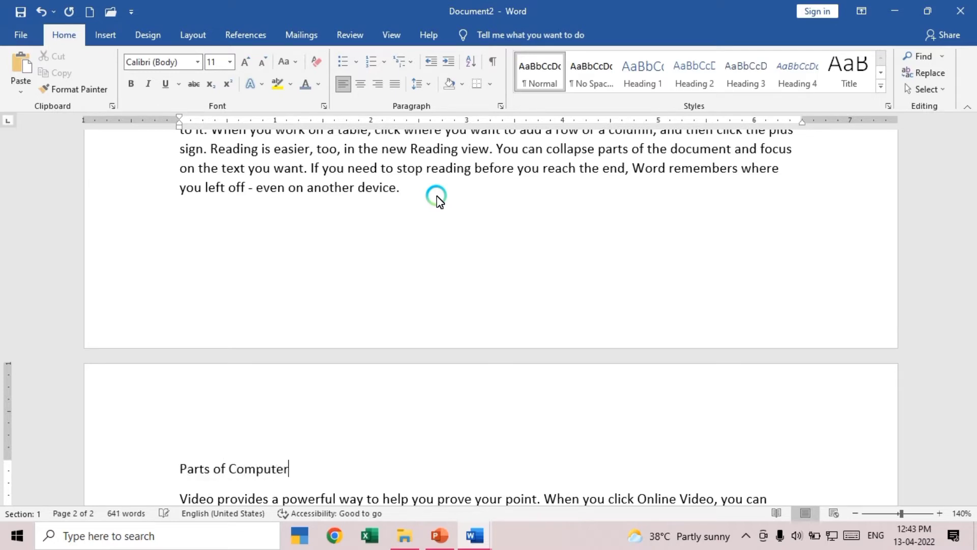
pyautogui.click(137, 469)
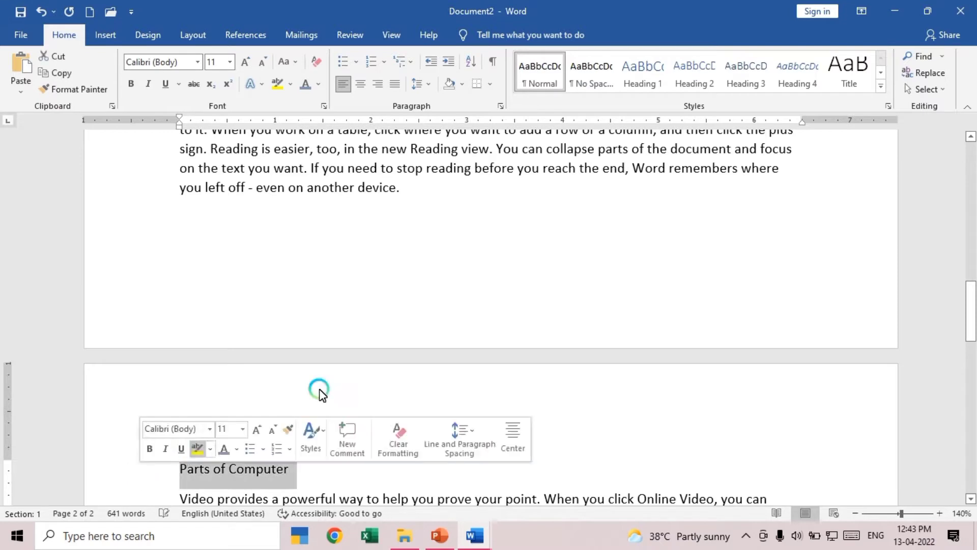
pyautogui.click(628, 67)
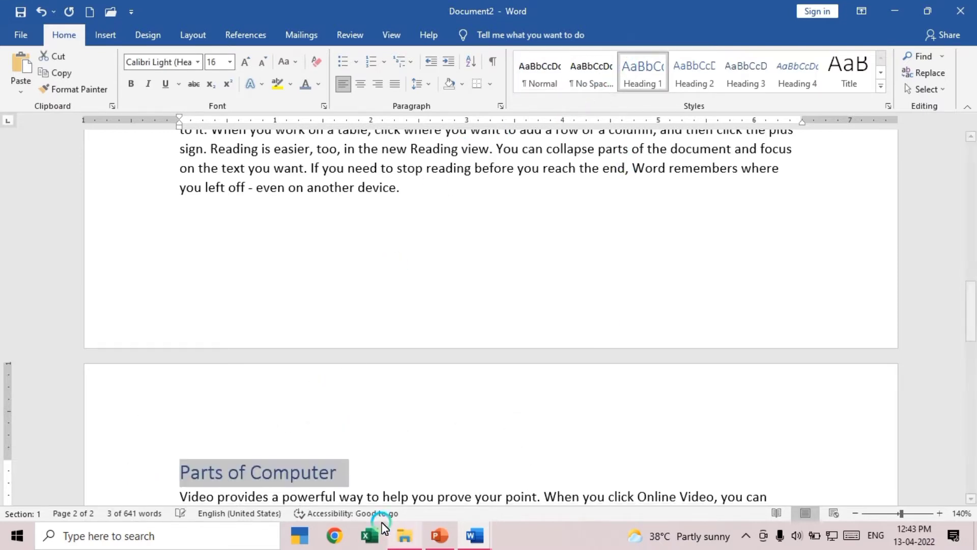
# Add "Hardware" and "Software" lines above the paragraphs under "Parts of Computer" and apply the Heading 2 style to both
pyautogui.click(363, 472)
pyautogui.press('Return')
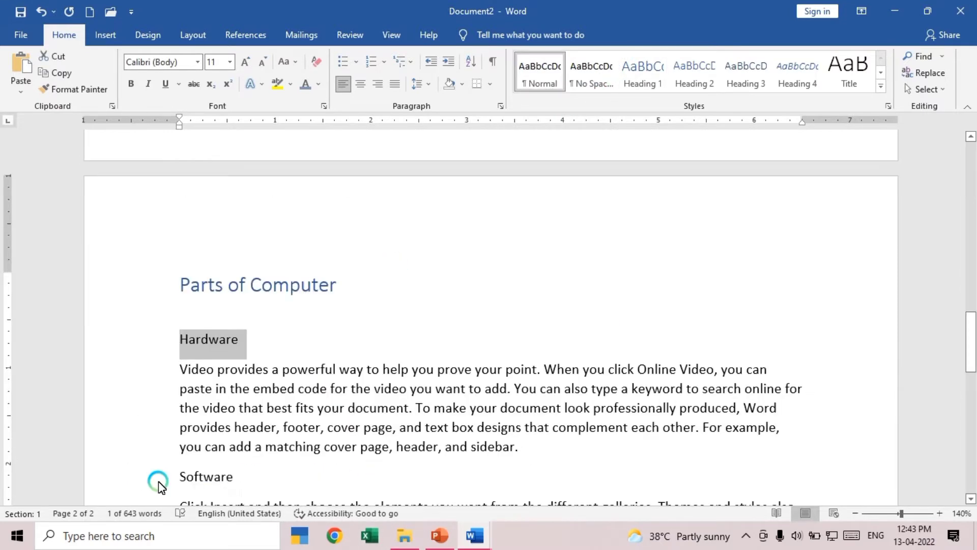
pyautogui.keyDown('ctrl'); pyautogui.click(158, 481); pyautogui.keyUp('ctrl')
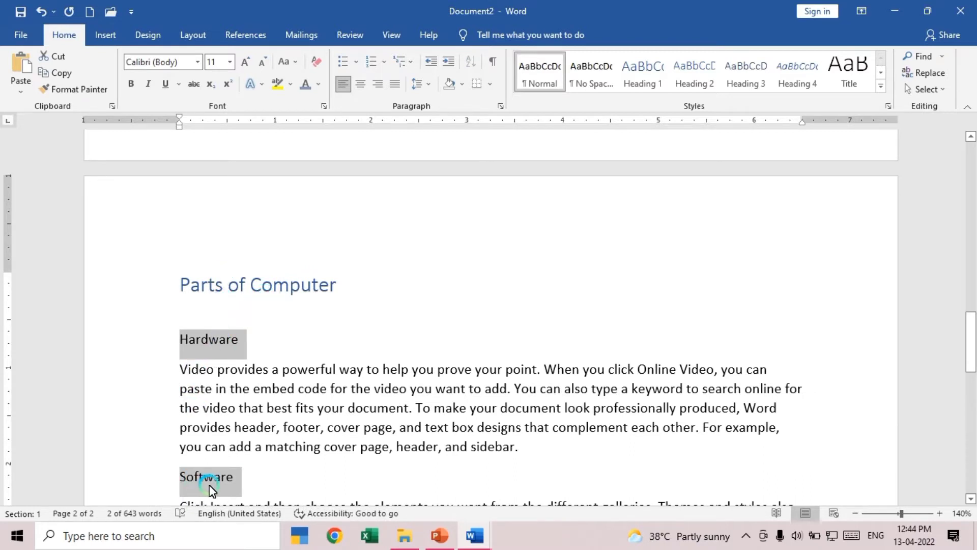
pyautogui.click(695, 71)
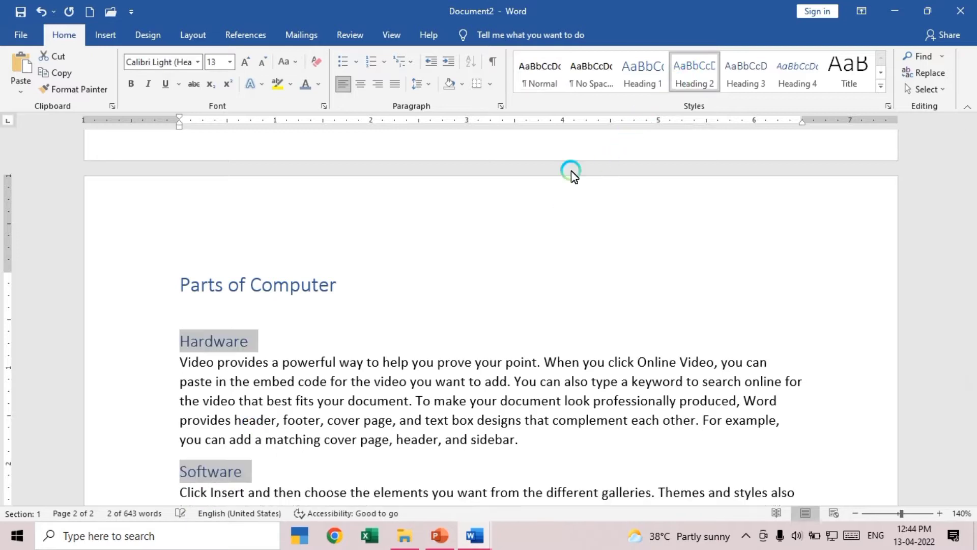
pyautogui.click(270, 349)
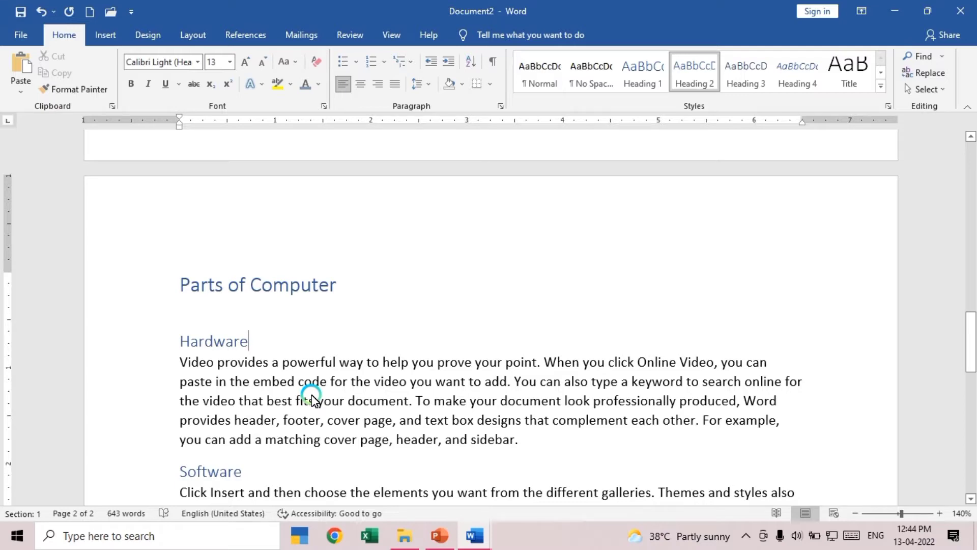
# Insert a page break before the "Introduction of Computer" heading to leave a blank first page
pyautogui.scroll(5, 344, 436)
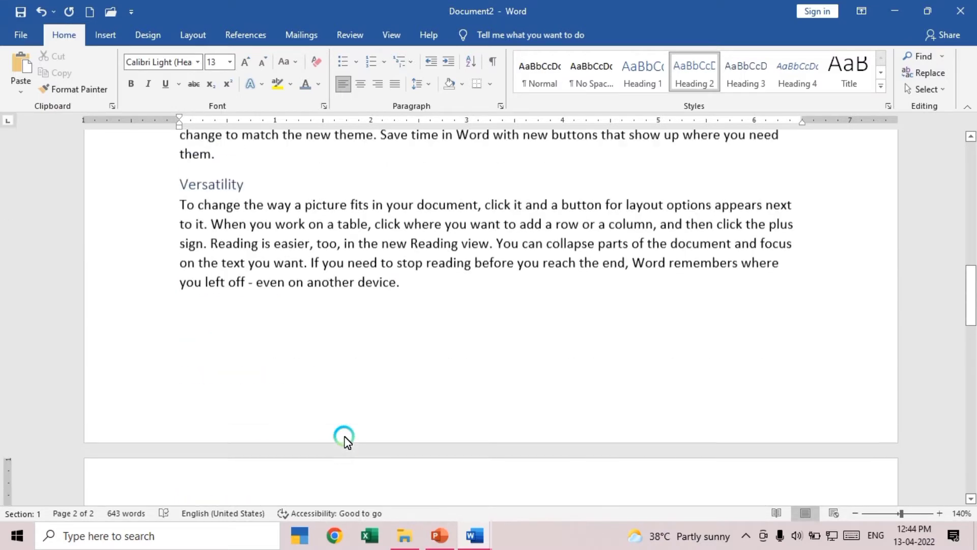
pyautogui.scroll(12, 344, 436)
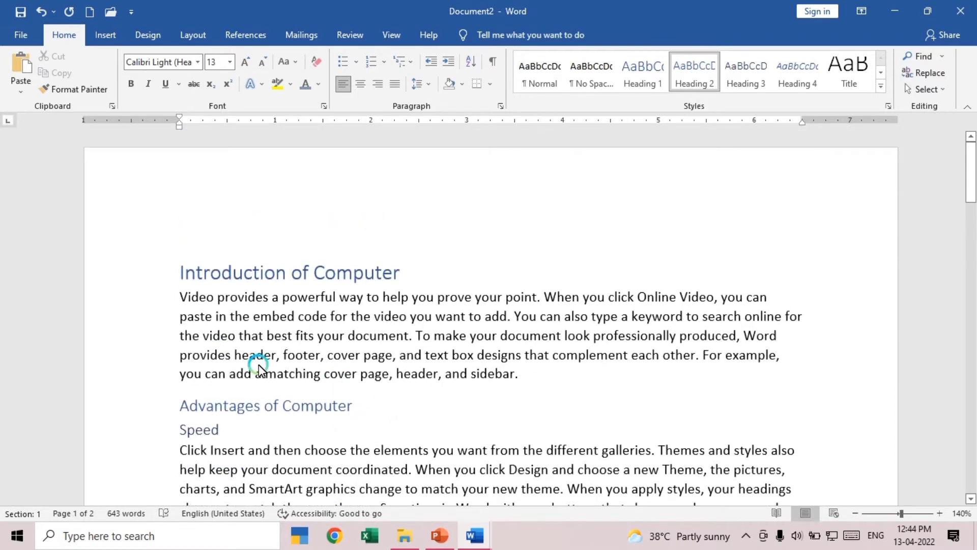
pyautogui.click(184, 279)
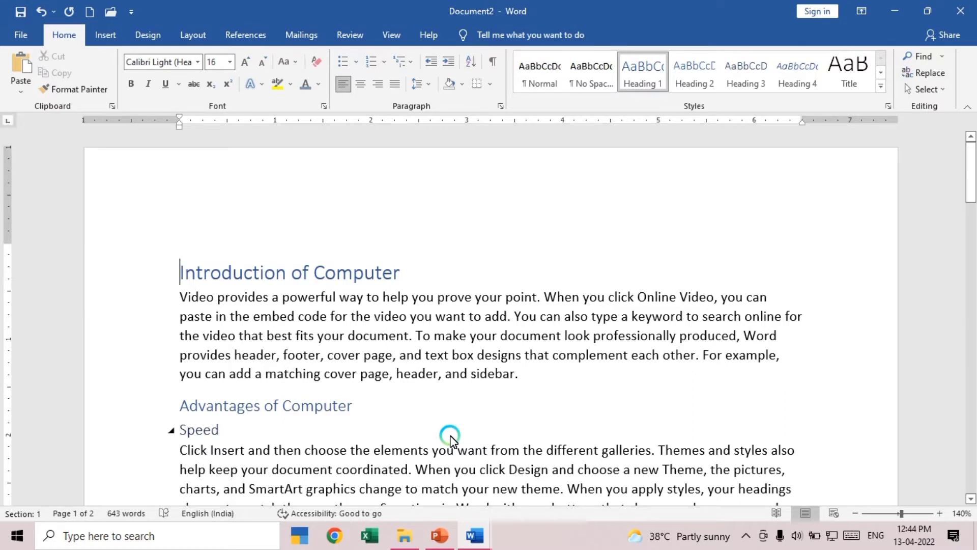
pyautogui.hotkey('ctrl', 'Return')
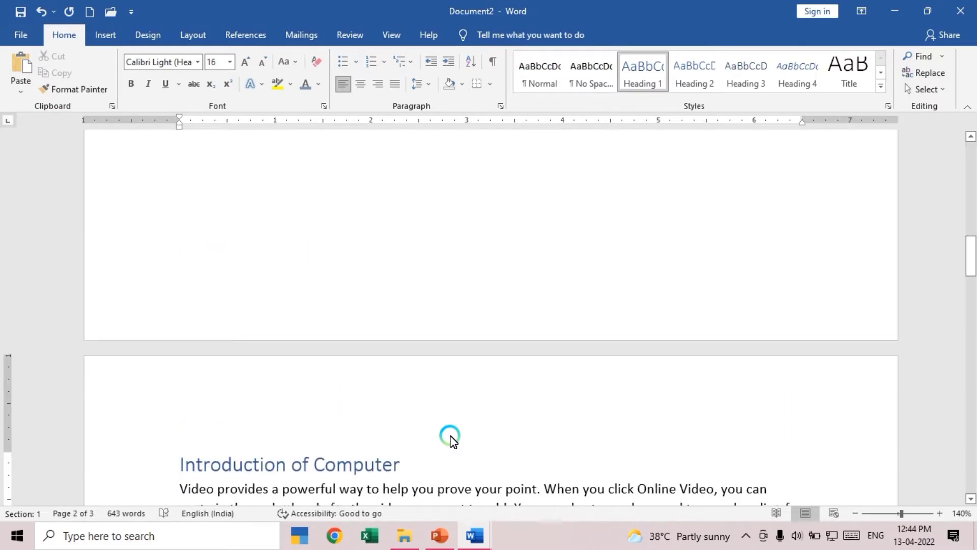
pyautogui.scroll(5, 451, 437)
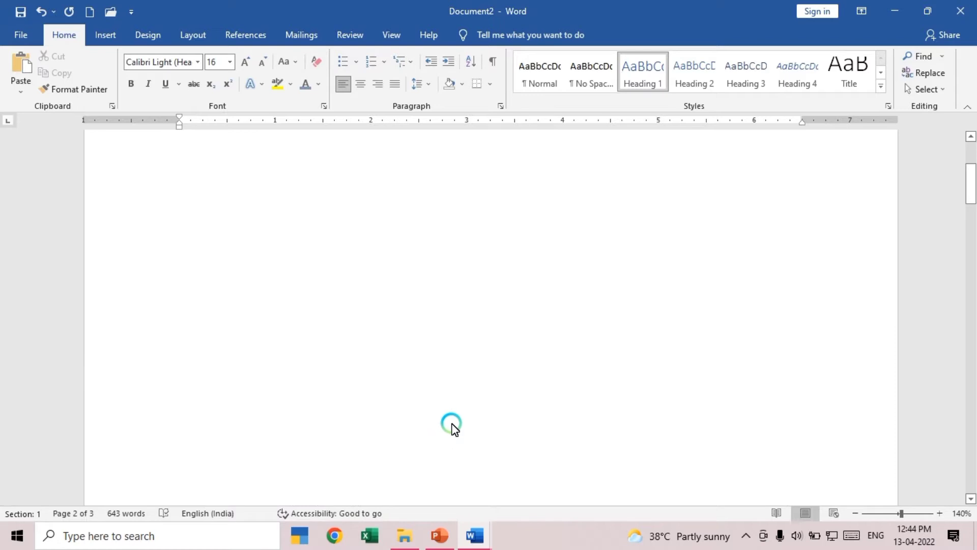
pyautogui.scroll(-5, 454, 430)
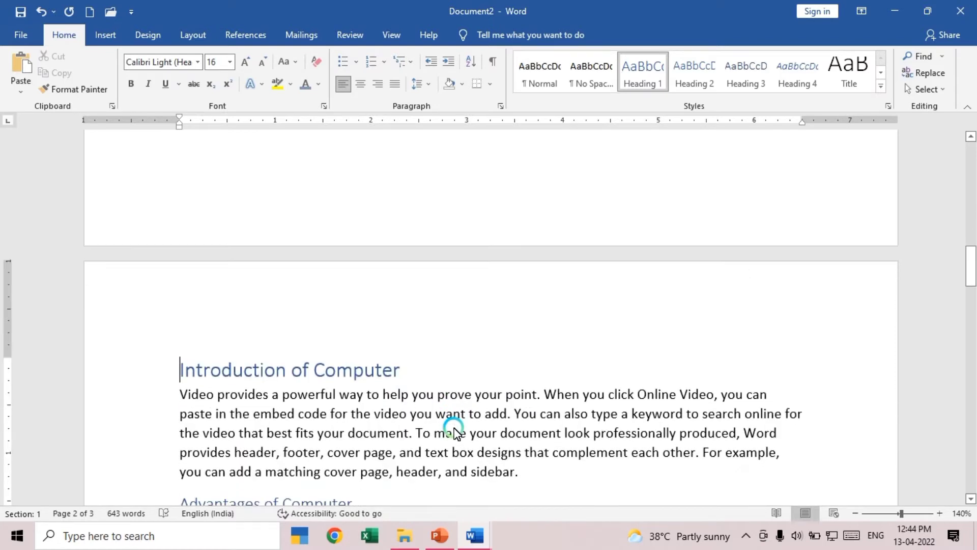
# Start a custom table of contents at the beginning of the blank first page
pyautogui.scroll(10, 454, 431)
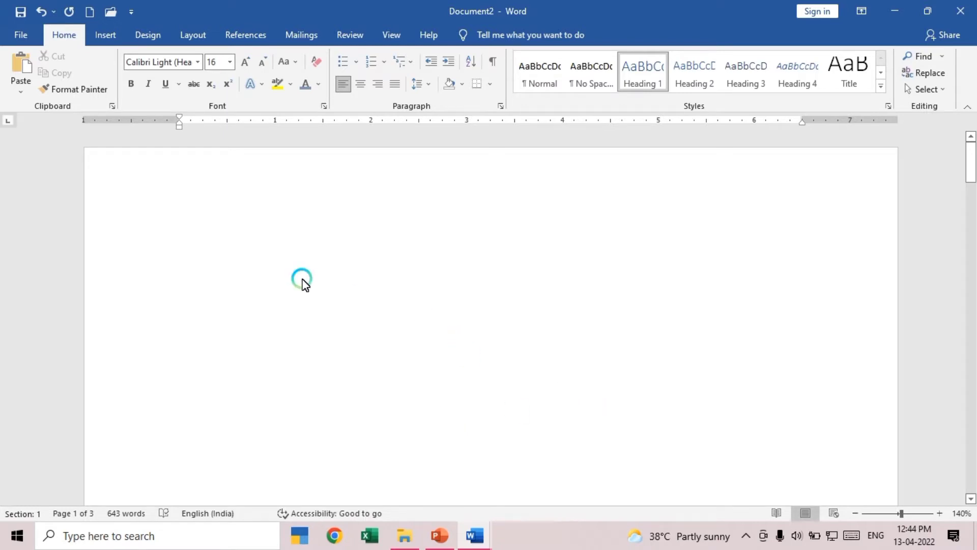
pyautogui.click(242, 228)
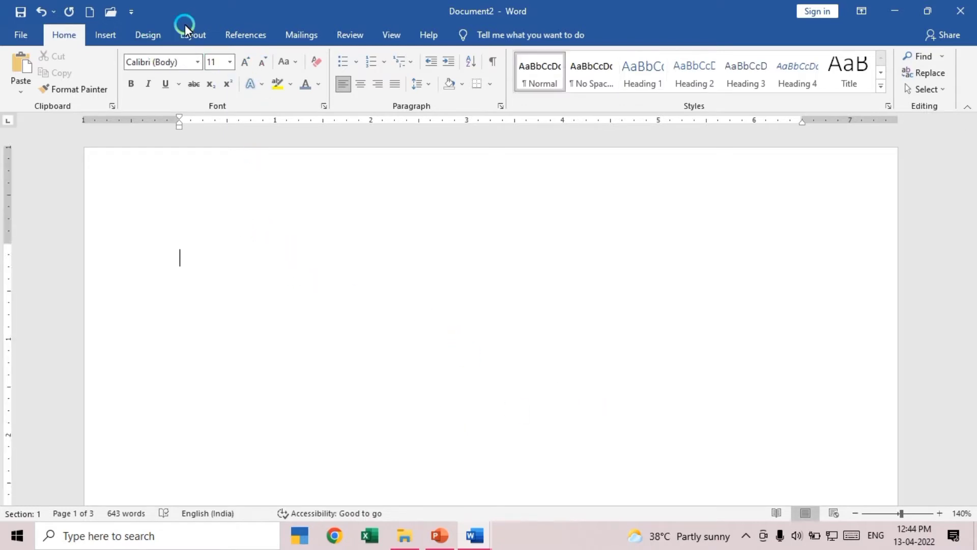
pyautogui.click(249, 35)
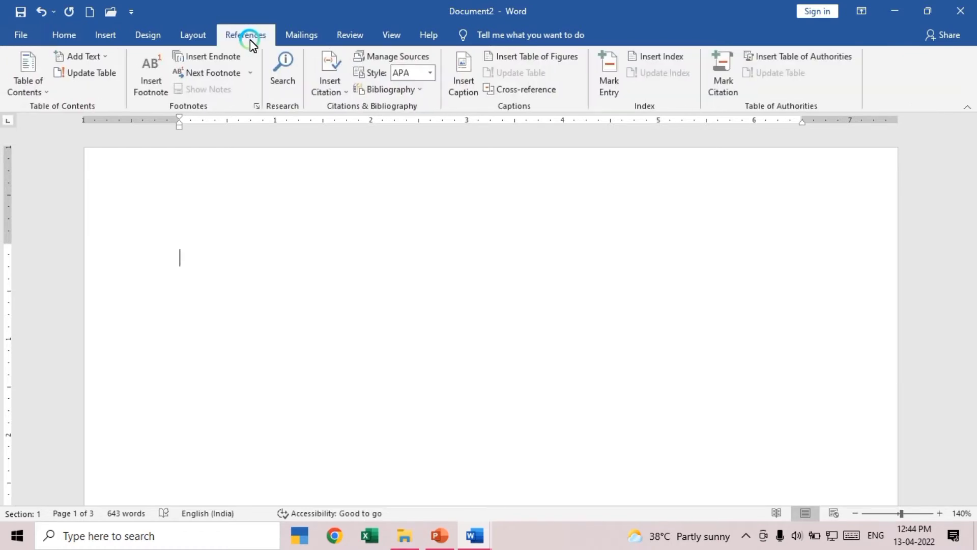
pyautogui.click(45, 95)
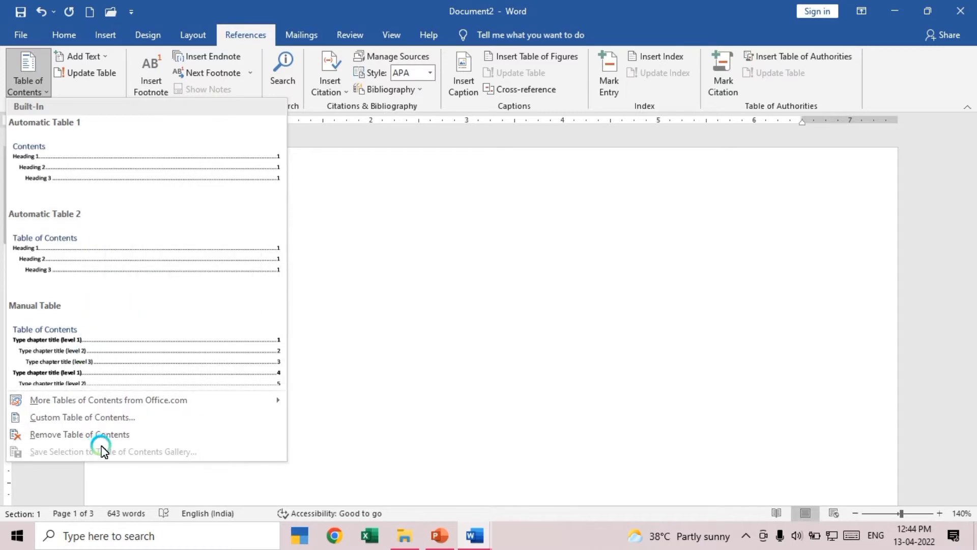
pyautogui.click(100, 418)
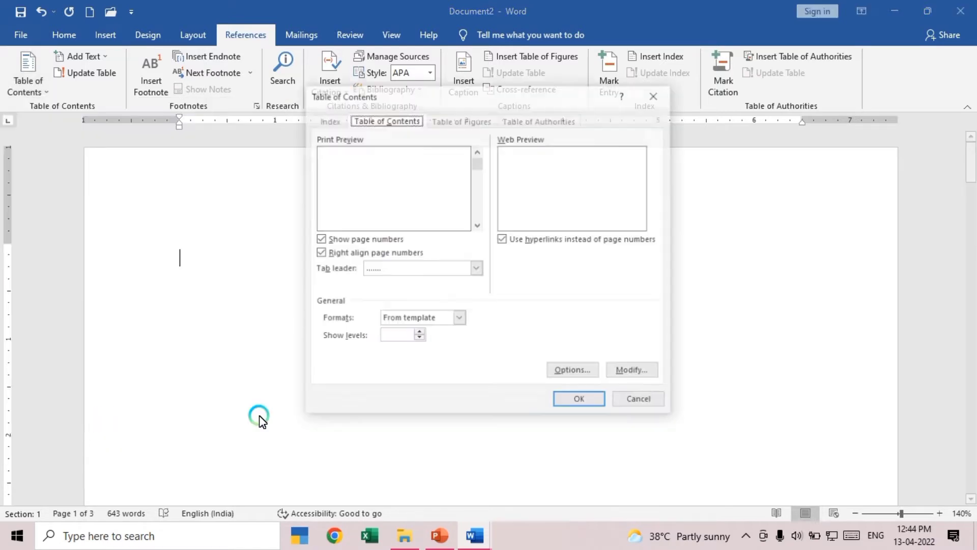
# Preview the Classic, Distinctive, Fancy and Modern formats for the table of contents and set the format to Formal
pyautogui.click(410, 319)
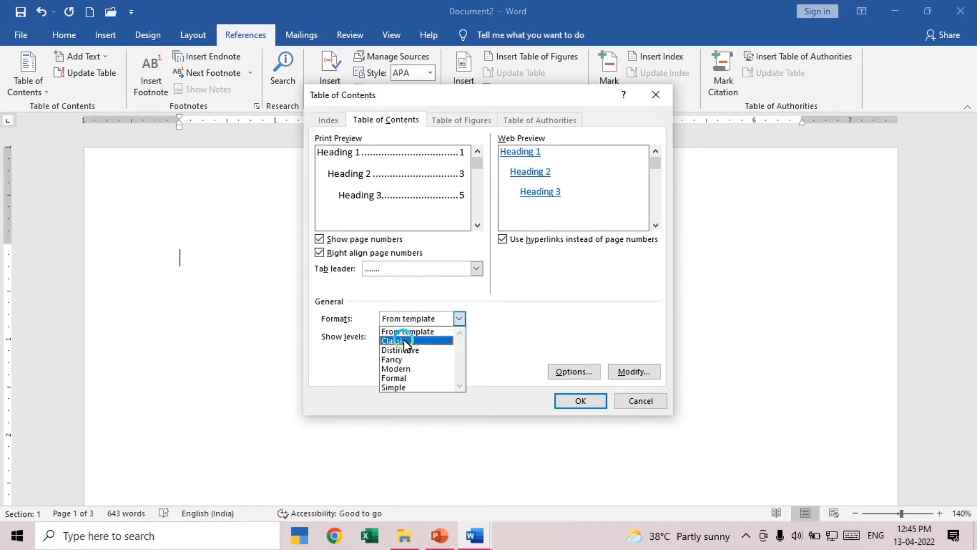
pyautogui.click(404, 340)
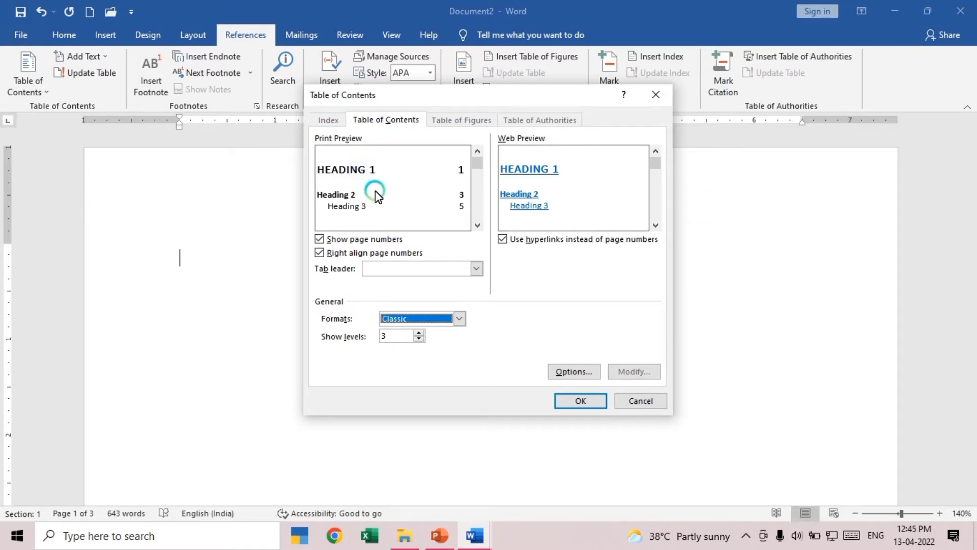
pyautogui.click(432, 319)
pyautogui.click(426, 351)
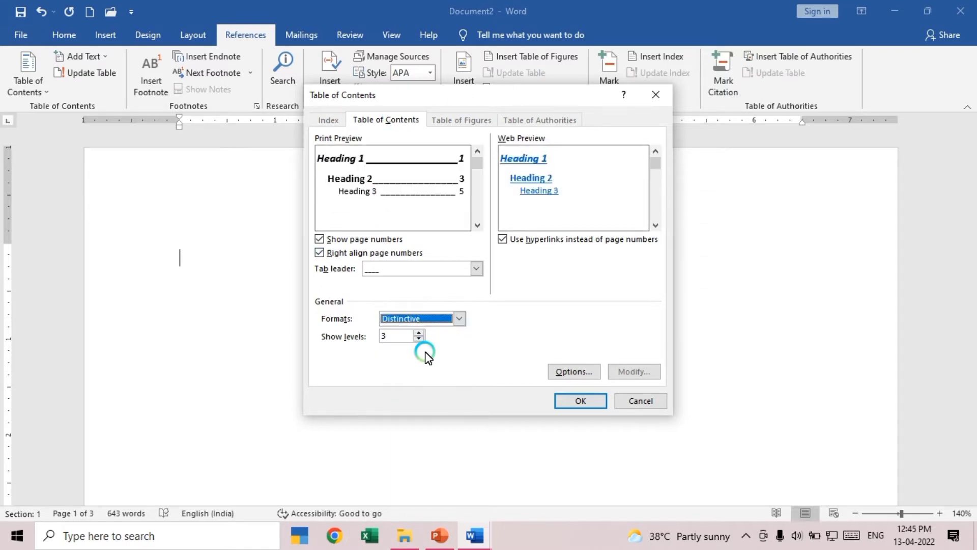
pyautogui.click(427, 314)
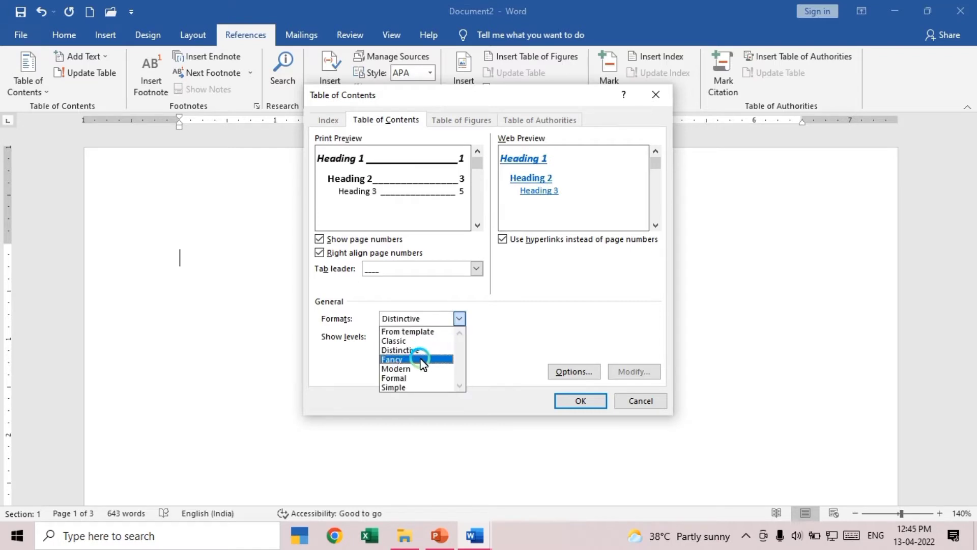
pyautogui.click(422, 360)
pyautogui.click(423, 319)
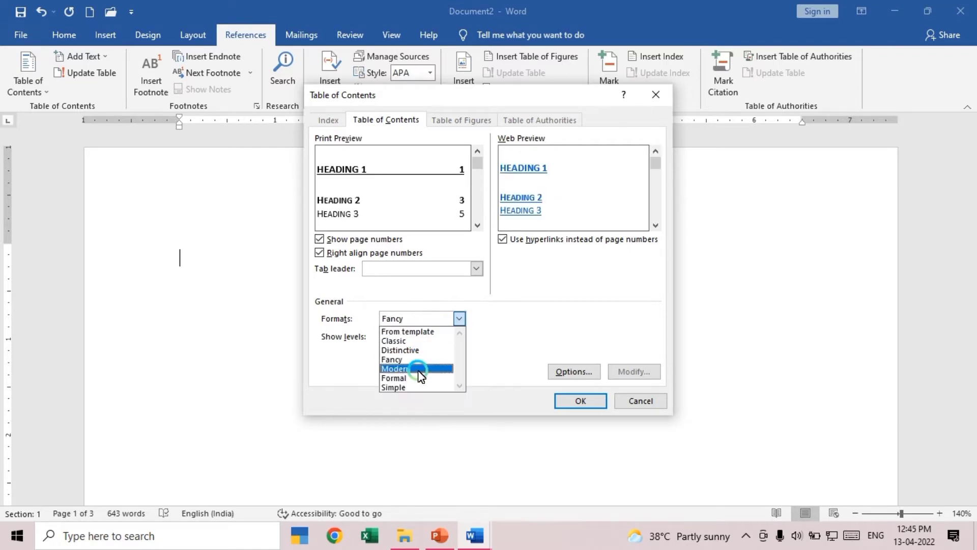
pyautogui.click(420, 368)
pyautogui.click(421, 319)
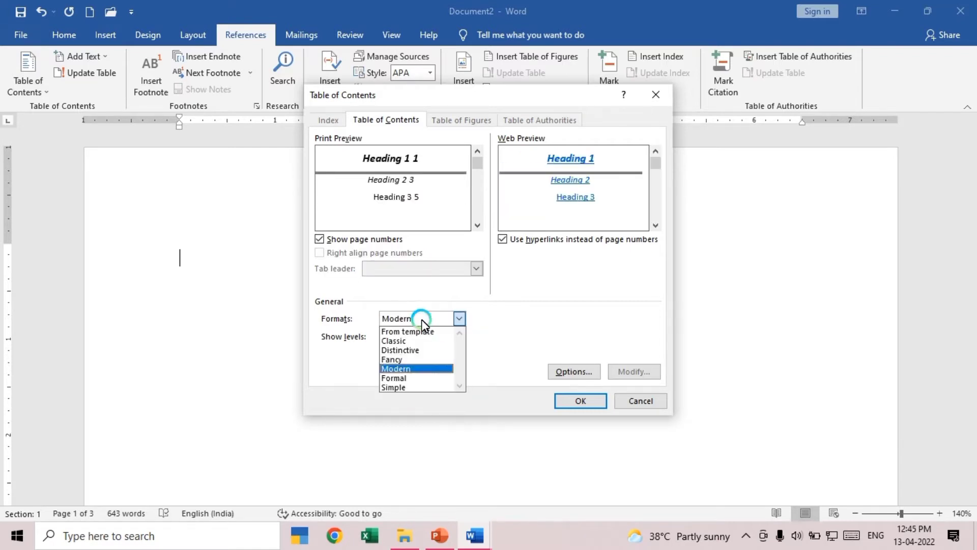
pyautogui.click(415, 378)
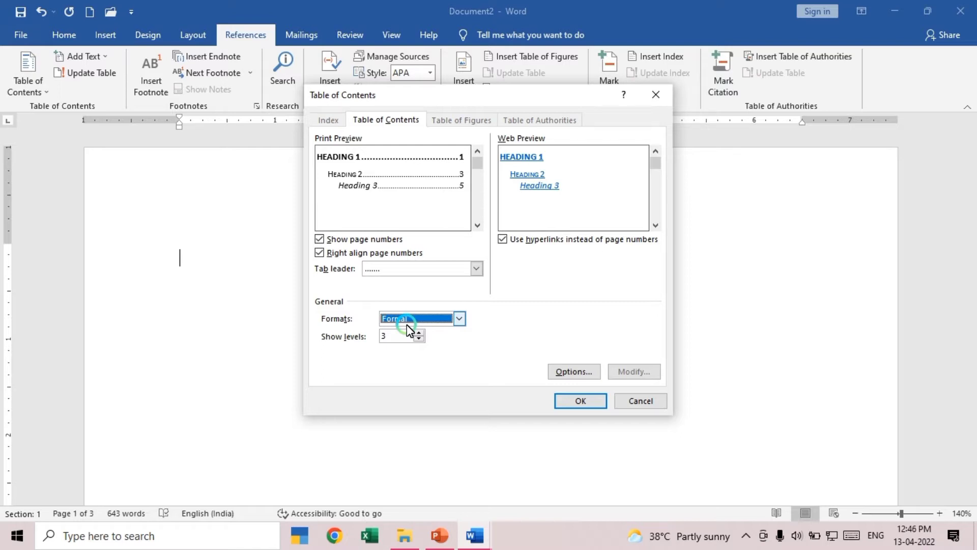
# Preview the table of contents with between 1 and 5 heading levels and set the levels shown to 3
pyautogui.click(418, 339)
pyautogui.click(419, 339)
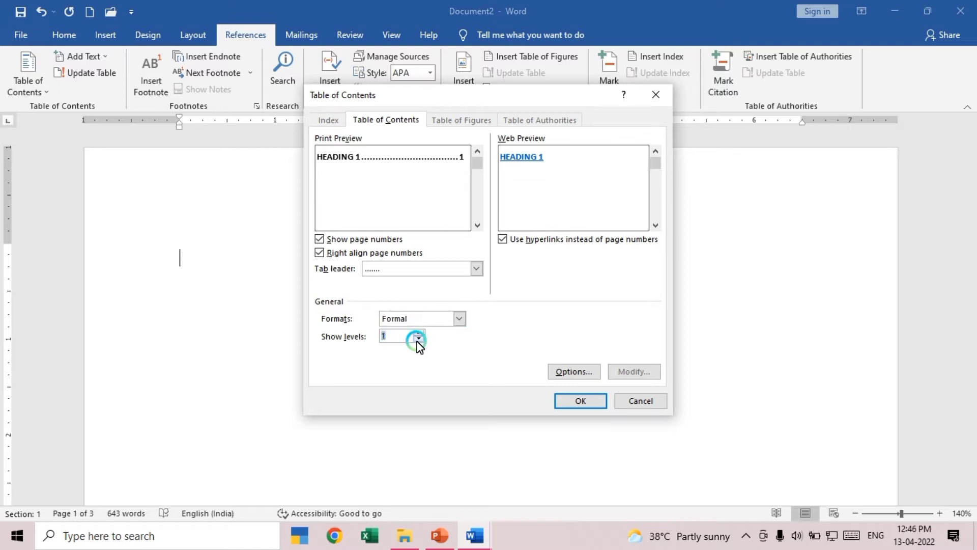
pyautogui.click(418, 332)
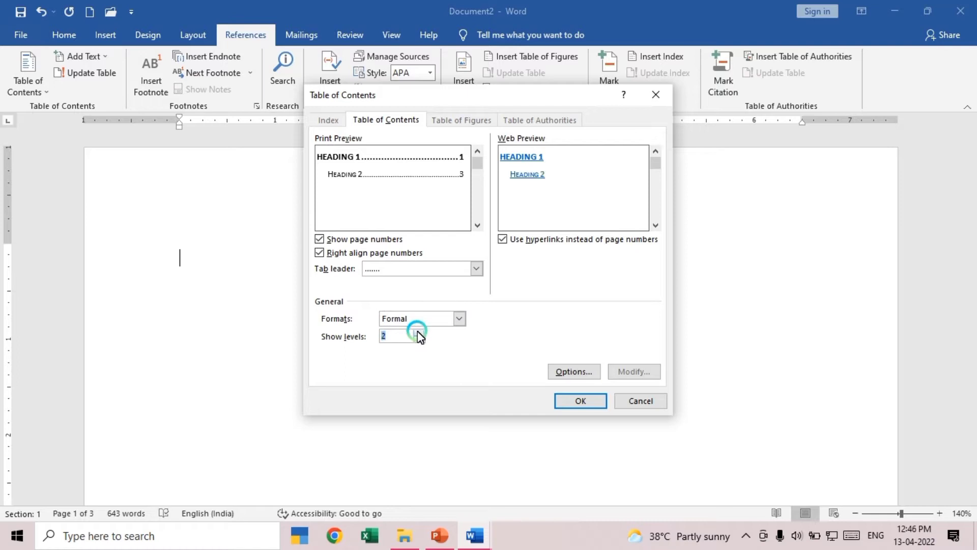
pyautogui.click(419, 334)
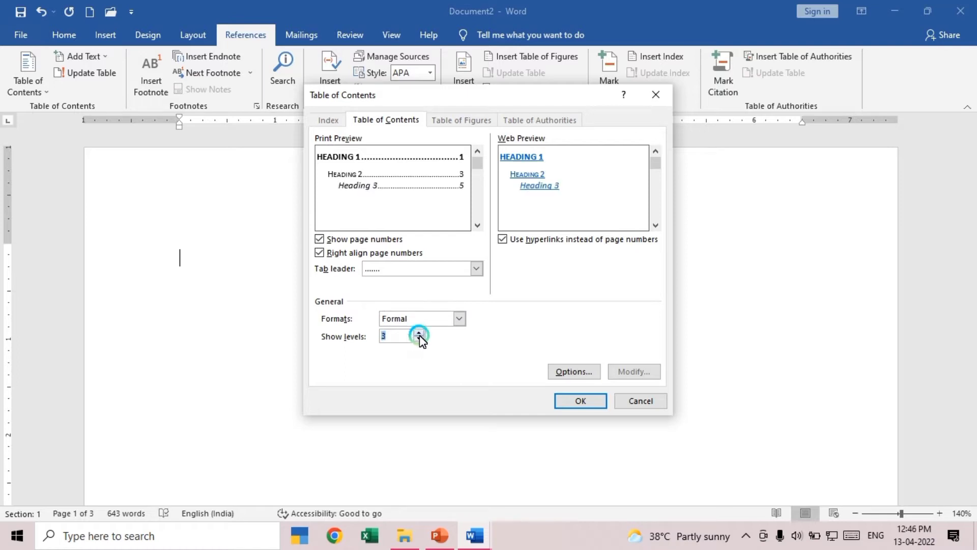
pyautogui.click(419, 338)
pyautogui.click(420, 338)
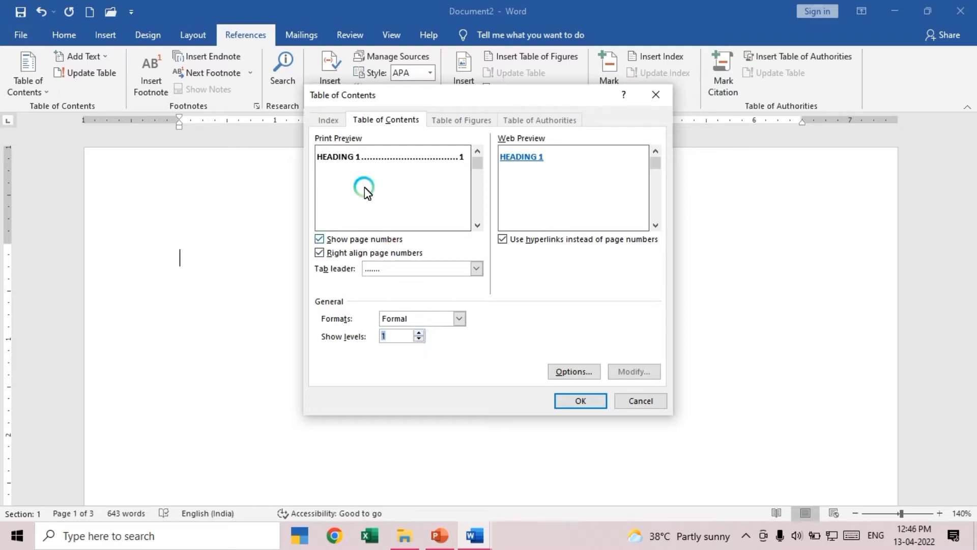
pyautogui.click(419, 333)
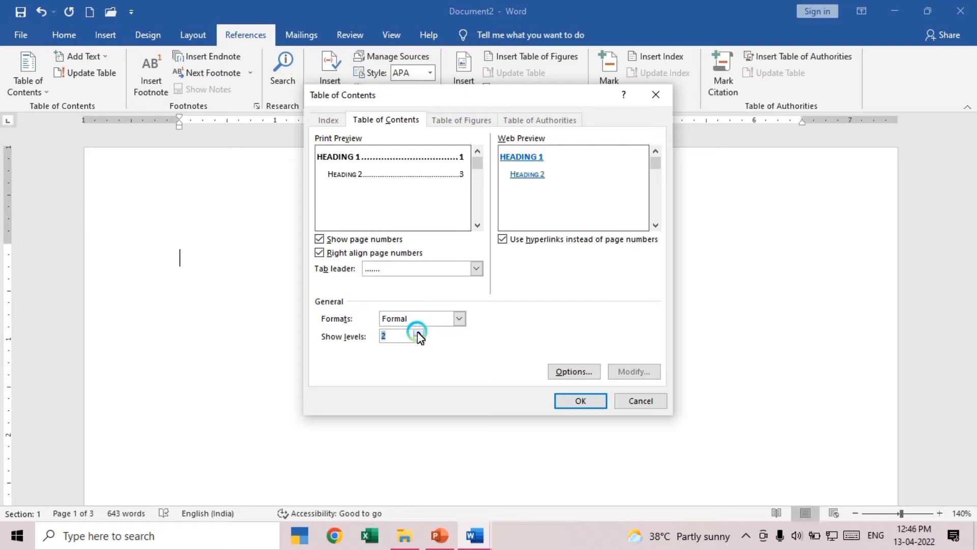
pyautogui.click(418, 334)
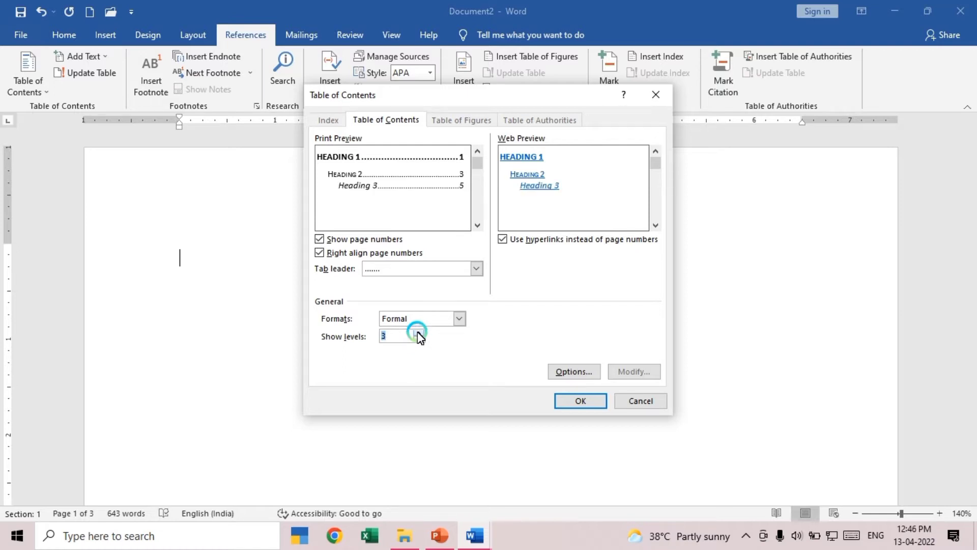
pyautogui.click(419, 333)
pyautogui.click(419, 333)
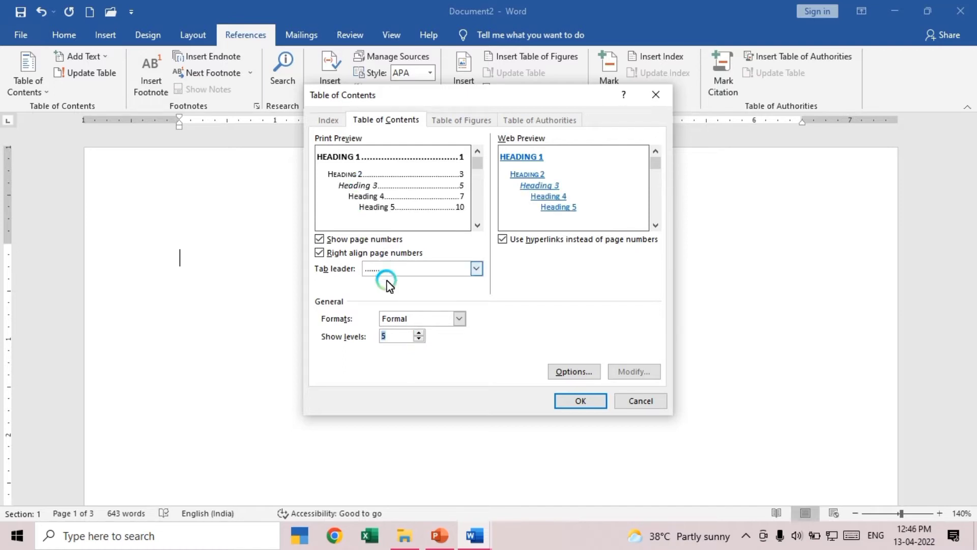
pyautogui.click(419, 340)
pyautogui.click(418, 339)
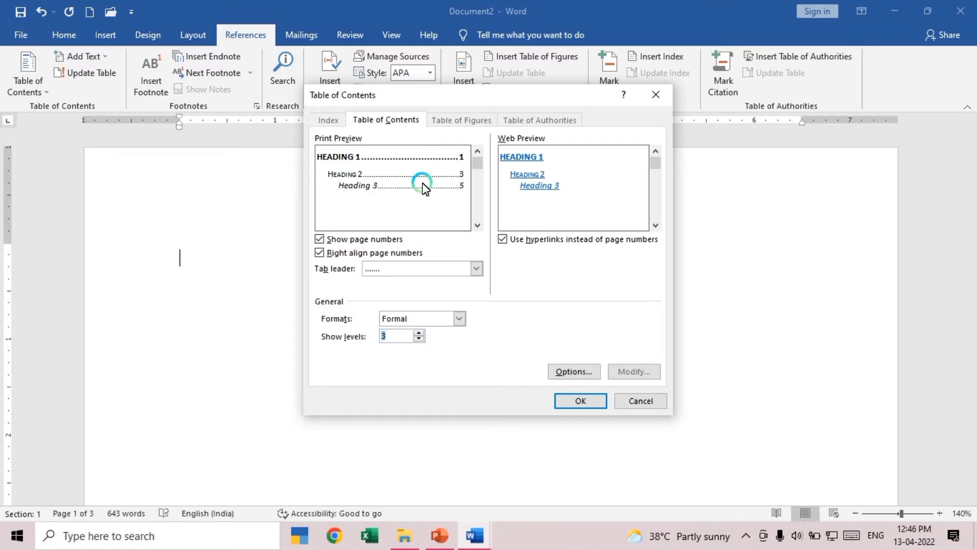
# Try the underline tab leader and the (none) option for the table of contents
pyautogui.click(407, 268)
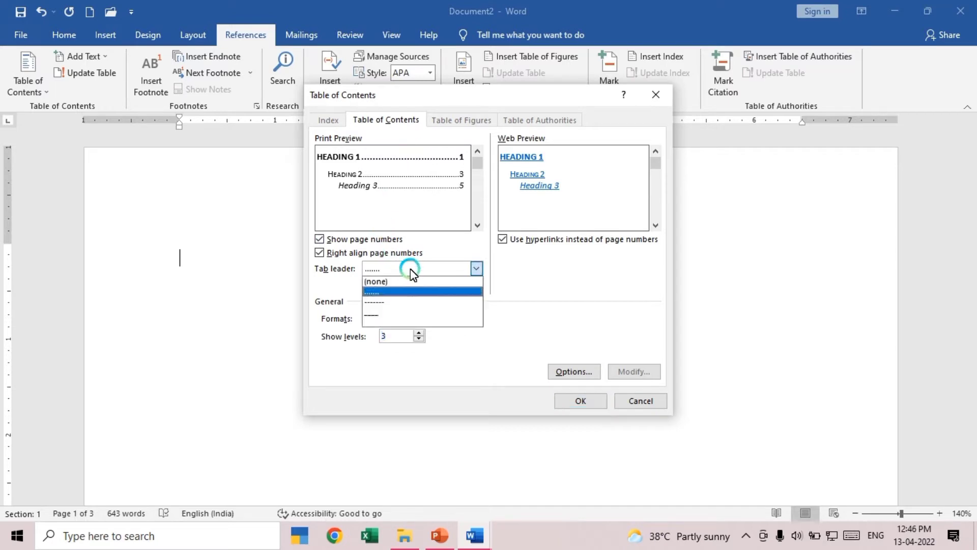
pyautogui.click(385, 312)
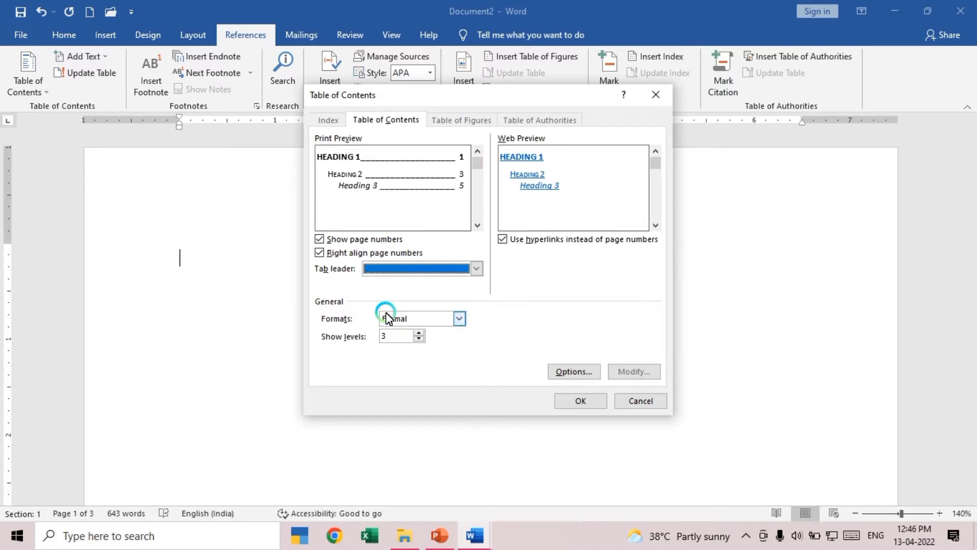
pyautogui.click(390, 273)
pyautogui.click(392, 283)
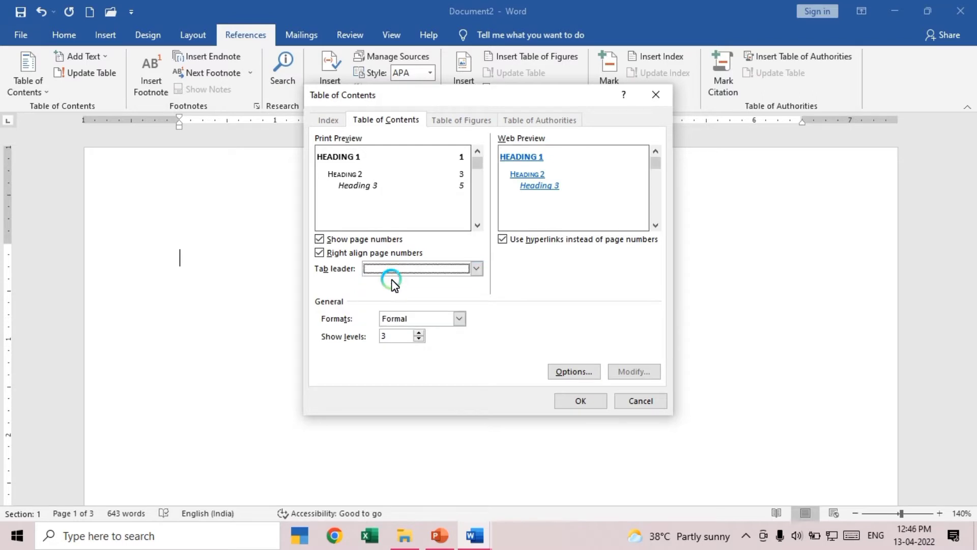
pyautogui.click(393, 274)
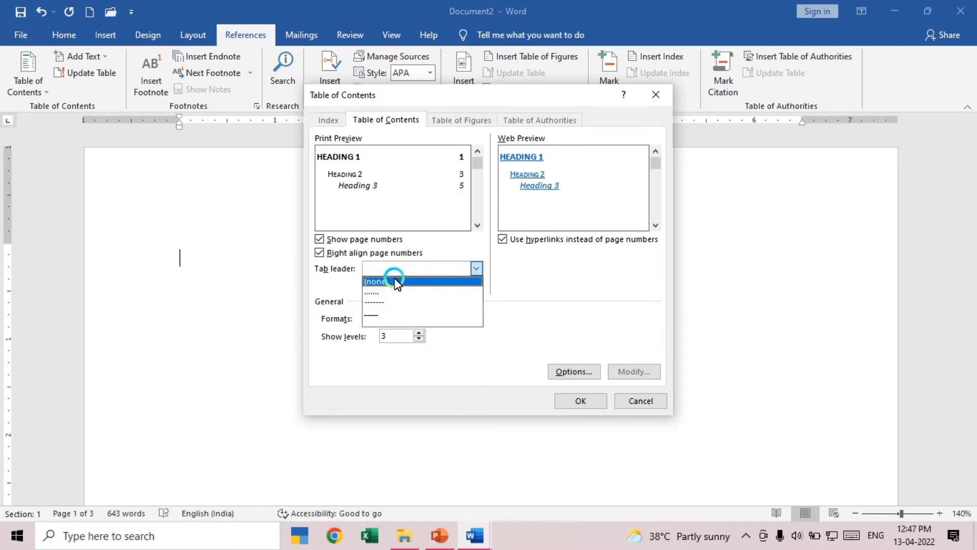
pyautogui.click(397, 283)
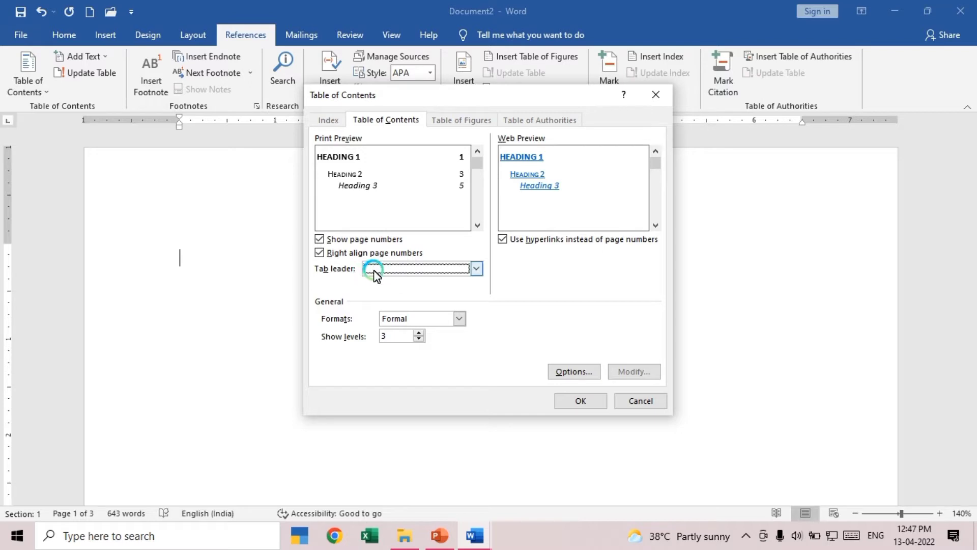
# Set the tab leader to dots and insert the table of contents
pyautogui.click(395, 275)
pyautogui.click(390, 291)
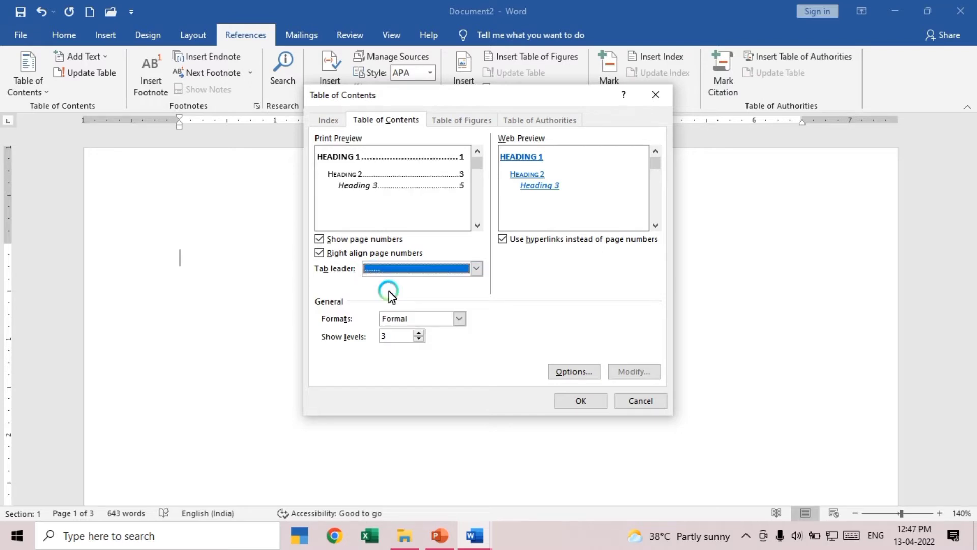
pyautogui.click(579, 402)
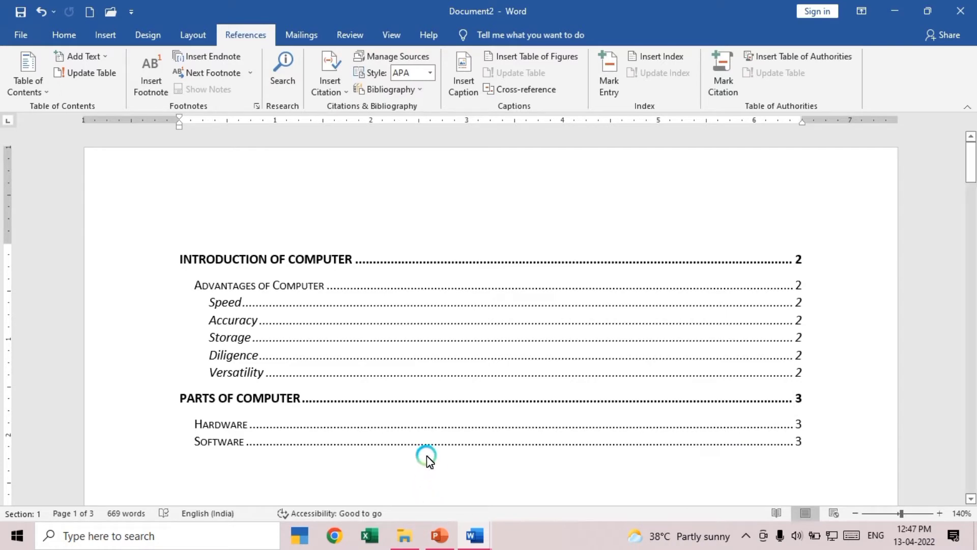
# Add the lines "Input Device", "Output Device" and "Storage Device" below the Hardware paragraph
pyautogui.scroll(-20, 427, 460)
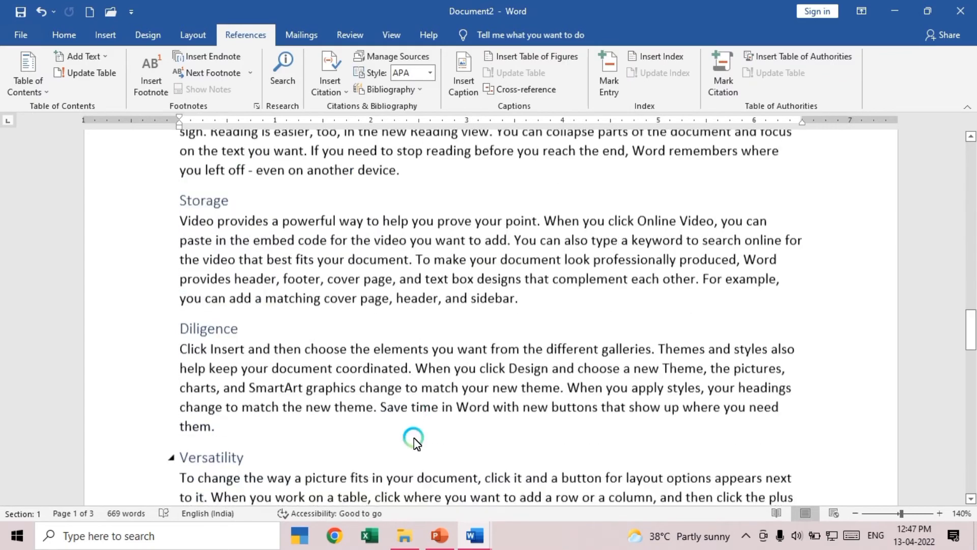
pyautogui.scroll(-20, 414, 443)
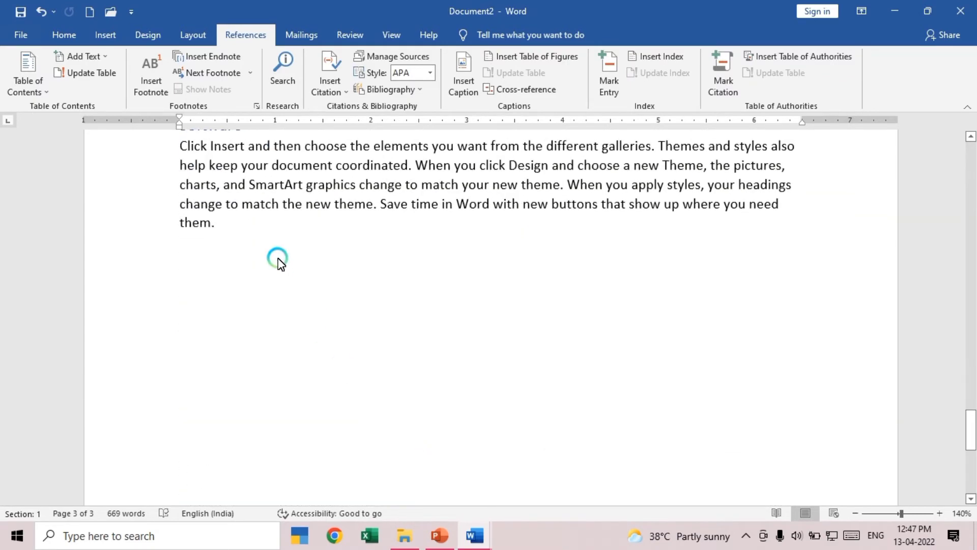
pyautogui.scroll(3, 278, 263)
pyautogui.click(287, 388)
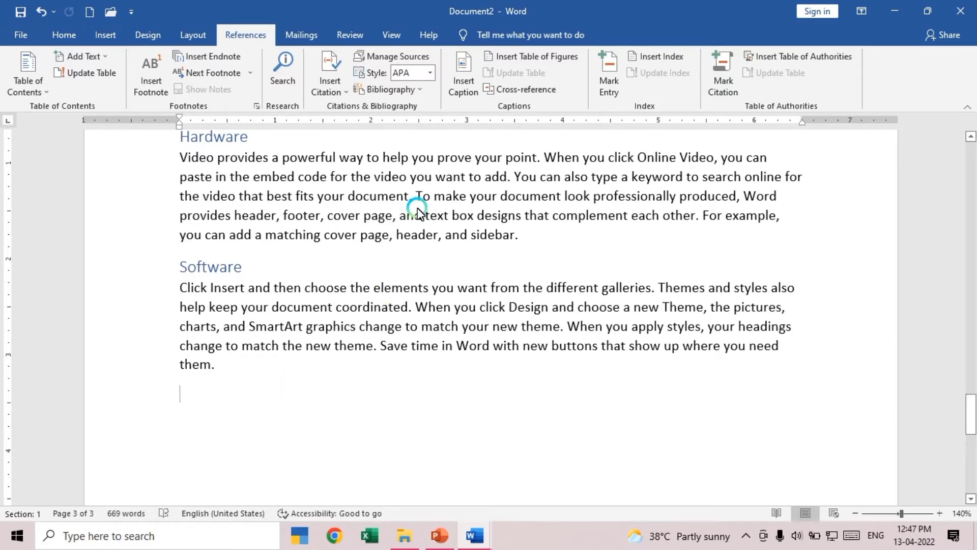
pyautogui.click(516, 233)
pyautogui.press('Return')
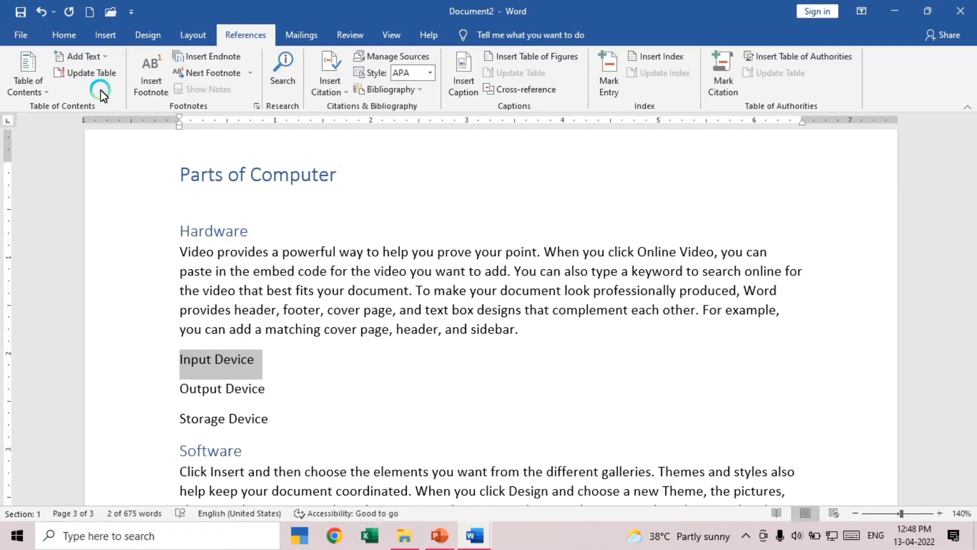
# Mark the "Input Device" and "Output Device" lines as Level 3 entries for the table of contents using Add Text
pyautogui.click(109, 54)
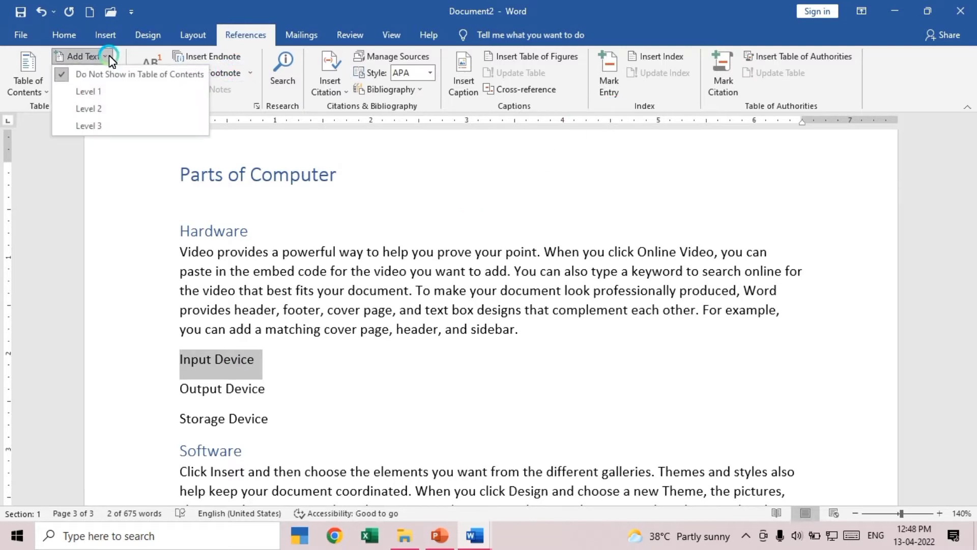
pyautogui.click(97, 126)
pyautogui.moveTo(181, 386); pyautogui.dragTo(256, 388)
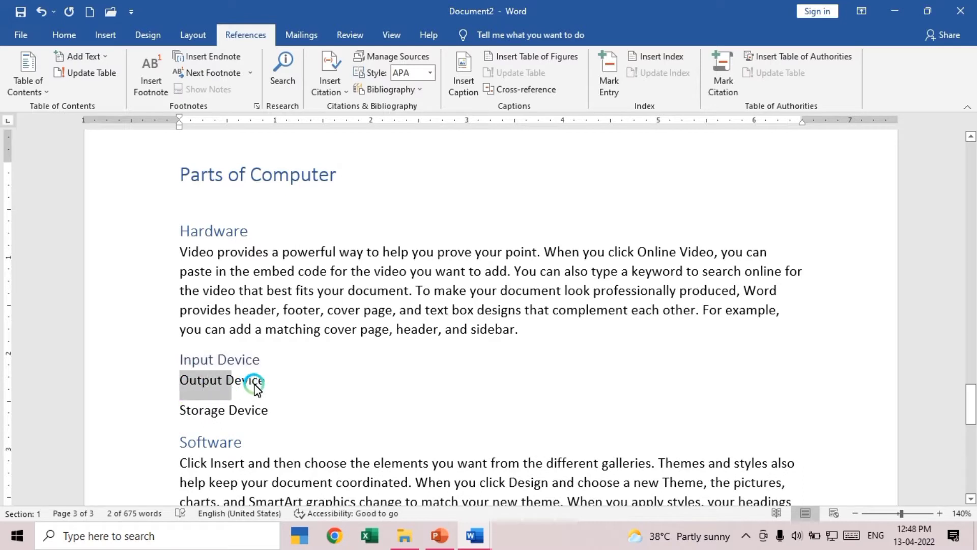
pyautogui.click(84, 56)
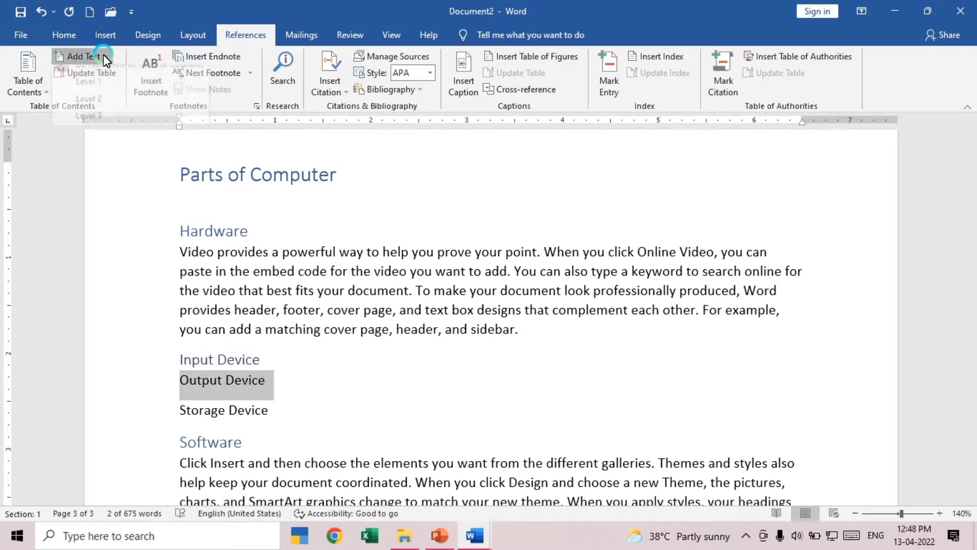
pyautogui.click(100, 109)
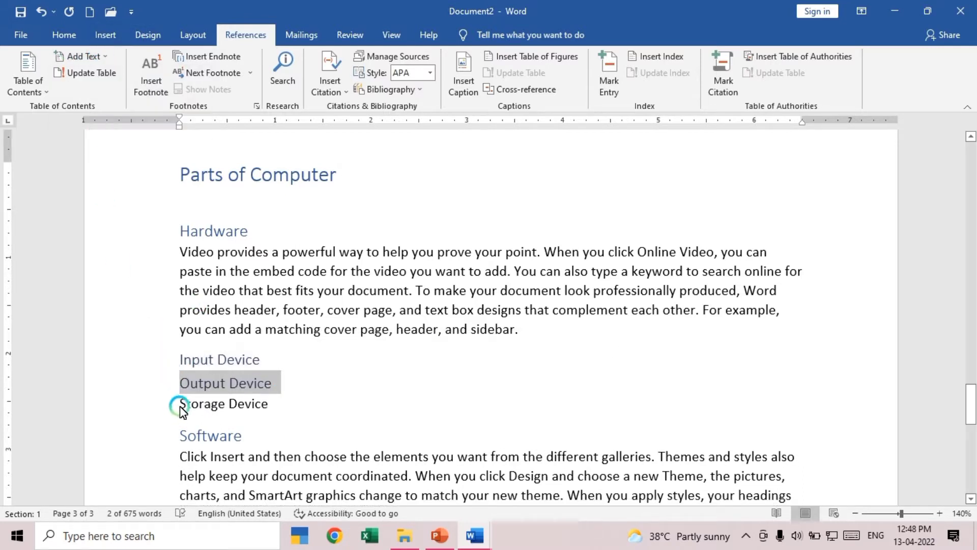
# Mark the "Storage Device" line as a Level 3 entry for the table of contents using Add Text
pyautogui.moveTo(179, 404); pyautogui.dragTo(281, 412)
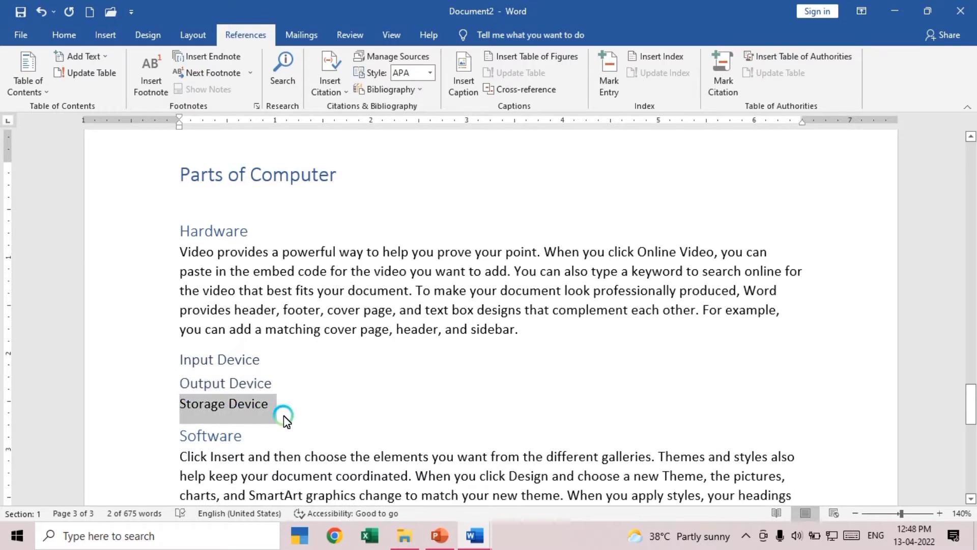
pyautogui.click(91, 55)
pyautogui.click(97, 111)
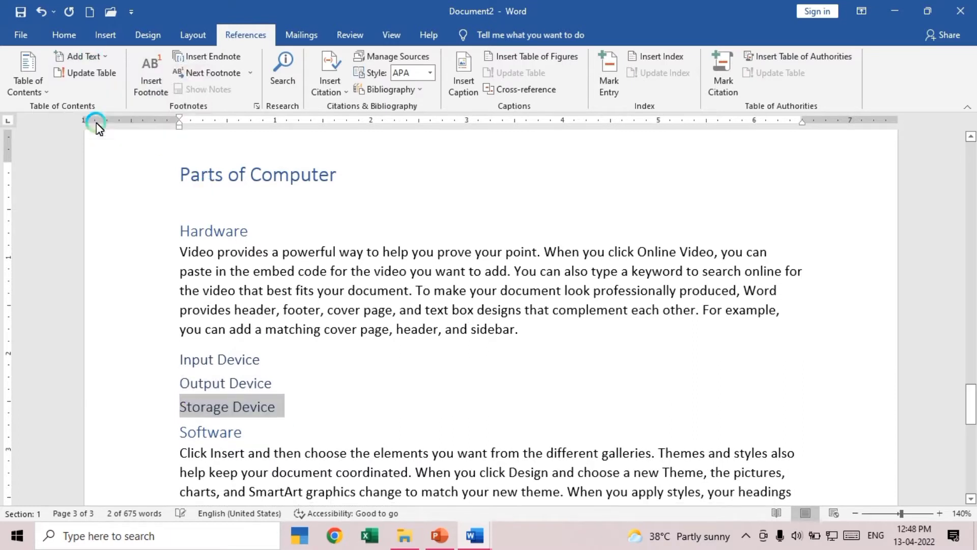
pyautogui.click(316, 371)
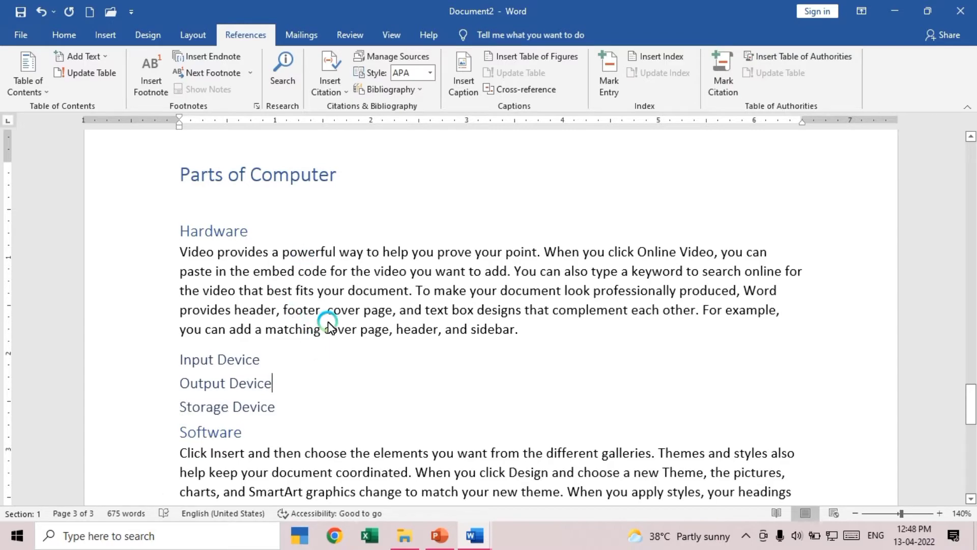
# Update the entire table of contents on the first page, including the new entries, and look over the updated list
pyautogui.scroll(3, 327, 332)
pyautogui.scroll(15, 326, 332)
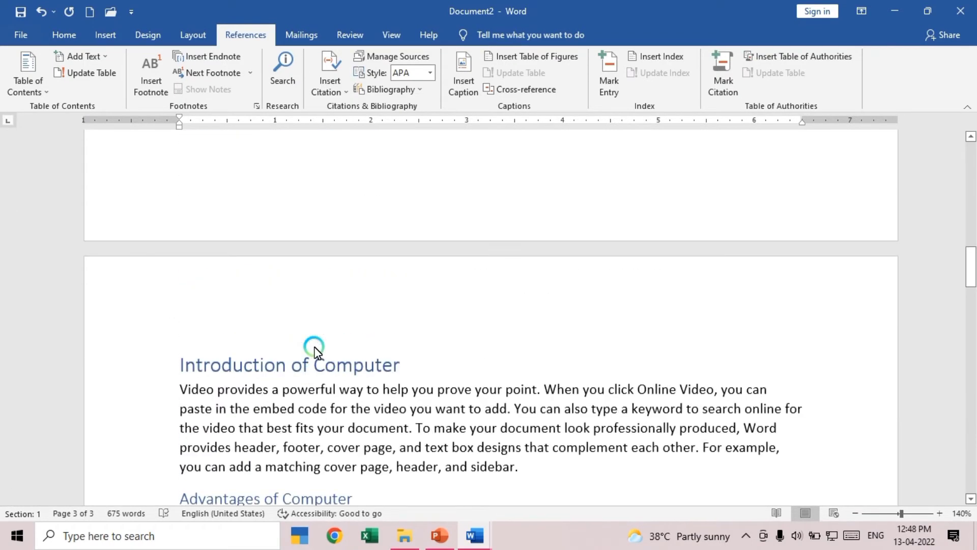
pyautogui.scroll(10, 316, 350)
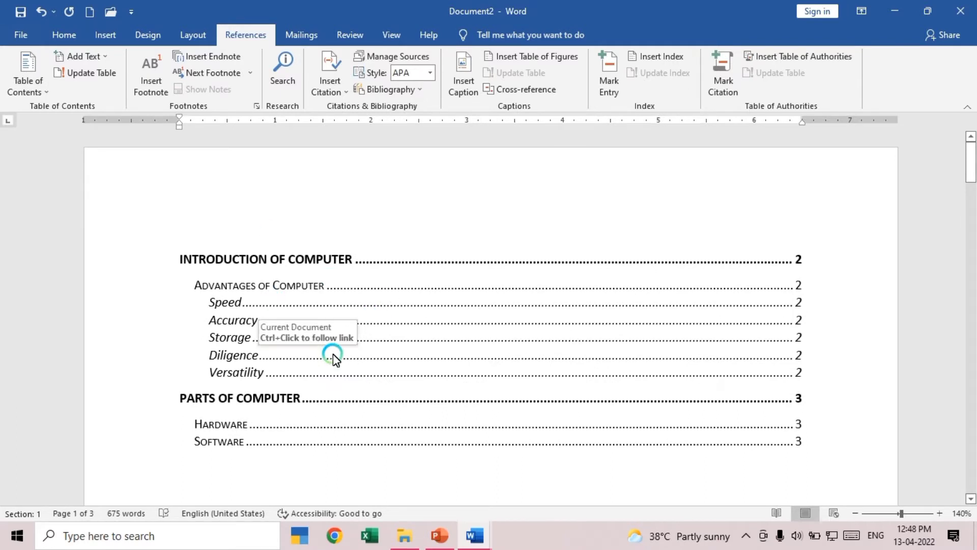
pyautogui.click(373, 342)
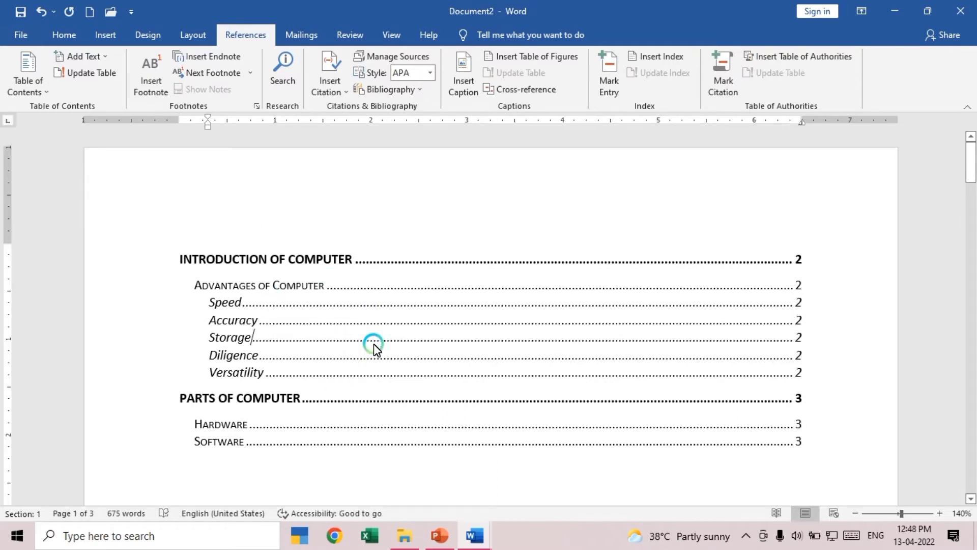
pyautogui.click(89, 76)
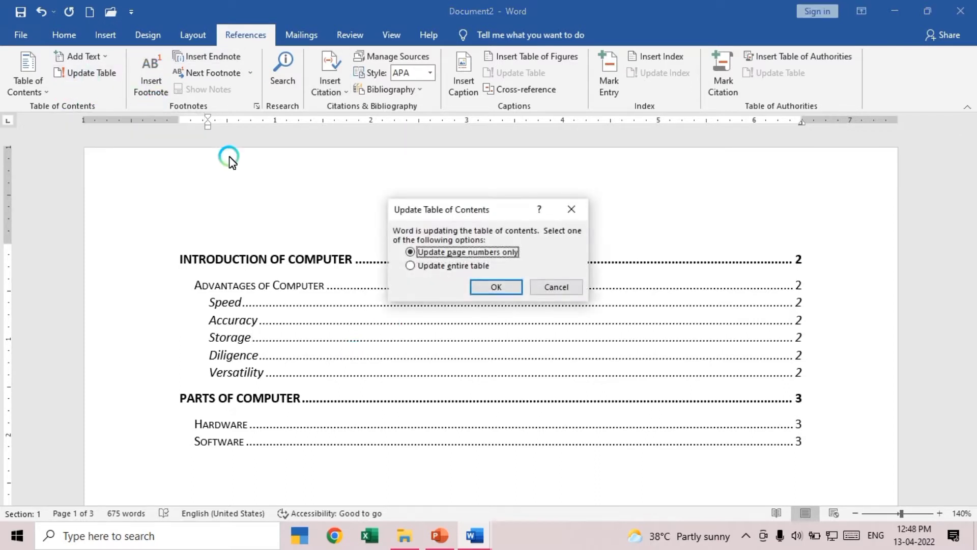
pyautogui.click(444, 266)
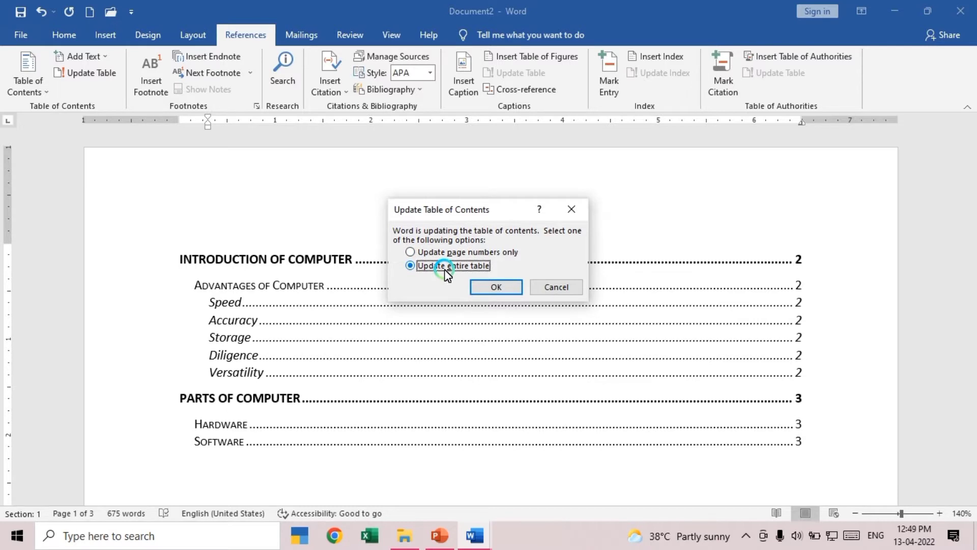
pyautogui.click(488, 292)
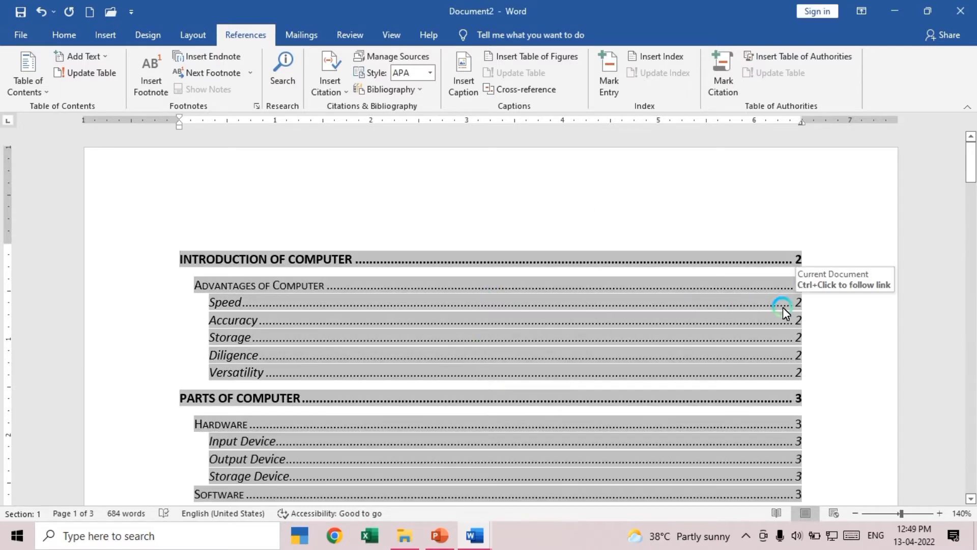
pyautogui.scroll(-5, 692, 270)
pyautogui.click(679, 319)
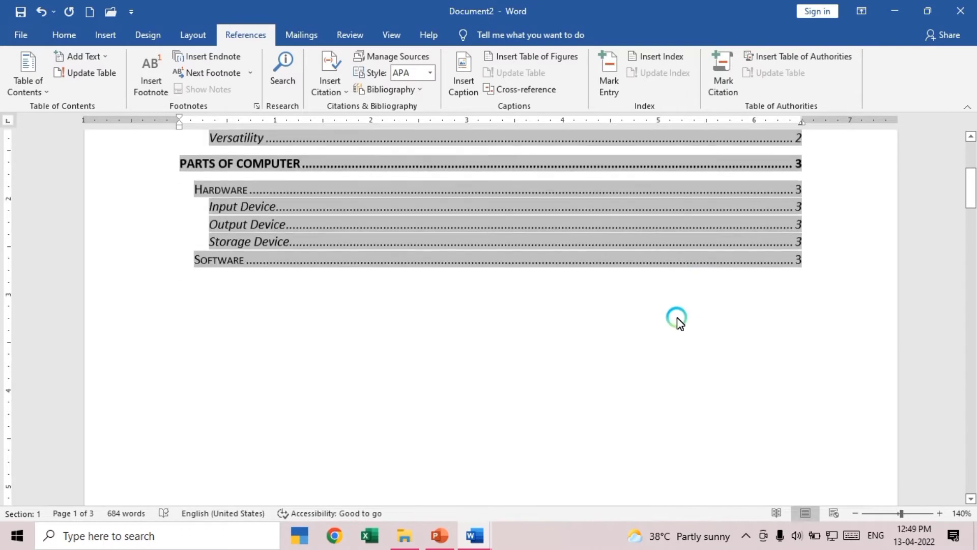
pyautogui.scroll(5, 613, 378)
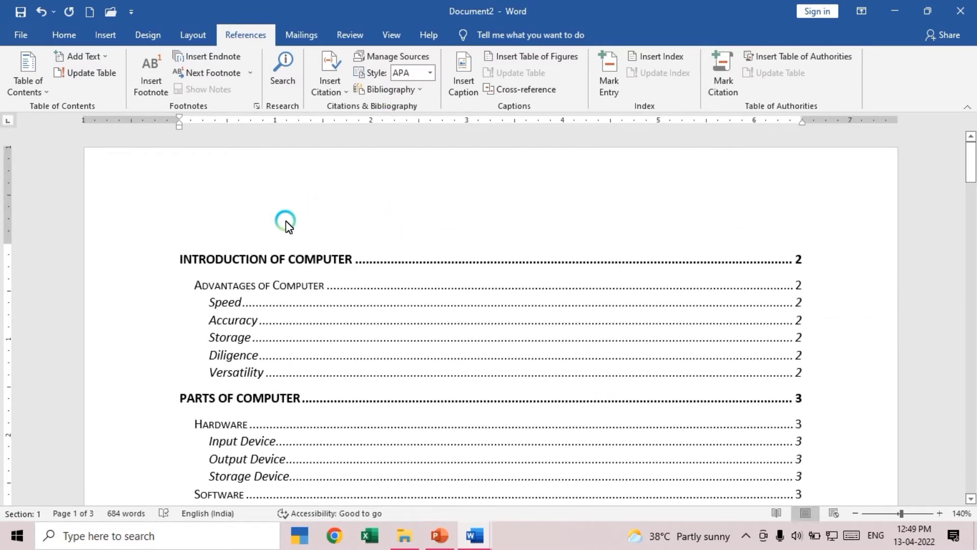
# Insert an empty line above the "Introduction of Computer" entry of the table of contents and place the cursor in it
pyautogui.click(317, 246)
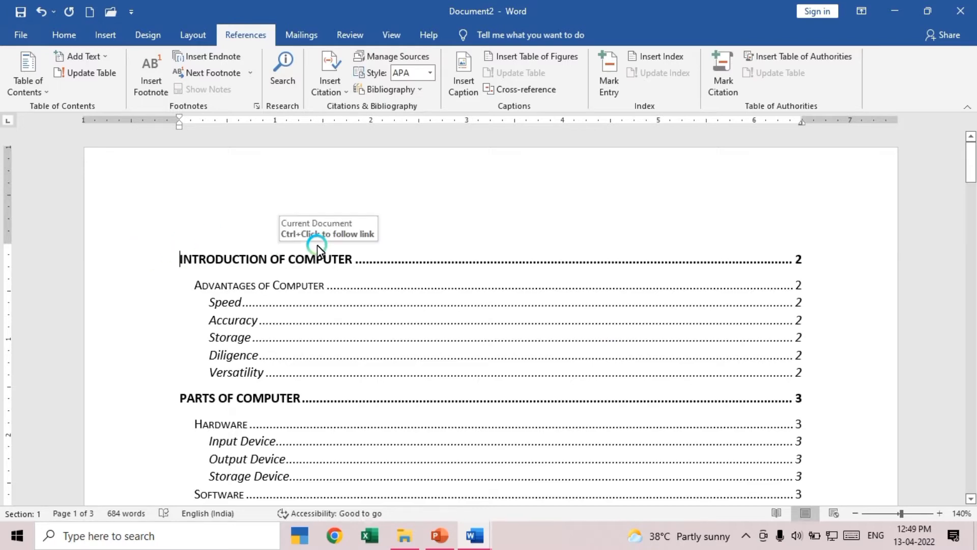
pyautogui.press('Return')
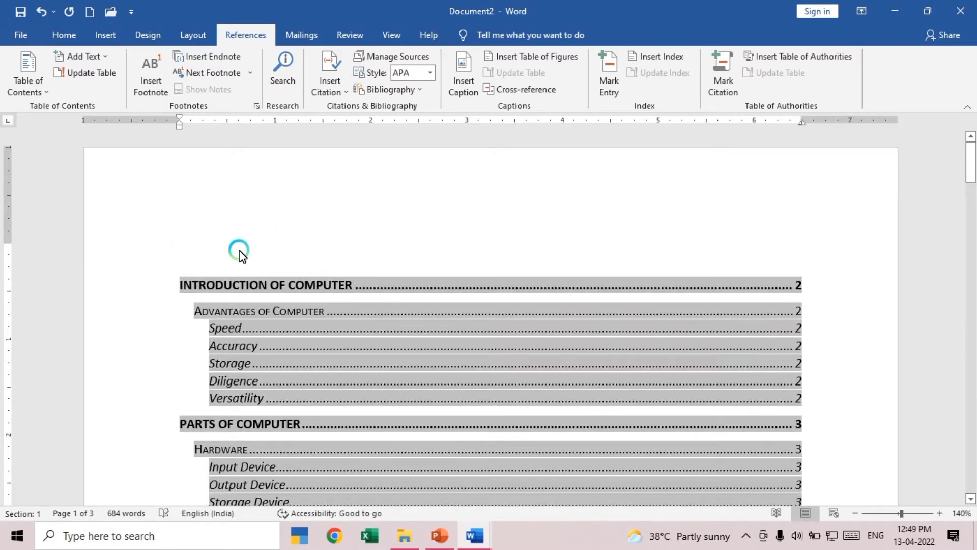
pyautogui.click(236, 252)
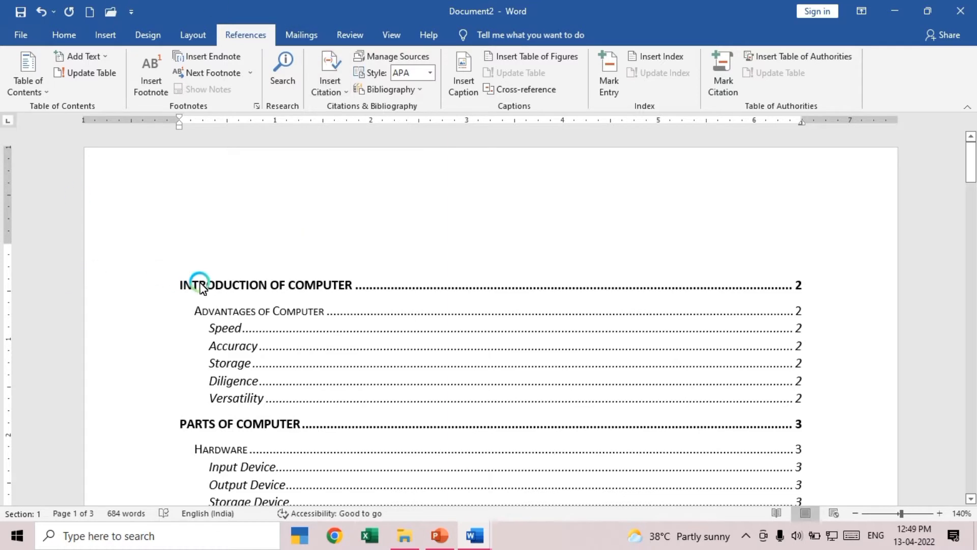
pyautogui.write('DASD')
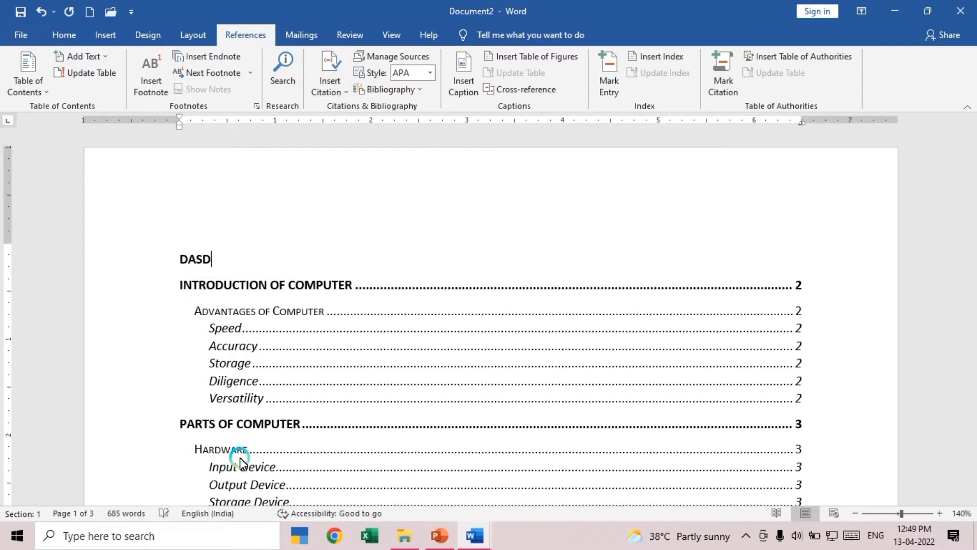
pyautogui.press('BackSpace')
pyautogui.press('BackSpace')
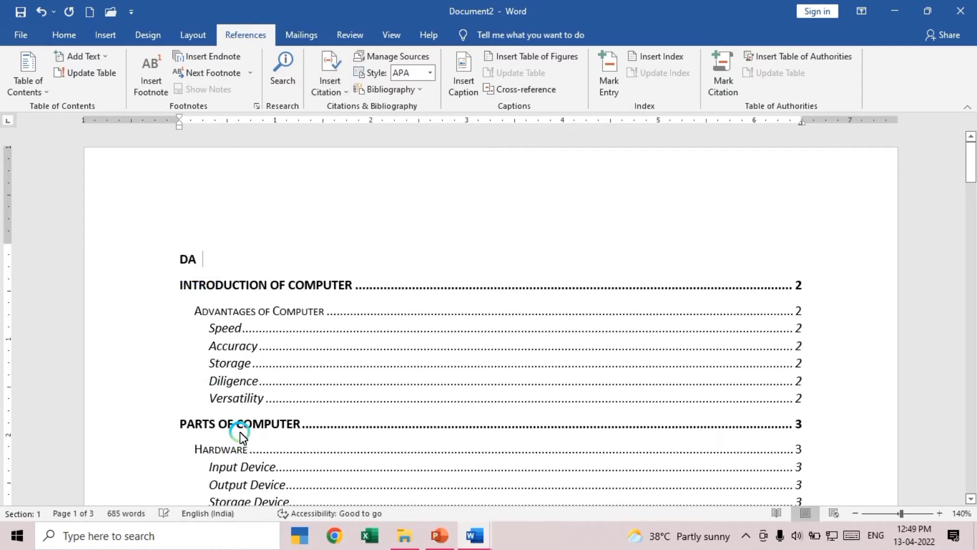
pyautogui.press('BackSpace')
pyautogui.press('BackSpace')
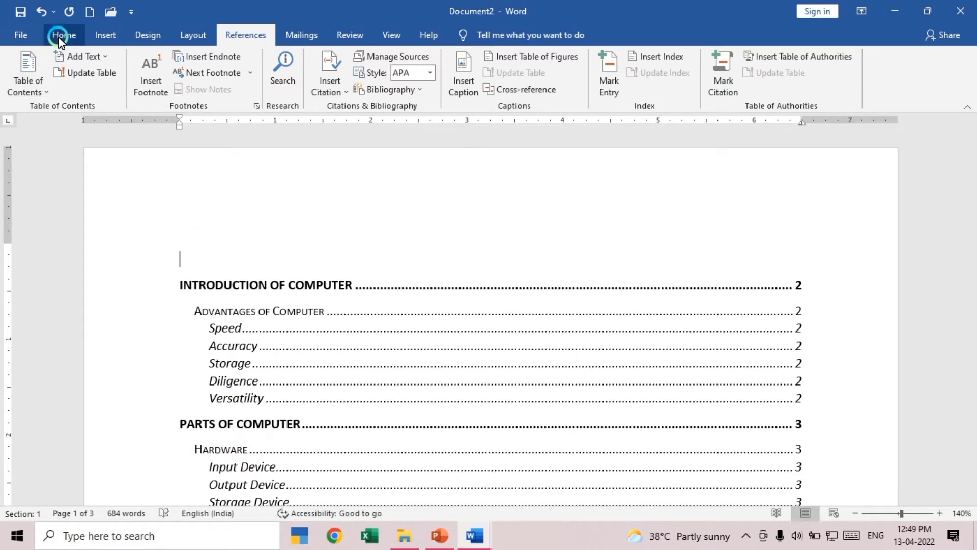
# Clear all formatting from the empty line above the table and enter the title "Table of Contents" there
pyautogui.click(60, 39)
pyautogui.click(314, 65)
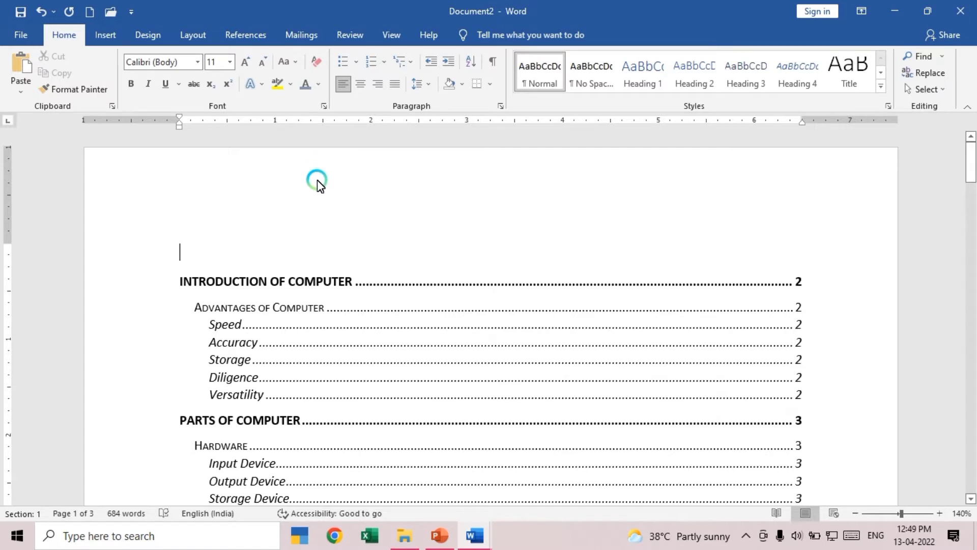
pyautogui.write('Ta')
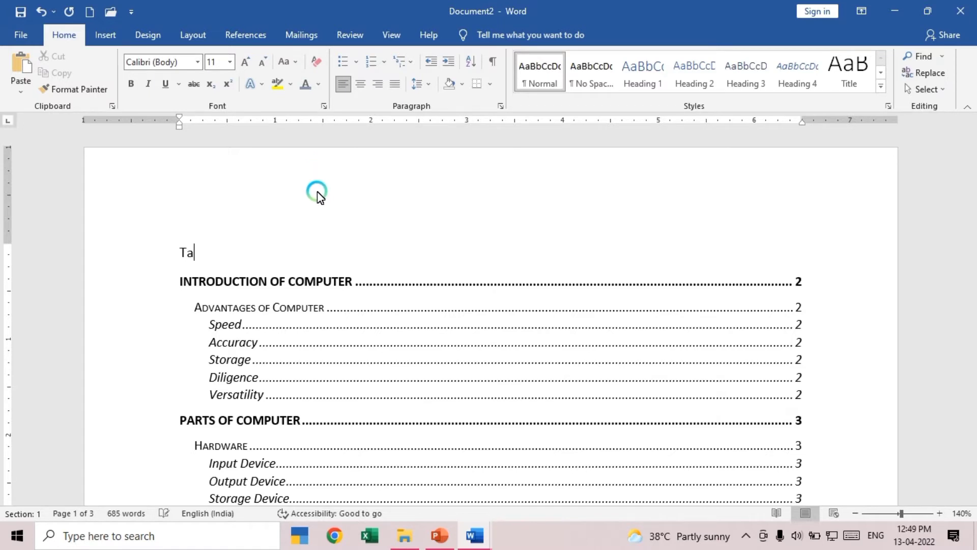
pyautogui.write('ble of Contents')
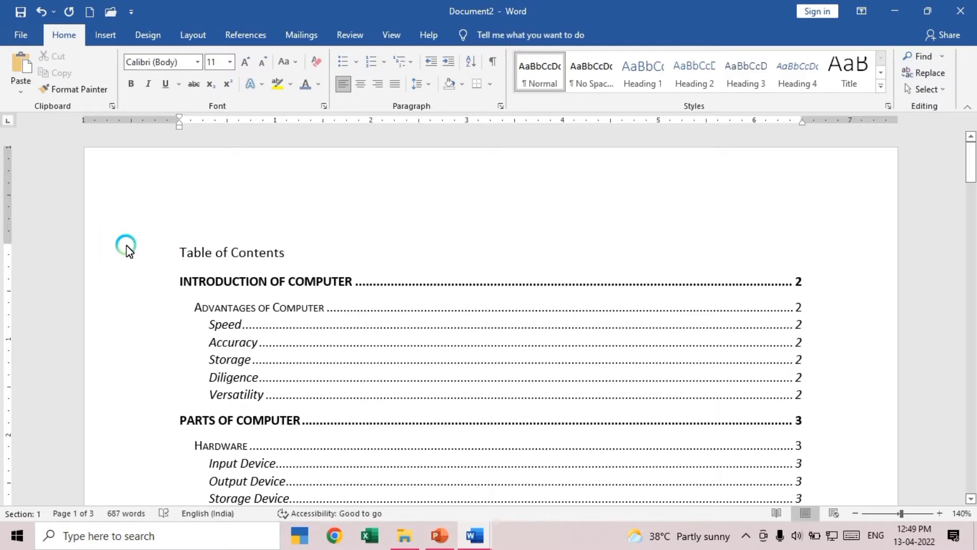
# Center the "Table of Contents" title, enlarge it to 14 pt and make it bold
pyautogui.click(124, 255)
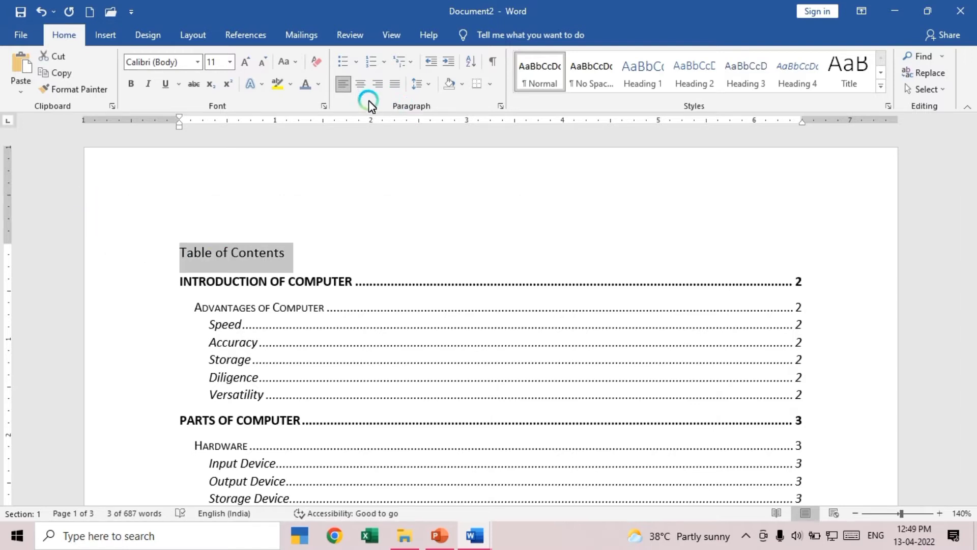
pyautogui.hotkey('ctrl', 'e')
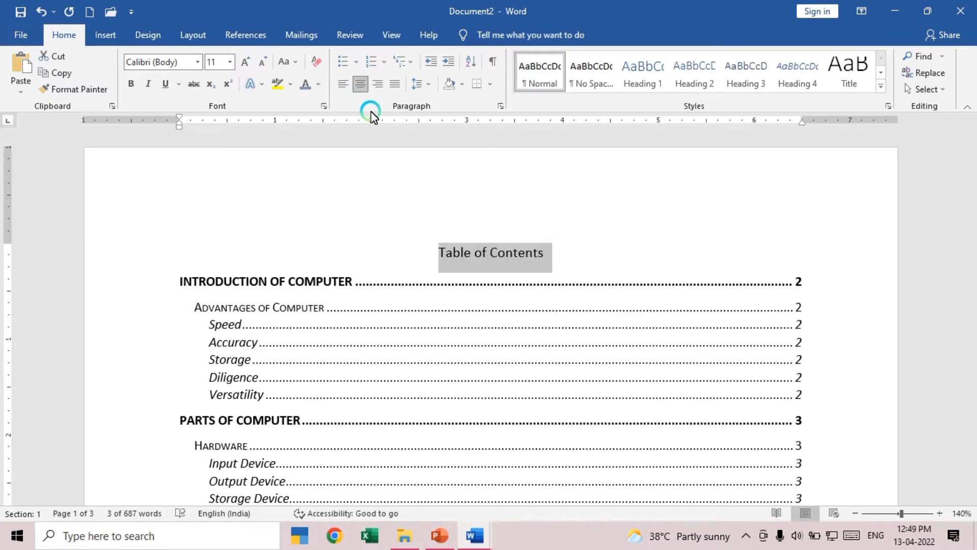
pyautogui.hotkey('ctrl', ']')
pyautogui.hotkey('ctrl', ']')
pyautogui.hotkey('ctrl', ']')
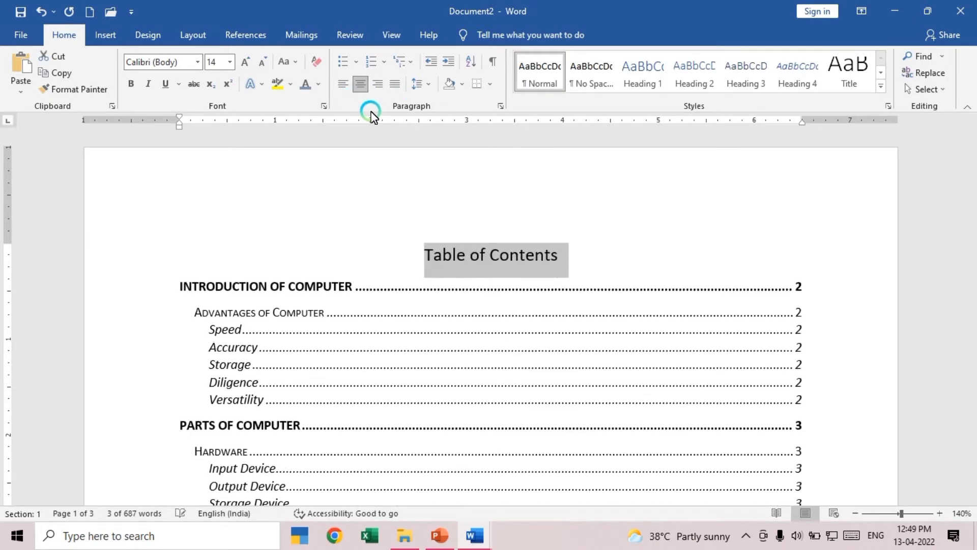
pyautogui.hotkey('ctrl', 'b')
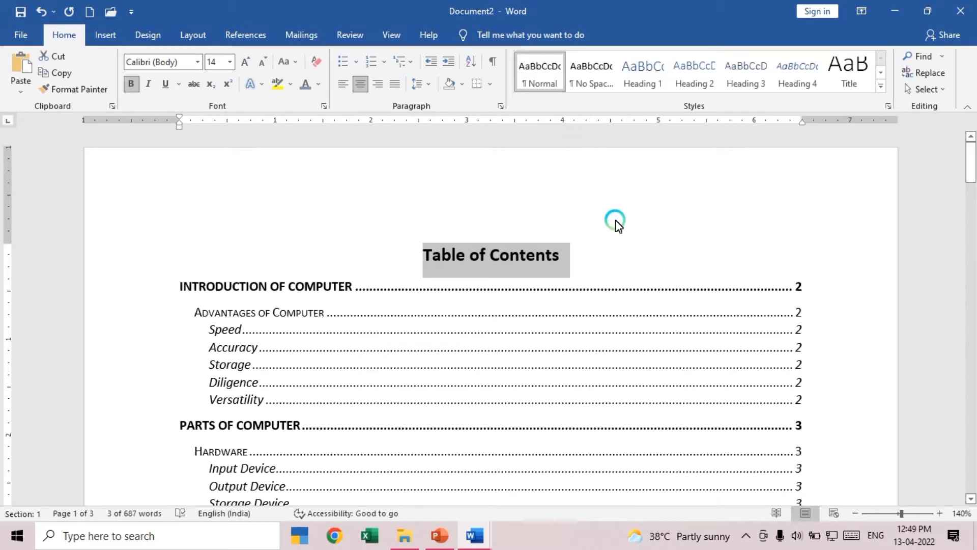
pyautogui.click(615, 220)
# Apply the Intense Quote style to the paragraph under the Speed heading
pyautogui.scroll(-3, 617, 229)
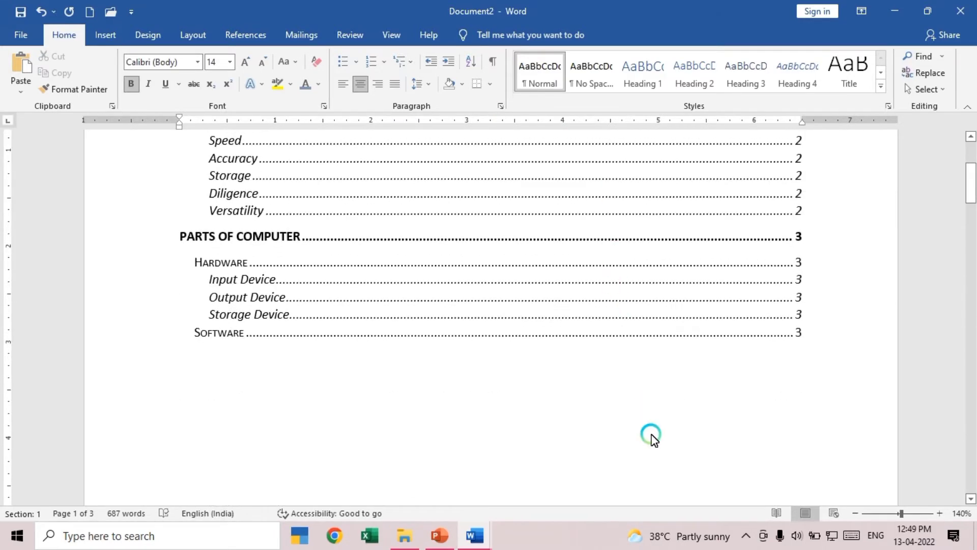
pyautogui.scroll(-12, 654, 439)
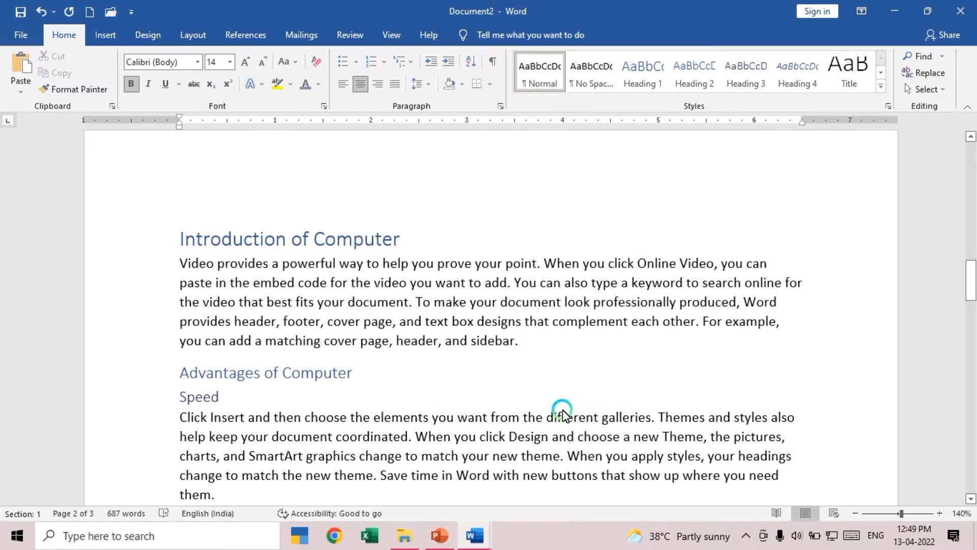
pyautogui.scroll(-2, 563, 409)
pyautogui.moveTo(224, 400); pyautogui.dragTo(174, 326)
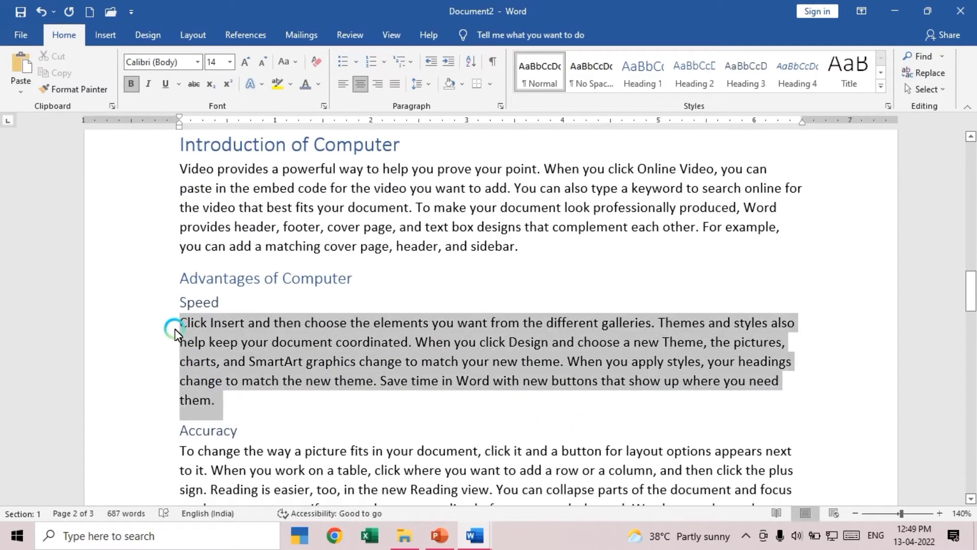
pyautogui.click(883, 87)
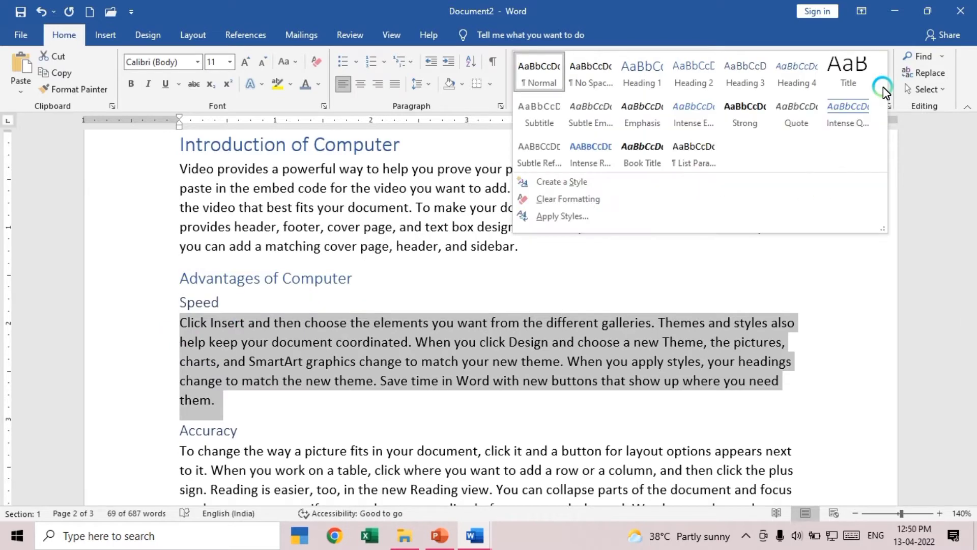
pyautogui.click(648, 151)
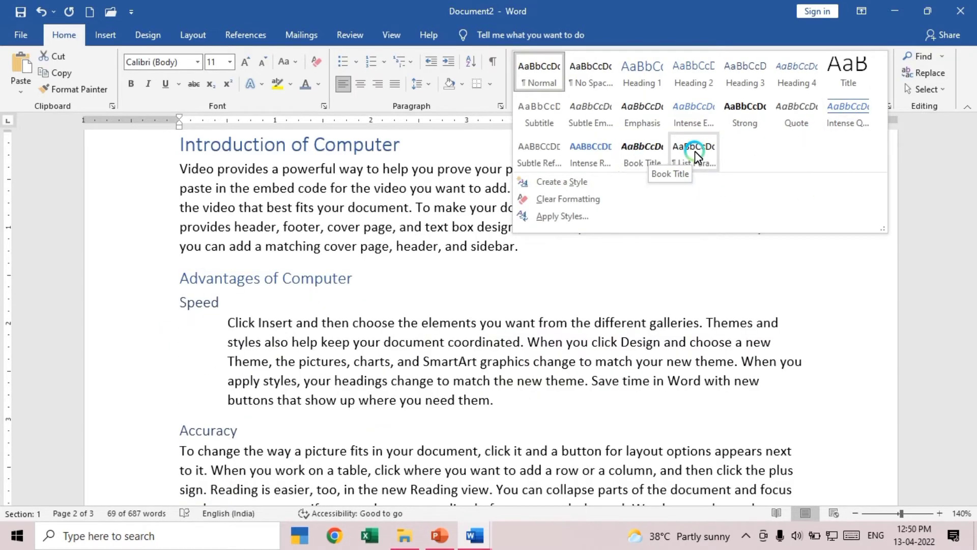
pyautogui.click(836, 104)
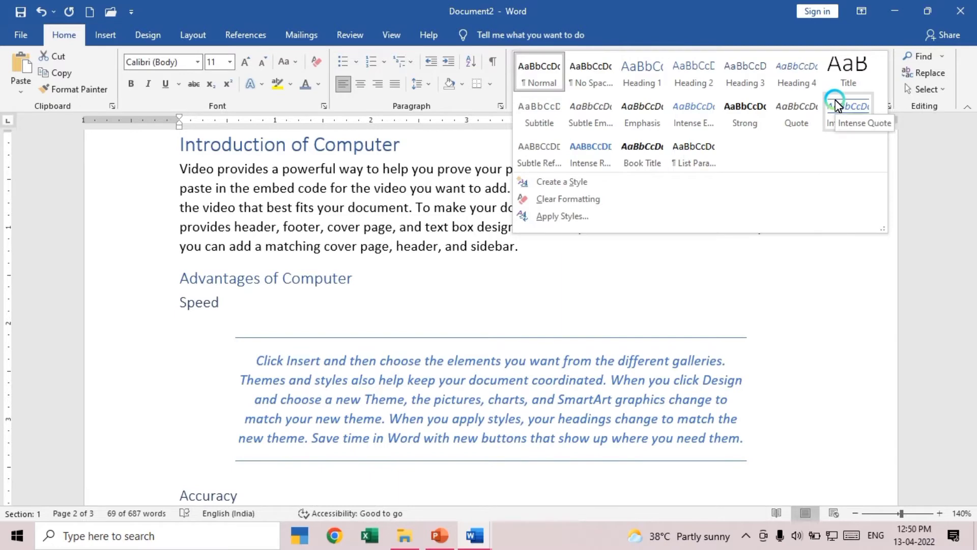
# Apply the Intense Emphasis style to the paragraph under the Accuracy heading
pyautogui.scroll(-2, 537, 320)
pyautogui.scroll(-1, 509, 336)
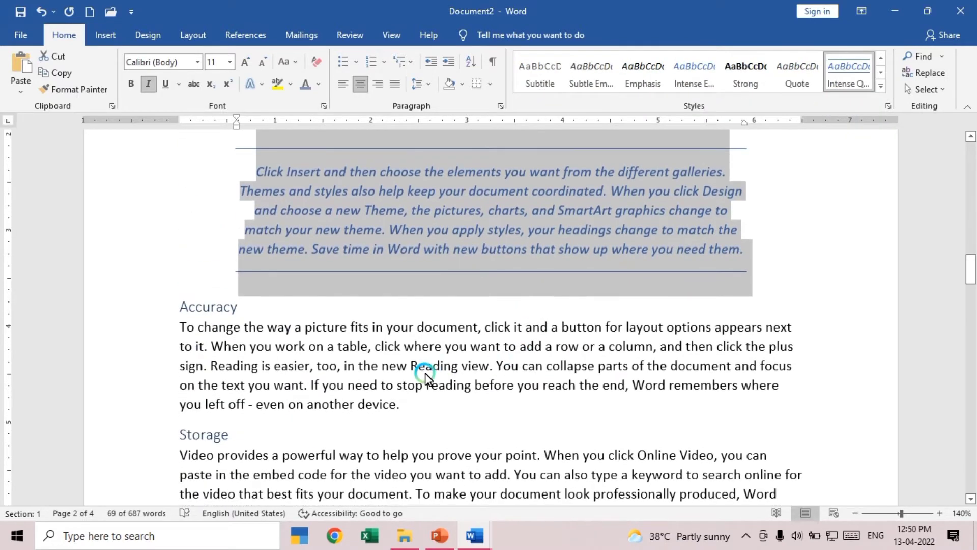
pyautogui.click(425, 367)
pyautogui.scroll(-1, 417, 417)
pyautogui.moveTo(417, 369); pyautogui.dragTo(175, 279)
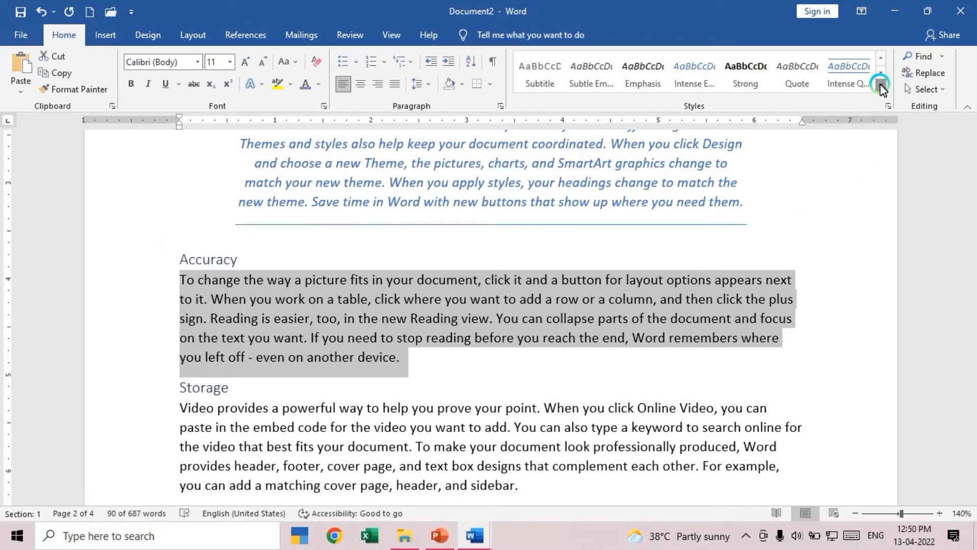
pyautogui.click(881, 85)
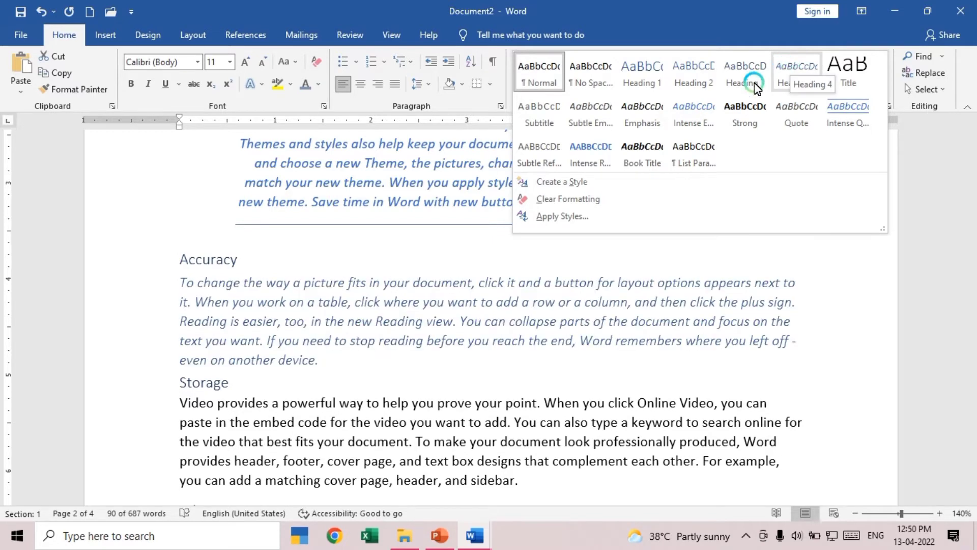
pyautogui.click(699, 112)
pyautogui.click(685, 359)
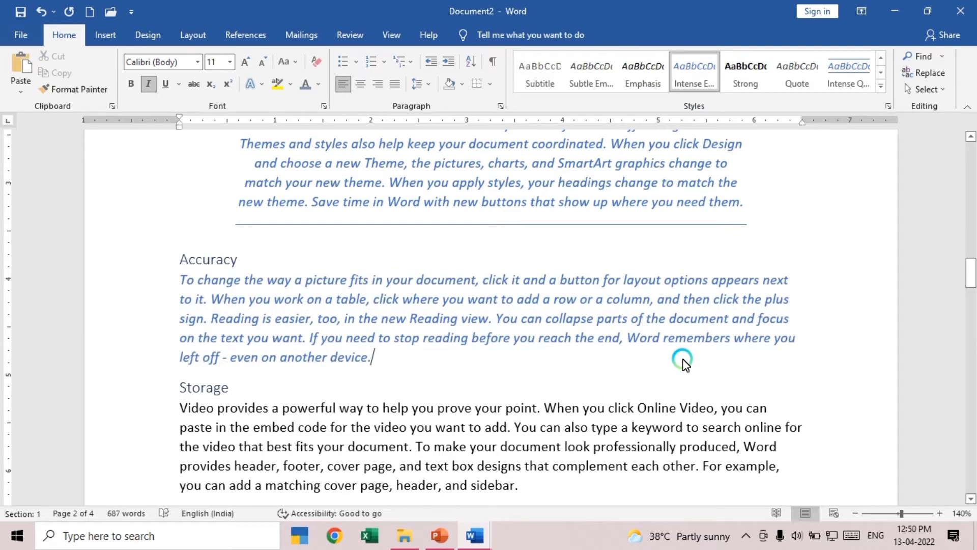
pyautogui.scroll(10, 683, 361)
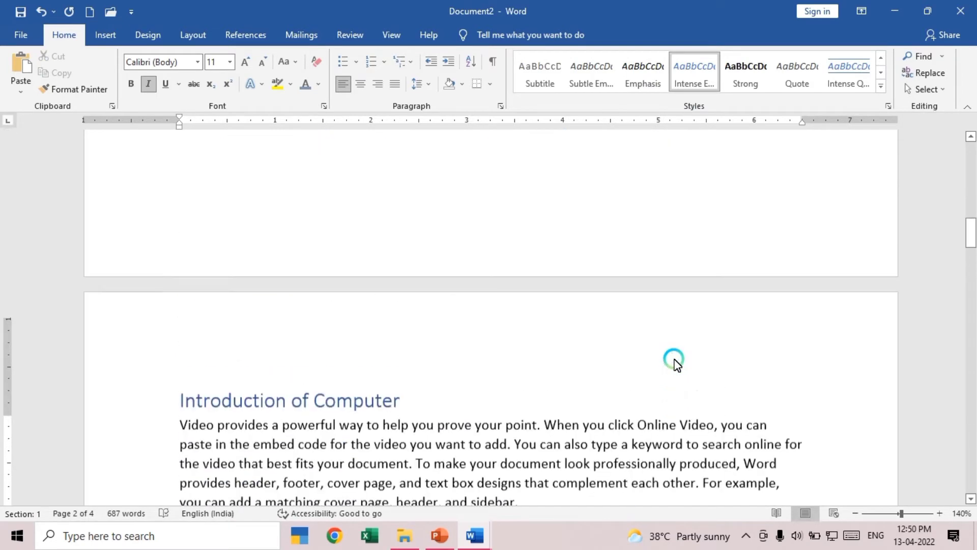
# Look through the document's headings and styled paragraphs and the styles available in the style gallery
pyautogui.scroll(2, 675, 361)
pyautogui.scroll(-5, 681, 352)
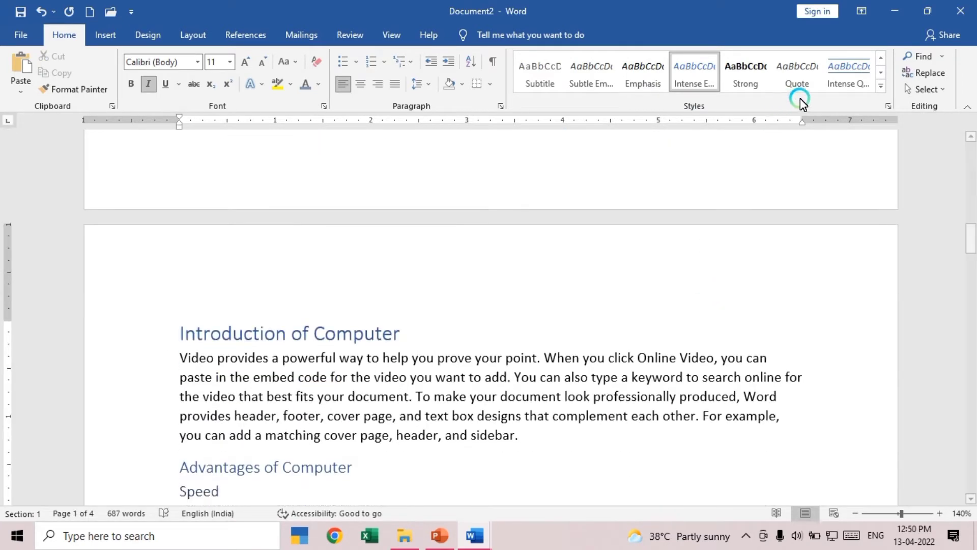
pyautogui.click(883, 87)
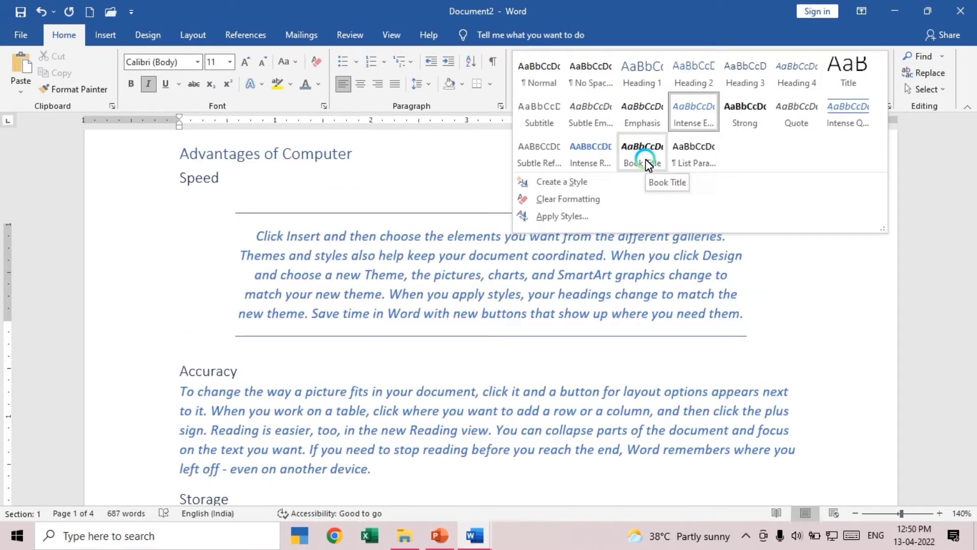
pyautogui.click(574, 456)
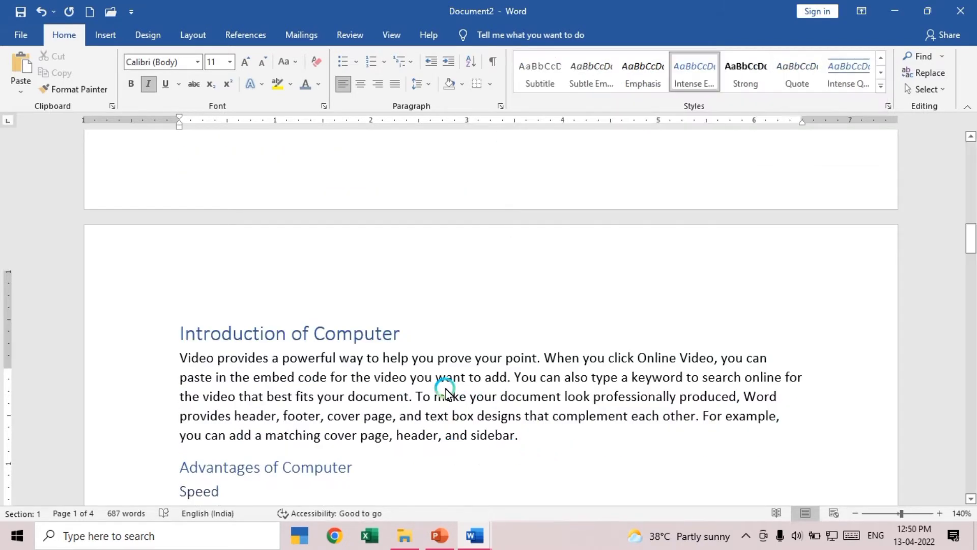
pyautogui.scroll(6, 437, 390)
pyautogui.scroll(-5, 424, 392)
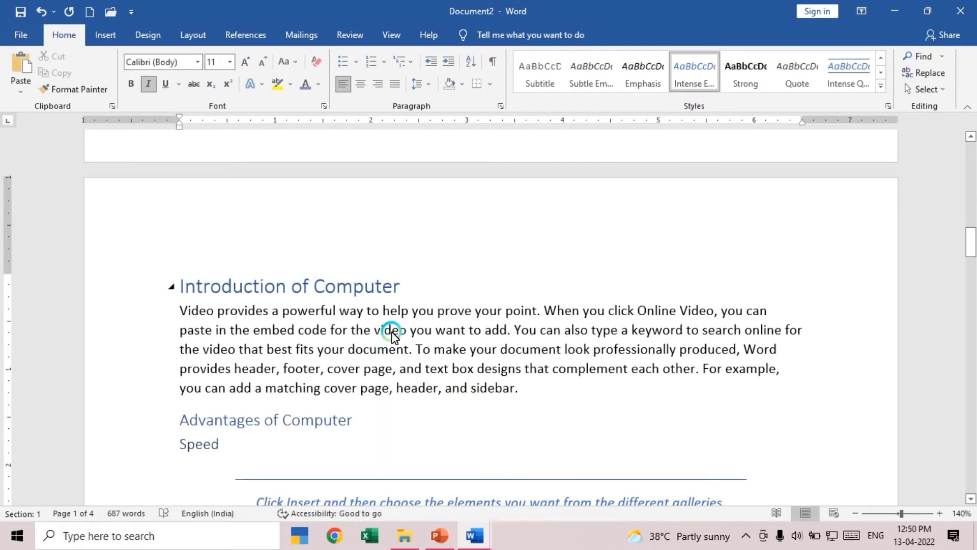
pyautogui.scroll(-3, 709, 443)
pyautogui.scroll(-10, 716, 427)
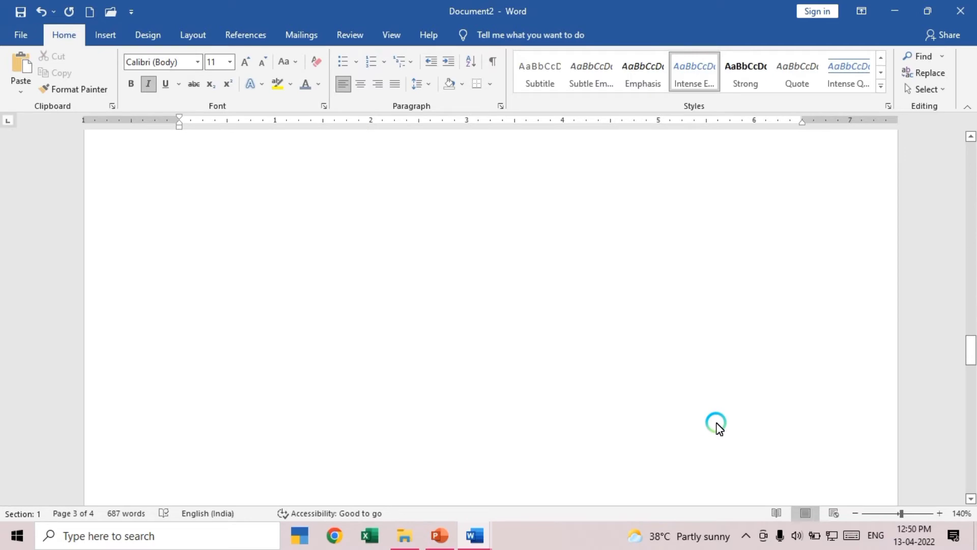
pyautogui.scroll(5, 717, 427)
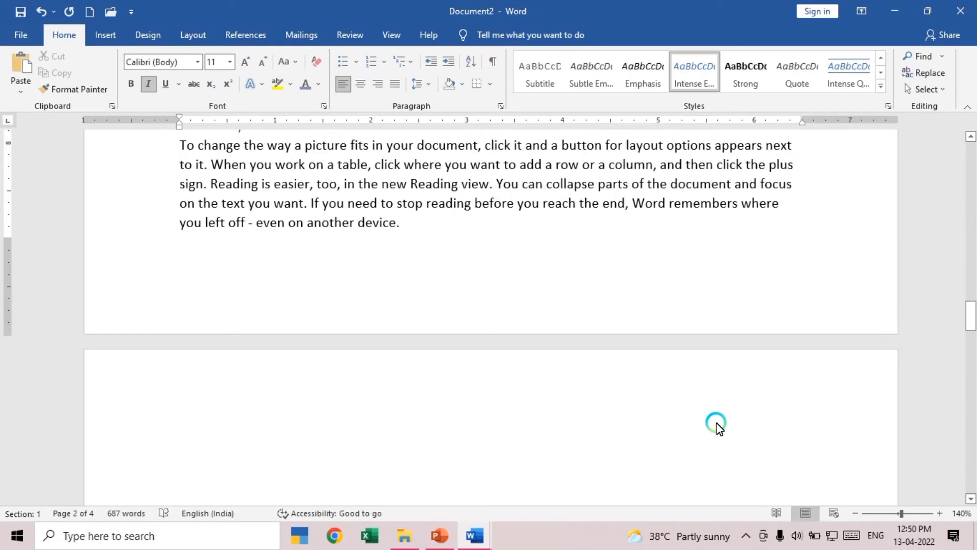
pyautogui.scroll(9, 717, 427)
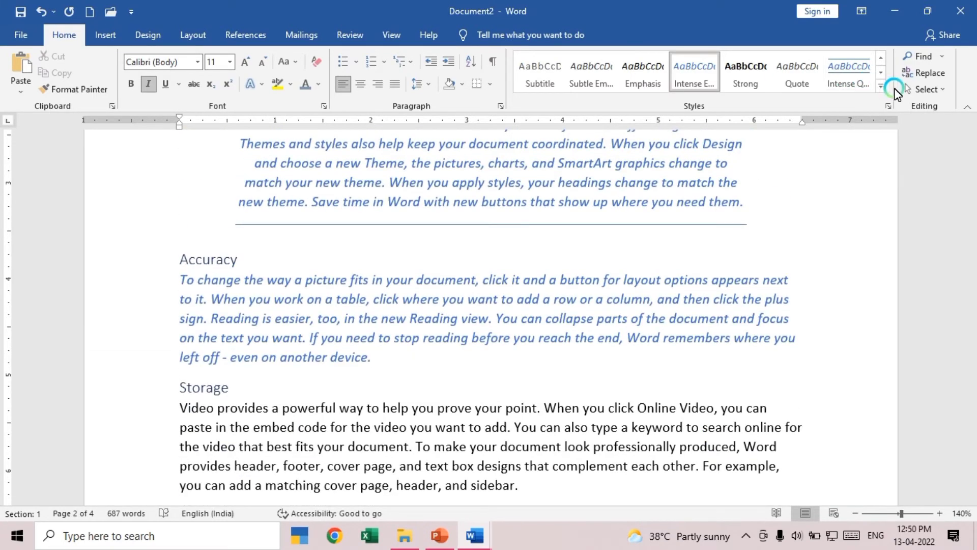
# Create a new style named MyHeading1 and base it on Heading 1
pyautogui.click(882, 88)
pyautogui.click(597, 185)
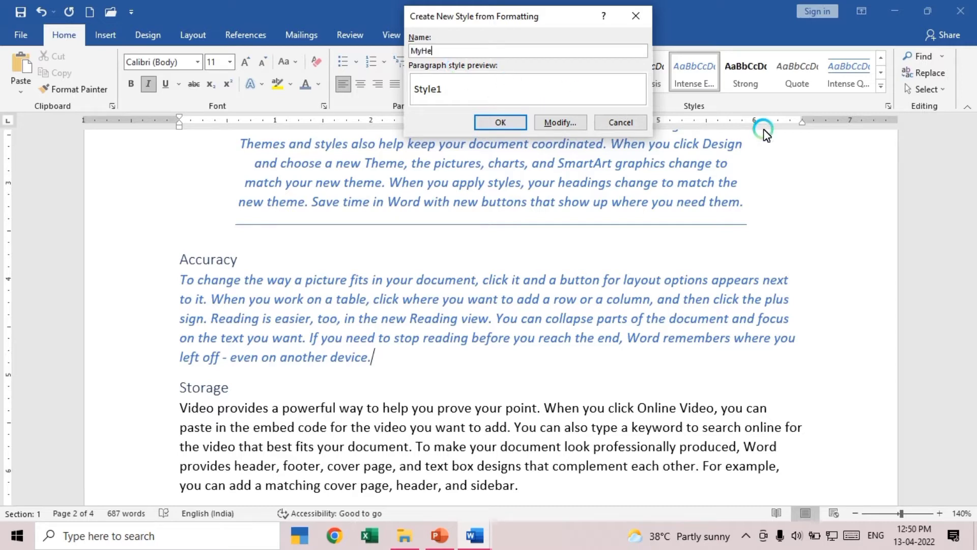
pyautogui.write('ing1')
pyautogui.press('Return')
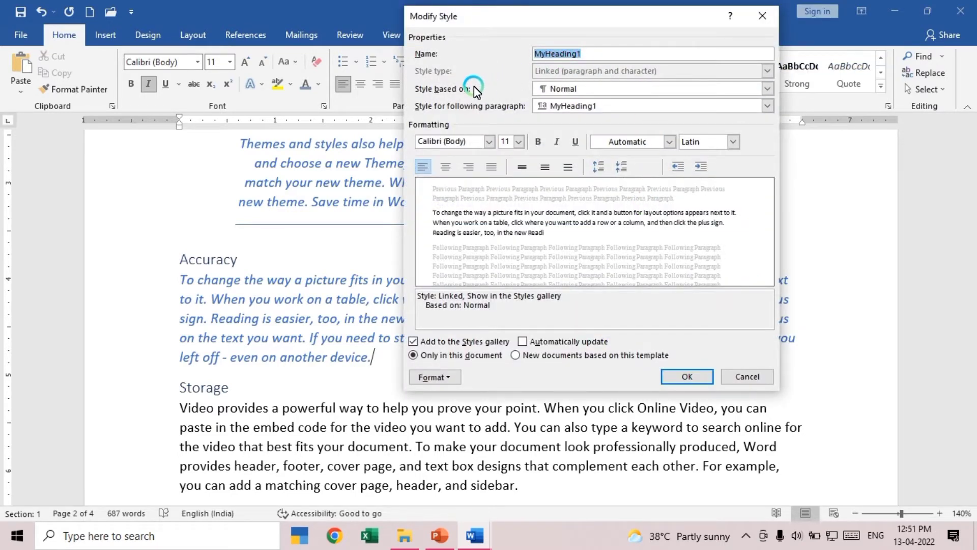
pyautogui.click(584, 91)
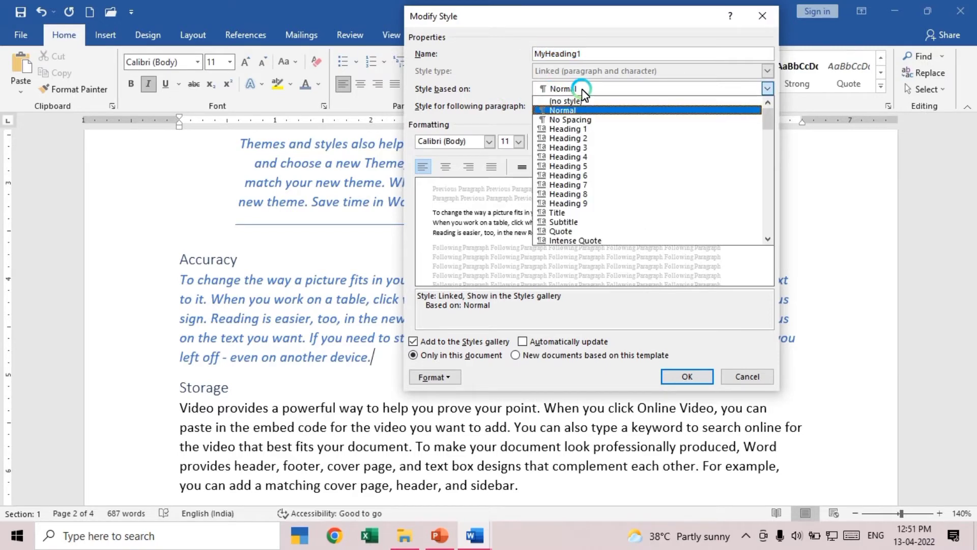
pyautogui.click(588, 130)
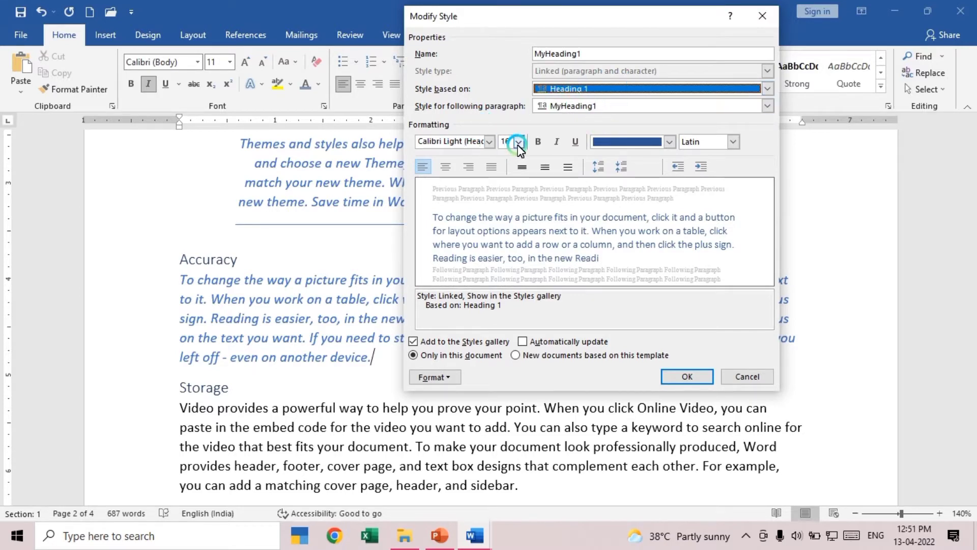
# Format the MyHeading1 style with the Lucida Handwriting font, bold and a dark green Accent 6 font color, and save it
pyautogui.click(488, 142)
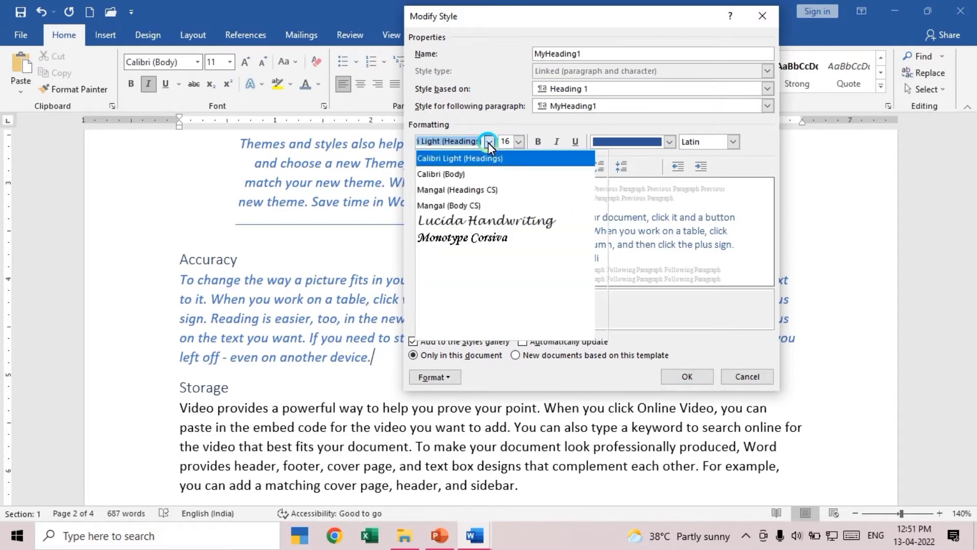
pyautogui.click(509, 220)
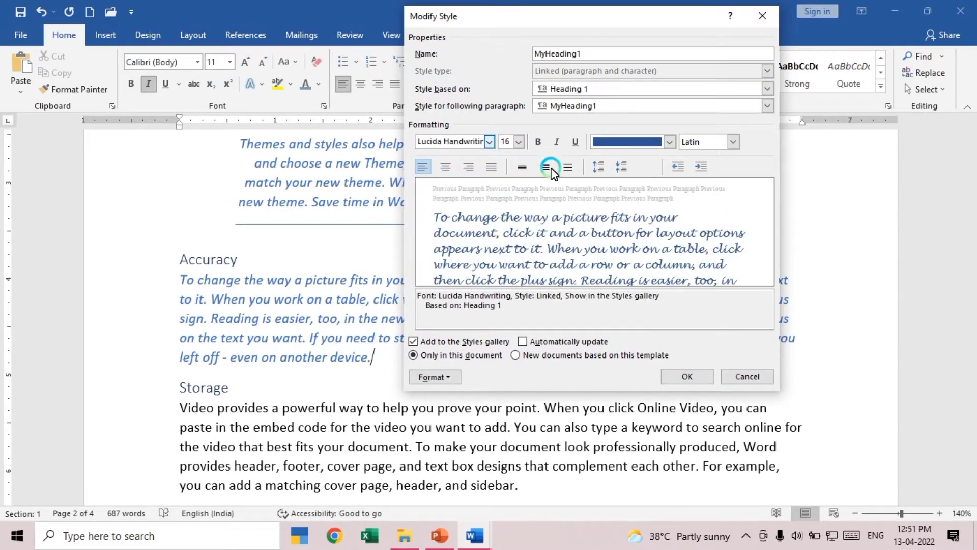
pyautogui.click(538, 141)
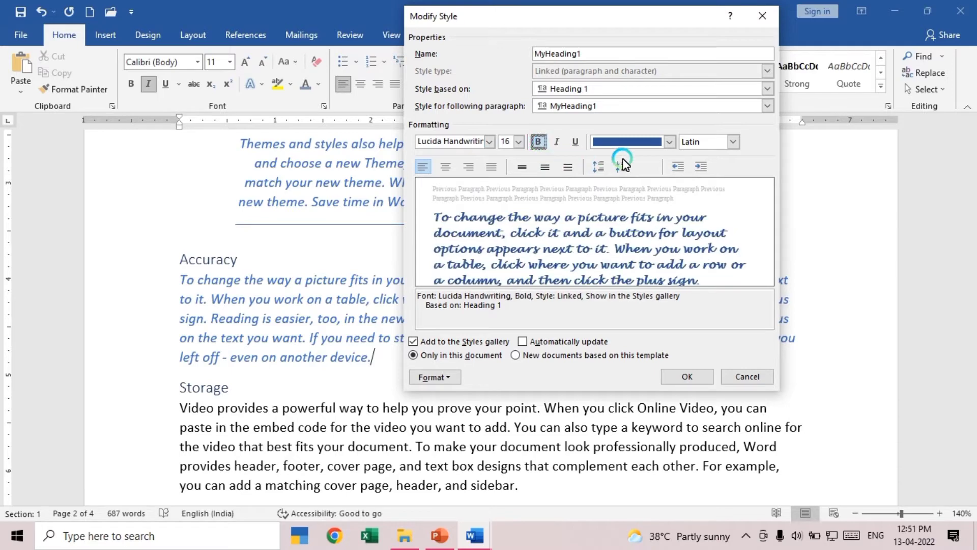
pyautogui.click(670, 143)
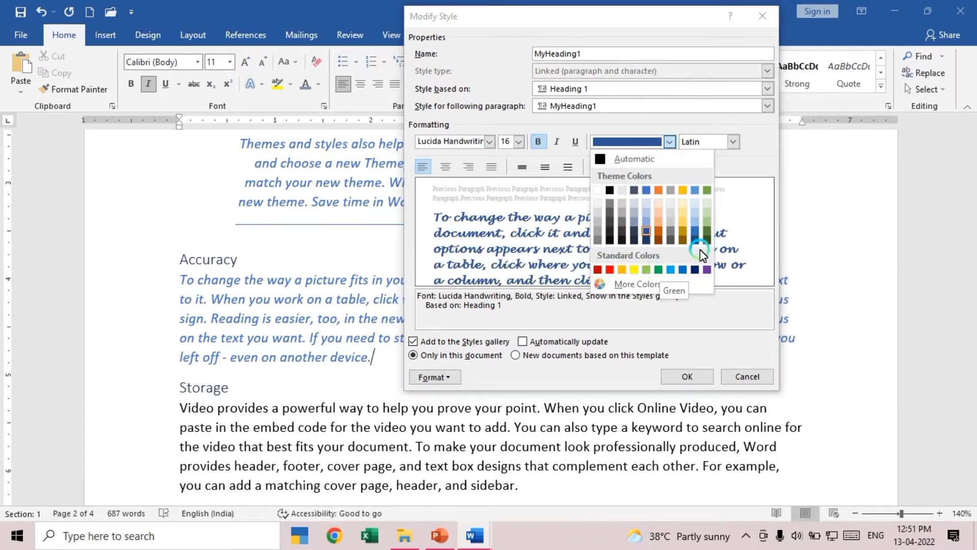
pyautogui.click(704, 232)
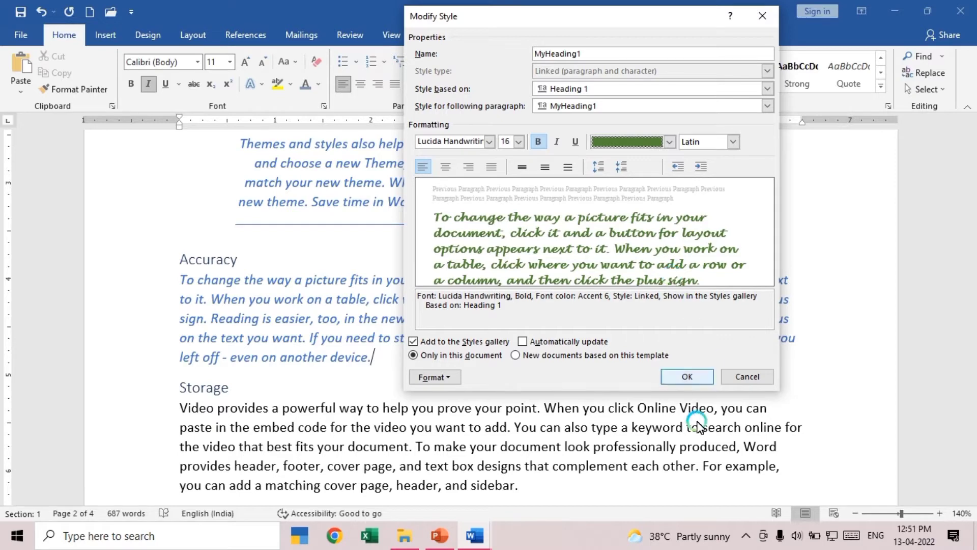
pyautogui.click(691, 377)
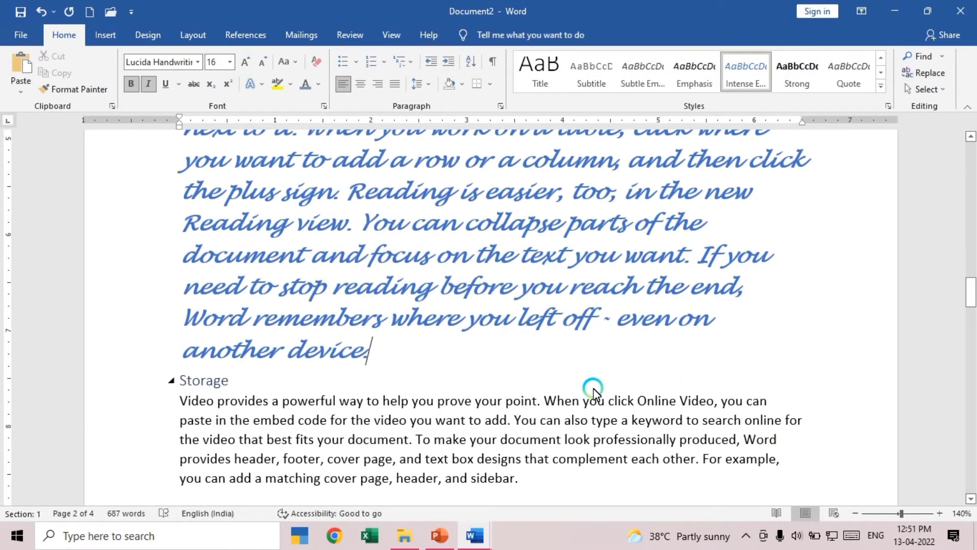
# Clear all formatting from the paragraph under the Accuracy heading
pyautogui.scroll(3, 502, 373)
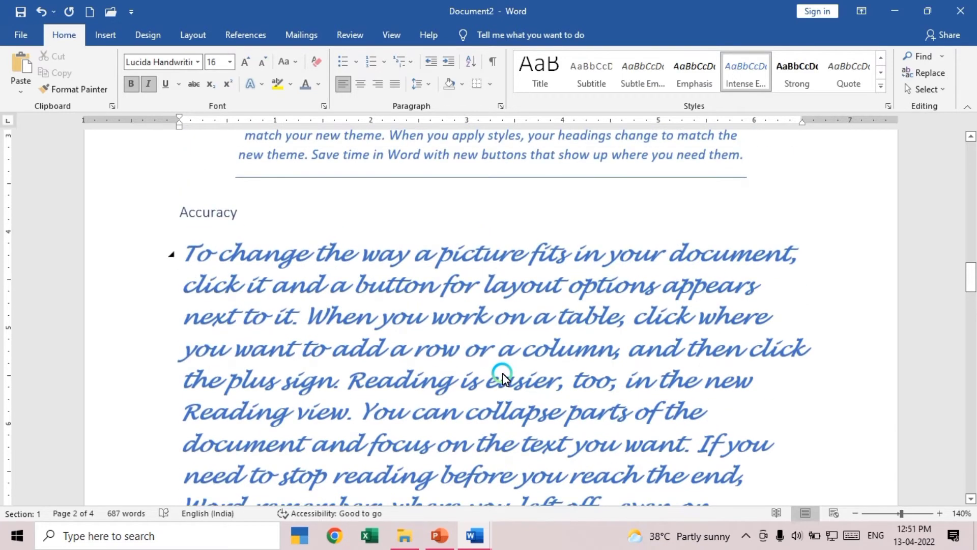
pyautogui.scroll(-1, 502, 374)
pyautogui.scroll(-1, 360, 458)
pyautogui.moveTo(387, 448); pyautogui.dragTo(194, 160)
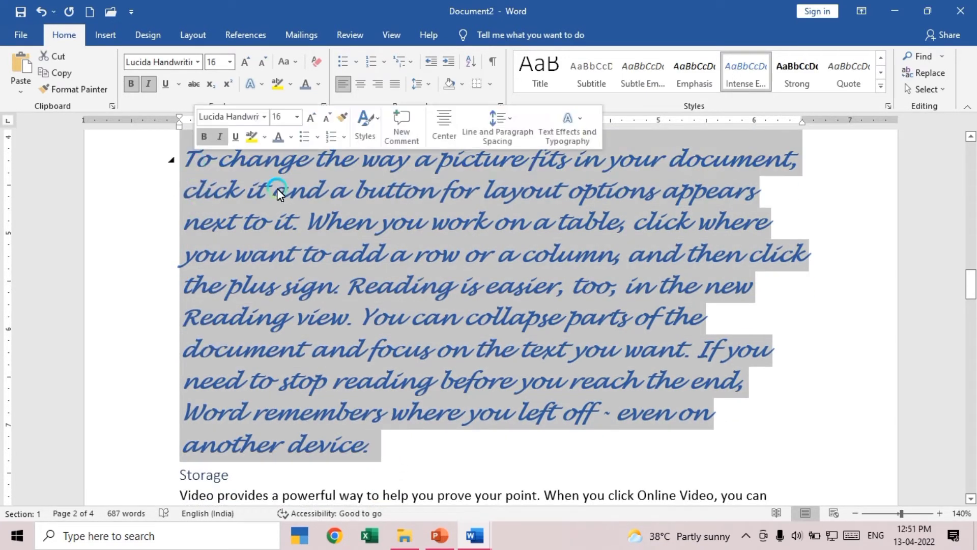
pyautogui.scroll(2, 725, 288)
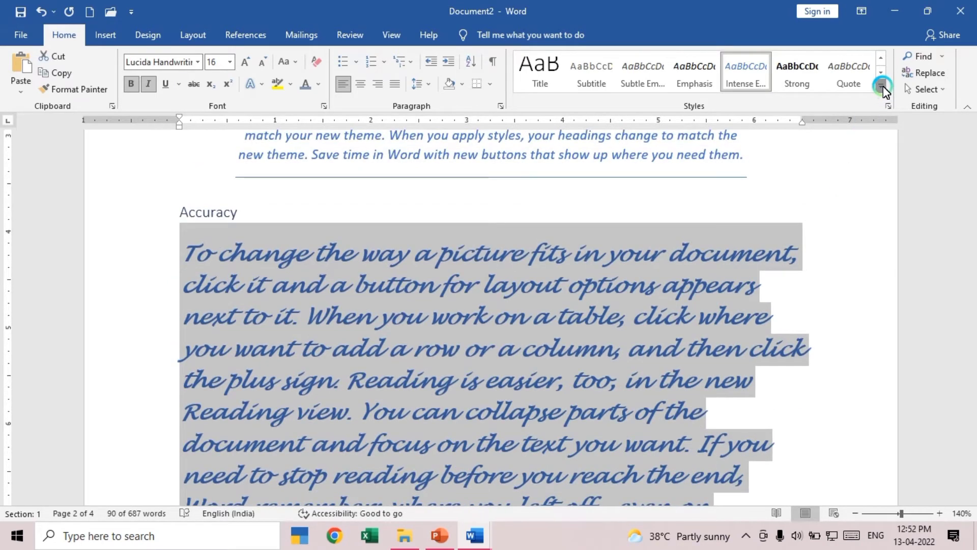
pyautogui.click(882, 86)
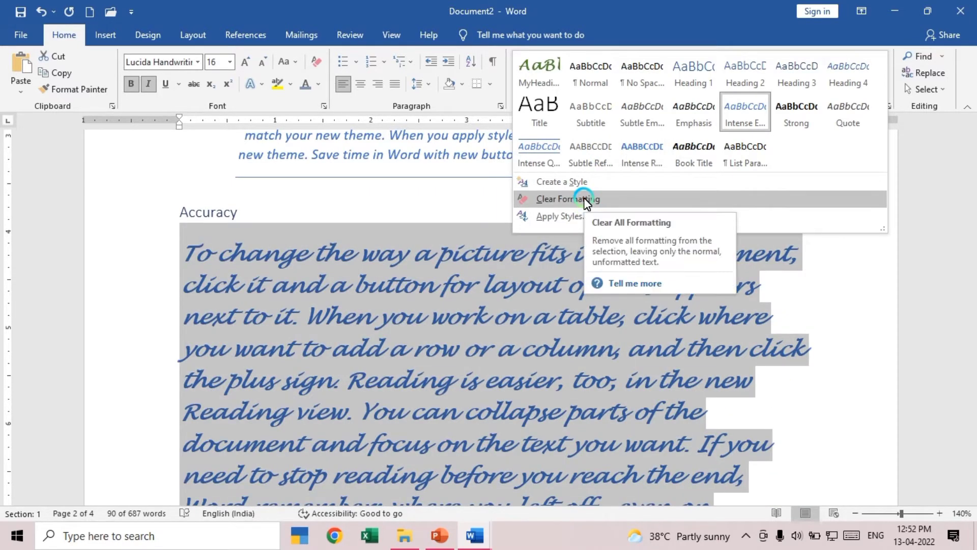
pyautogui.click(584, 198)
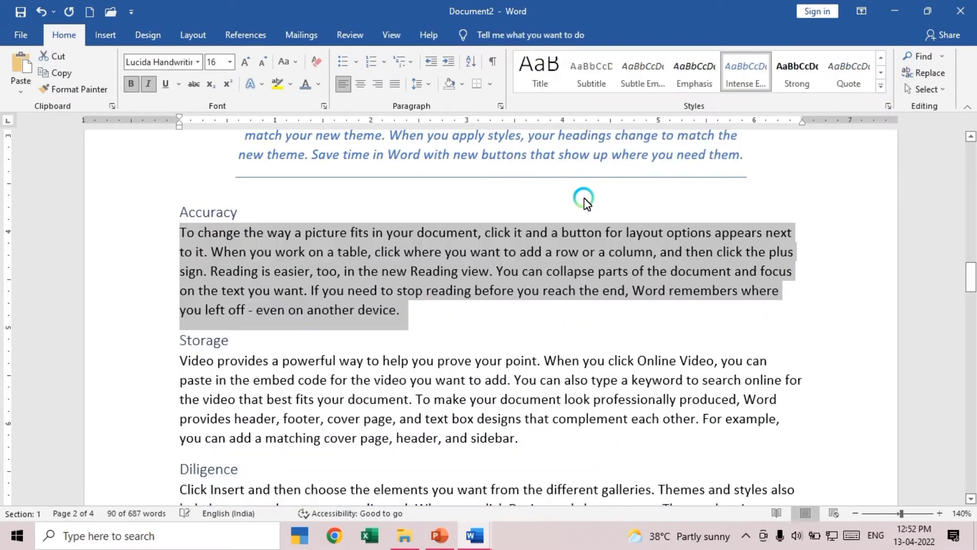
pyautogui.click(579, 330)
# Enter the line "Application Software" at the start of page 3
pyautogui.scroll(-10, 560, 331)
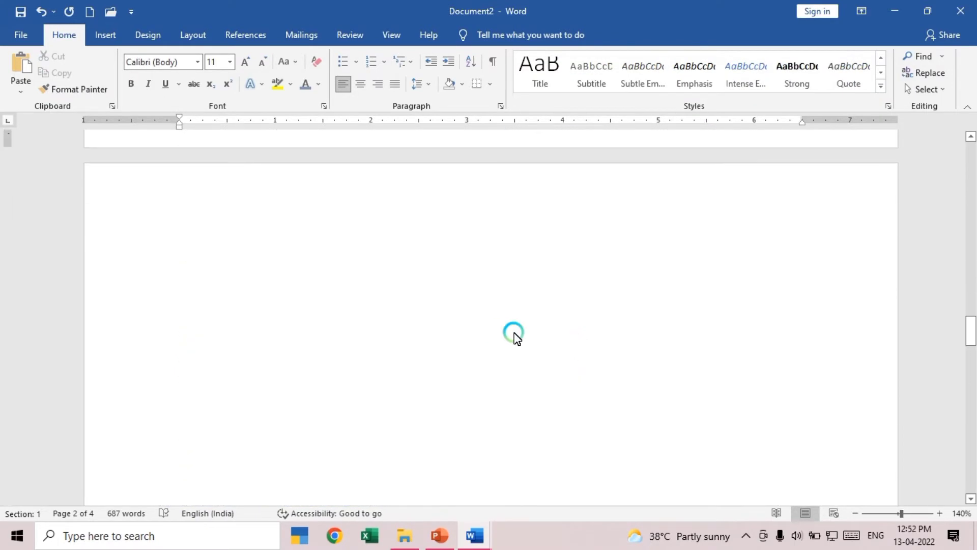
pyautogui.scroll(5, 497, 339)
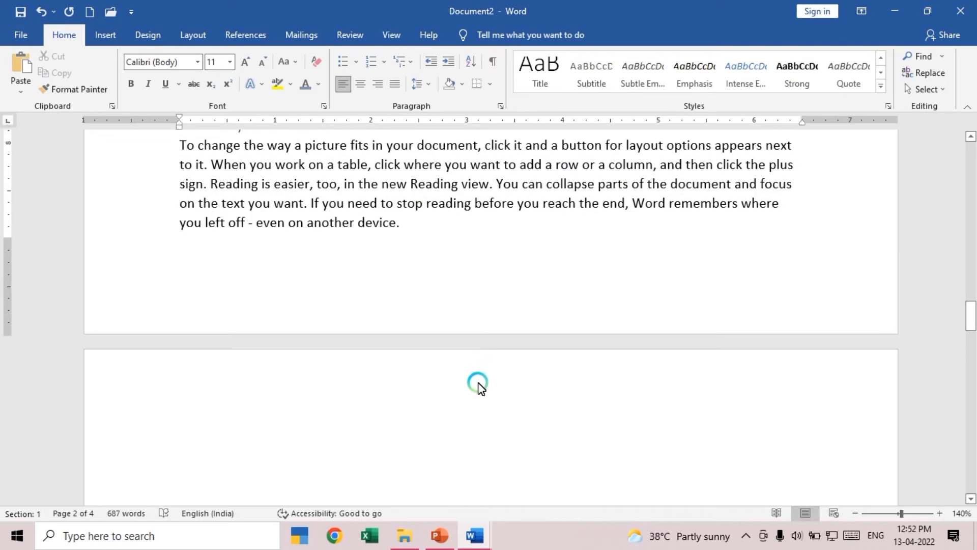
pyautogui.click(261, 449)
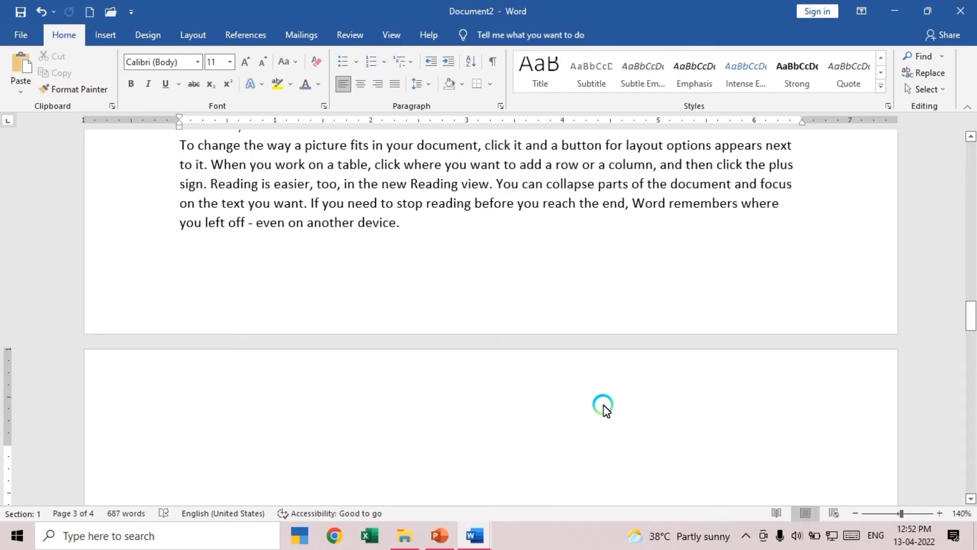
pyautogui.write('Application Software')
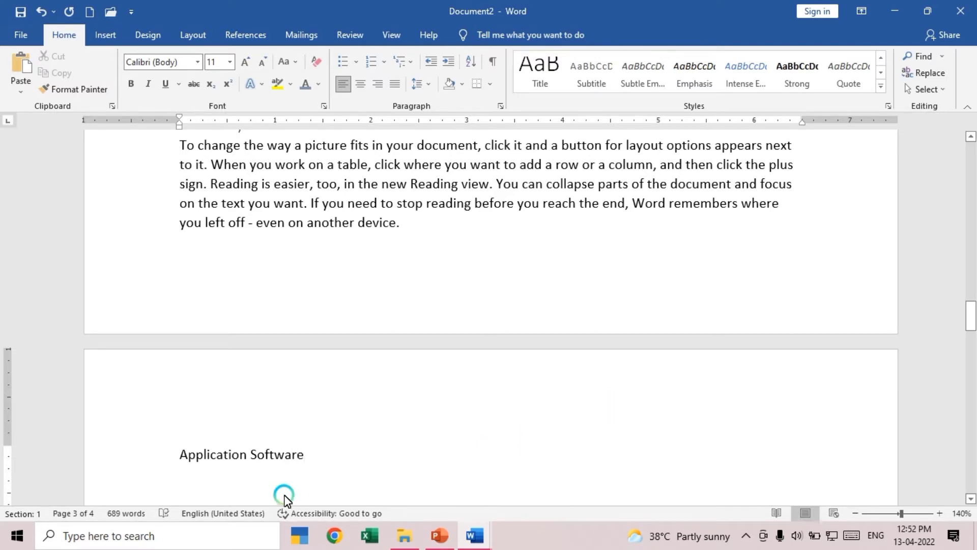
# Apply the custom MyHeading1 style to the "Application Software" line
pyautogui.click(157, 458)
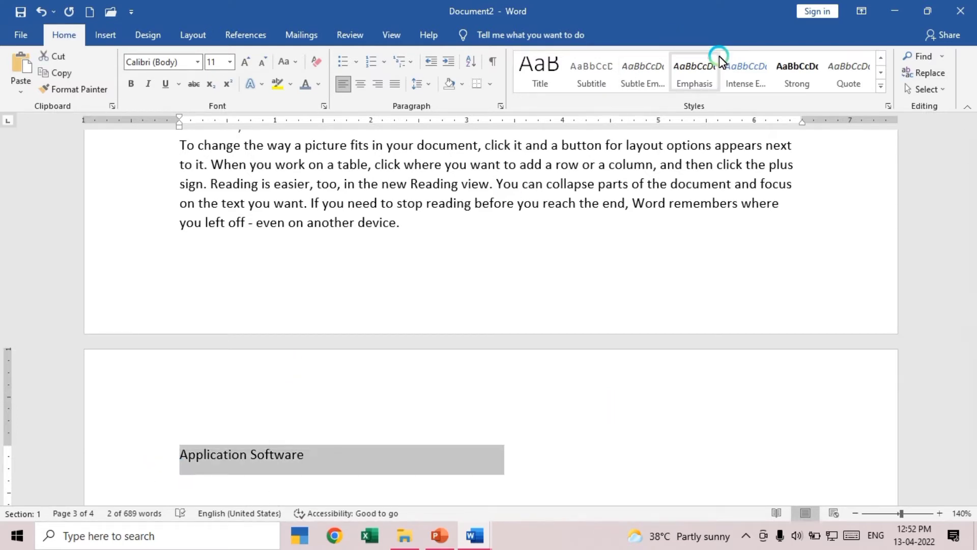
pyautogui.click(880, 90)
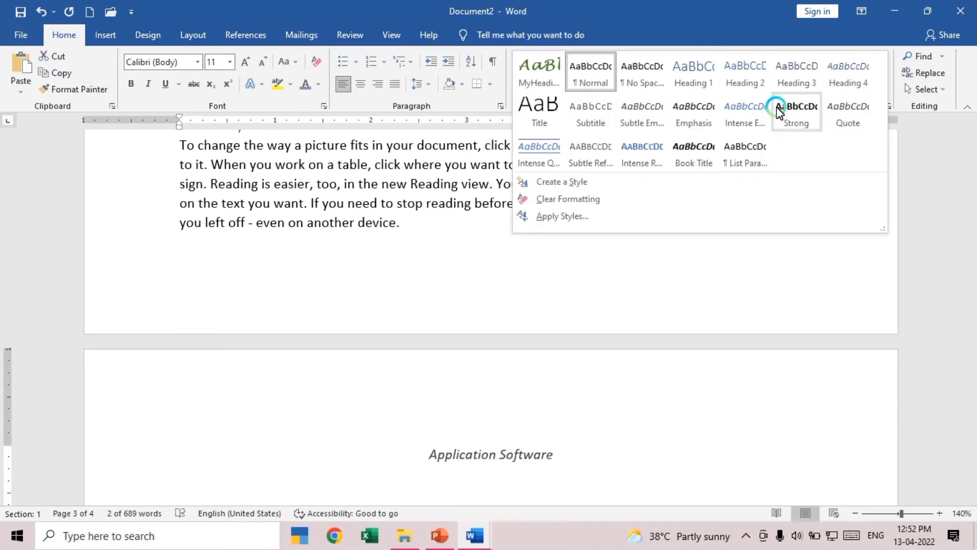
pyautogui.click(545, 71)
pyautogui.click(572, 450)
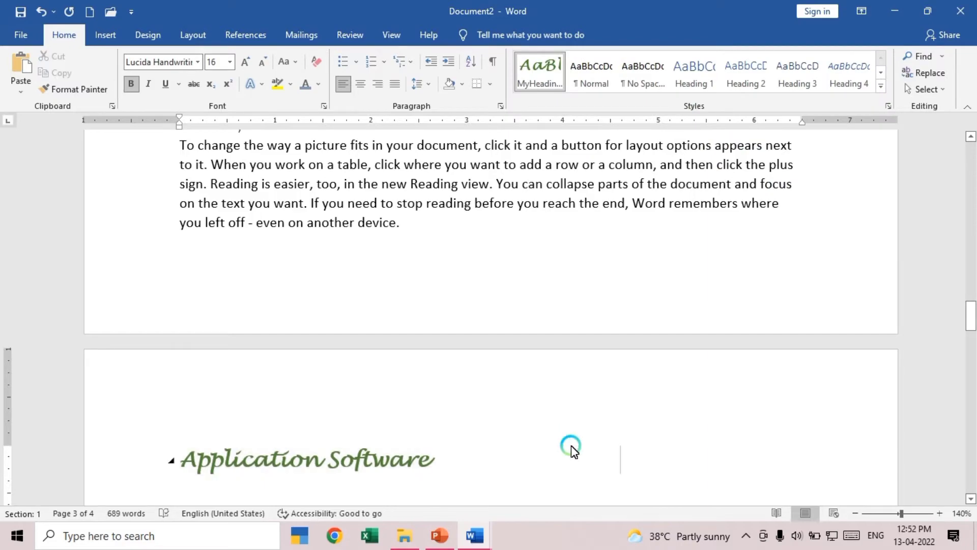
# Update the entire table of contents and check its entries against the Application Software heading
pyautogui.scroll(20, 529, 476)
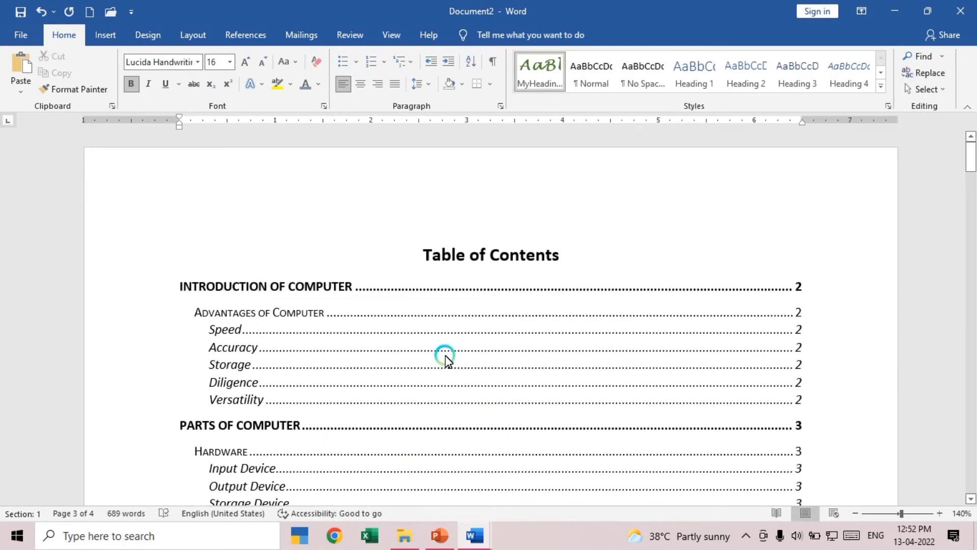
pyautogui.click(448, 357)
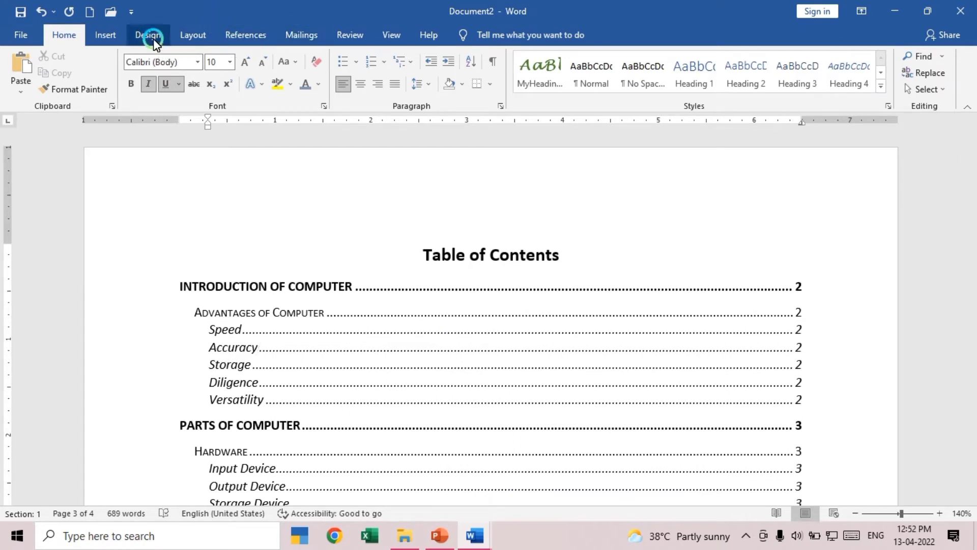
pyautogui.click(228, 34)
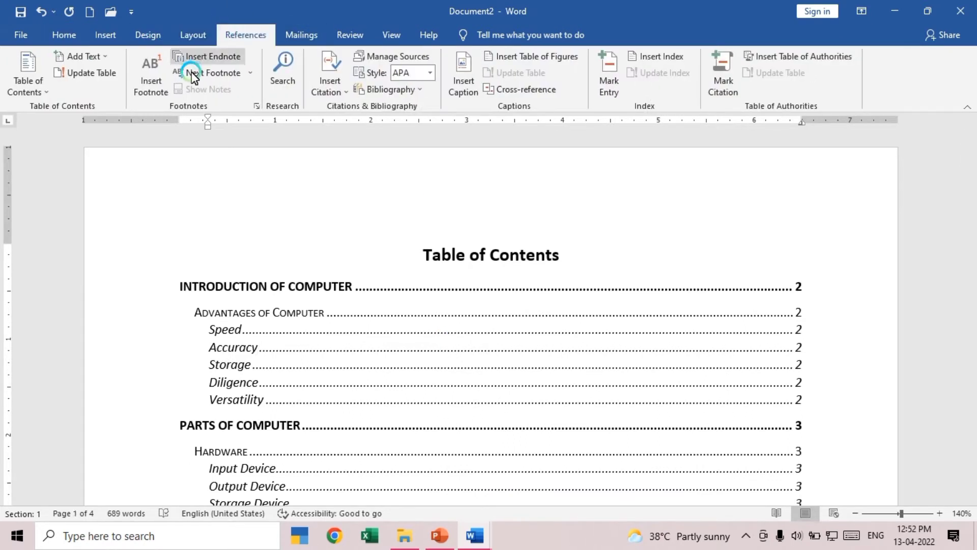
pyautogui.click(115, 75)
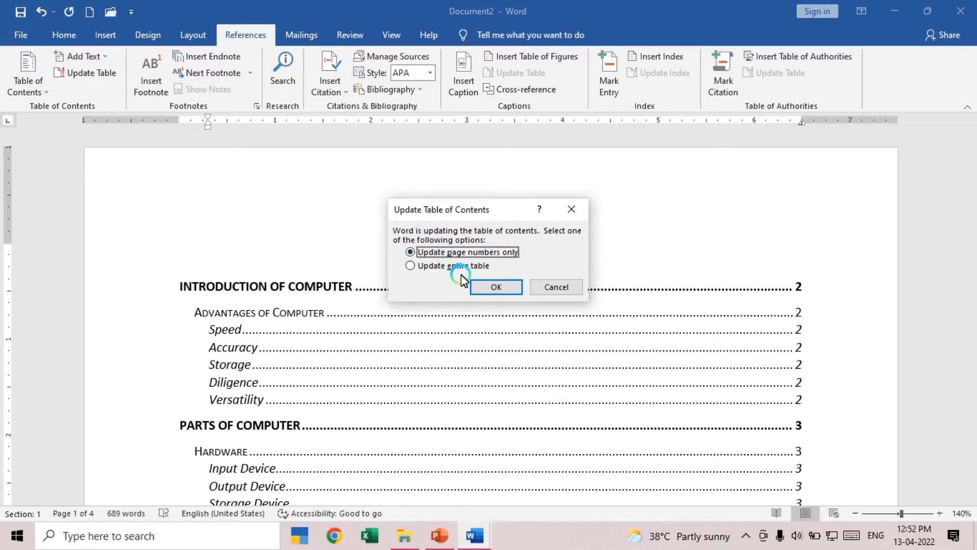
pyautogui.click(458, 266)
pyautogui.click(486, 287)
pyautogui.scroll(-3, 486, 285)
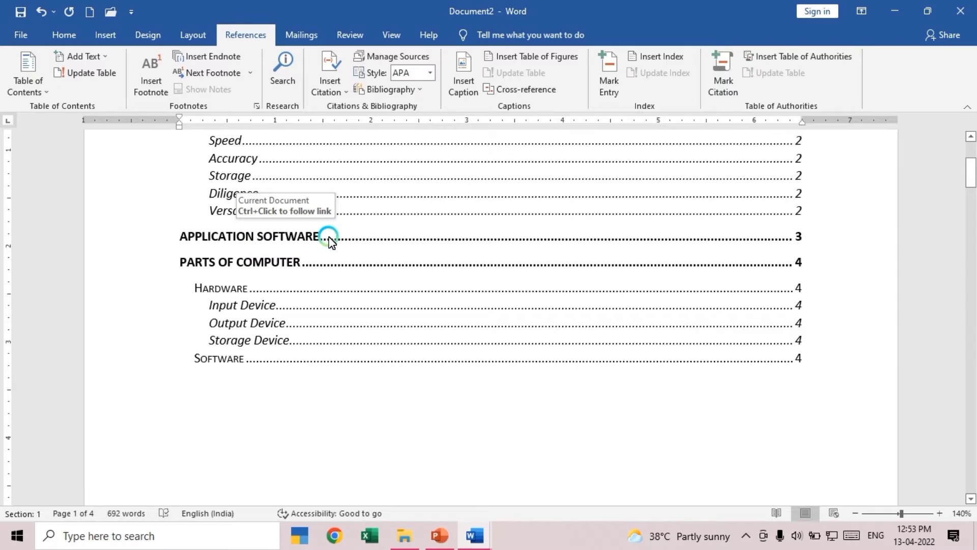
pyautogui.scroll(-20, 332, 362)
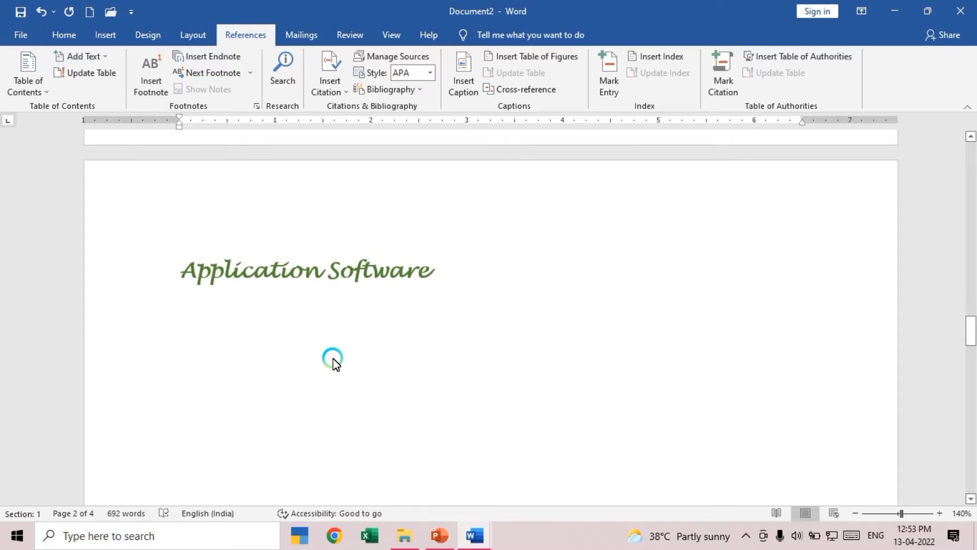
# Review the topic list in Document1, and return to Document2
pyautogui.click(65, 35)
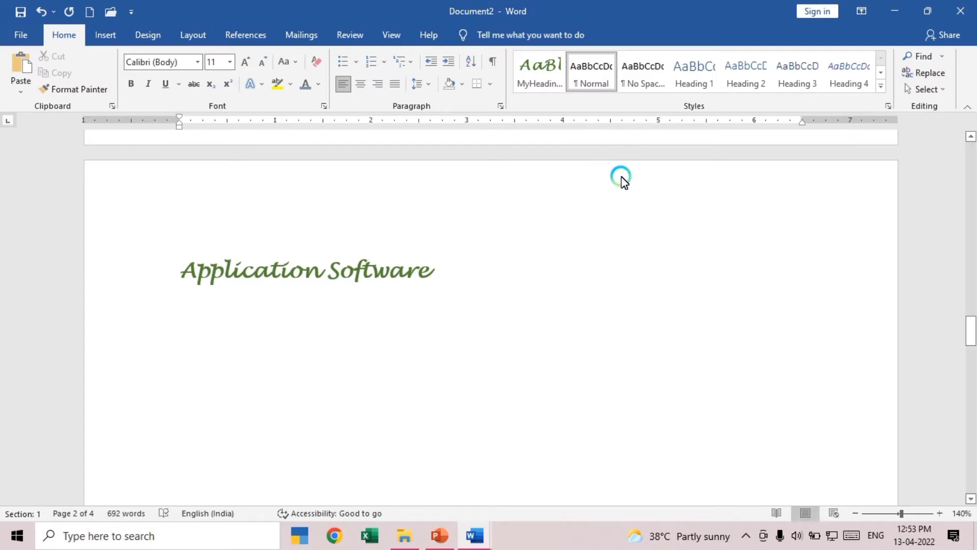
pyautogui.moveTo(467, 539)
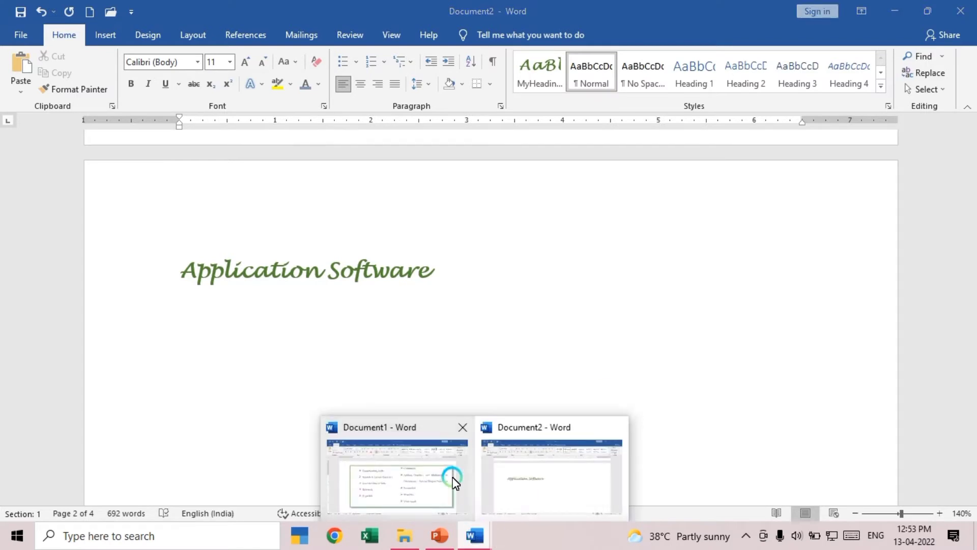
pyautogui.click(448, 479)
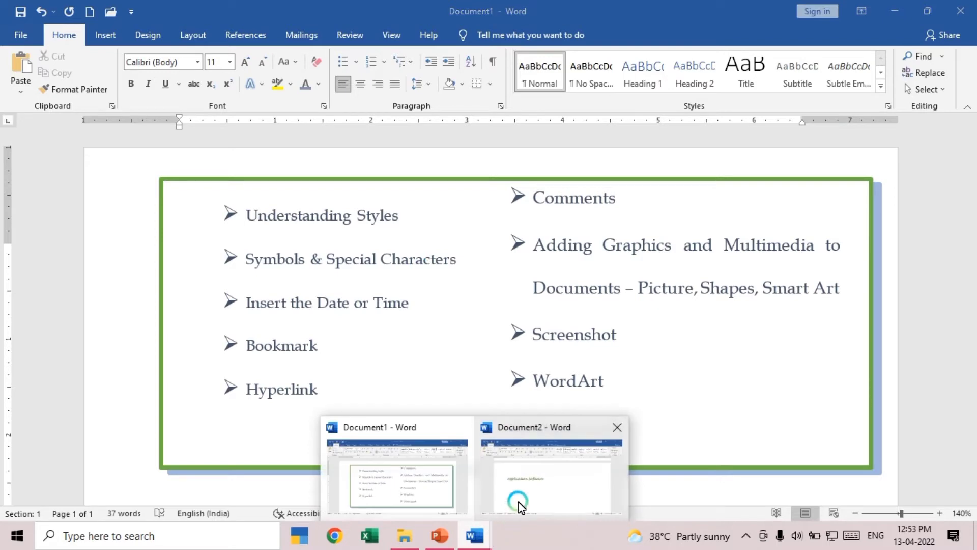
pyautogui.click(512, 504)
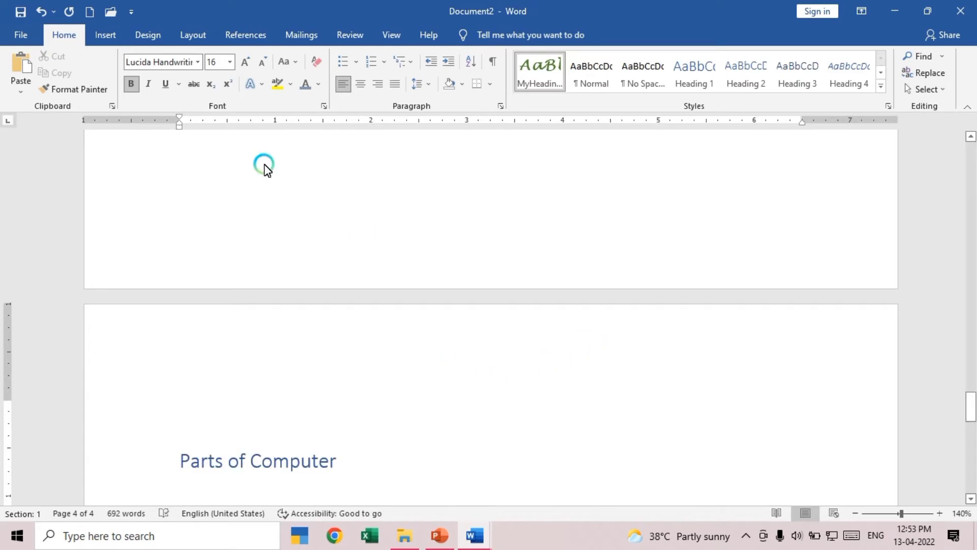
# Insert the Webdings stadium symbol (code 83) and tree-and-path symbol (code 80) on the empty line above the Parts of Computer heading
pyautogui.click(107, 35)
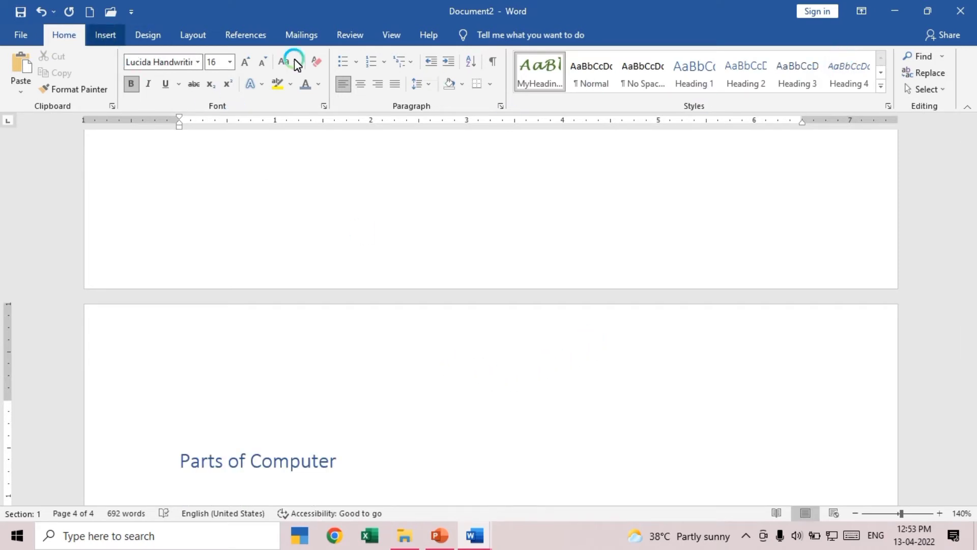
pyautogui.click(823, 73)
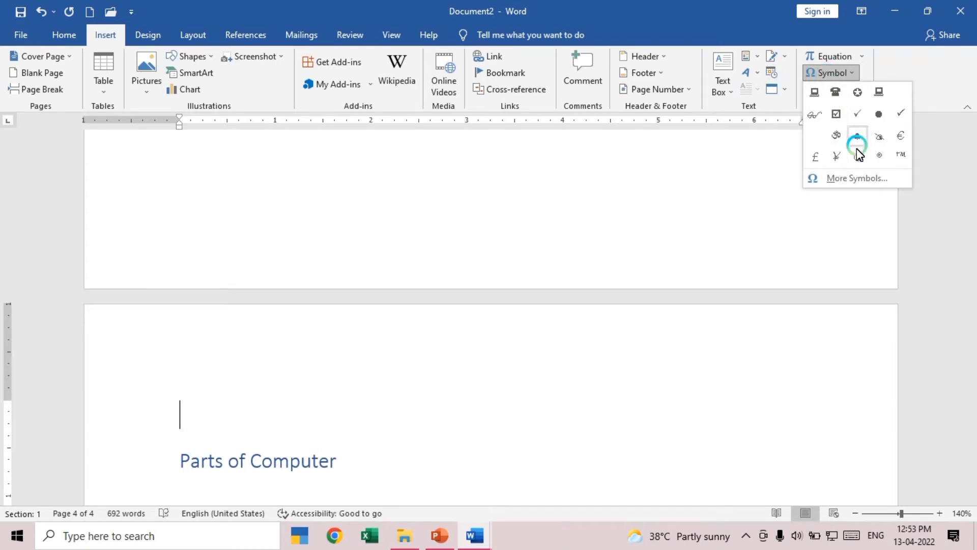
pyautogui.click(856, 178)
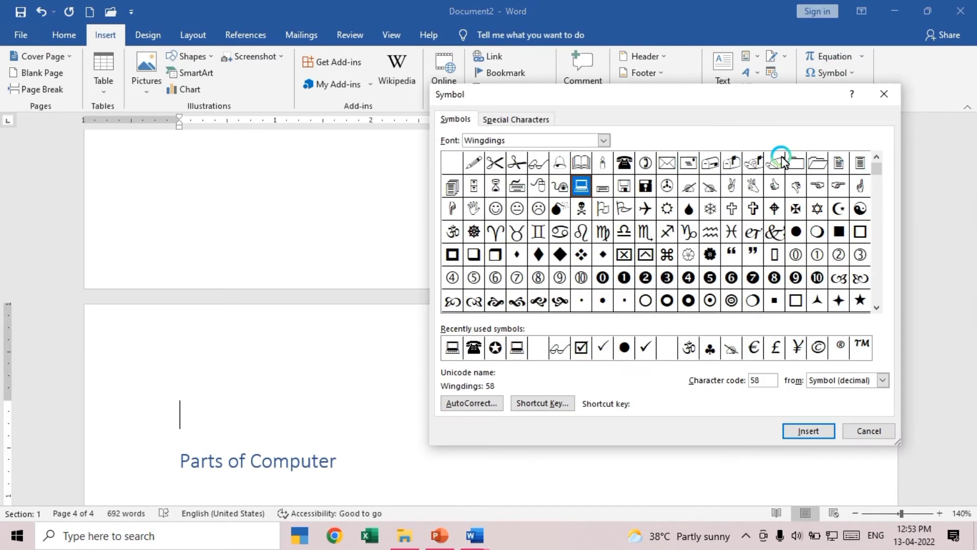
pyautogui.click(625, 163)
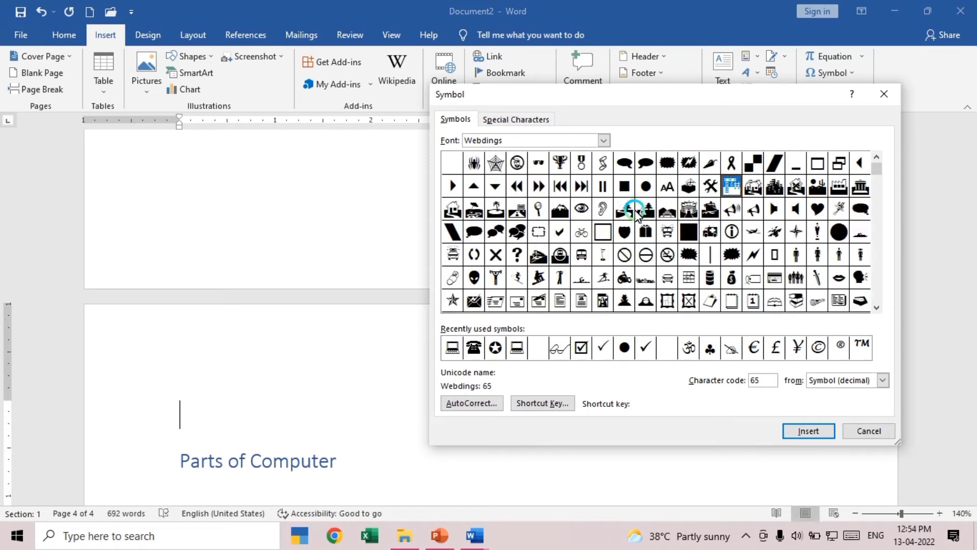
pyautogui.click(627, 209)
pyautogui.click(688, 211)
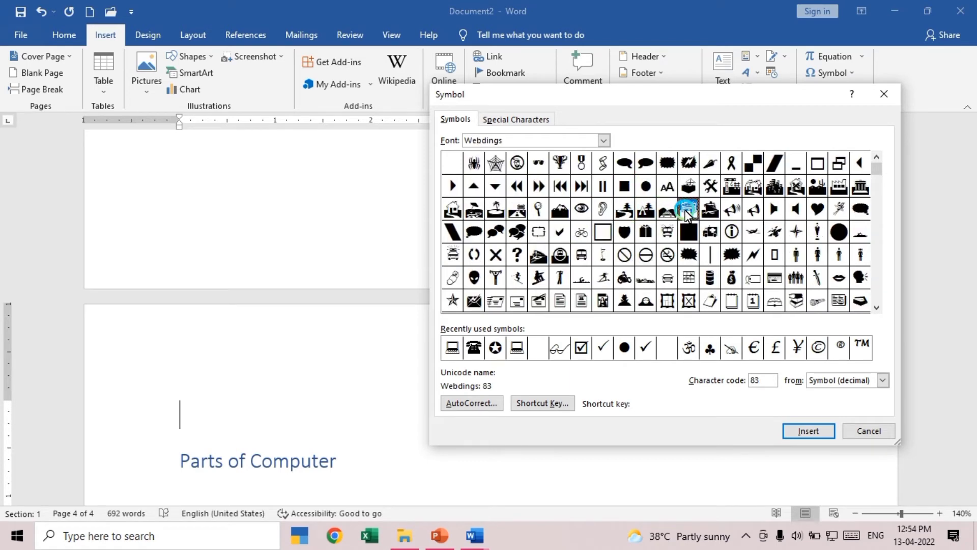
pyautogui.click(797, 430)
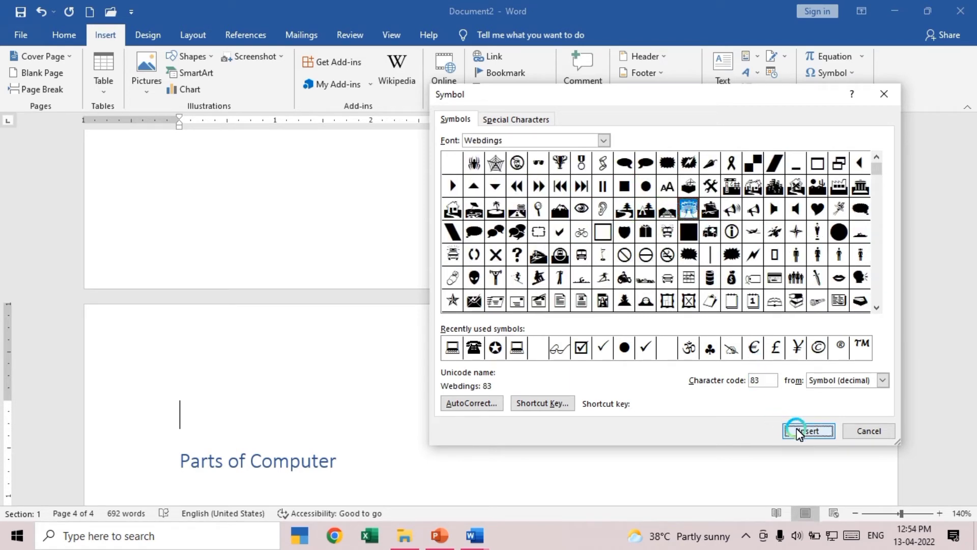
pyautogui.click(855, 432)
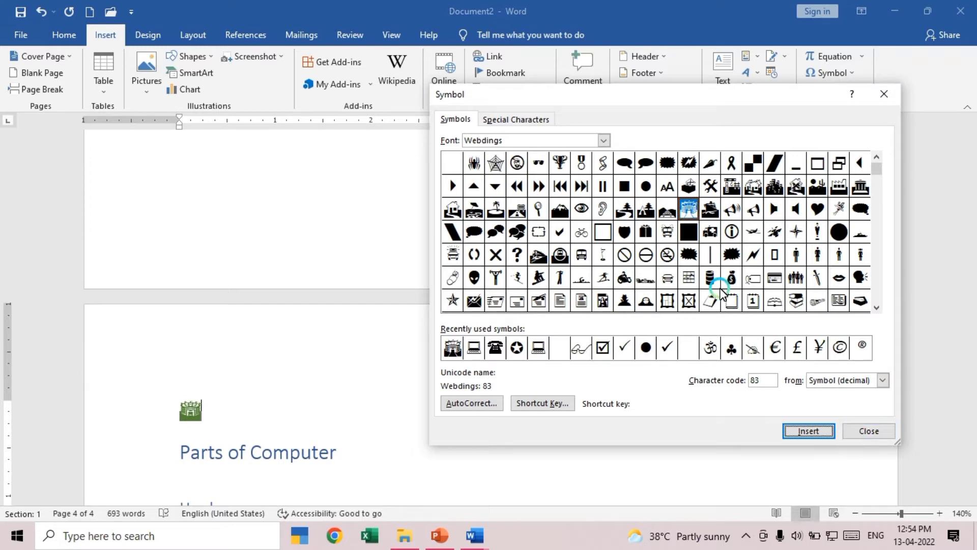
pyautogui.click(624, 209)
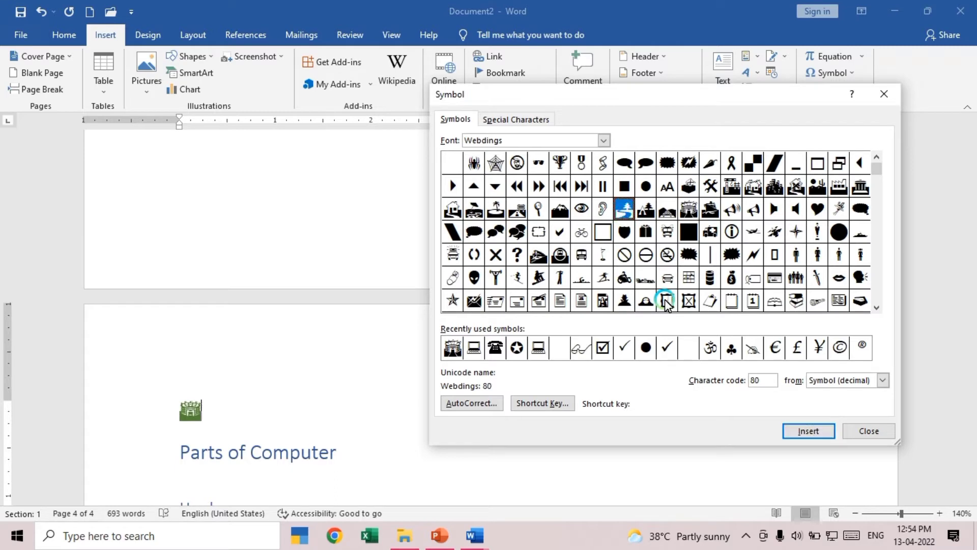
pyautogui.click(807, 430)
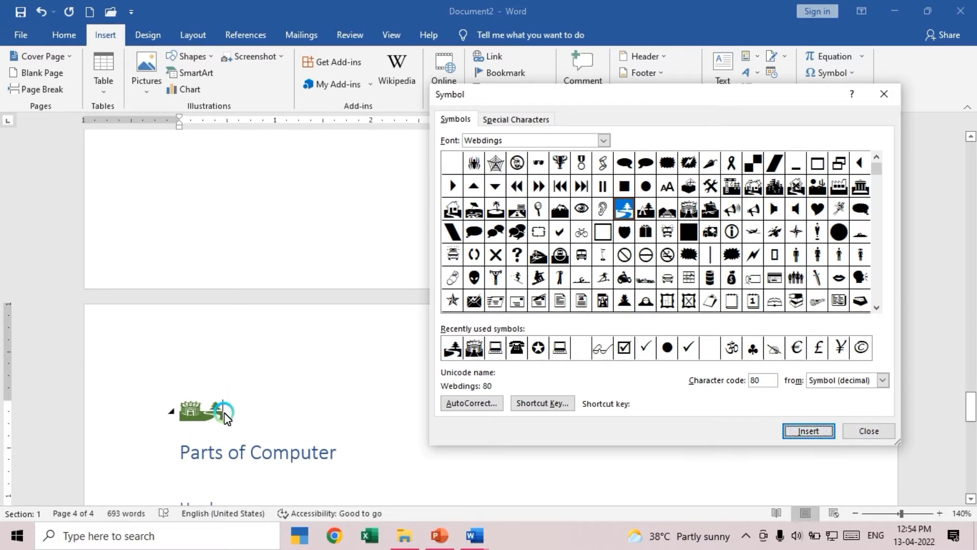
# Enlarge the two inserted symbols above Parts of Computer to font size 46
pyautogui.click(239, 401)
pyautogui.moveTo(182, 412); pyautogui.dragTo(234, 415)
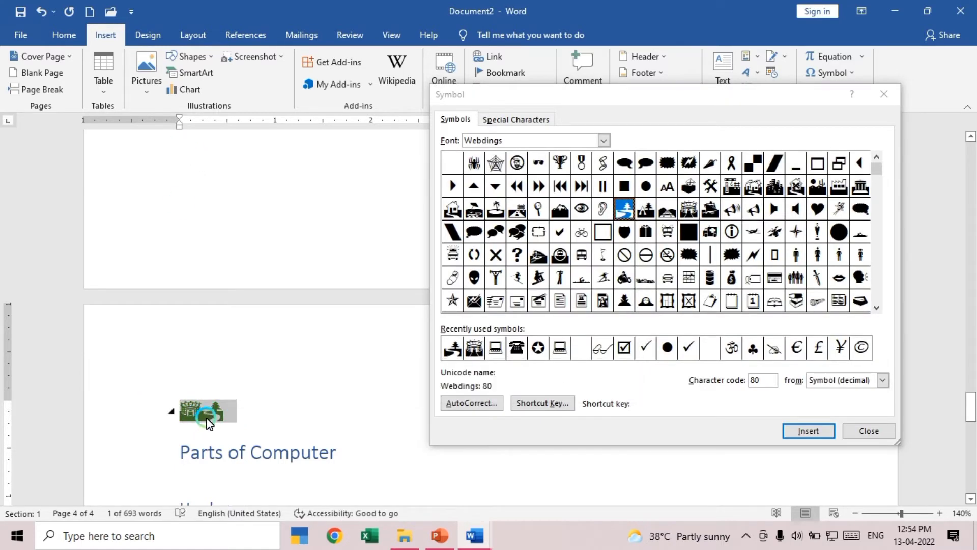
pyautogui.hotkey('ctrl', ']')
pyautogui.hotkey('ctrl', ']')
pyautogui.hotkey('ctrl', ']')
pyautogui.hotkey('ctrl', ']')
pyautogui.hotkey('ctrl', ']')
pyautogui.hotkey('ctrl', ']')
pyautogui.hotkey('ctrl', ']')
pyautogui.hotkey('ctrl', ']')
pyautogui.hotkey('ctrl', ']')
pyautogui.hotkey('ctrl', ']')
pyautogui.hotkey('ctrl', ']')
pyautogui.hotkey('ctrl', ']')
pyautogui.hotkey('ctrl', ']')
pyautogui.hotkey('ctrl', ']')
pyautogui.hotkey('ctrl', ']')
pyautogui.hotkey('ctrl', ']')
pyautogui.hotkey('ctrl', ']')
pyautogui.hotkey('ctrl', ']')
pyautogui.hotkey('ctrl', ']')
pyautogui.hotkey('ctrl', ']')
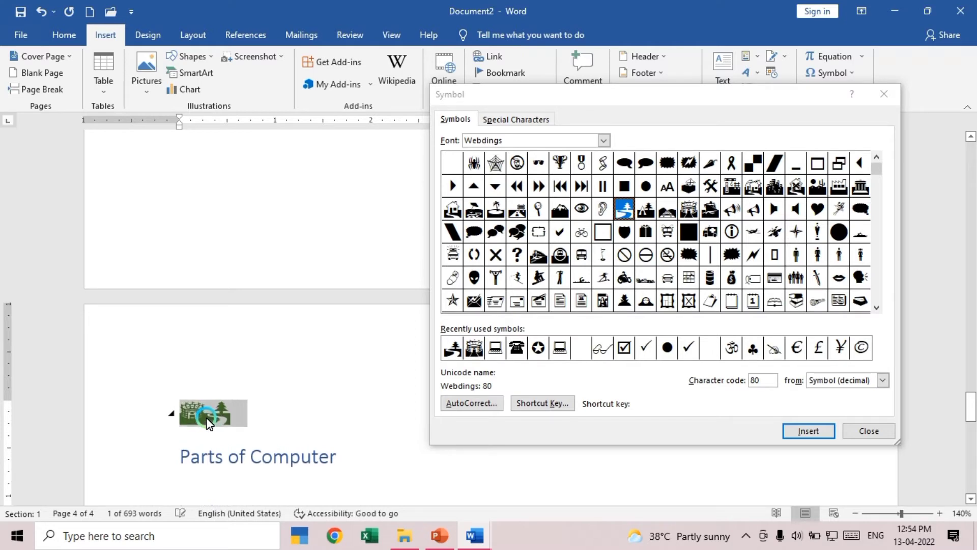
pyautogui.hotkey('ctrl', ']')
pyautogui.hotkey('ctrl', ']')
pyautogui.hotkey('ctrl', ']')
pyautogui.hotkey('ctrl', ']')
pyautogui.hotkey('ctrl', ']')
pyautogui.hotkey('ctrl', ']')
pyautogui.hotkey('ctrl', ']')
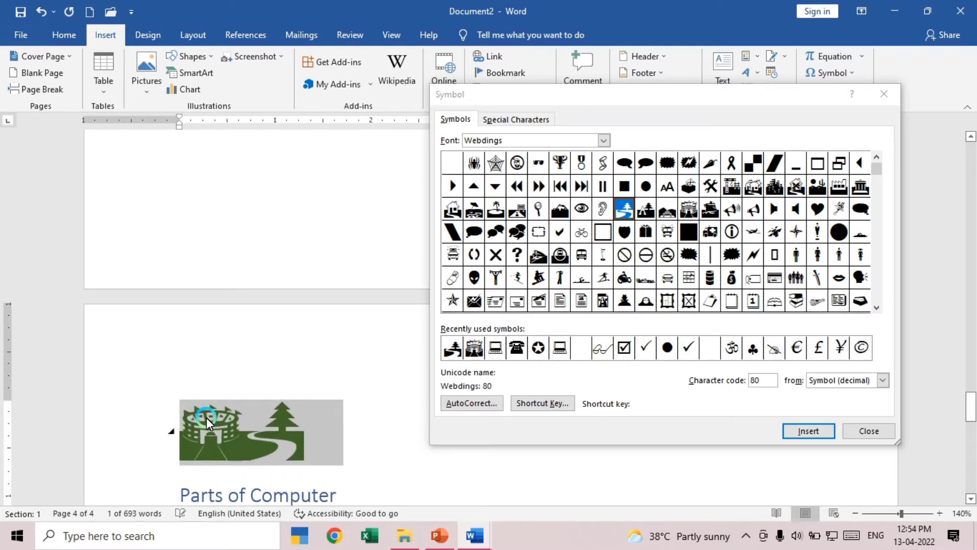
# Separate the two symbols with a space and colour the tree-and-path symbol standard red
pyautogui.click(258, 437)
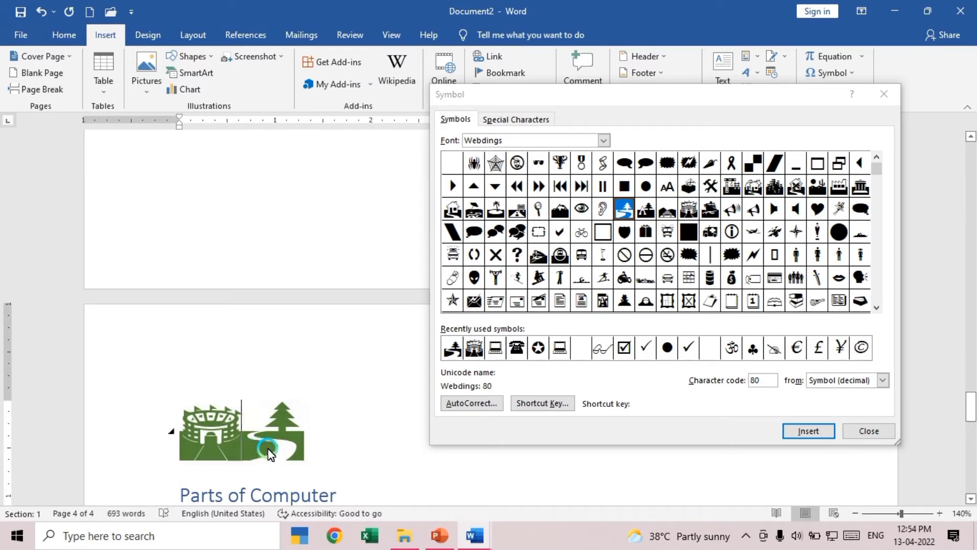
pyautogui.moveTo(265, 438); pyautogui.dragTo(319, 431)
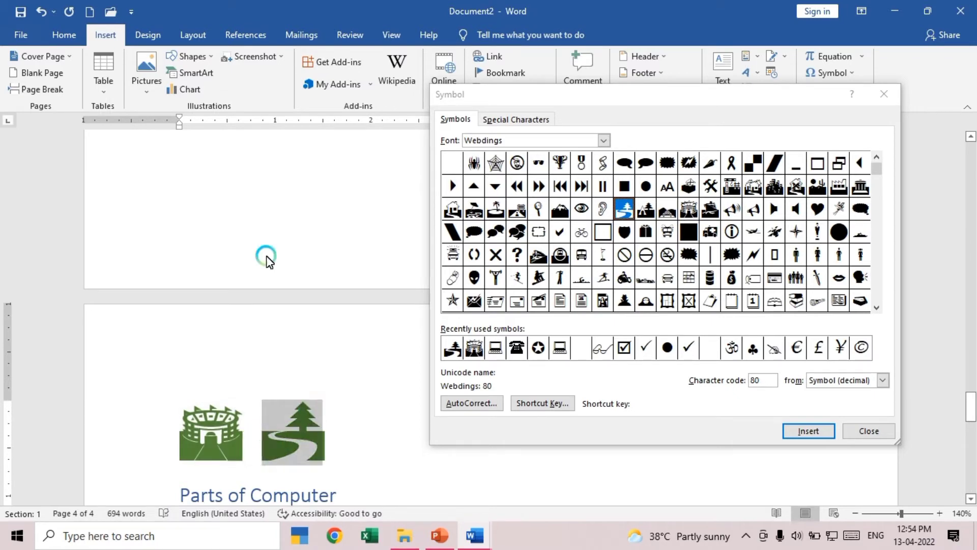
pyautogui.click(38, 32)
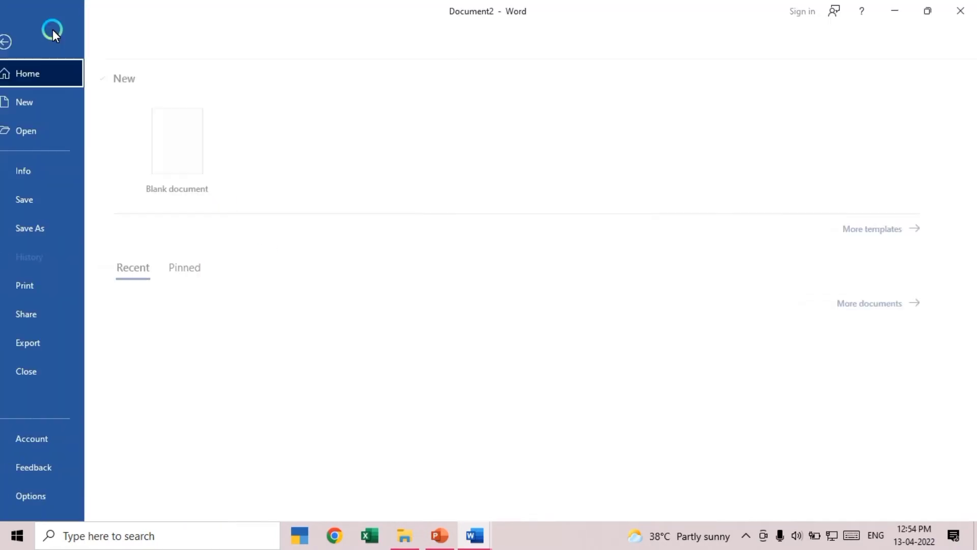
pyautogui.click(8, 43)
pyautogui.click(63, 36)
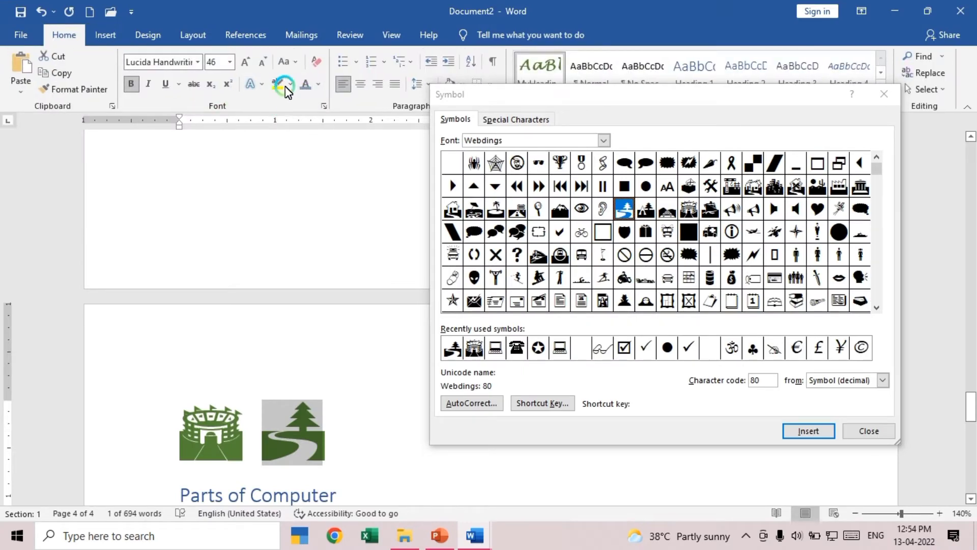
pyautogui.click(319, 85)
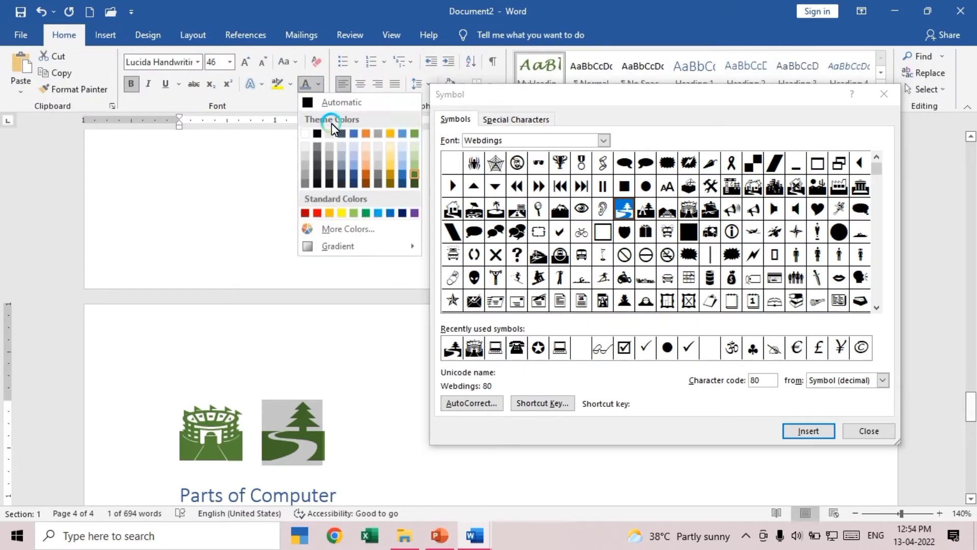
pyautogui.click(317, 212)
pyautogui.click(354, 448)
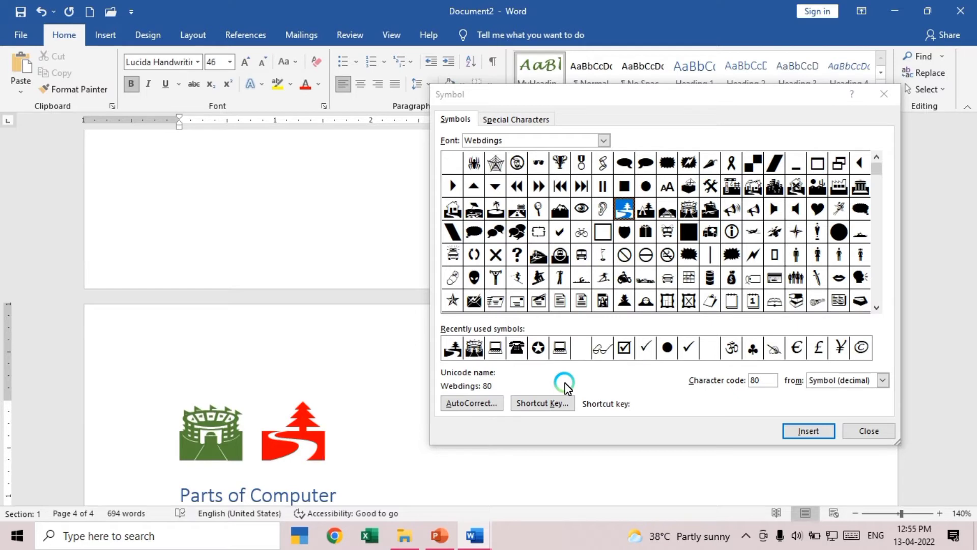
# Choose the Wingdings telephone symbol (code 40) and remove its existing Ctrl+Shift+T shortcut
pyautogui.click(603, 142)
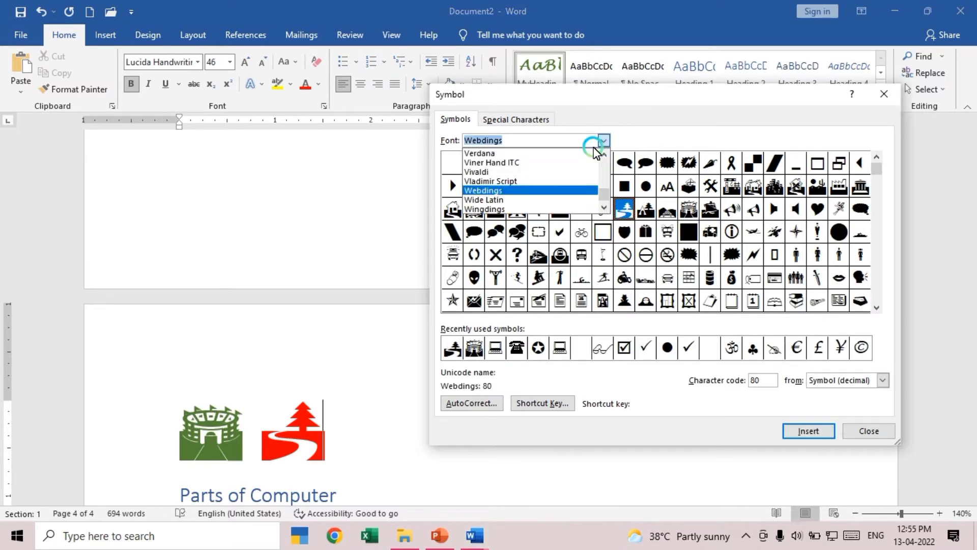
pyautogui.click(525, 209)
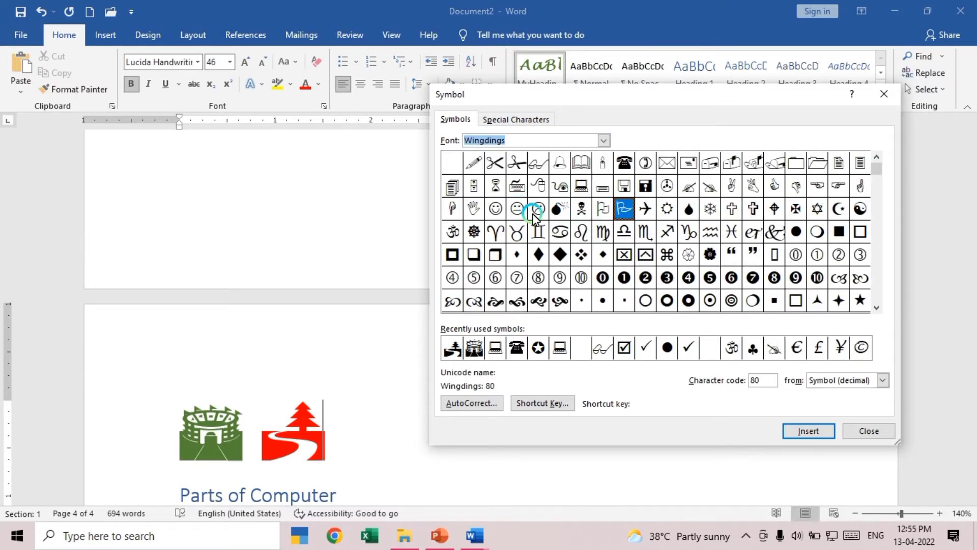
pyautogui.click(622, 161)
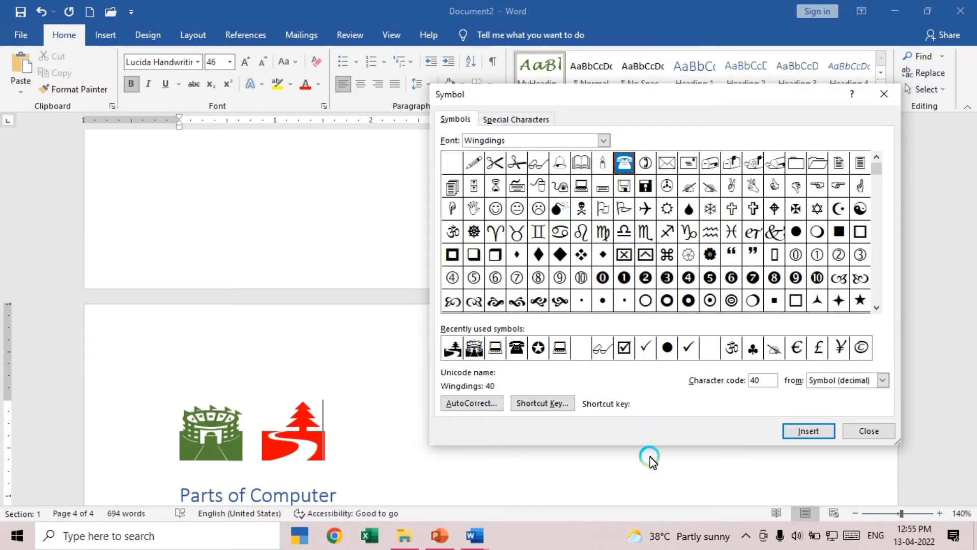
pyautogui.click(541, 405)
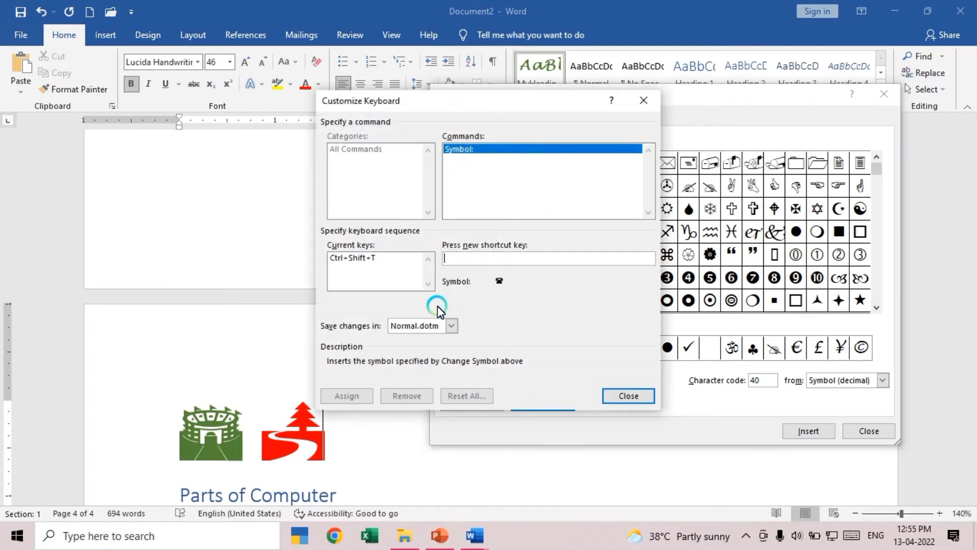
pyautogui.click(361, 259)
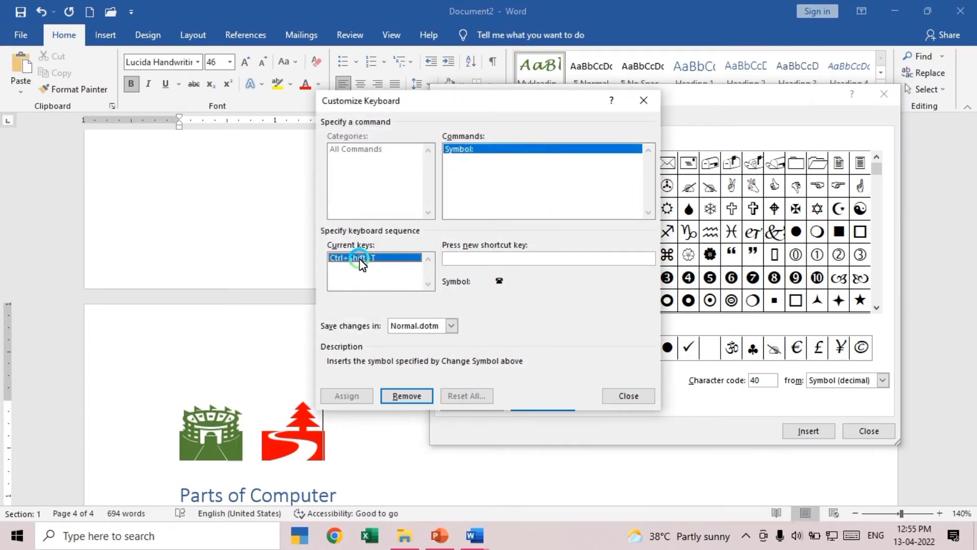
pyautogui.click(405, 398)
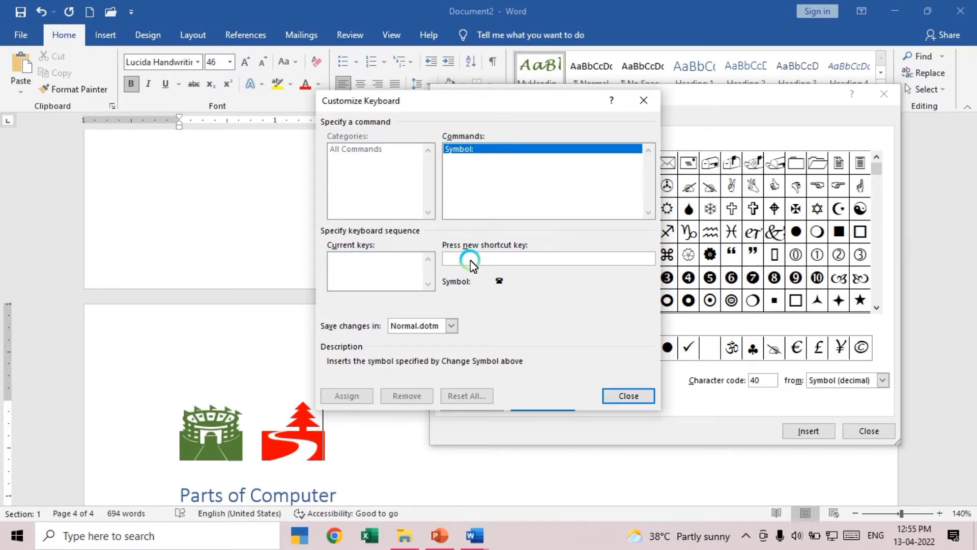
# Assign the shortcut Ctrl+Shift+T to the telephone symbol and close the symbol settings
pyautogui.click(470, 261)
pyautogui.hotkey('ctrl', 'shift', 't')
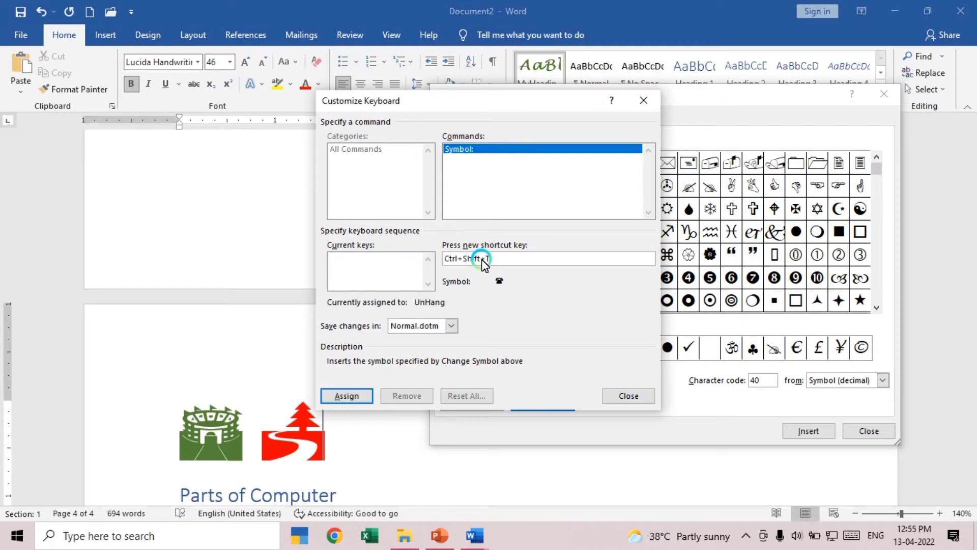
pyautogui.click(351, 396)
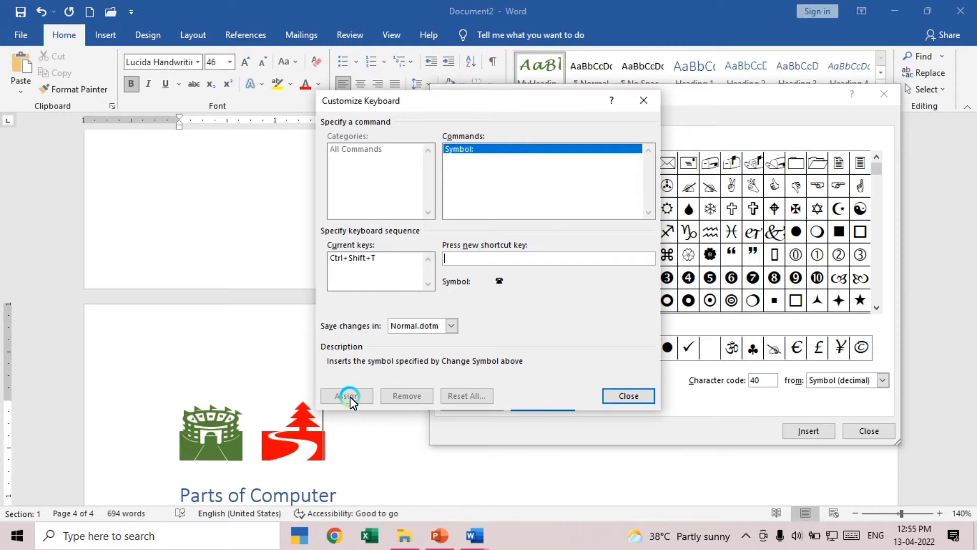
pyautogui.click(642, 396)
pyautogui.click(869, 431)
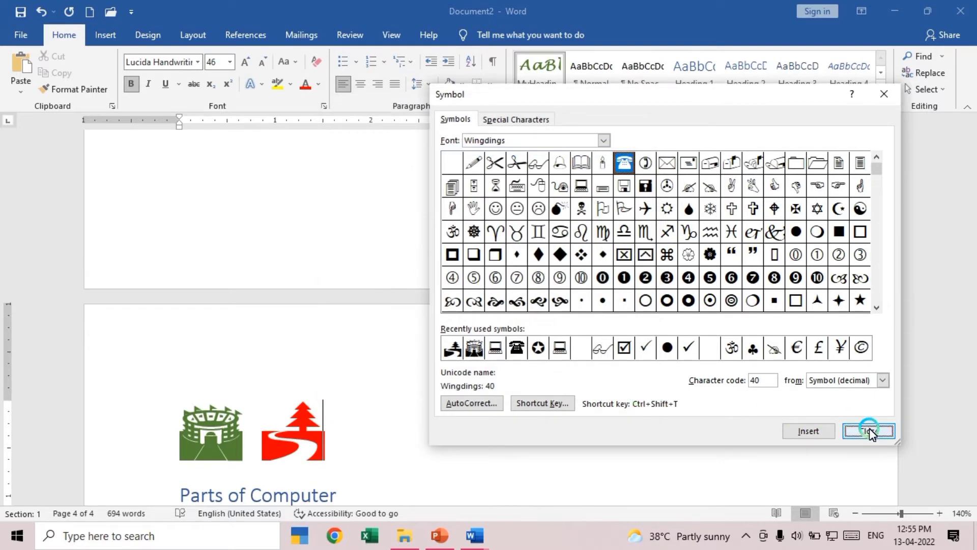
# Insert three telephone symbols on a new line below the stadium and tree symbols using the assigned shortcut
pyautogui.press('Return')
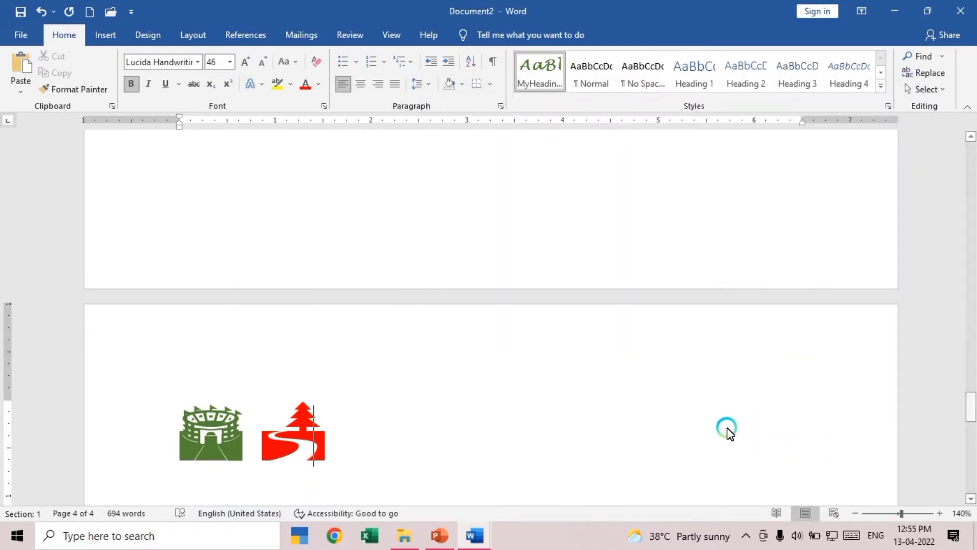
pyautogui.hotkey('ctrl', 'v')
pyautogui.hotkey('ctrl', 'v')
pyautogui.hotkey('ctrl', 'v')
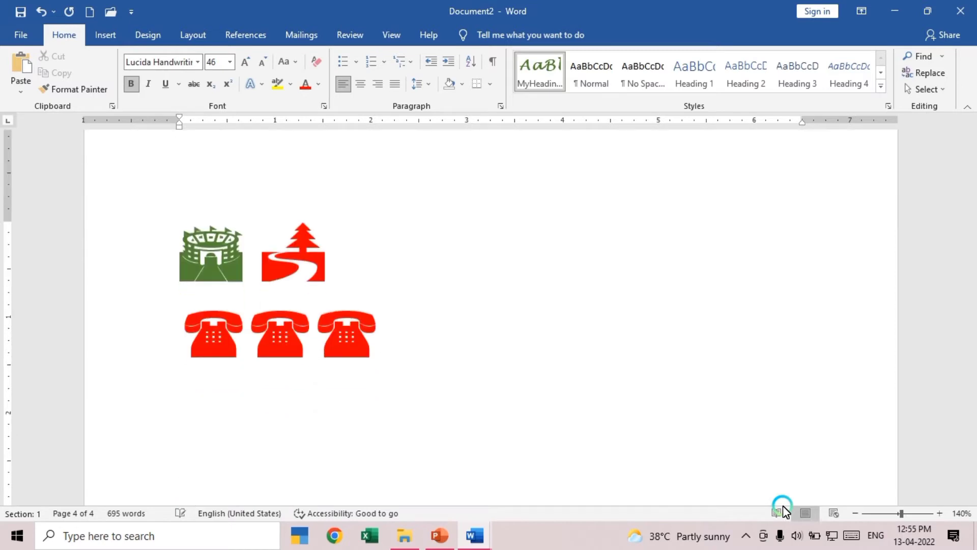
# Add one frowning and two smiling faces on the line below the telephones using the AutoCorrect texts :( , :) and :-)
pyautogui.scroll(-2, 556, 323)
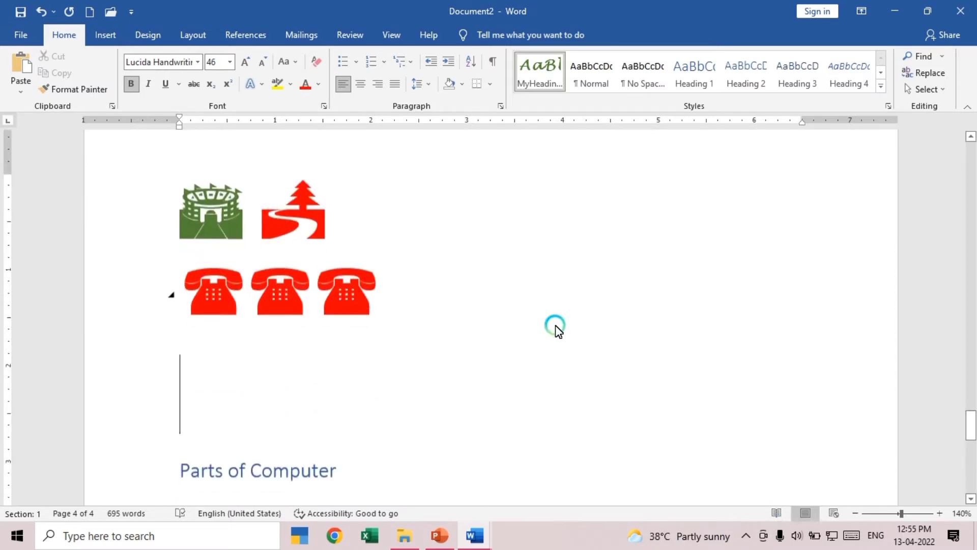
pyautogui.write(':')
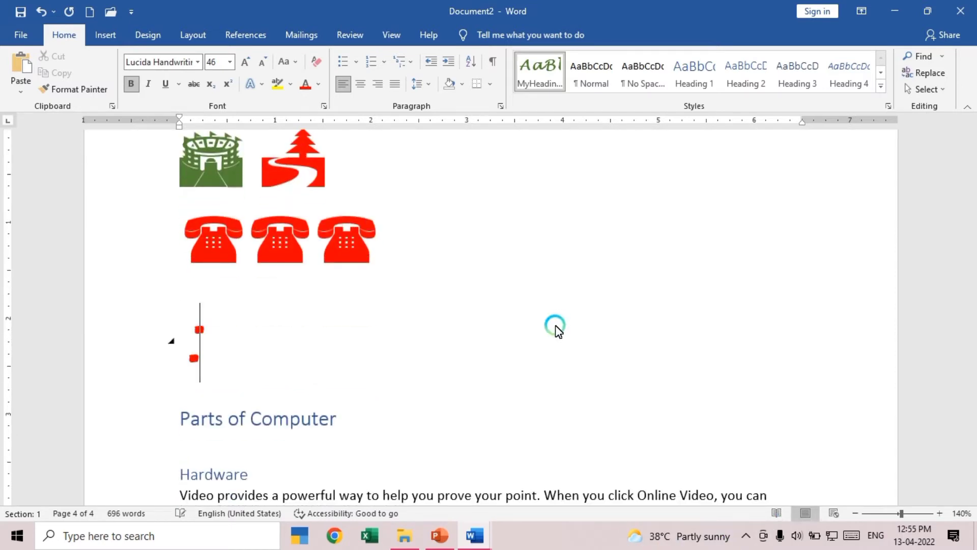
pyautogui.write('( ')
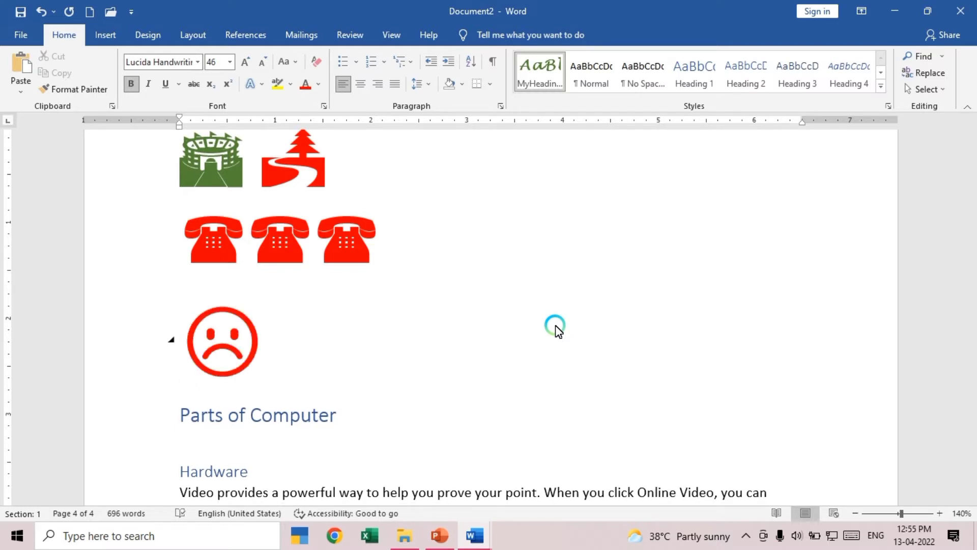
pyautogui.write(':)')
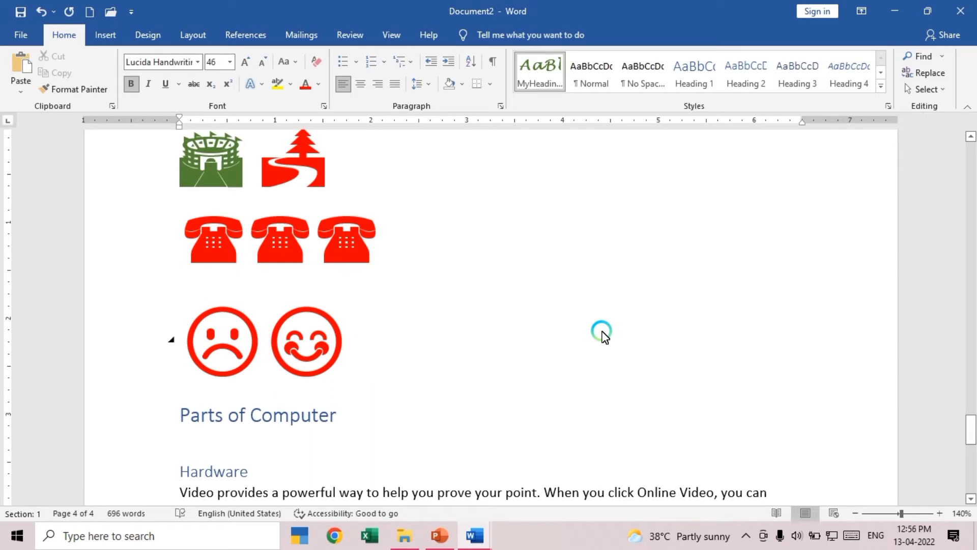
pyautogui.write(':-)')
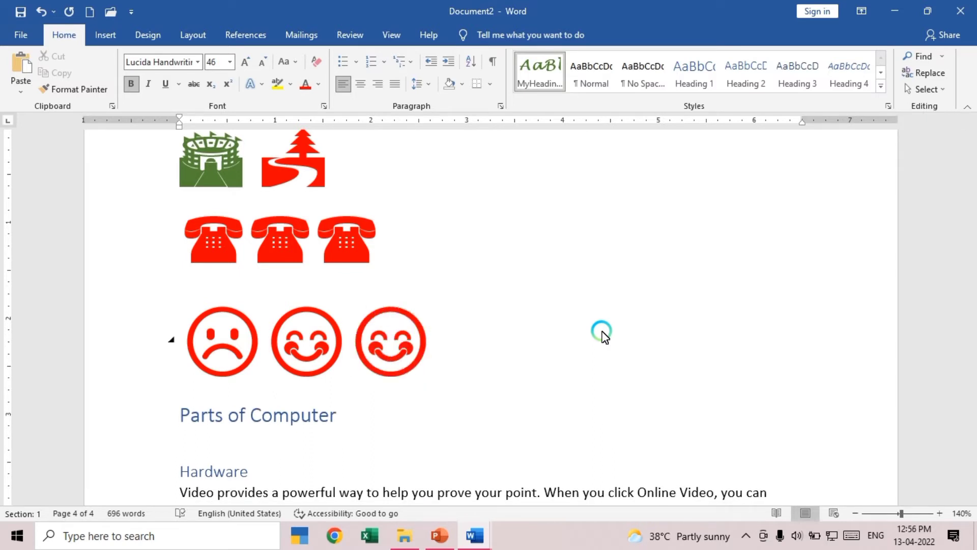
# Add a thin right arrow and a thin left arrow after the faces using the AutoCorrect texts --> and <--
pyautogui.write('-->')
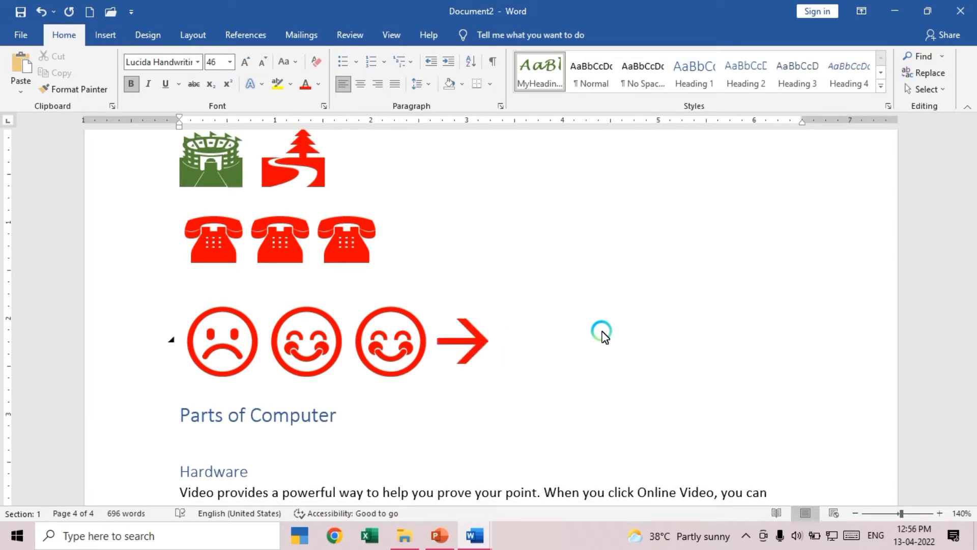
pyautogui.write('<')
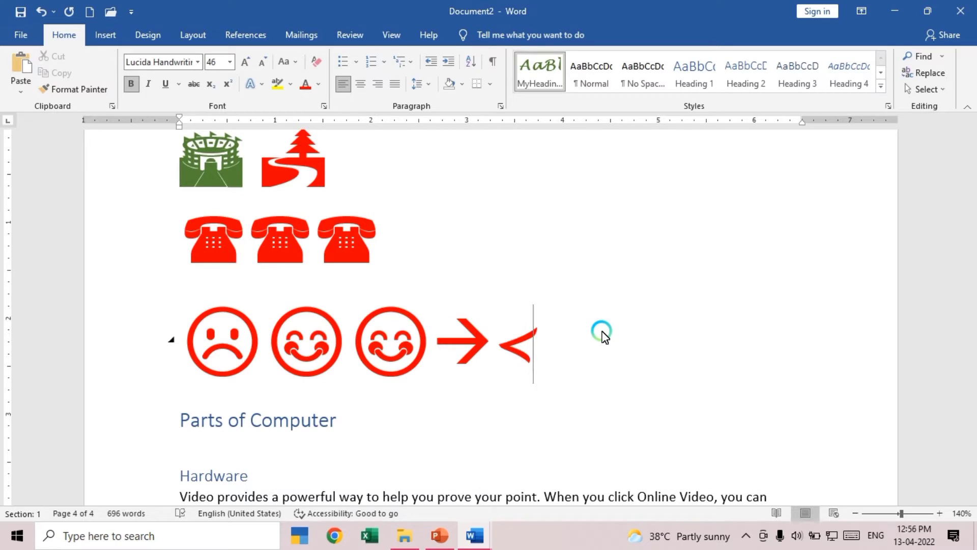
pyautogui.write('--')
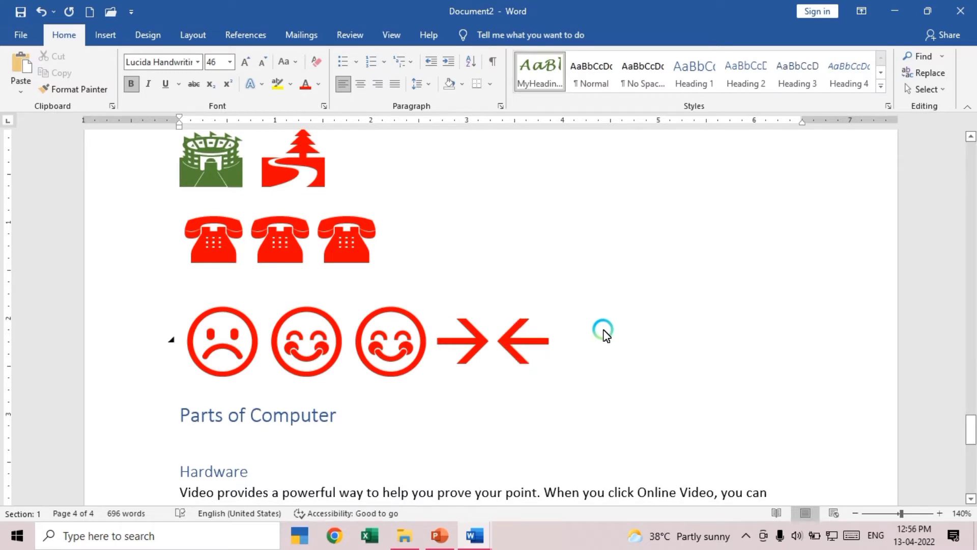
# Add a space and two hyphens after the thin arrows and set the hyphens' font to Arial Black
pyautogui.write(' -')
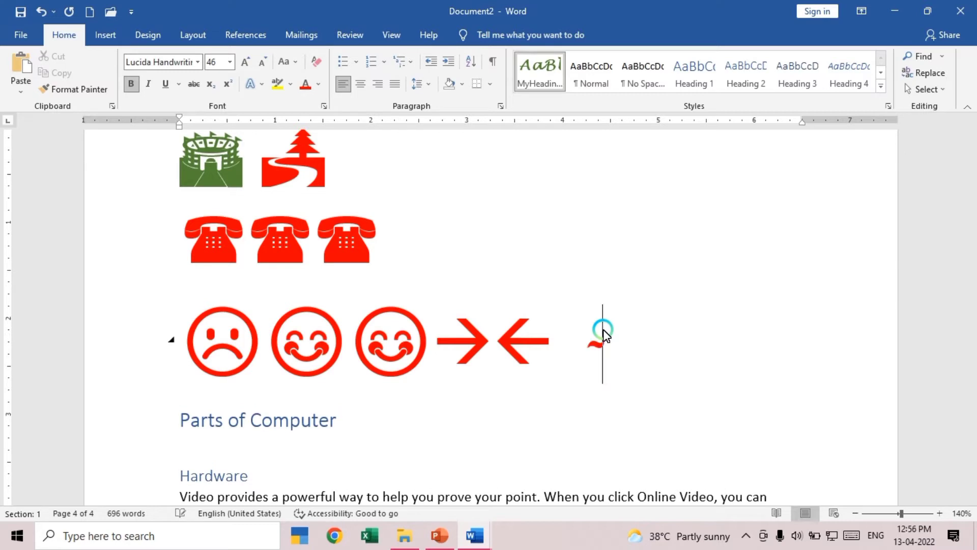
pyautogui.write('~')
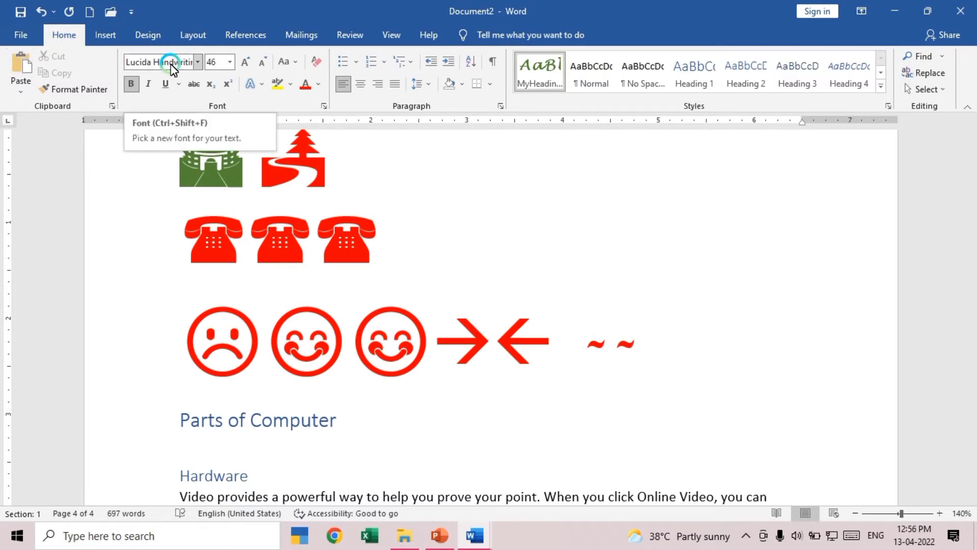
pyautogui.click(198, 63)
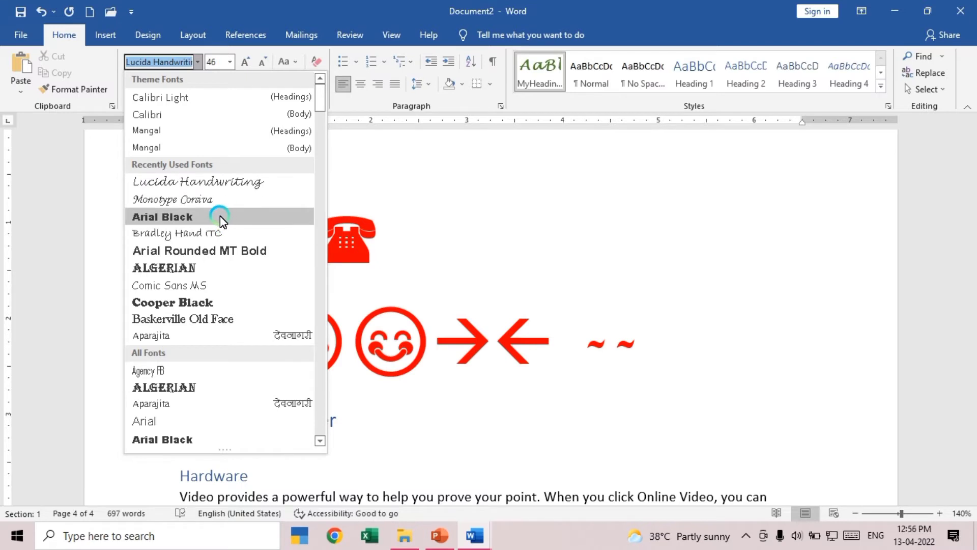
pyautogui.click(221, 217)
pyautogui.moveTo(631, 346); pyautogui.dragTo(579, 344)
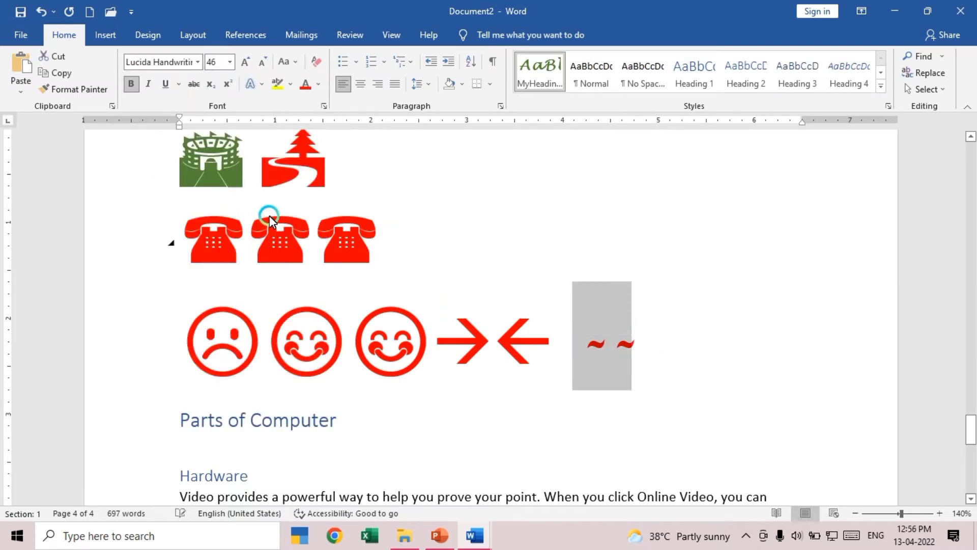
pyautogui.click(270, 215)
pyautogui.click(199, 61)
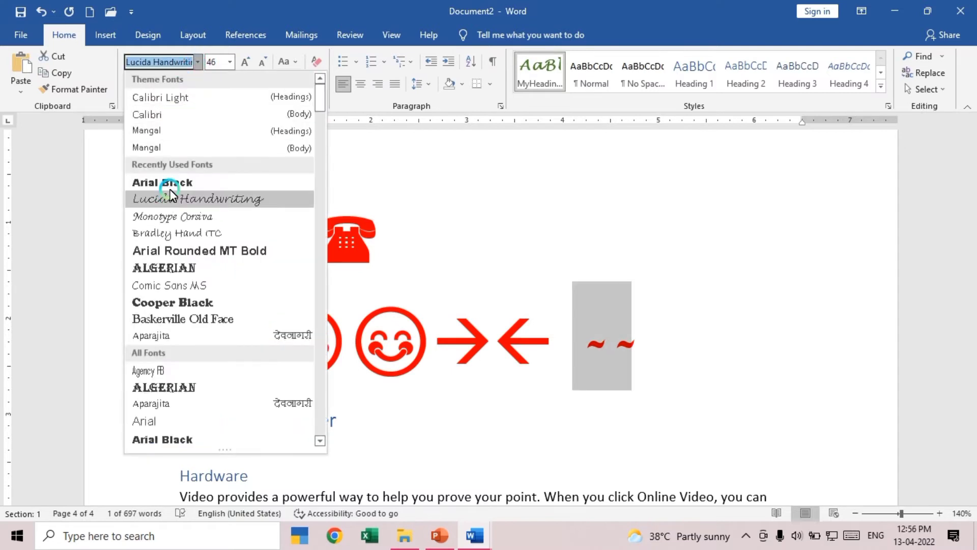
pyautogui.click(162, 182)
pyautogui.click(653, 350)
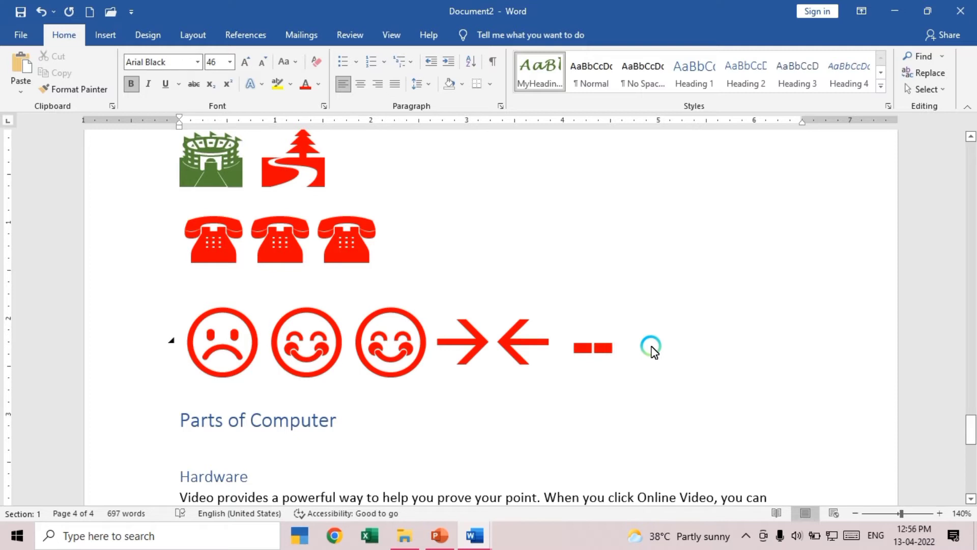
# Complete the two hyphens into a right arrow with > and add thick right and left arrows using ==> and <==
pyautogui.write('>')
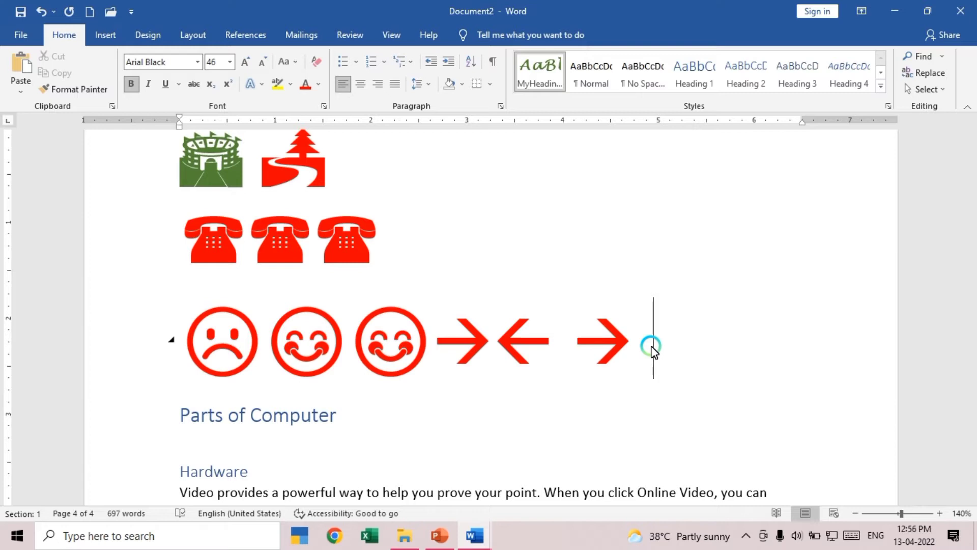
pyautogui.write('==')
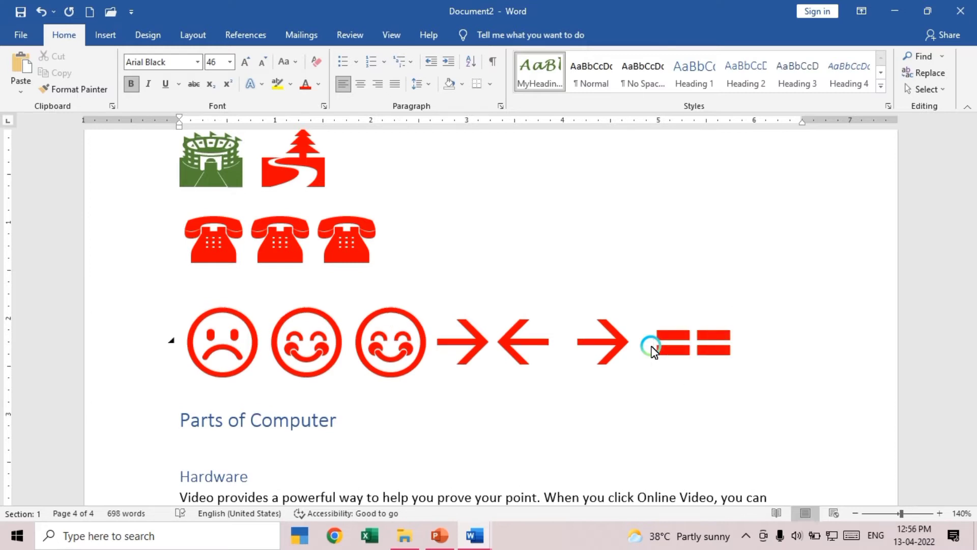
pyautogui.write('>')
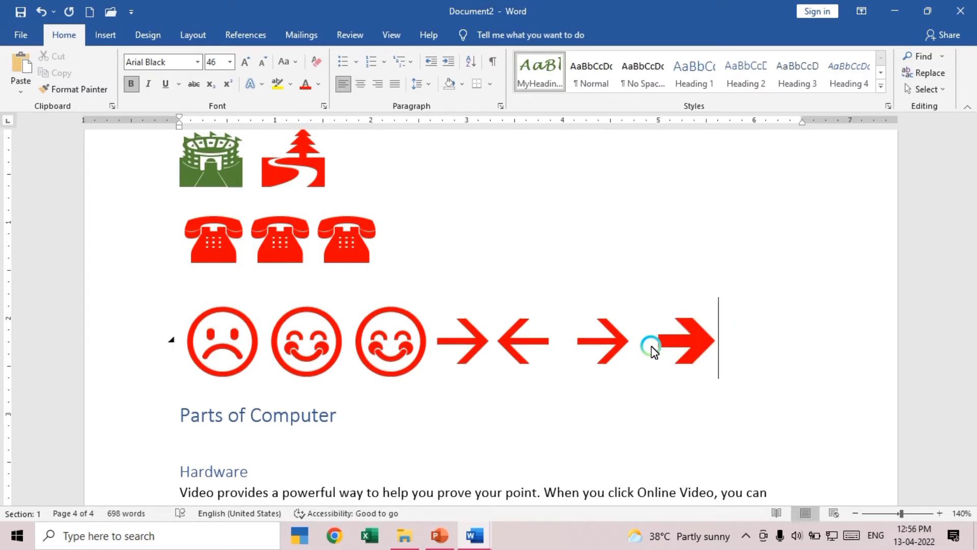
pyautogui.write('<==')
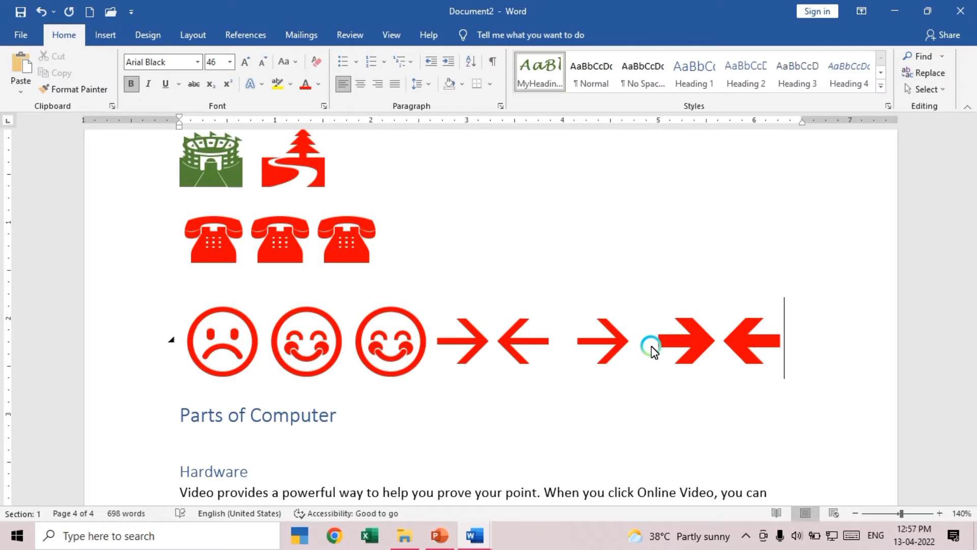
# Insert the registered sign and the Om symbol on a new line using the AutoCorrect texts (r) and (o)
pyautogui.press('Return')
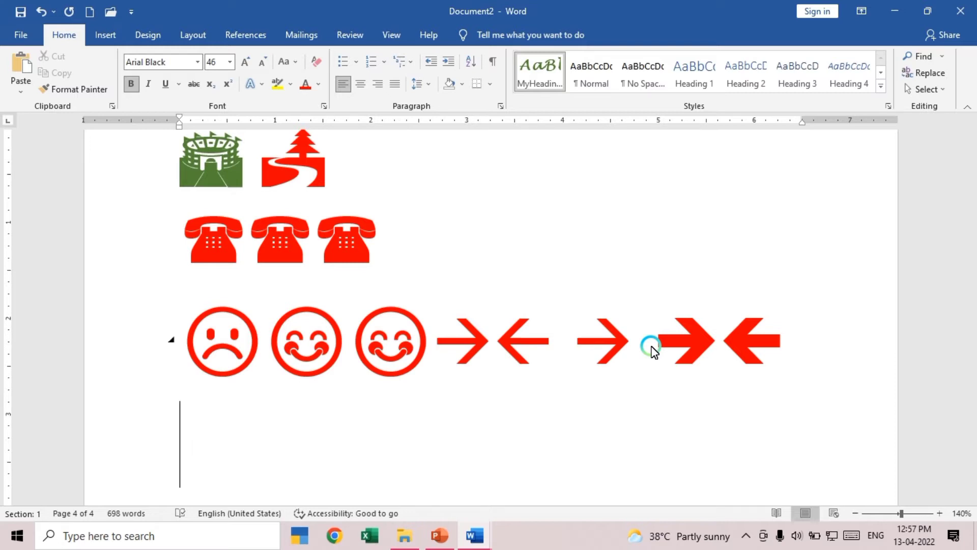
pyautogui.write('(r')
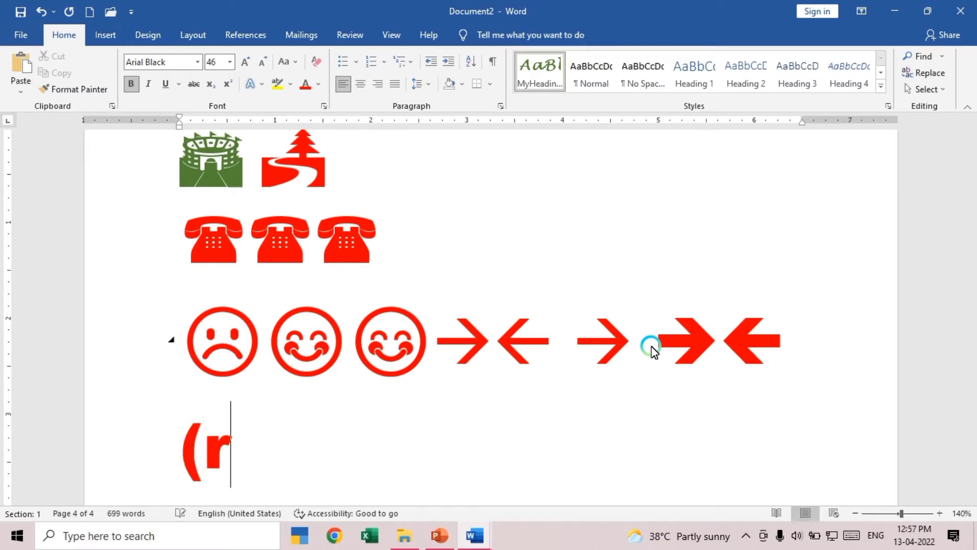
pyautogui.write(')')
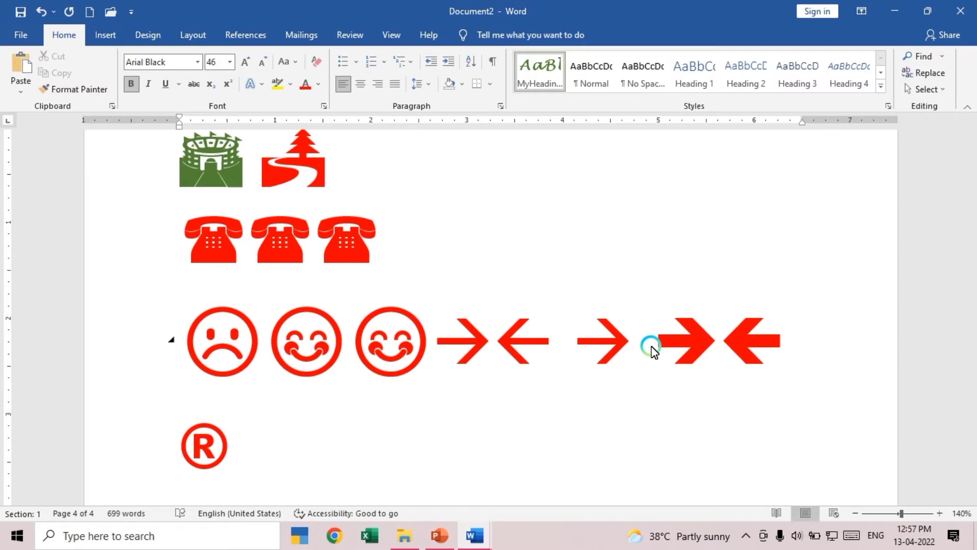
pyautogui.write('(o)')
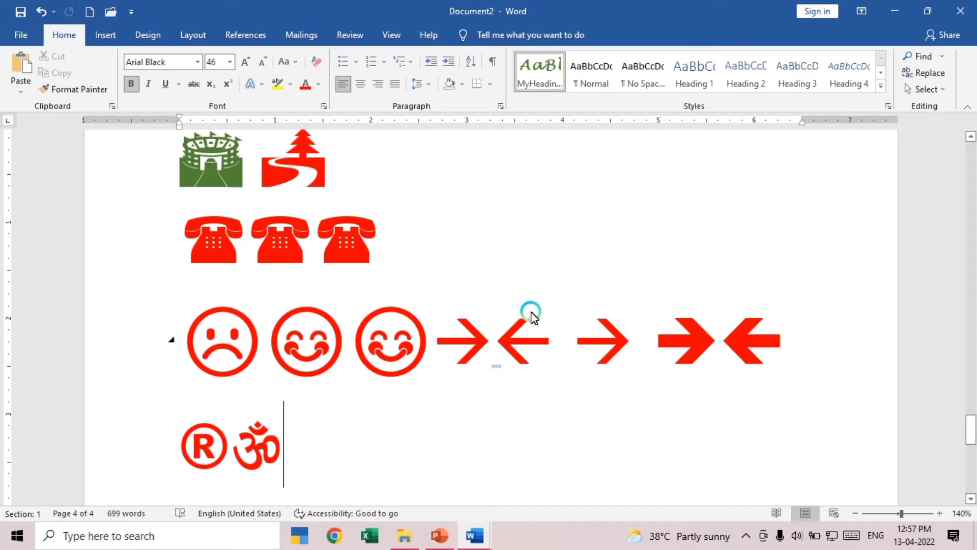
# Create an AutoCorrect entry that replaces (co) with the Wingdings computer symbol (code 58) and close the symbol settings
pyautogui.click(118, 34)
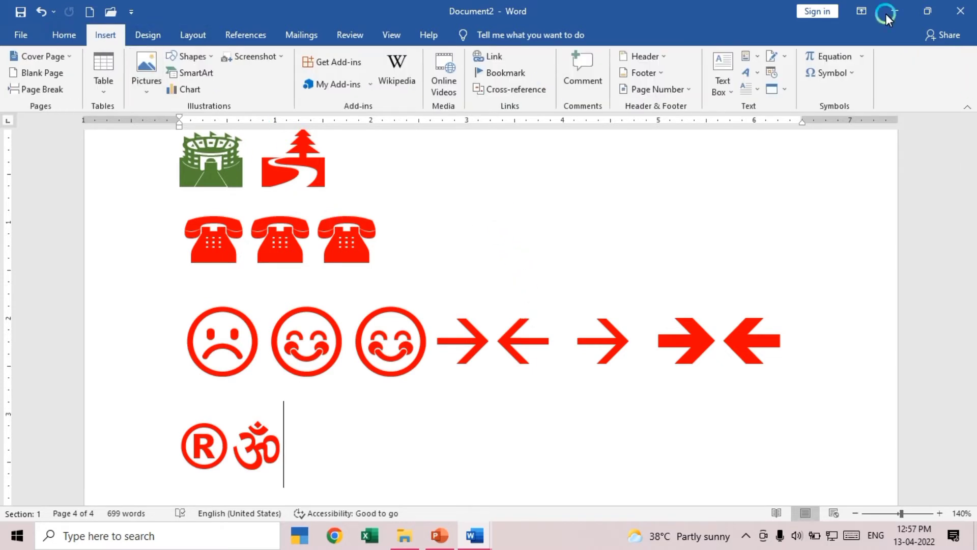
pyautogui.click(838, 74)
pyautogui.click(848, 178)
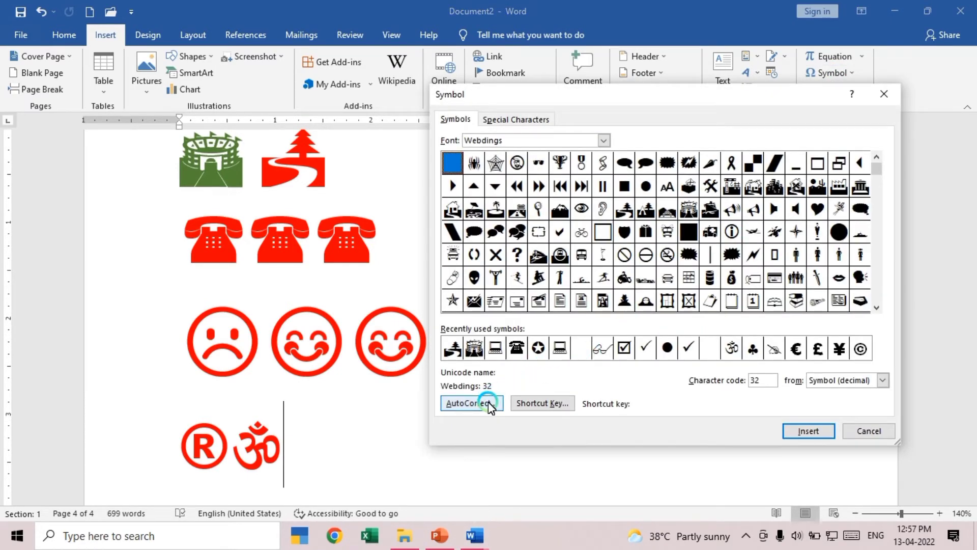
pyautogui.click(488, 403)
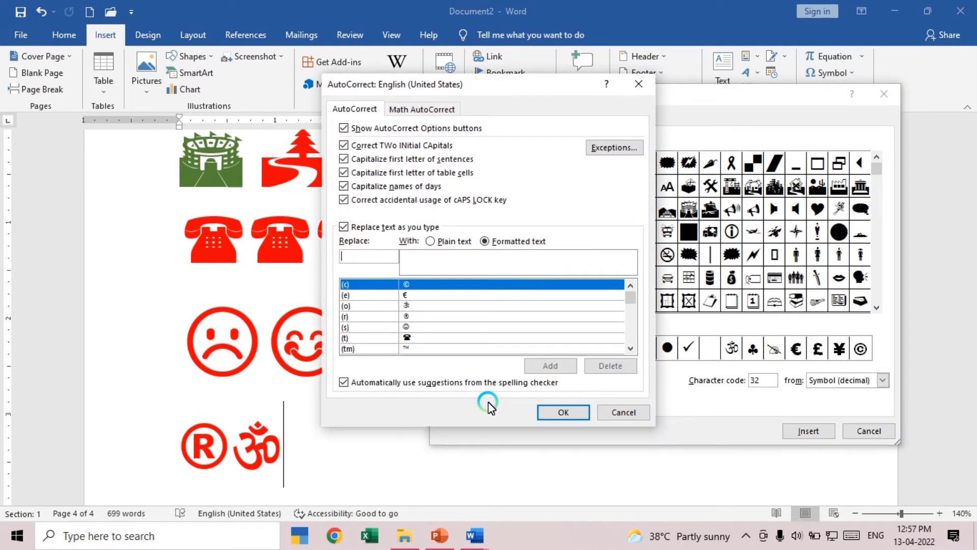
pyautogui.click(620, 411)
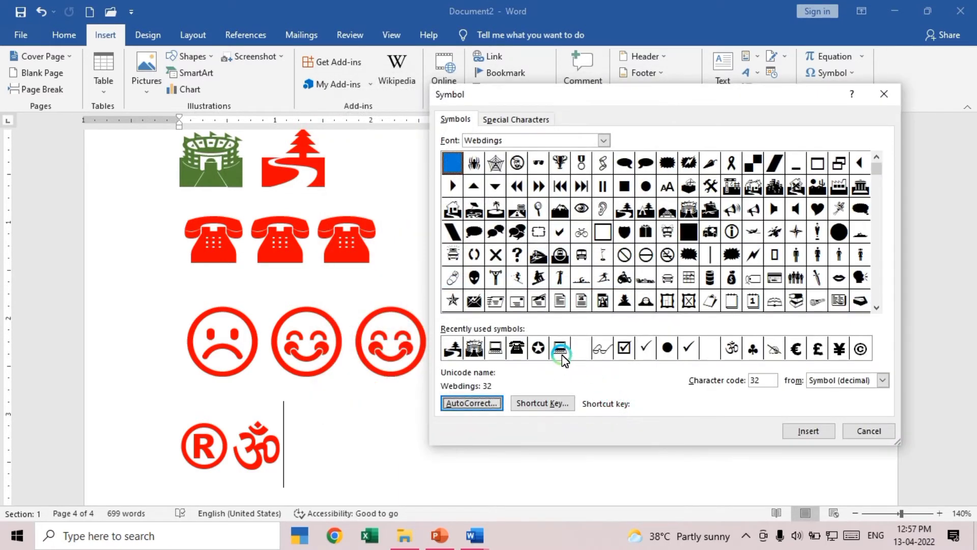
pyautogui.click(562, 356)
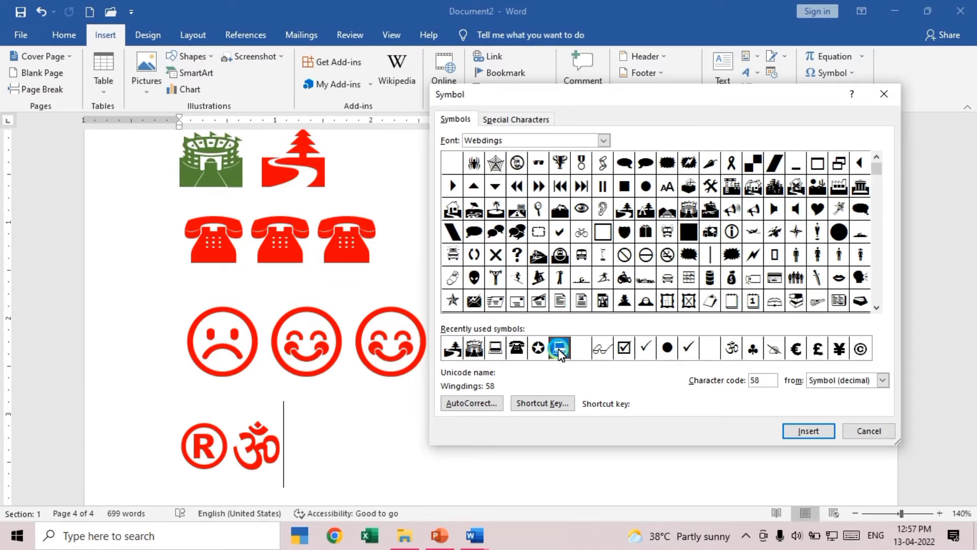
pyautogui.click(483, 405)
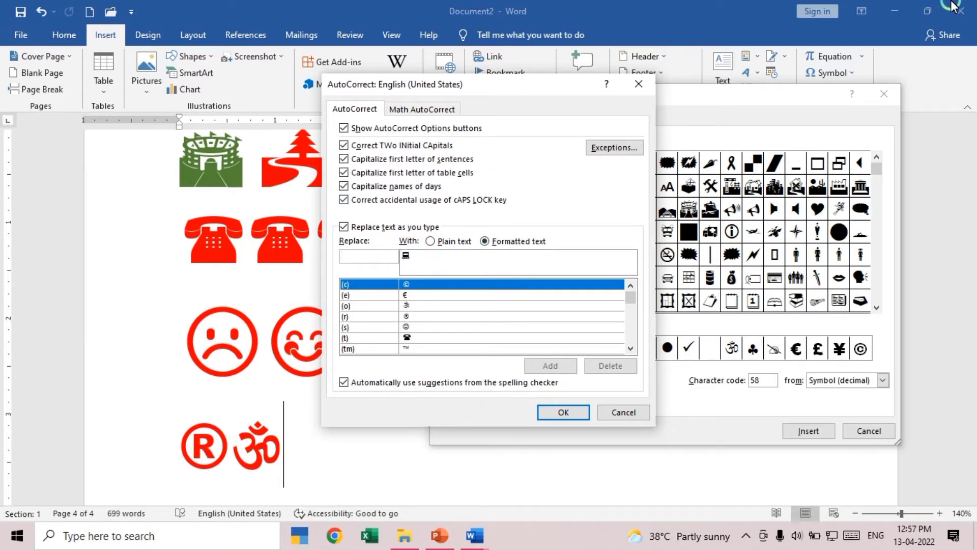
pyautogui.write('(co')
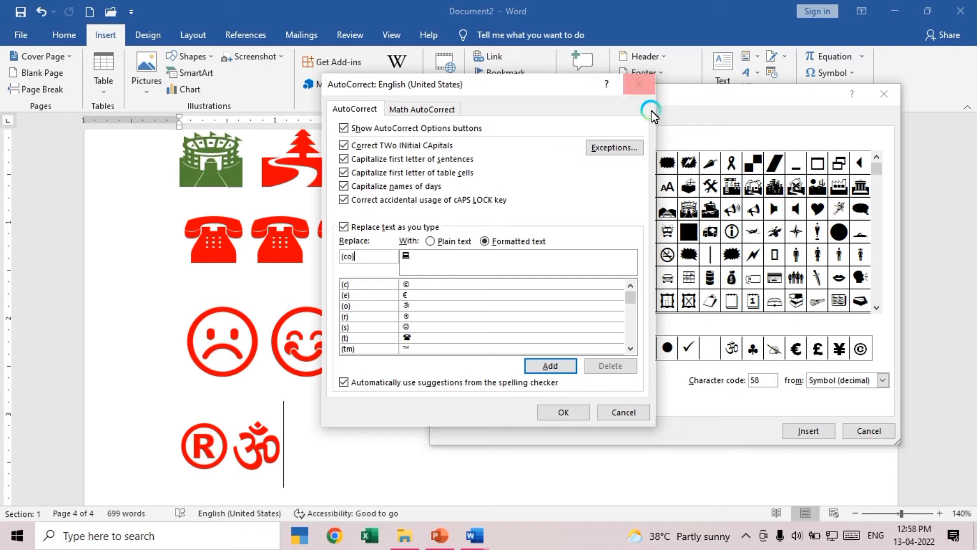
pyautogui.click(550, 365)
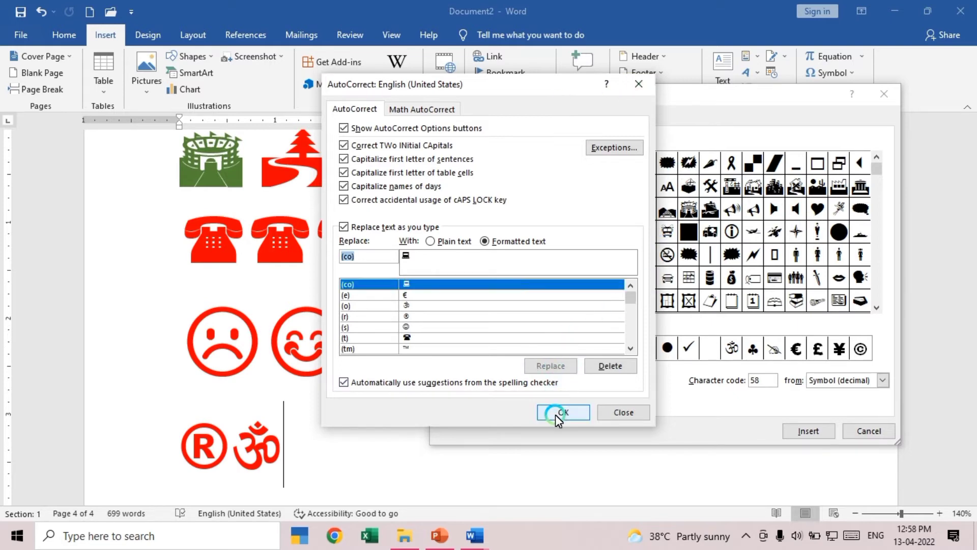
pyautogui.click(624, 413)
pyautogui.click(869, 430)
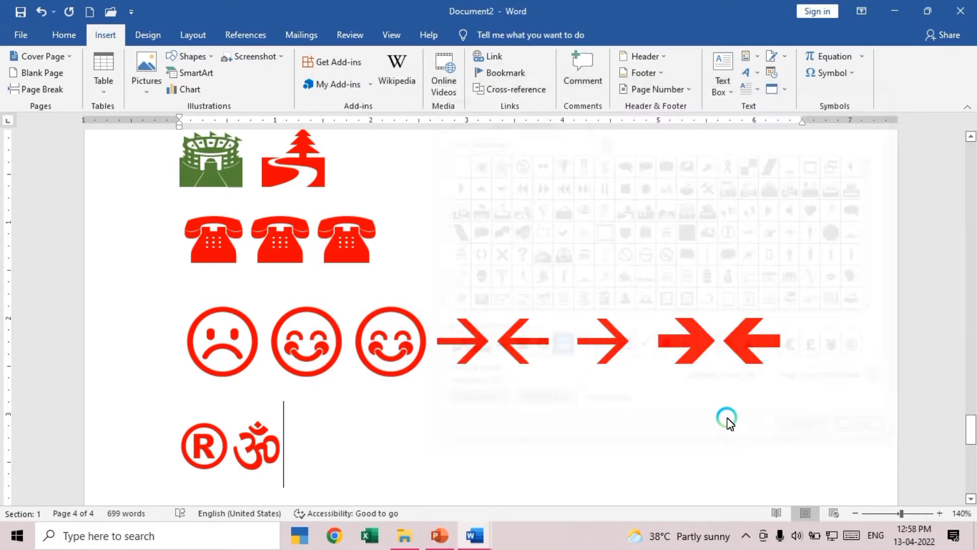
# Insert the copyright sign and the computer symbol after the Om symbol using the AutoCorrect texts (c) and (co)
pyautogui.write('(c')
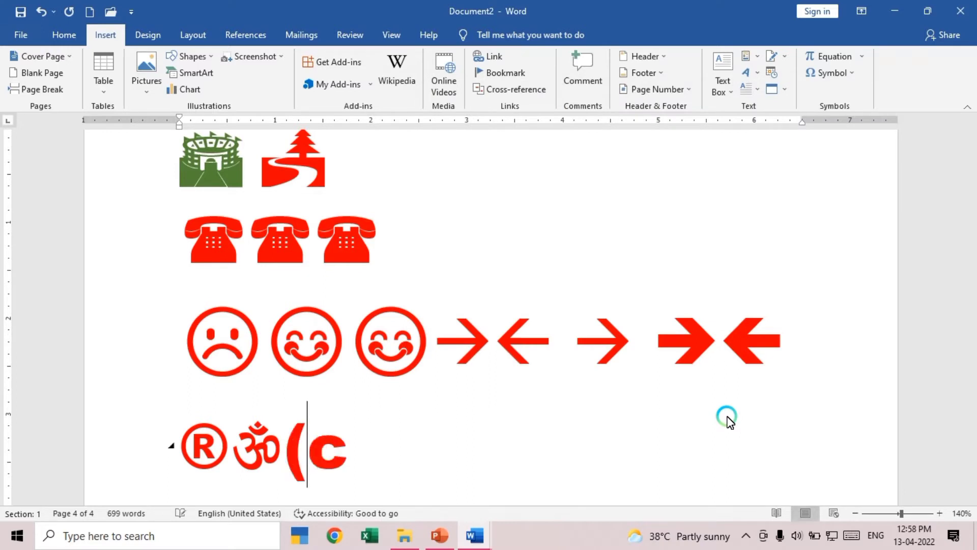
pyautogui.write(')')
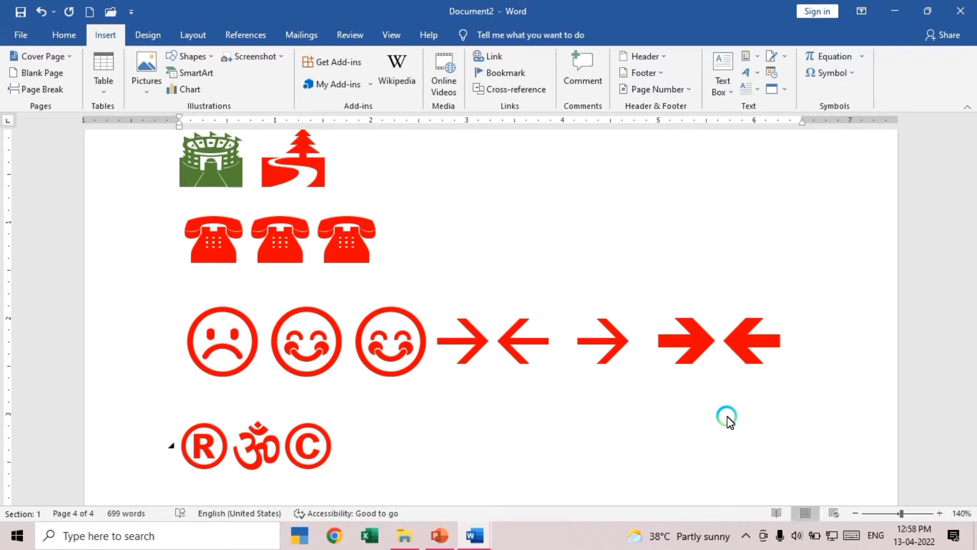
pyautogui.write('(co')
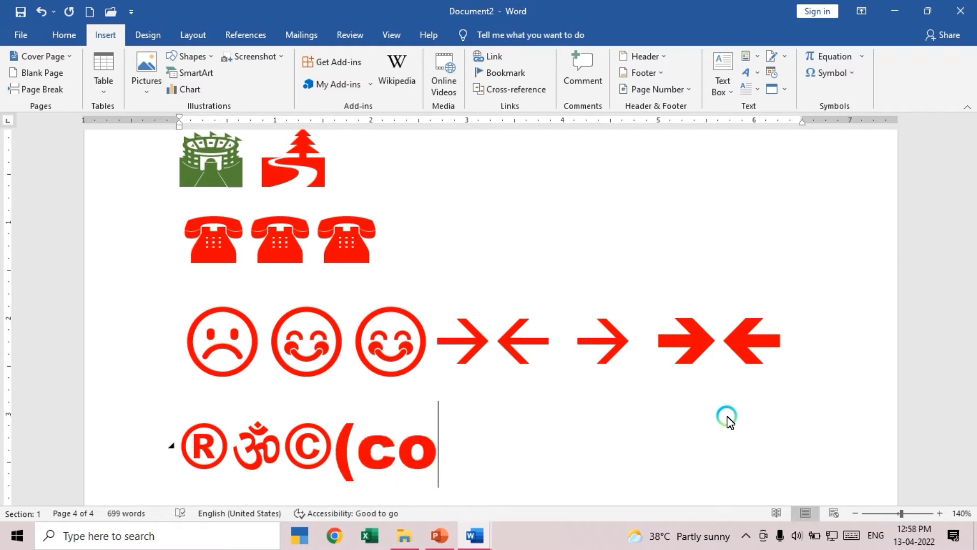
pyautogui.write(')')
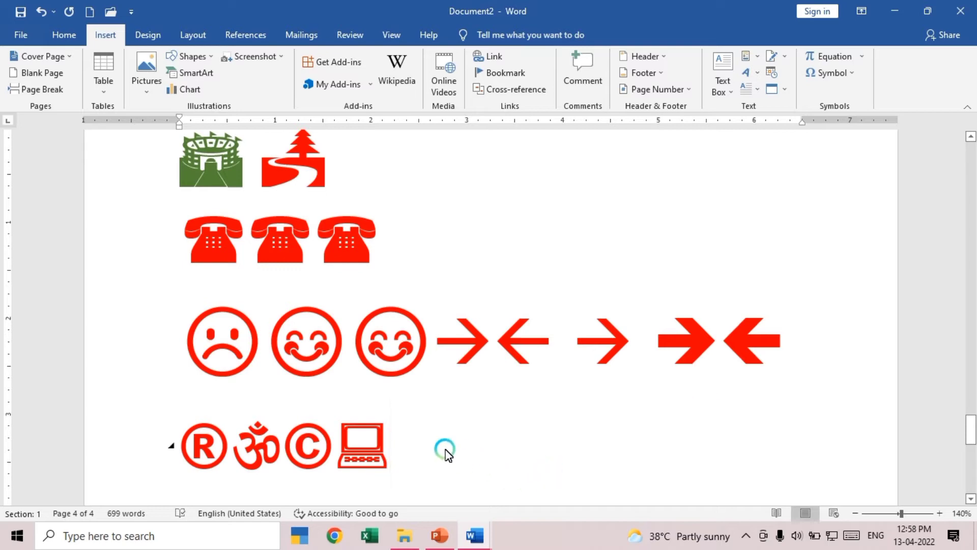
# Check the next topic in the Document1 topic list, and return to Document2
pyautogui.moveTo(476, 535)
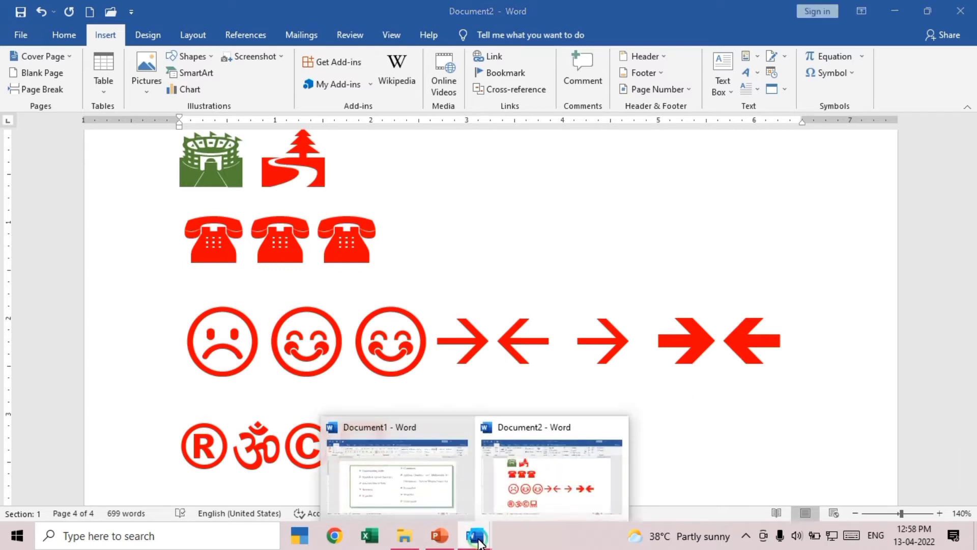
pyautogui.click(434, 499)
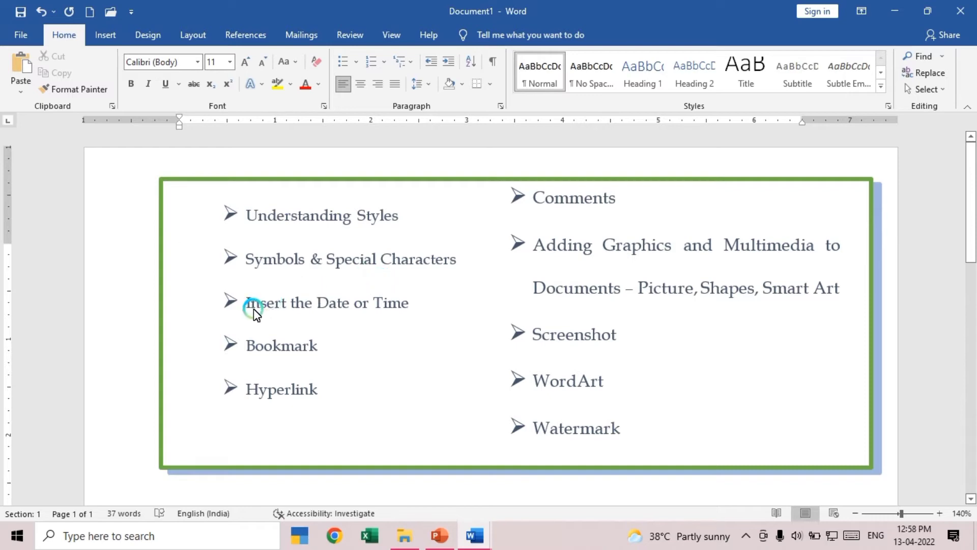
pyautogui.moveTo(474, 534)
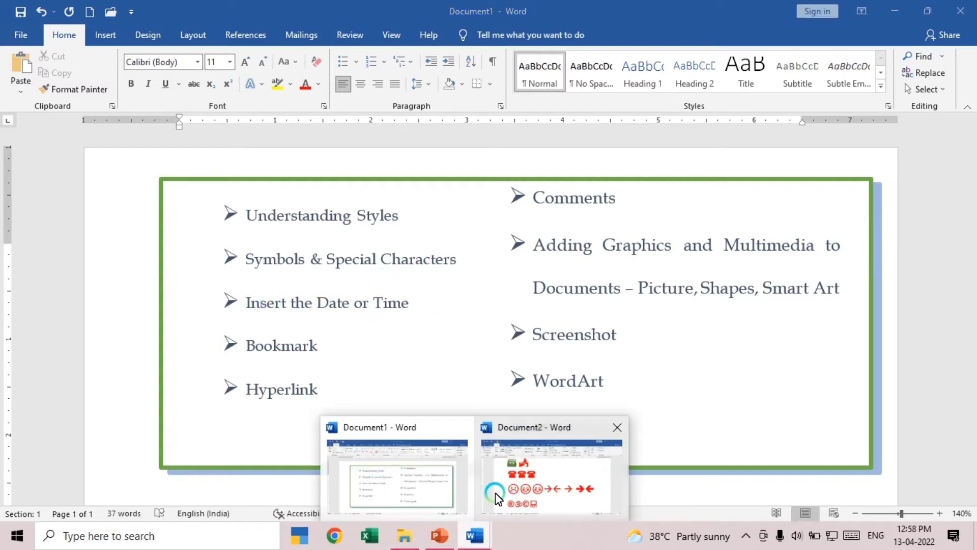
pyautogui.click(537, 487)
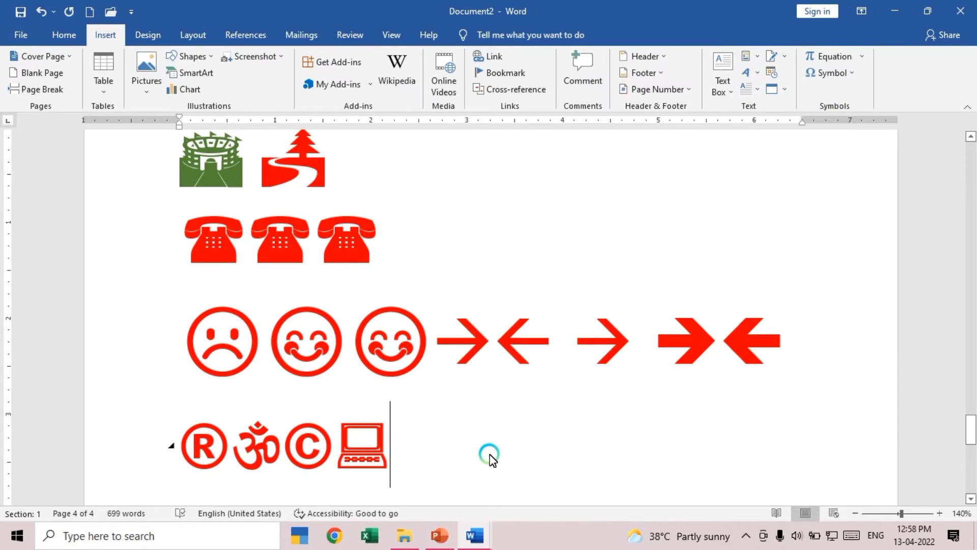
# Add an empty line below the Hardware paragraph under Parts of Computer
pyautogui.scroll(-3, 490, 454)
pyautogui.click(523, 490)
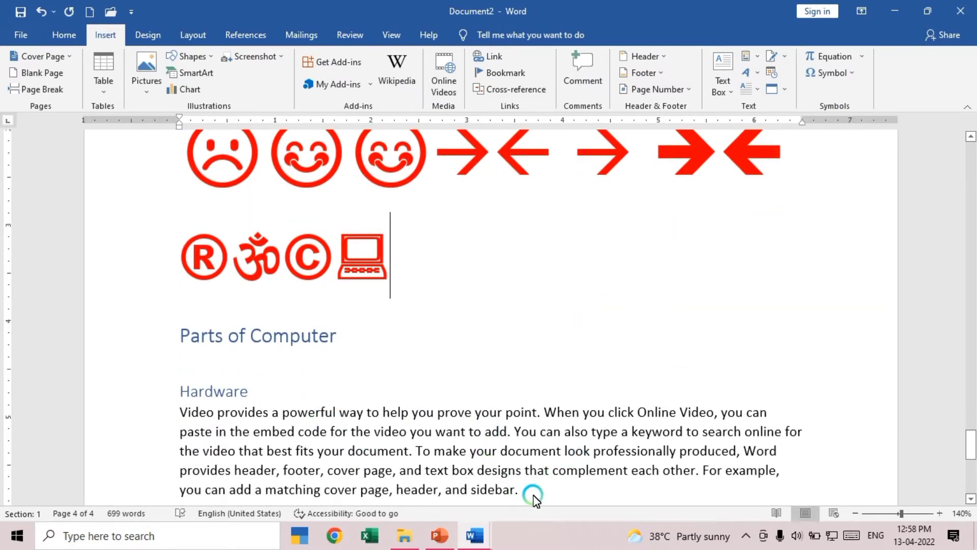
pyautogui.press('Return')
pyautogui.scroll(-3, 631, 424)
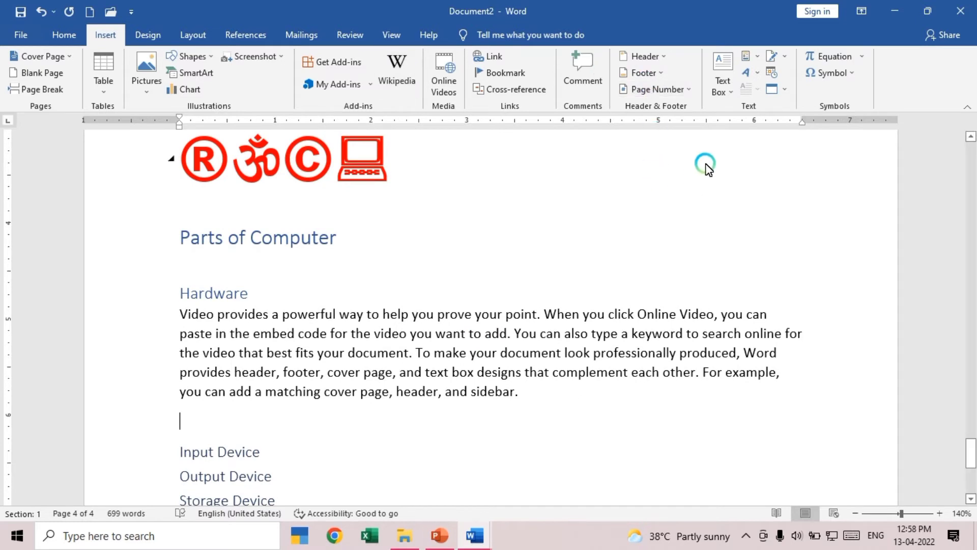
# Open the Date and Time settings, try several date and time formats, and select Wednesday, April 13, 2022
pyautogui.click(768, 71)
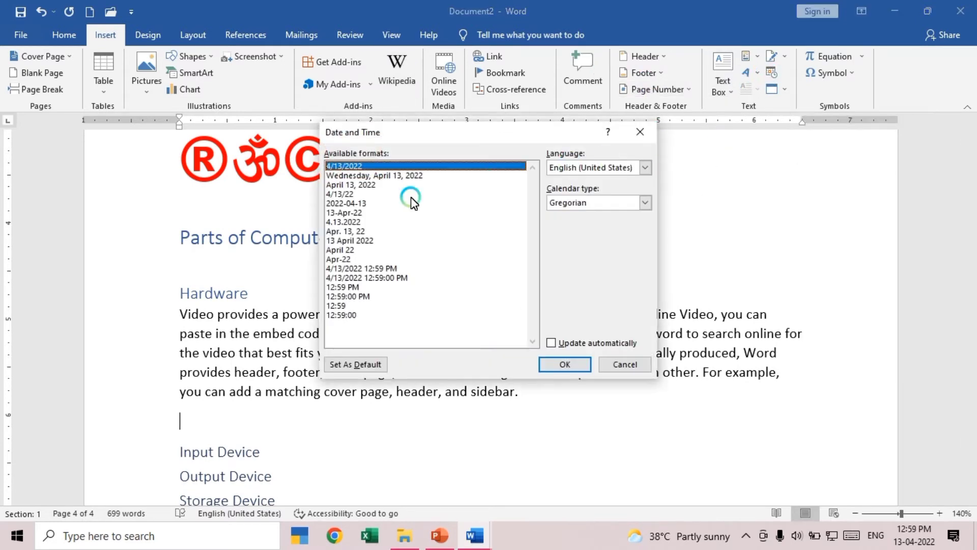
pyautogui.click(359, 175)
pyautogui.click(359, 212)
pyautogui.click(340, 287)
pyautogui.click(336, 305)
pyautogui.click(346, 248)
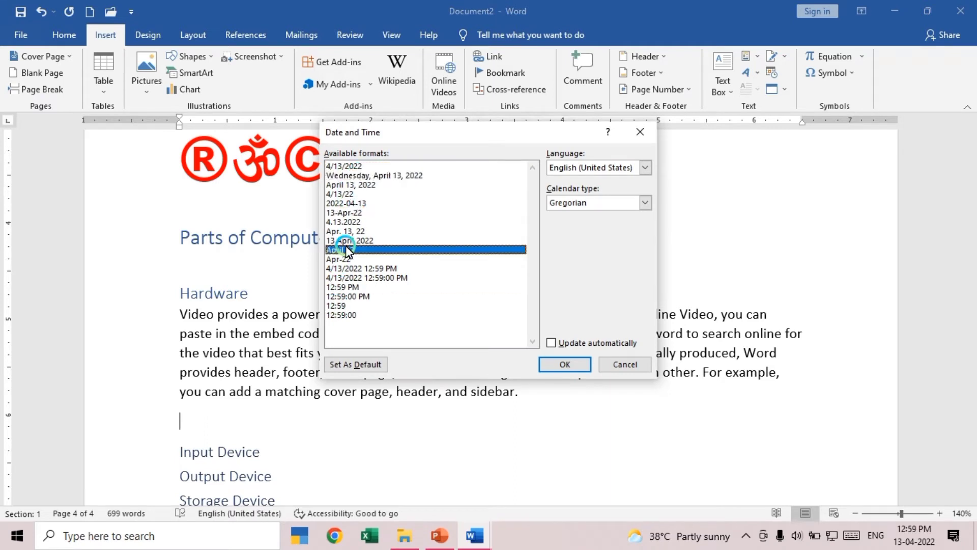
pyautogui.click(346, 232)
pyautogui.click(354, 194)
pyautogui.click(362, 176)
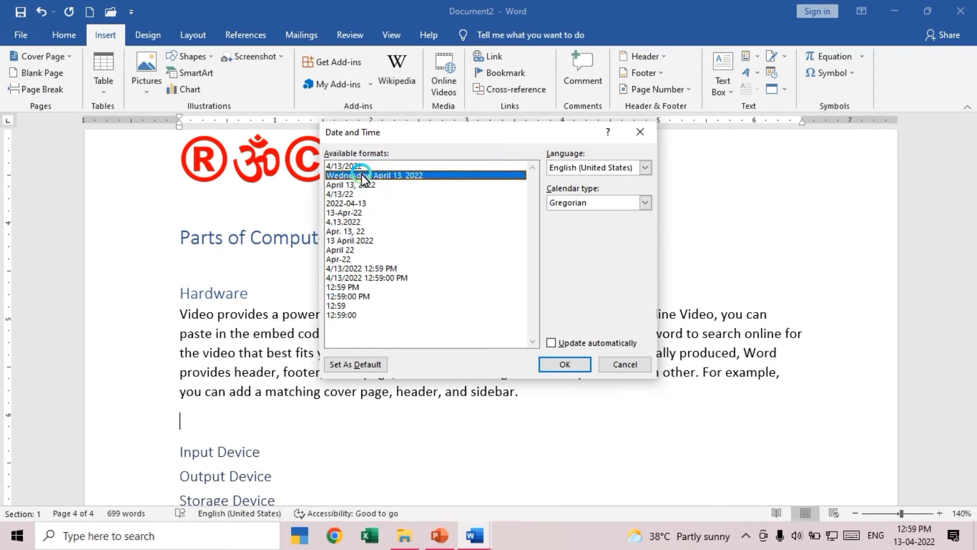
# Insert the date in Hindi using the weekday format बुधवार, 13 अप्रैल 2022, with automatic updating enabled
pyautogui.click(646, 168)
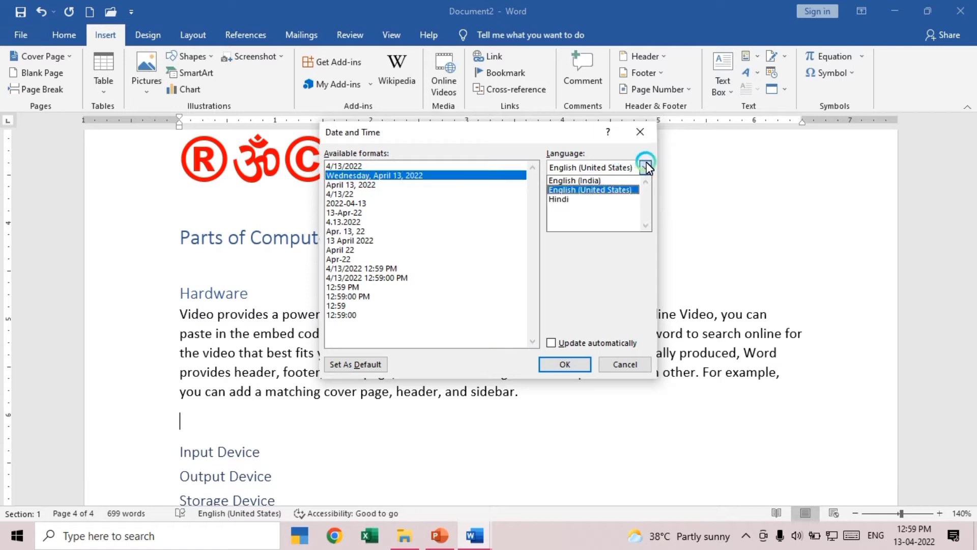
pyautogui.click(614, 200)
pyautogui.click(396, 176)
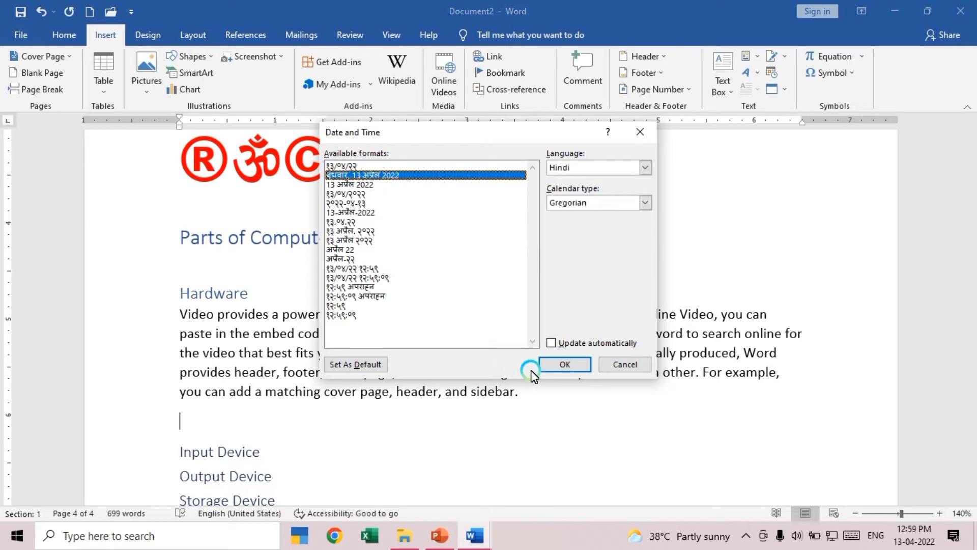
pyautogui.click(549, 366)
pyautogui.click(550, 343)
pyautogui.click(552, 365)
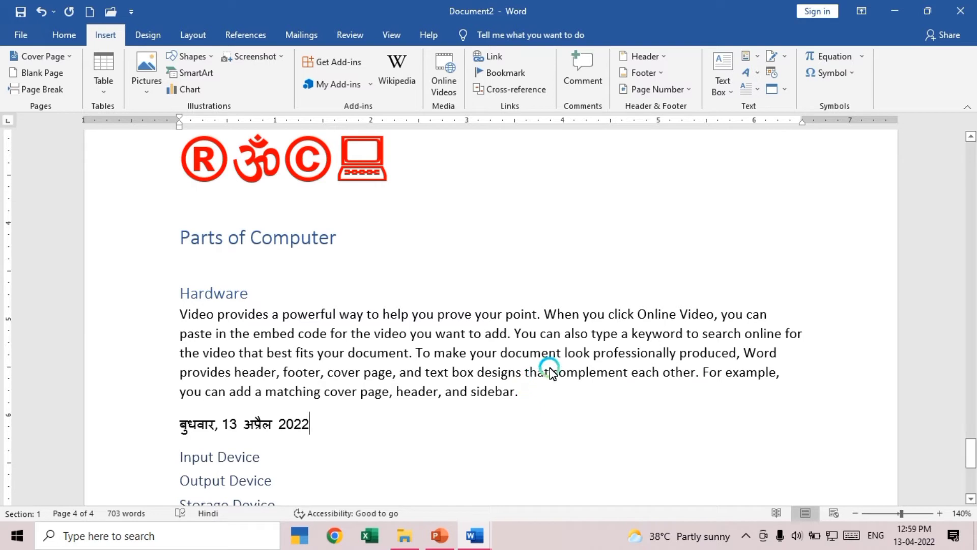
pyautogui.click(475, 537)
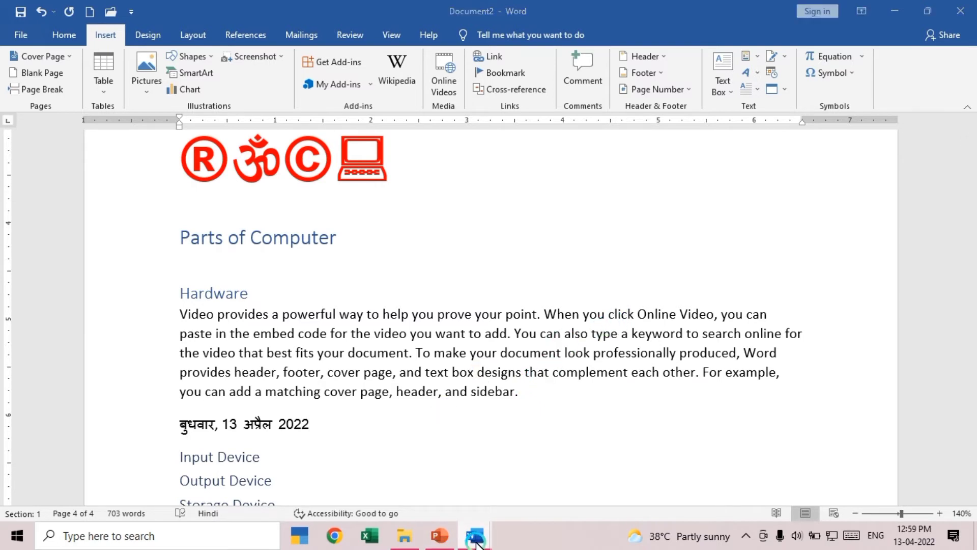
pyautogui.moveTo(448, 499)
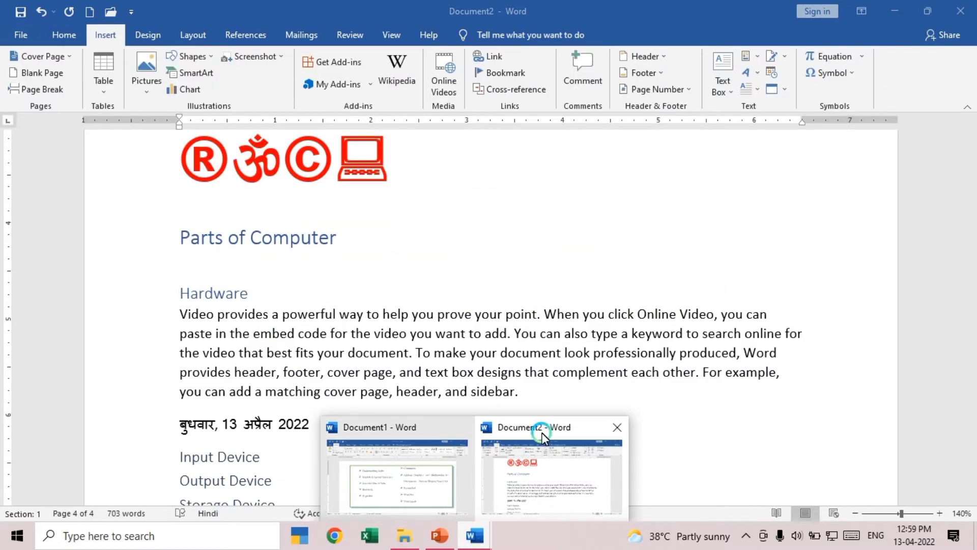
pyautogui.click(541, 432)
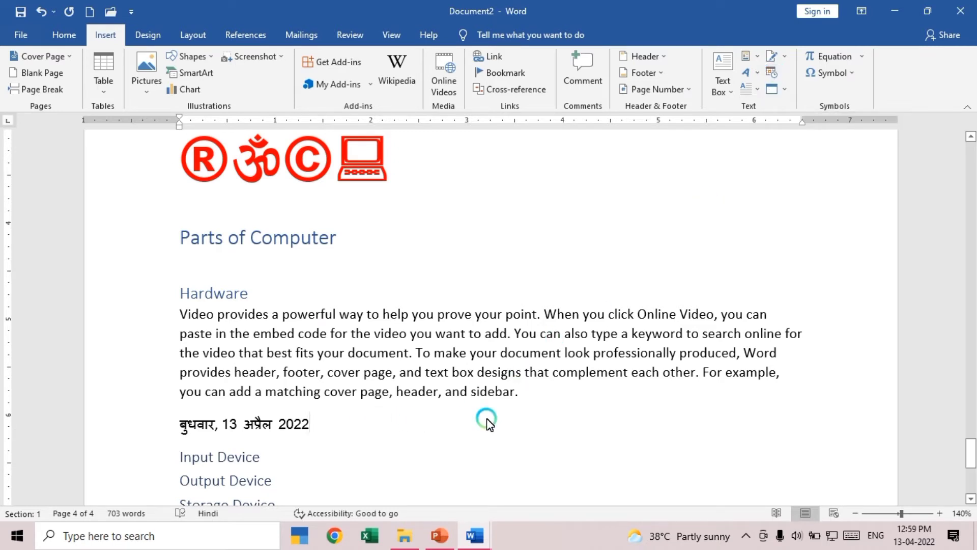
# Start a new line below the Hindi date, and show the Date and Time settings without inserting anything
pyautogui.press('Return')
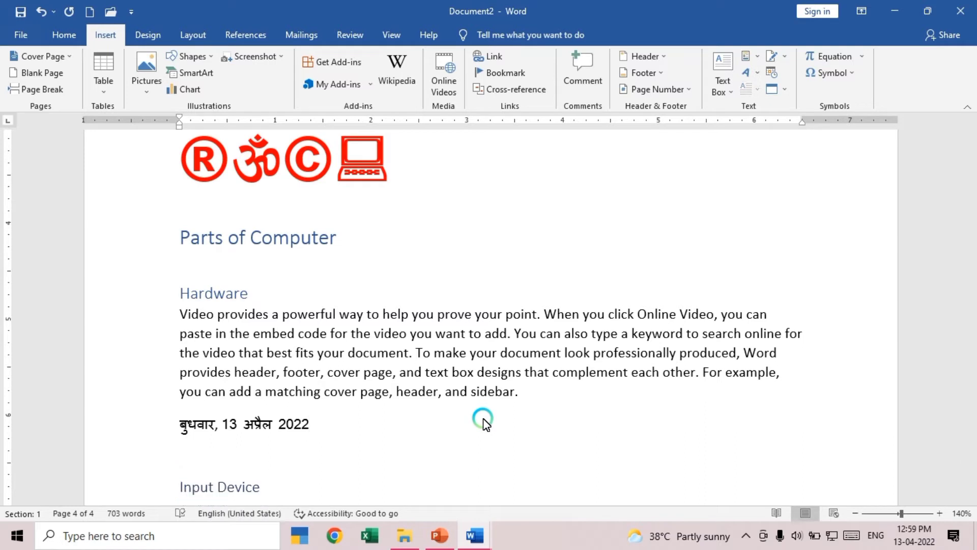
pyautogui.press('alt')
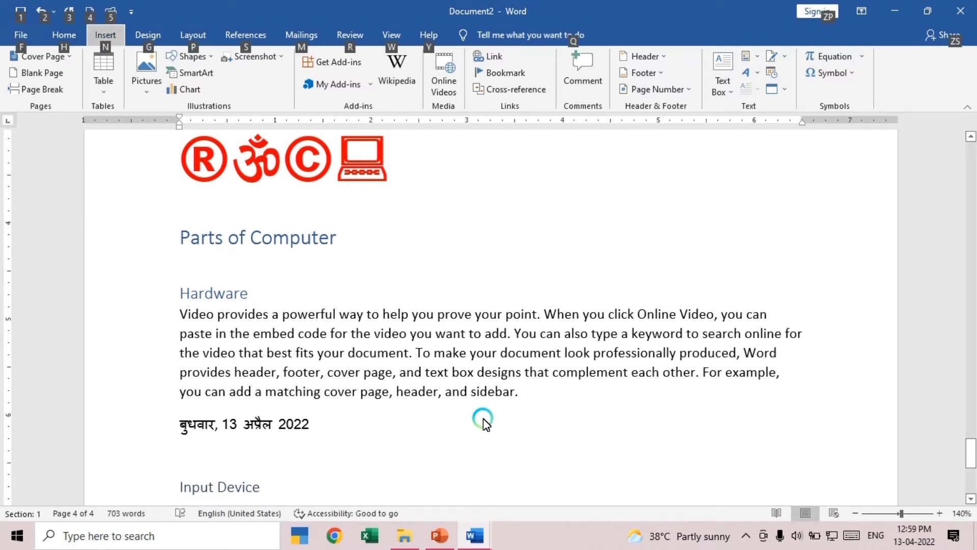
pyautogui.press('n')
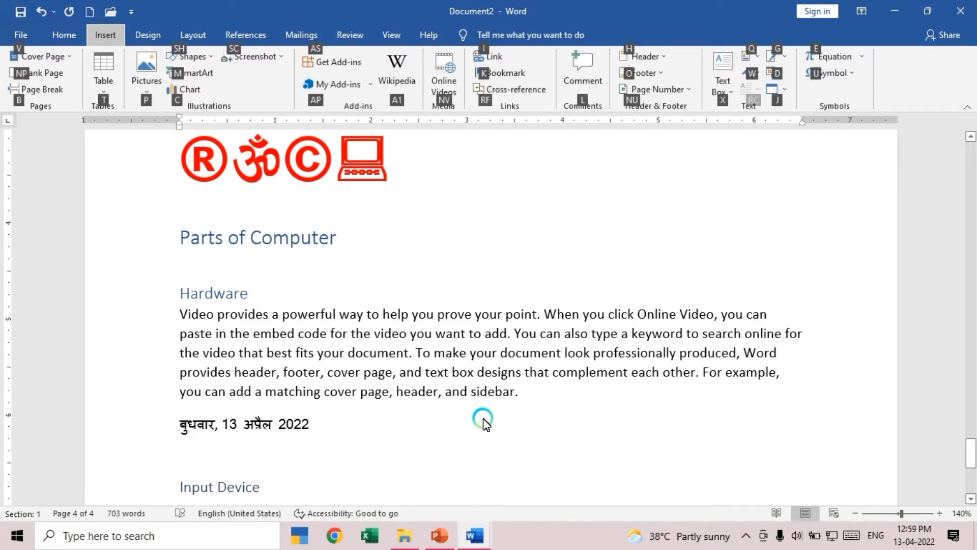
pyautogui.press('d')
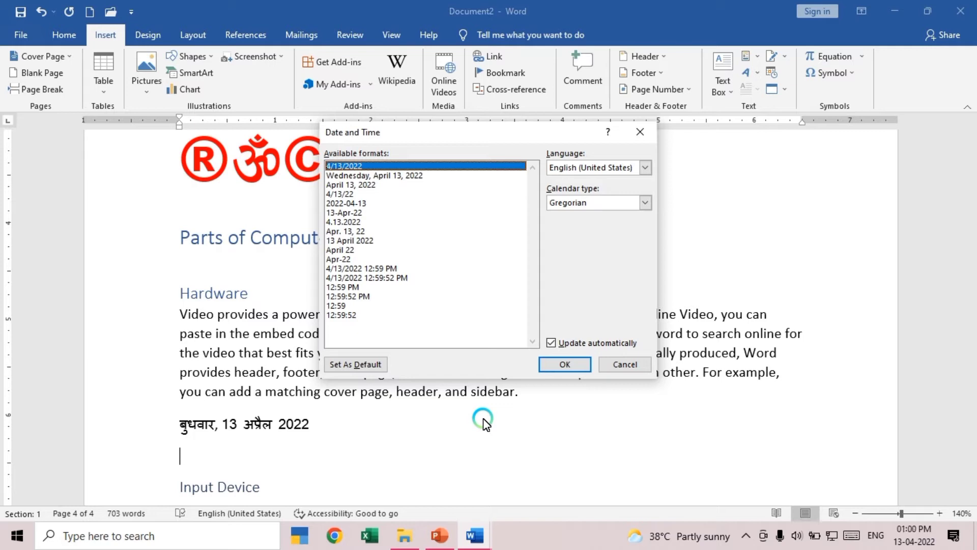
pyautogui.press('Escape')
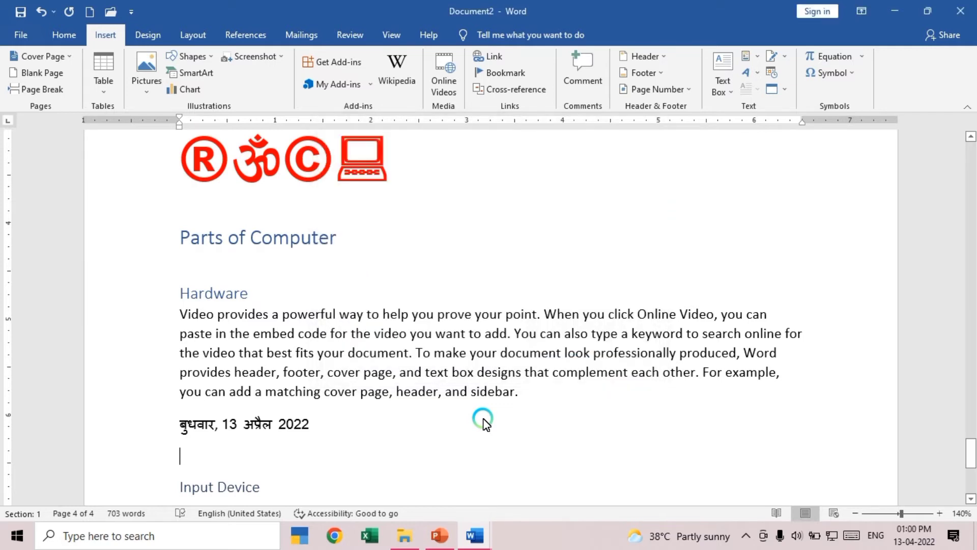
# Bring up the Date and Time settings two more times, closing them each time without inserting a date
pyautogui.press('alt')
pyautogui.press('n')
pyautogui.press('d')
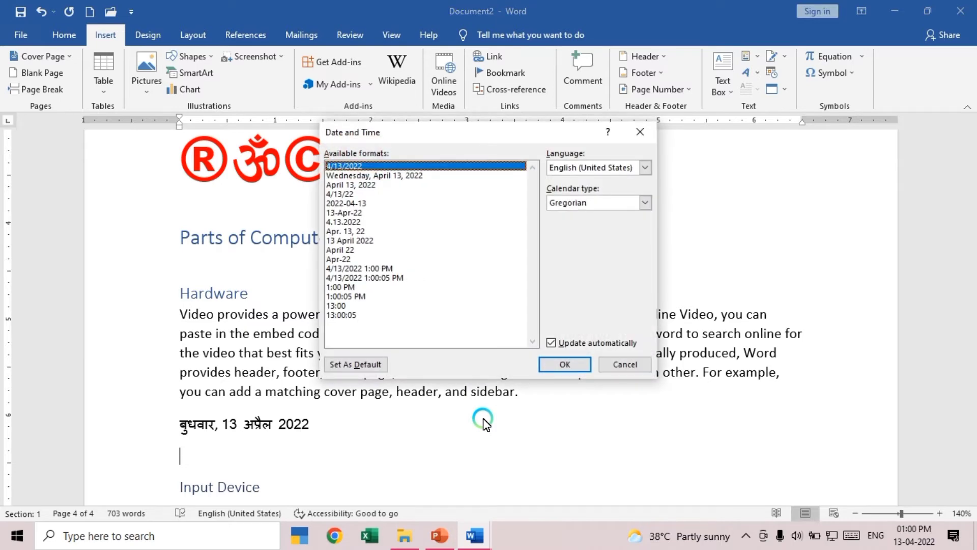
pyautogui.press('Escape')
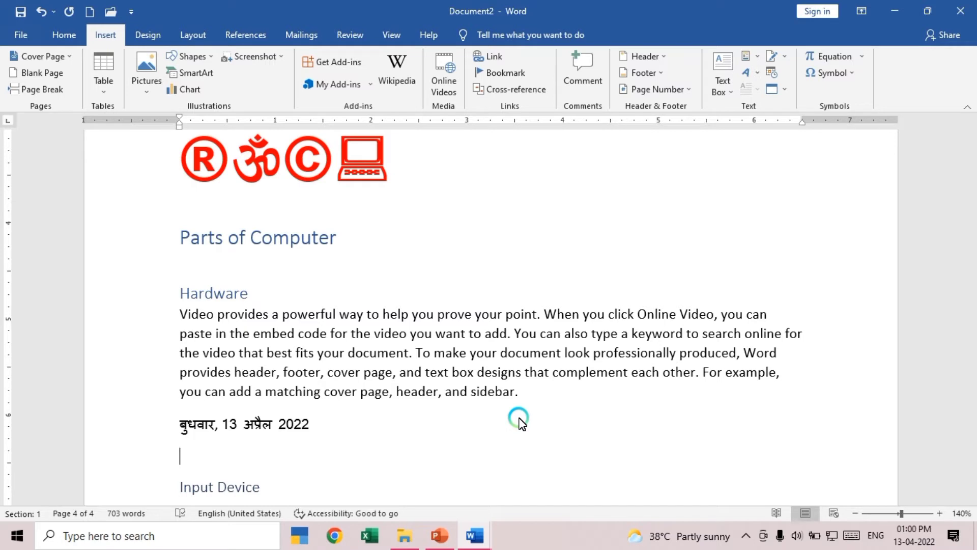
pyautogui.press('alt')
pyautogui.press('n')
pyautogui.press('d')
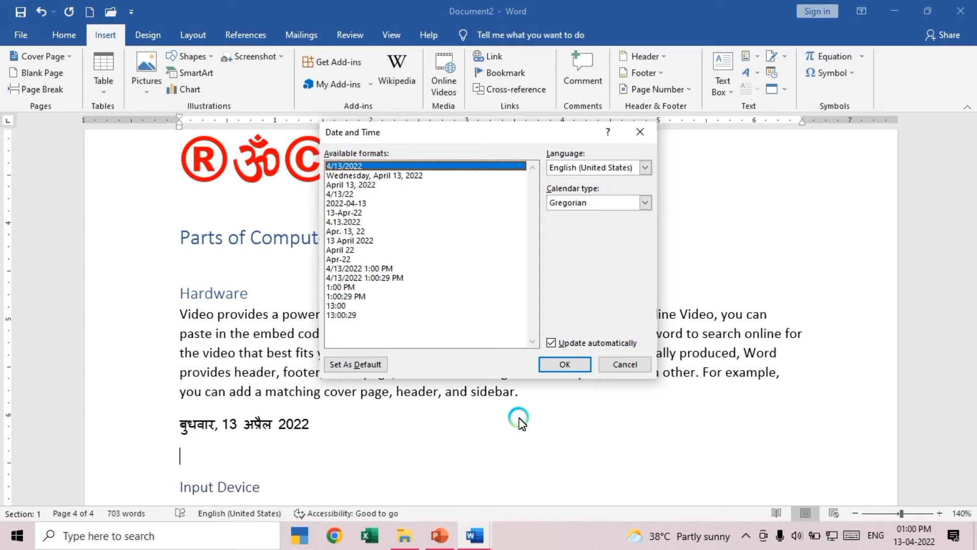
pyautogui.press('Escape')
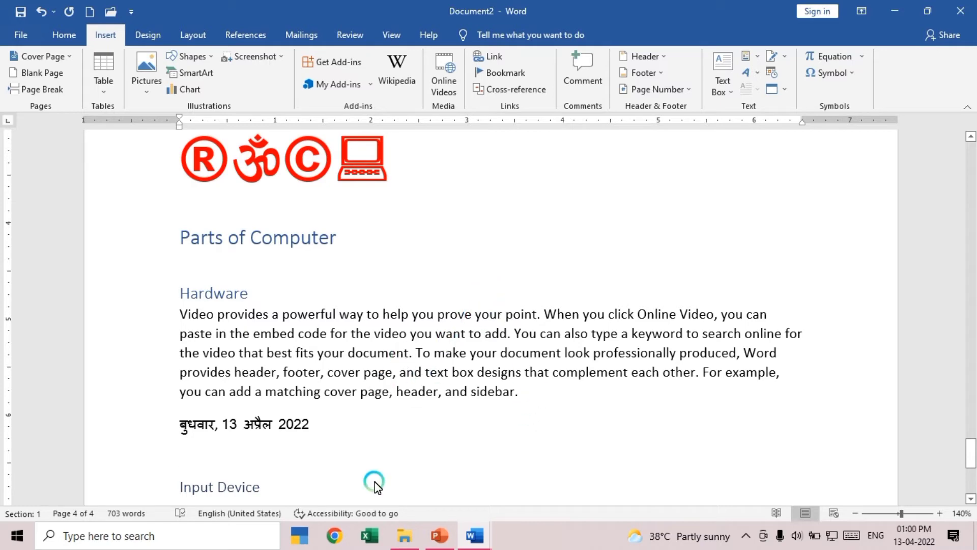
# Check the Overview slide in PowerPoint, and return to Document2 in Word
pyautogui.click(441, 536)
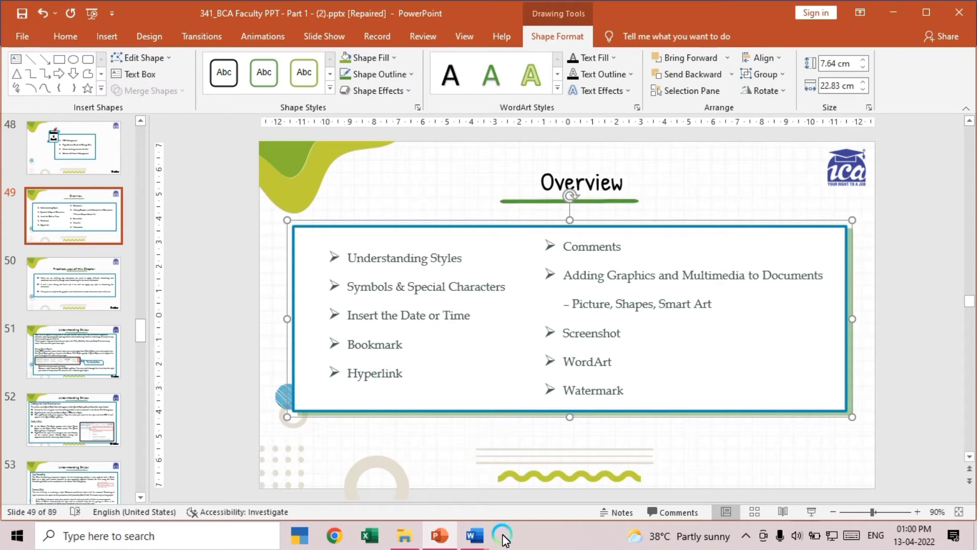
pyautogui.moveTo(474, 536)
pyautogui.click(514, 490)
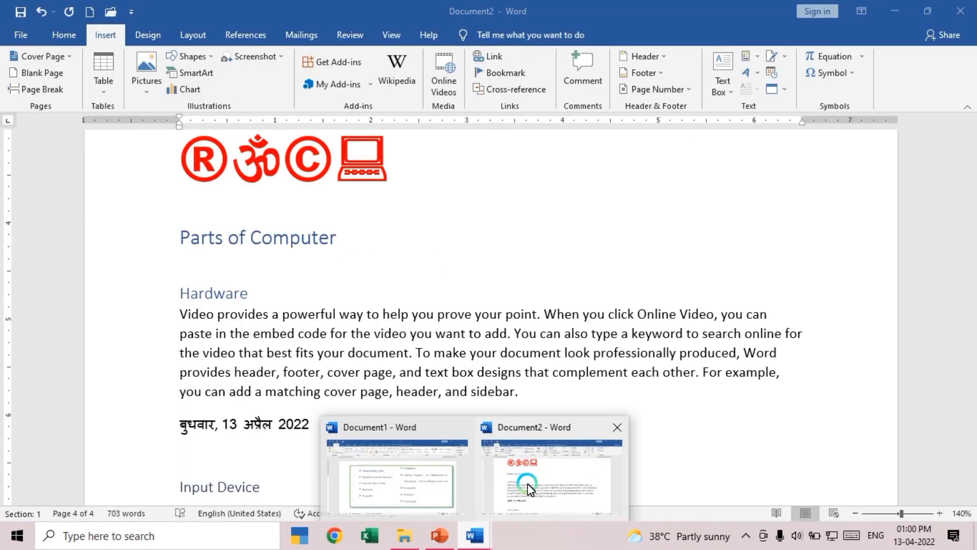
# Add a bookmark named mark1 to the words "To change" at the start of the Accuracy paragraph
pyautogui.scroll(10, 585, 425)
pyautogui.scroll(10, 587, 423)
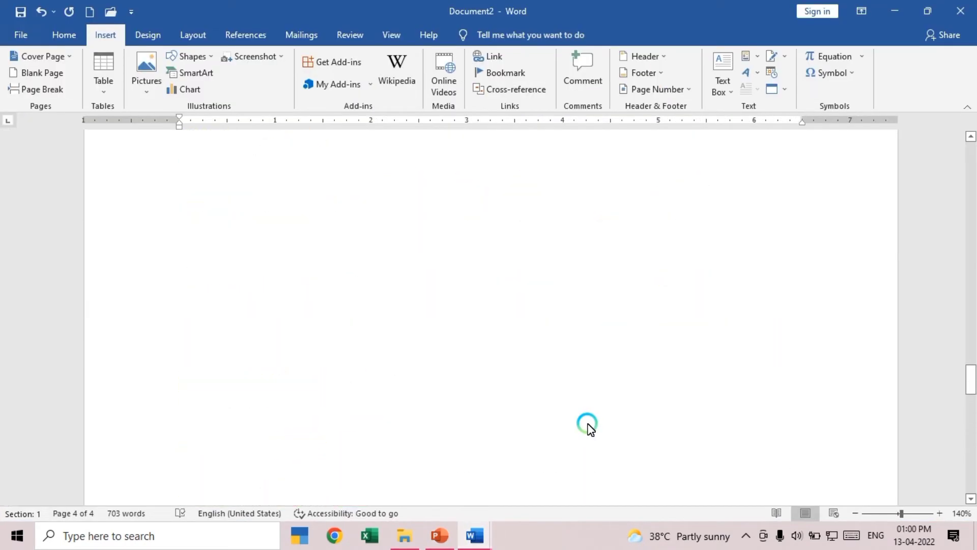
pyautogui.scroll(10, 588, 423)
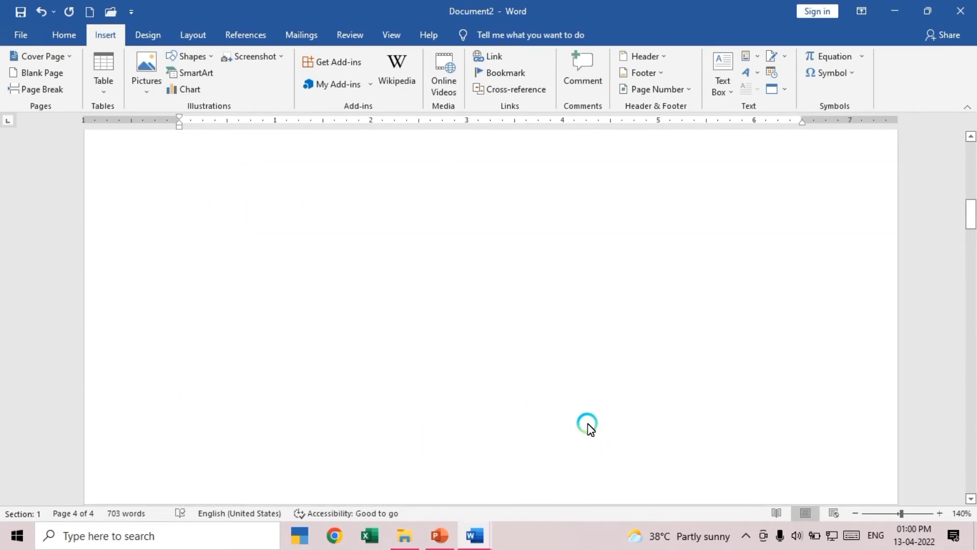
pyautogui.scroll(-10, 554, 455)
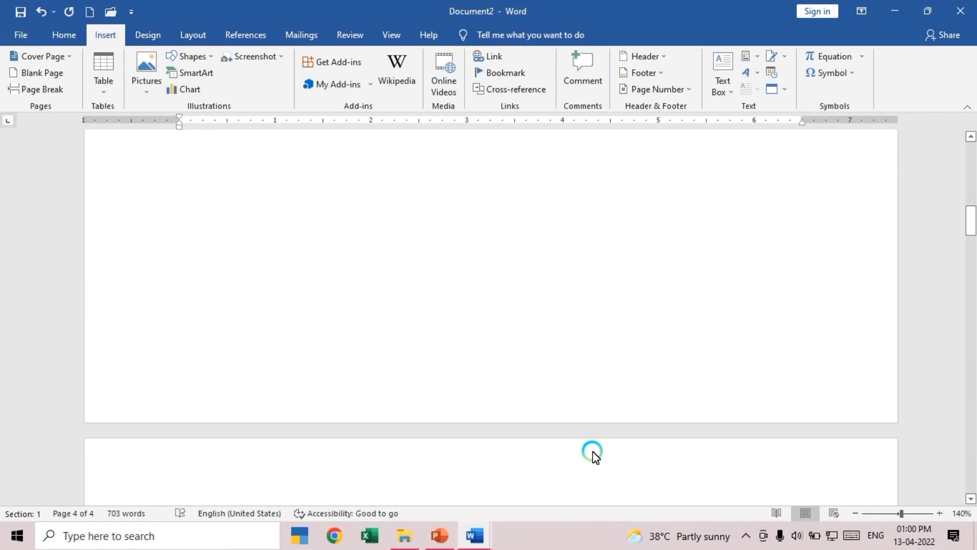
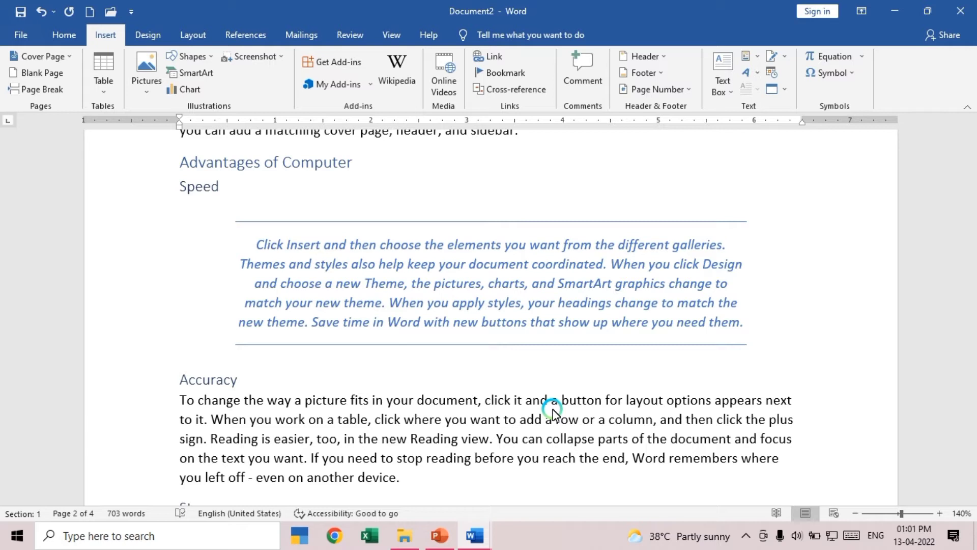
pyautogui.scroll(10, 553, 411)
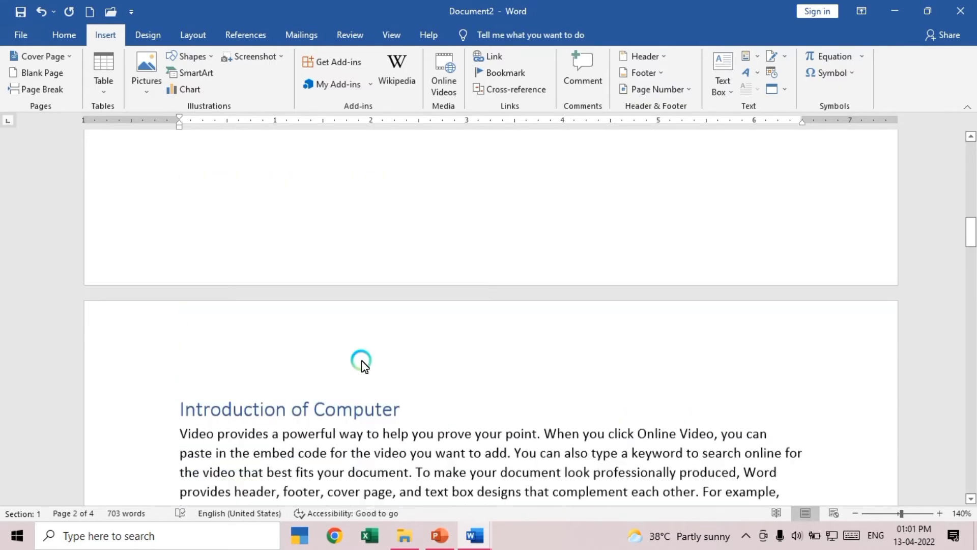
pyautogui.scroll(-15, 395, 378)
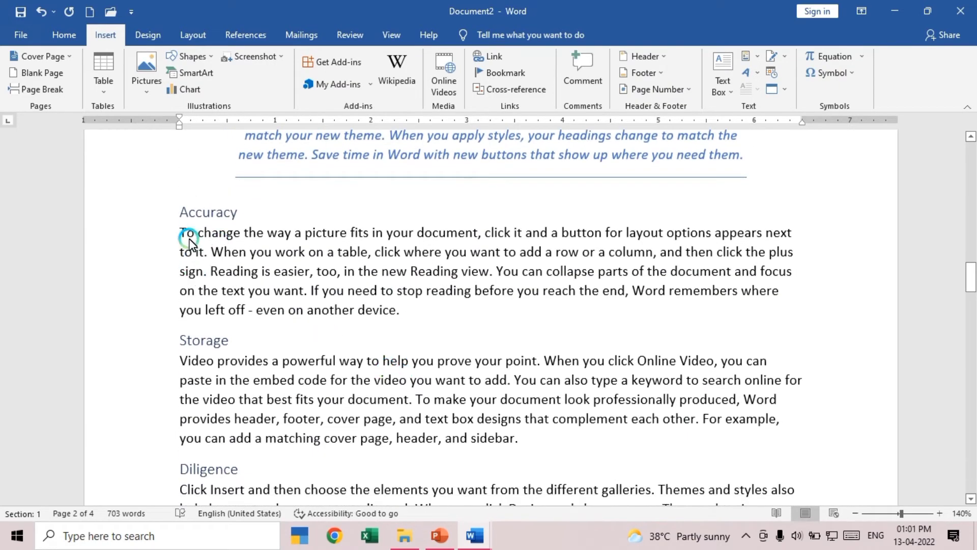
pyautogui.moveTo(183, 235); pyautogui.dragTo(230, 237)
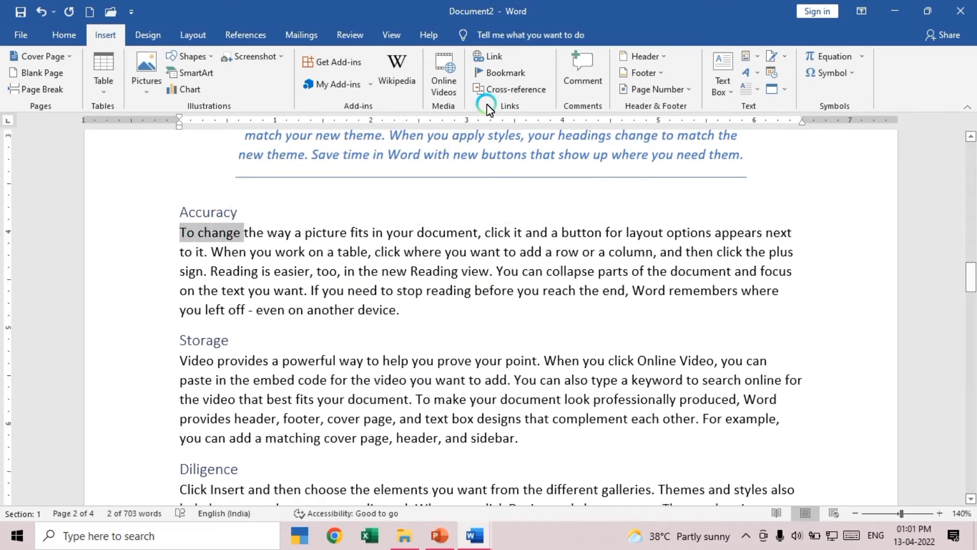
pyautogui.click(496, 74)
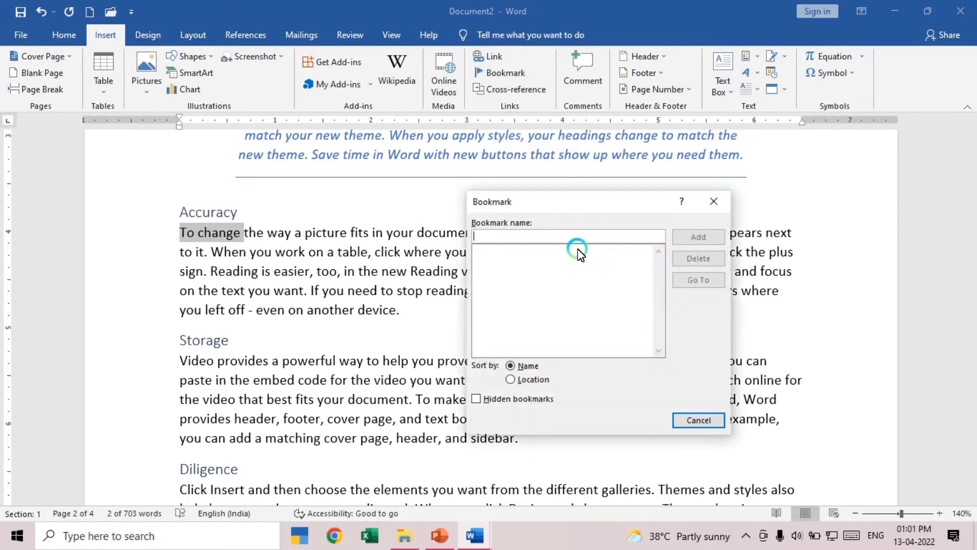
pyautogui.write('mark1')
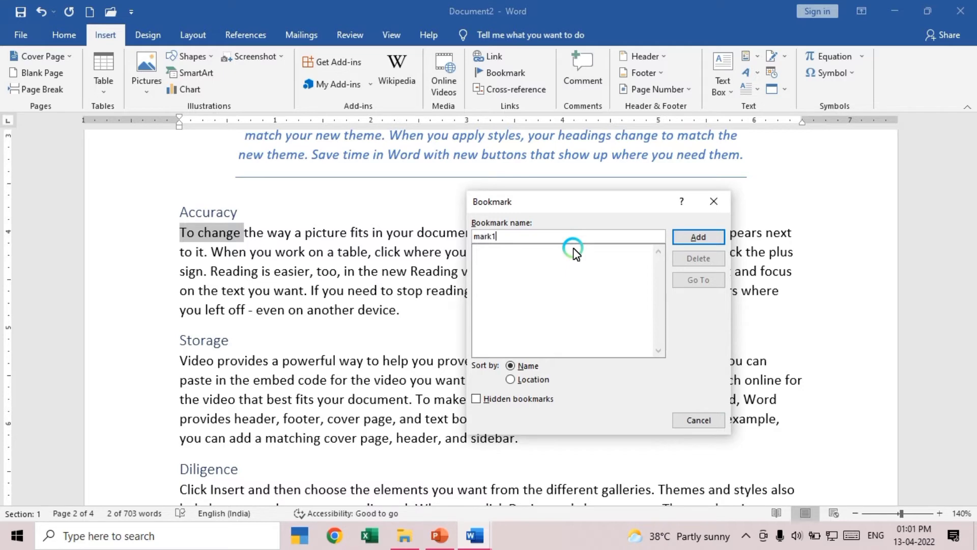
pyautogui.click(700, 237)
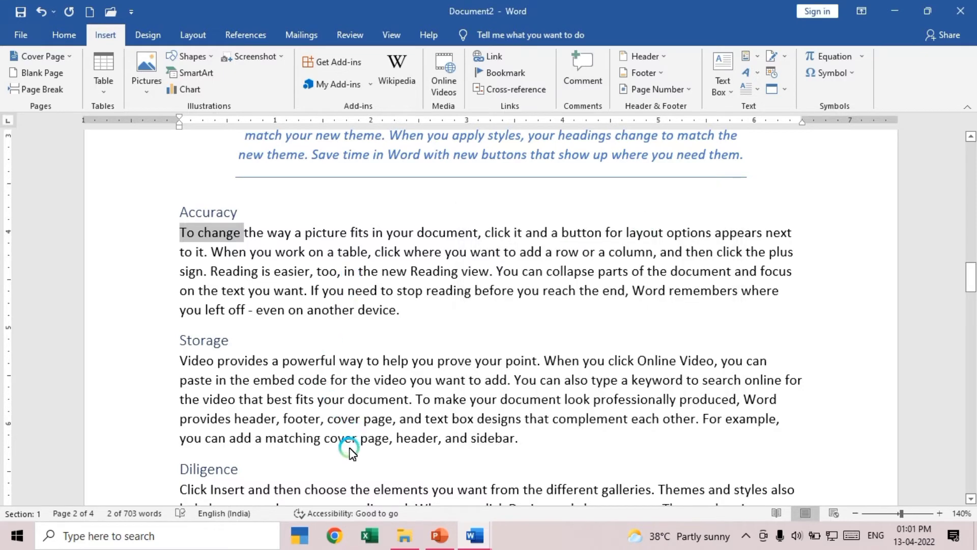
# Add a bookmark named mark2 to the word "theme" before "Save time in Word" in the Diligence paragraph
pyautogui.scroll(-3, 342, 443)
pyautogui.doubleClick(353, 405)
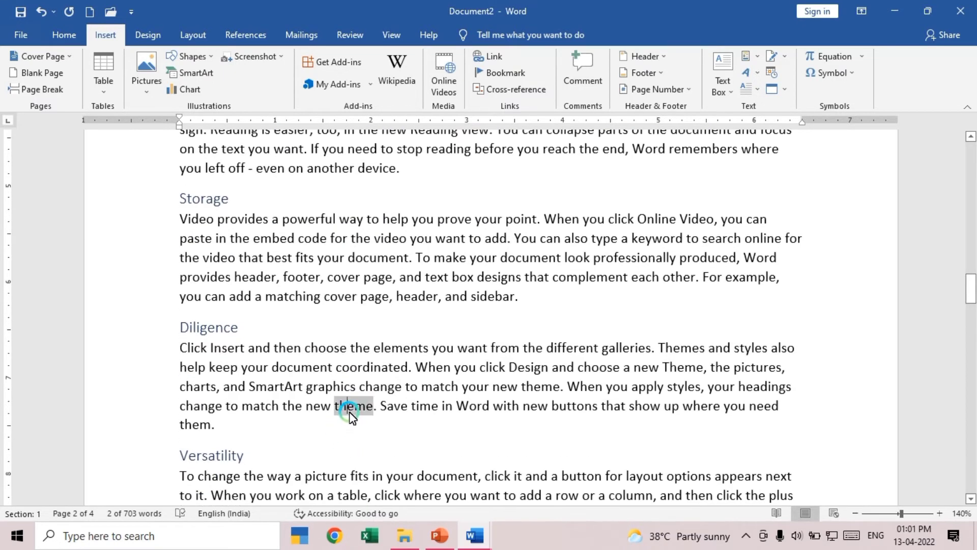
pyautogui.click(484, 84)
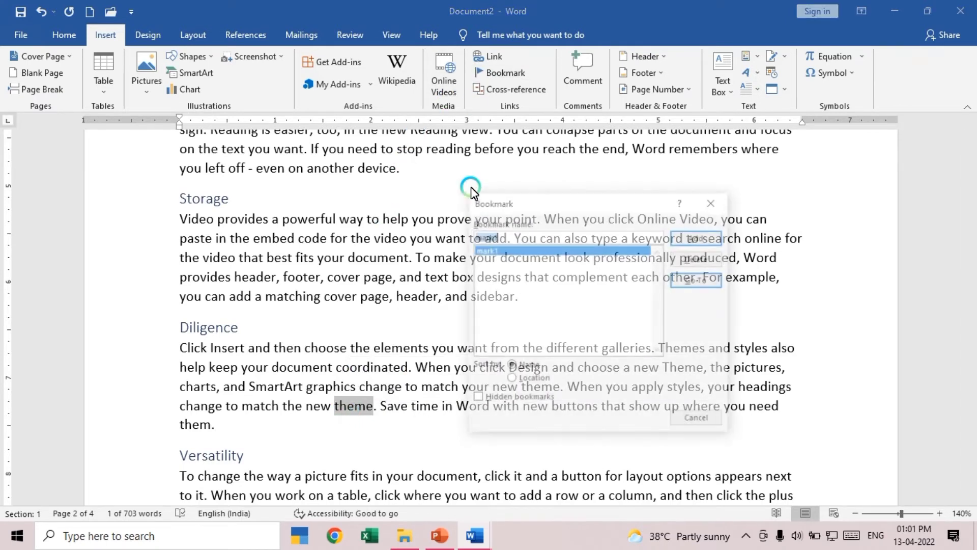
pyautogui.press('Right')
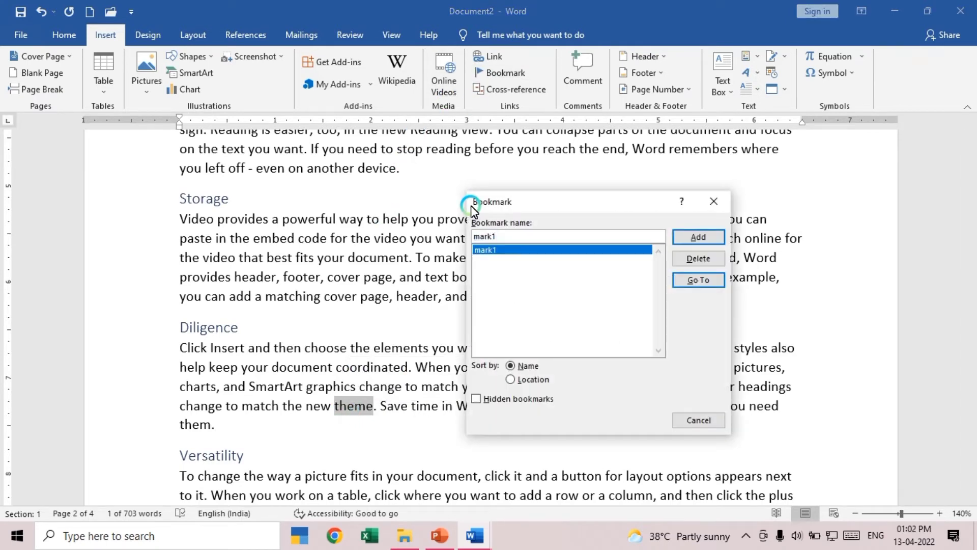
pyautogui.press('BackSpace')
pyautogui.write('2')
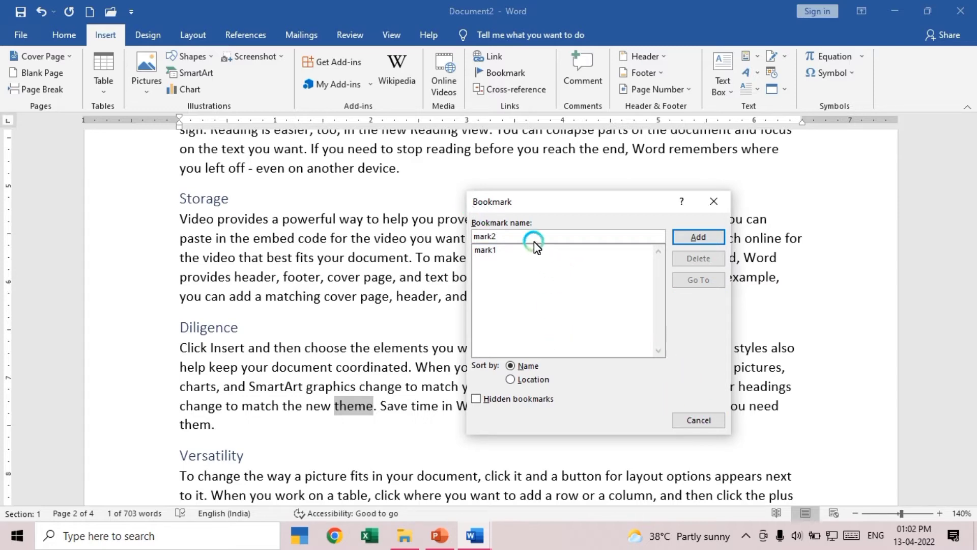
pyautogui.click(684, 238)
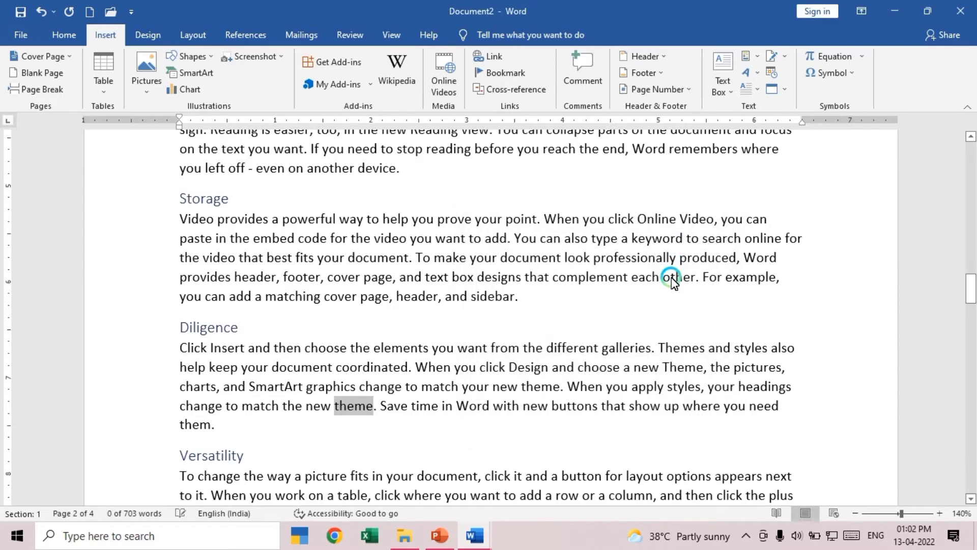
# Return to the table of contents on the first page, and use Go To to jump to the bookmark mark1
pyautogui.click(484, 365)
pyautogui.scroll(14, 519, 393)
pyautogui.scroll(7, 527, 399)
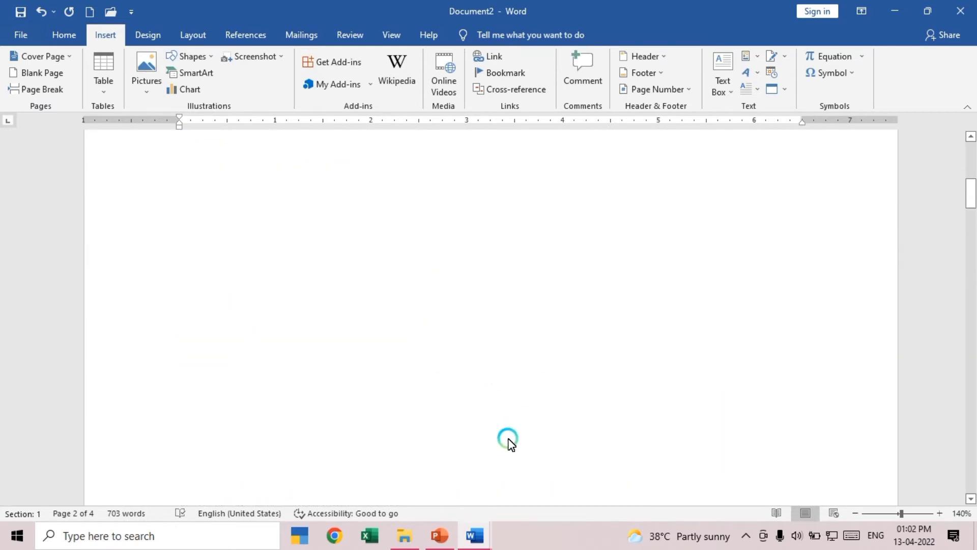
pyautogui.scroll(2, 537, 486)
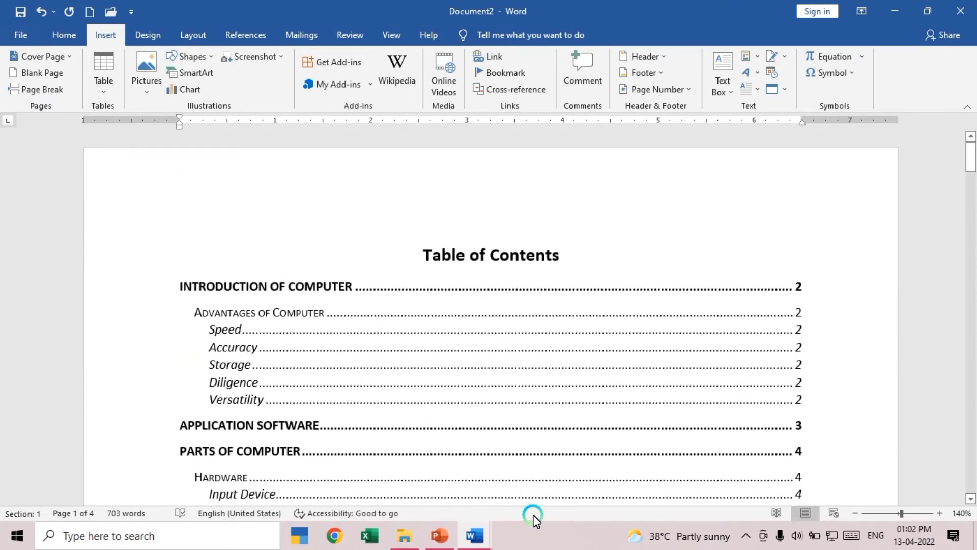
pyautogui.hotkey('ctrl', 'g')
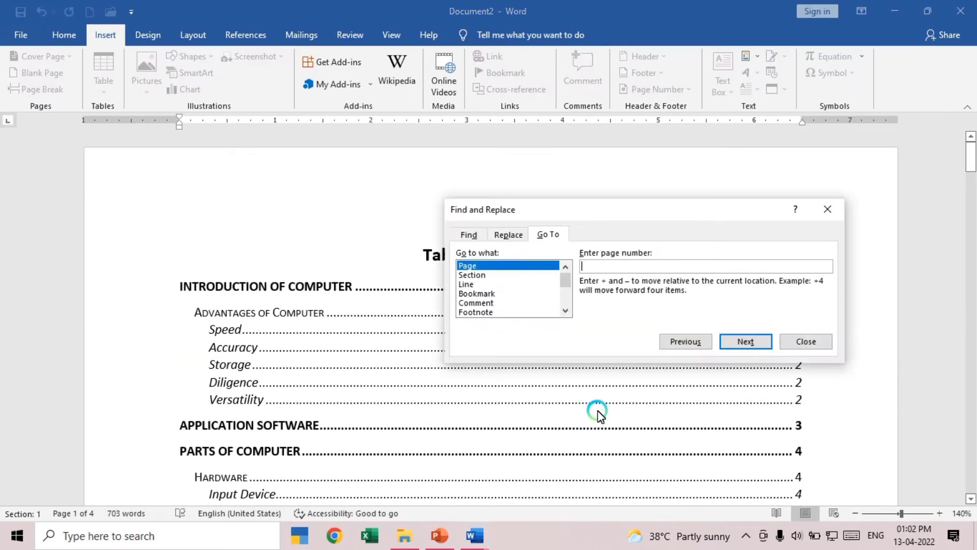
pyautogui.click(481, 294)
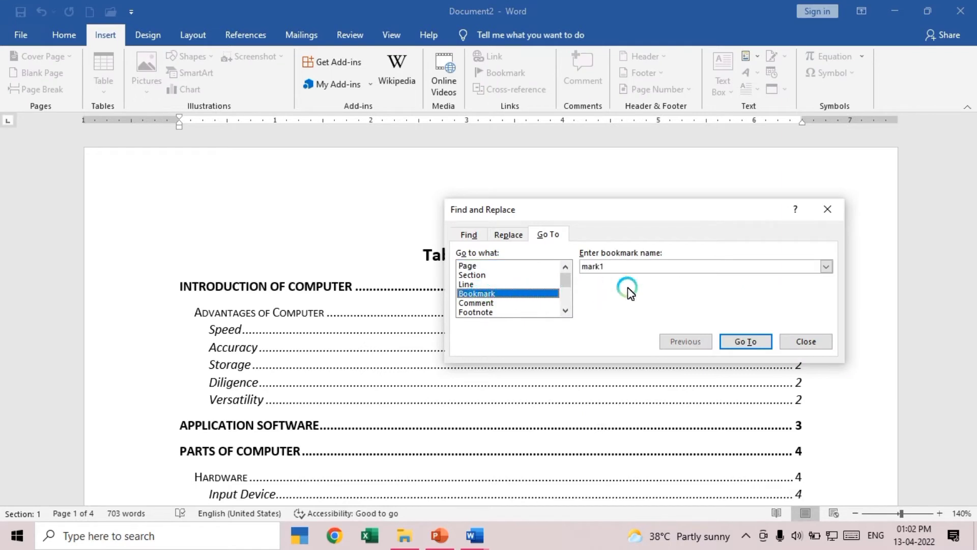
pyautogui.click(827, 264)
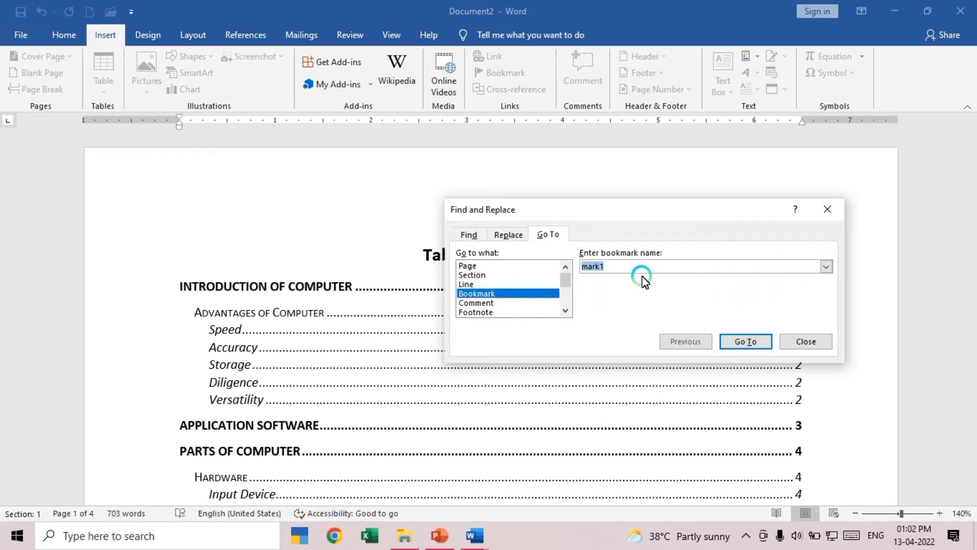
pyautogui.click(828, 266)
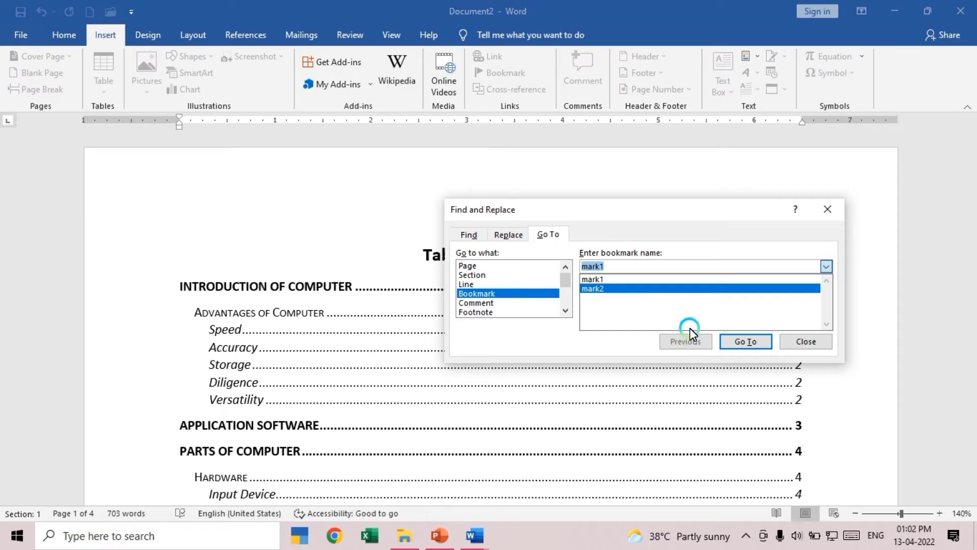
pyautogui.click(680, 279)
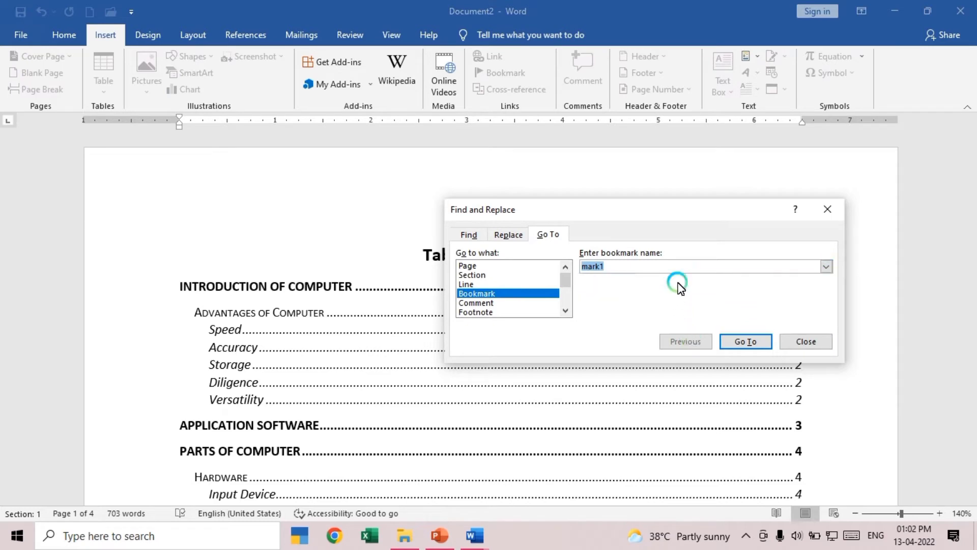
pyautogui.click(744, 336)
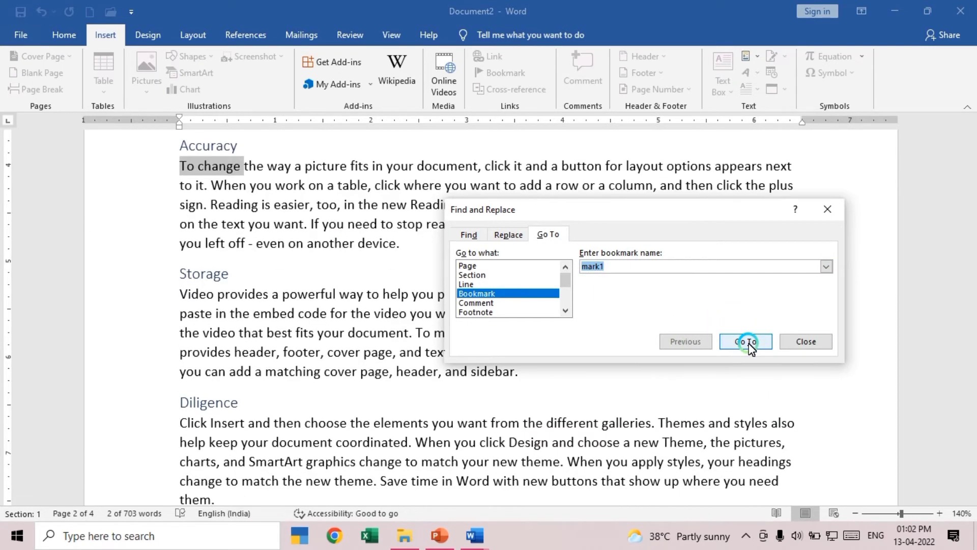
# Jump to the bookmark mark2 with Go To, and close the Find and Replace dialog
pyautogui.click(827, 267)
pyautogui.click(662, 288)
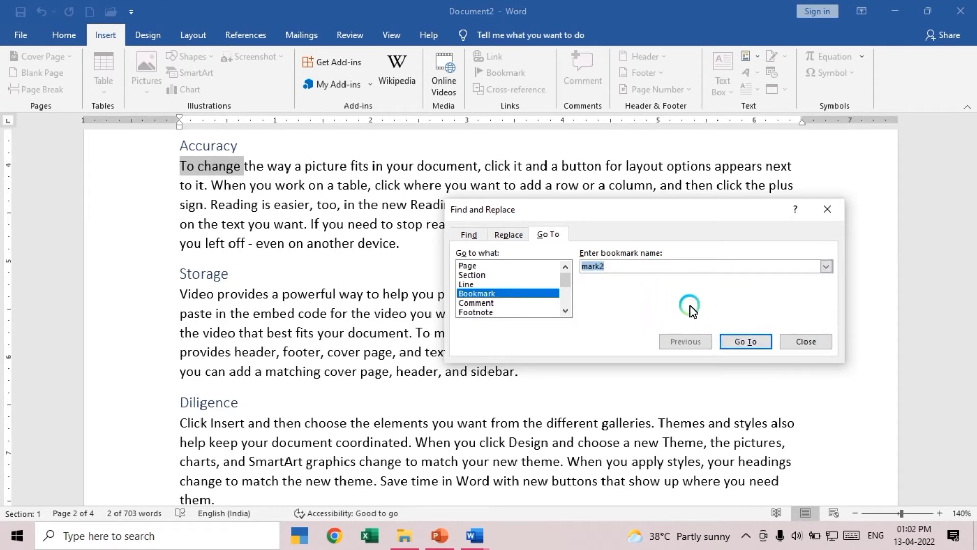
pyautogui.click(741, 342)
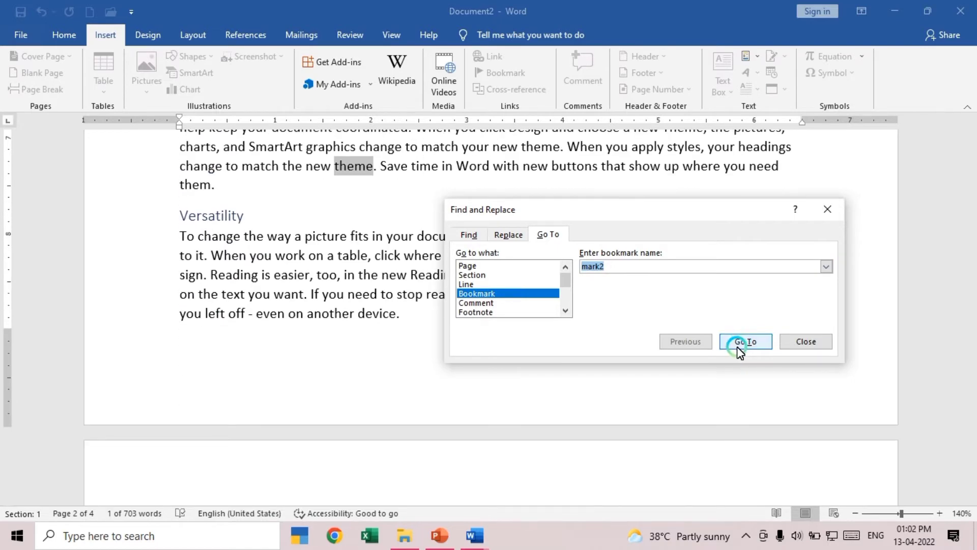
pyautogui.click(813, 338)
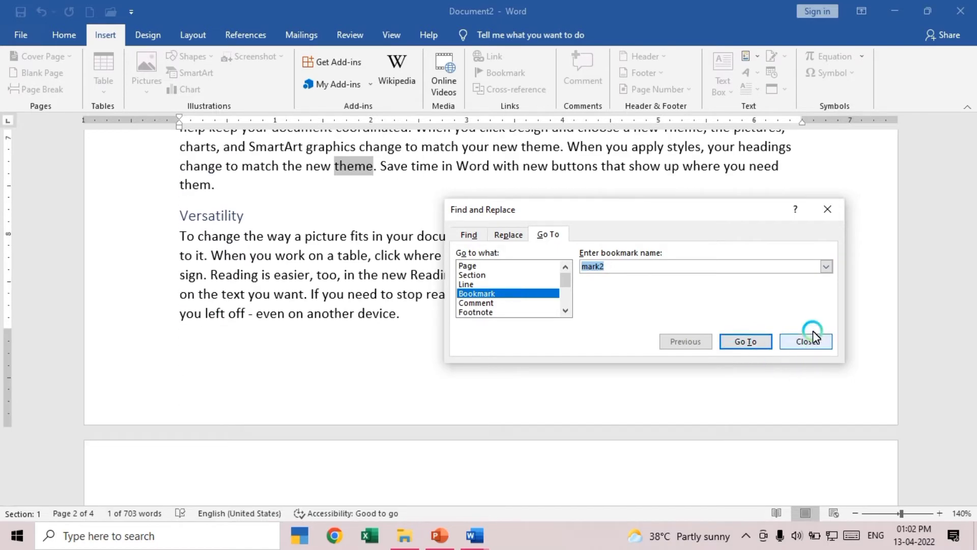
pyautogui.click(798, 338)
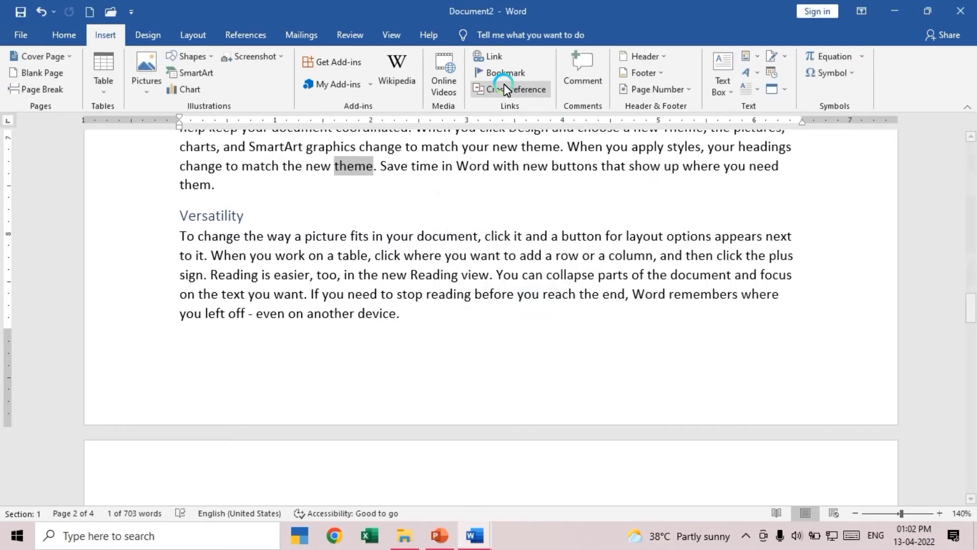
# Use the Bookmark dialog to jump to mark1 and to mark2, and close the dialog
pyautogui.click(504, 74)
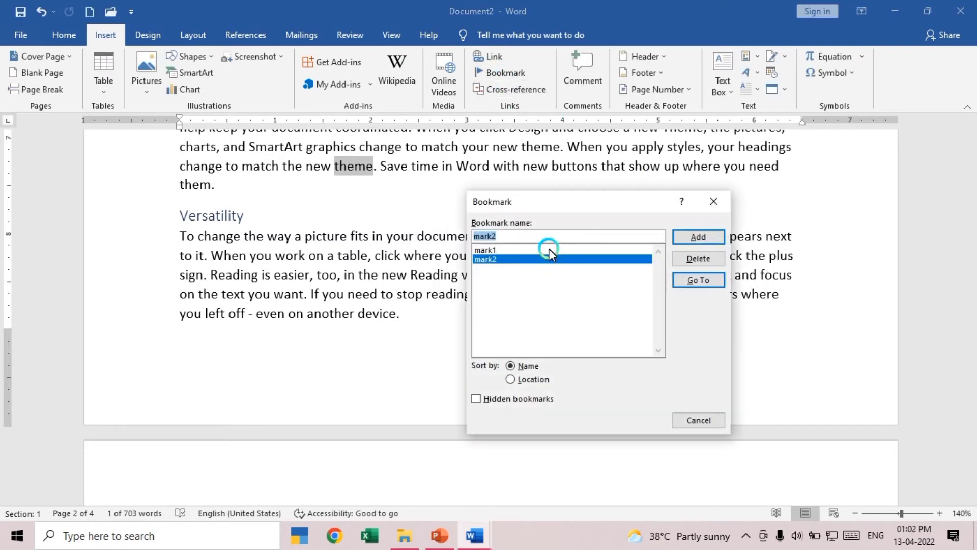
pyautogui.click(695, 280)
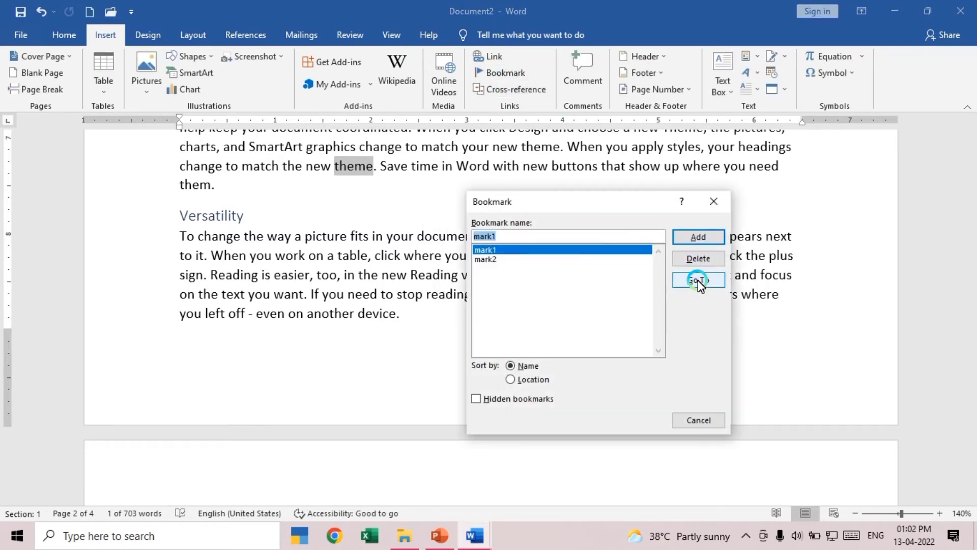
pyautogui.click(529, 254)
pyautogui.click(529, 259)
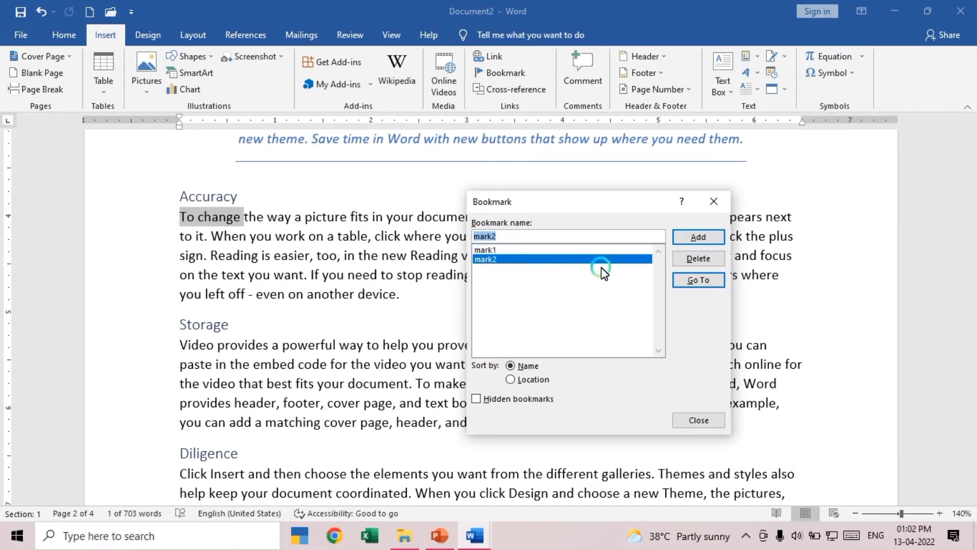
pyautogui.click(696, 280)
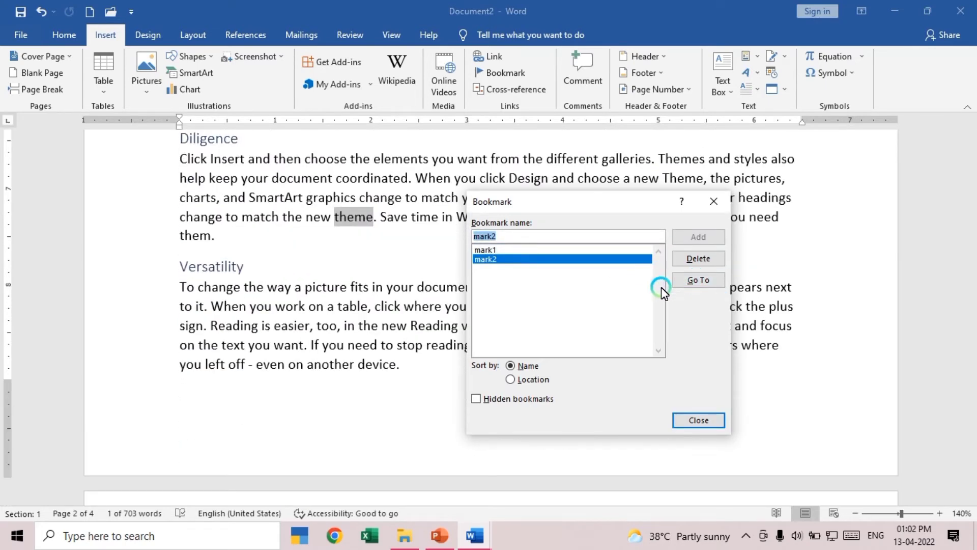
pyautogui.click(698, 422)
# Check the topic list in Document1, and return to Document2
pyautogui.moveTo(475, 536)
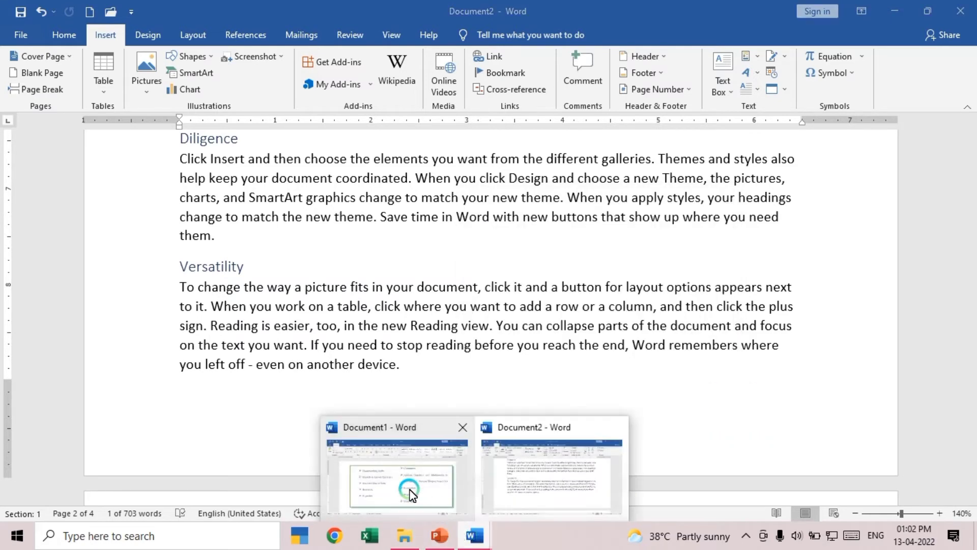
pyautogui.click(407, 493)
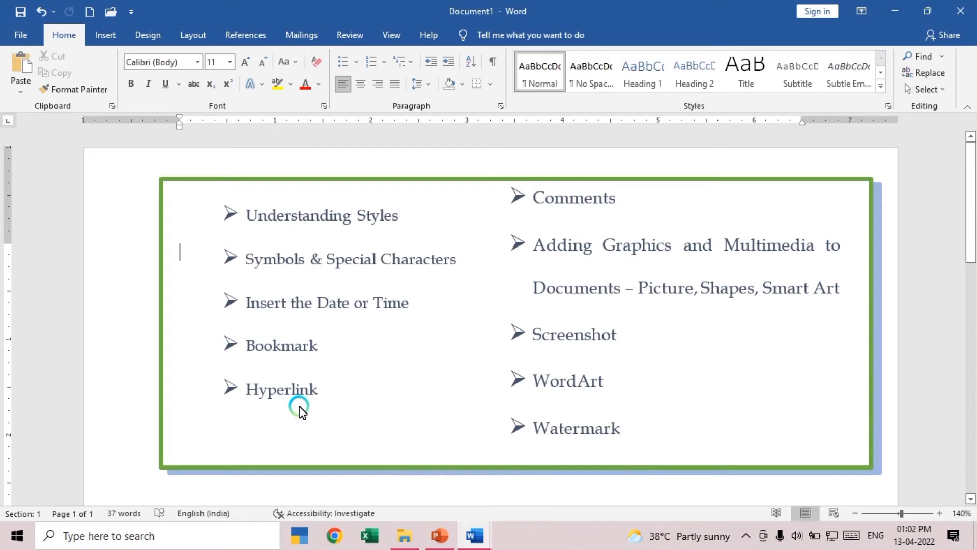
pyautogui.moveTo(475, 532)
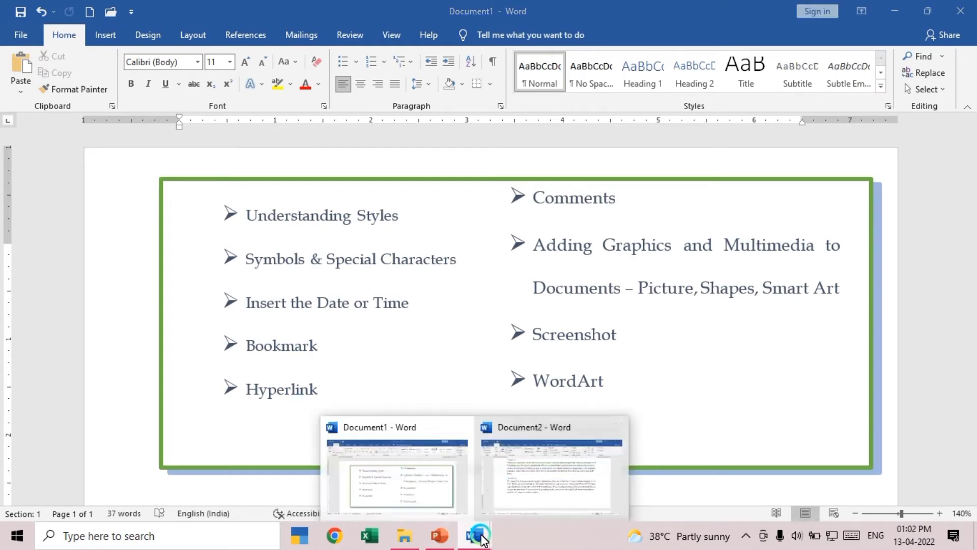
pyautogui.click(527, 471)
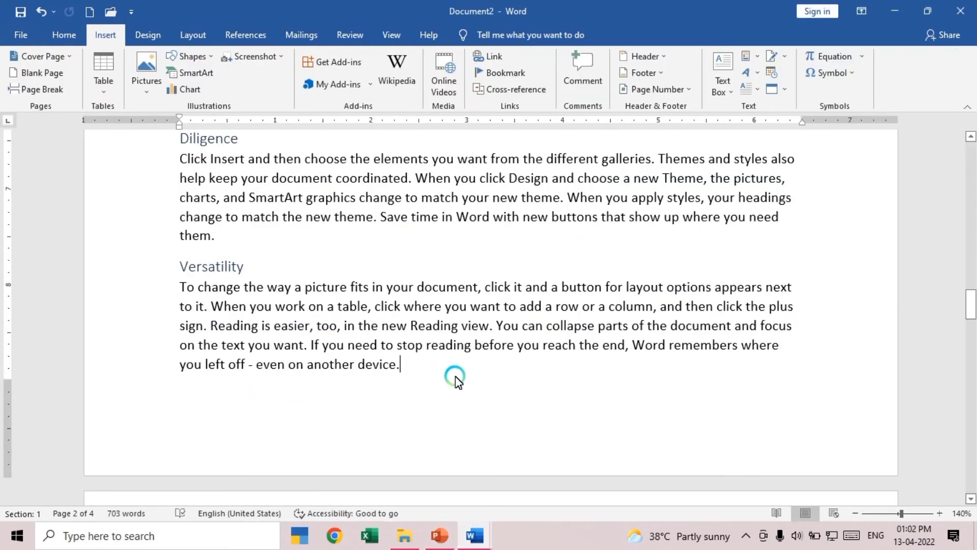
# Add an empty paragraph below the text under the Accuracy heading
pyautogui.scroll(5, 454, 375)
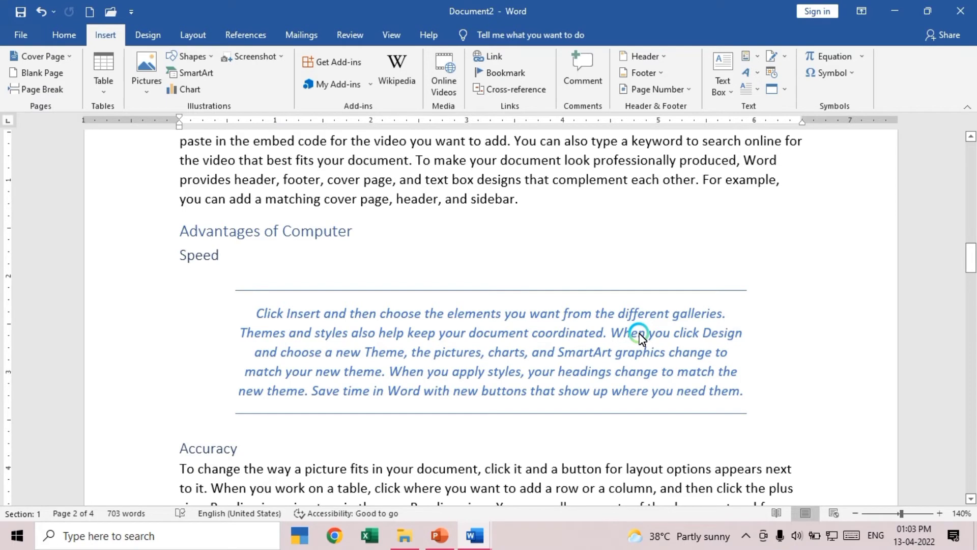
pyautogui.scroll(-4, 641, 338)
pyautogui.click(413, 359)
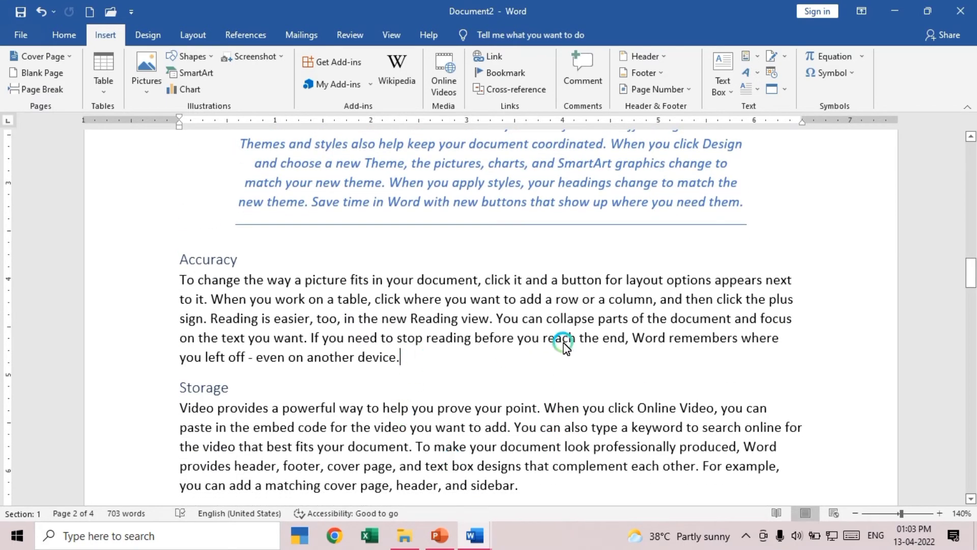
pyautogui.press('Return')
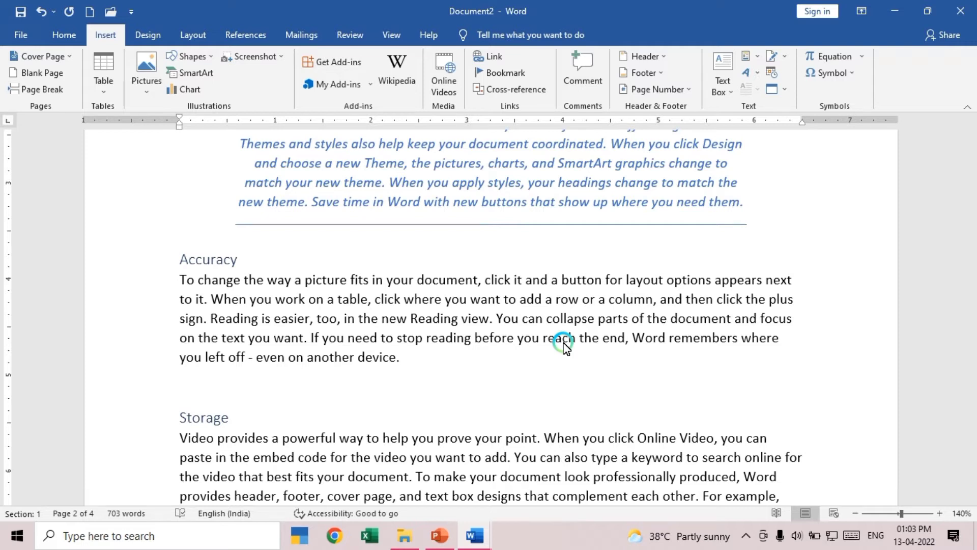
# Insert a hyperlink in the empty paragraph to the existing file BCA File Set 1.xlsx from Desktop, BCA Exam, BCA
pyautogui.click(506, 85)
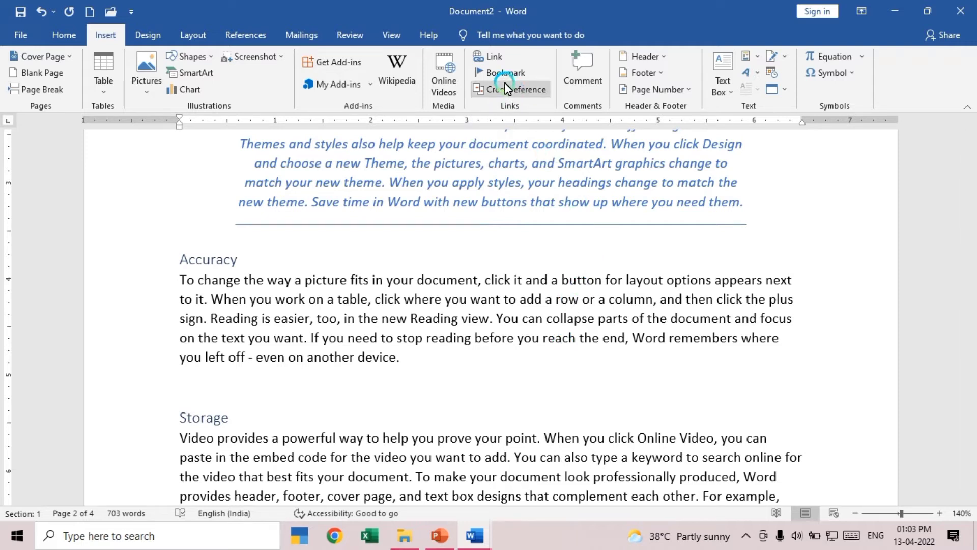
pyautogui.click(493, 57)
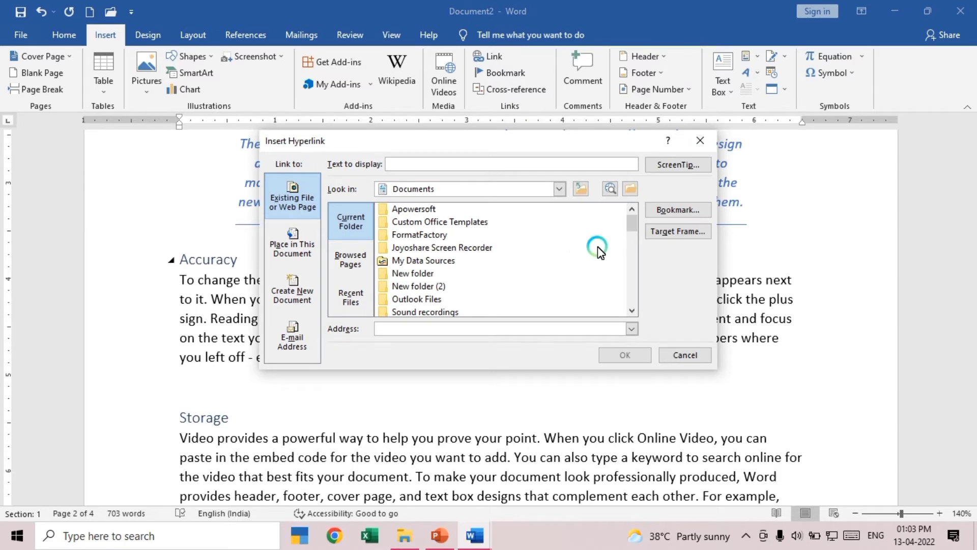
pyautogui.moveTo(630, 224)
pyautogui.mouseDown()
pyautogui.moveTo(630, 304)
pyautogui.moveTo(629, 209)
pyautogui.mouseUp()
pyautogui.click(630, 189)
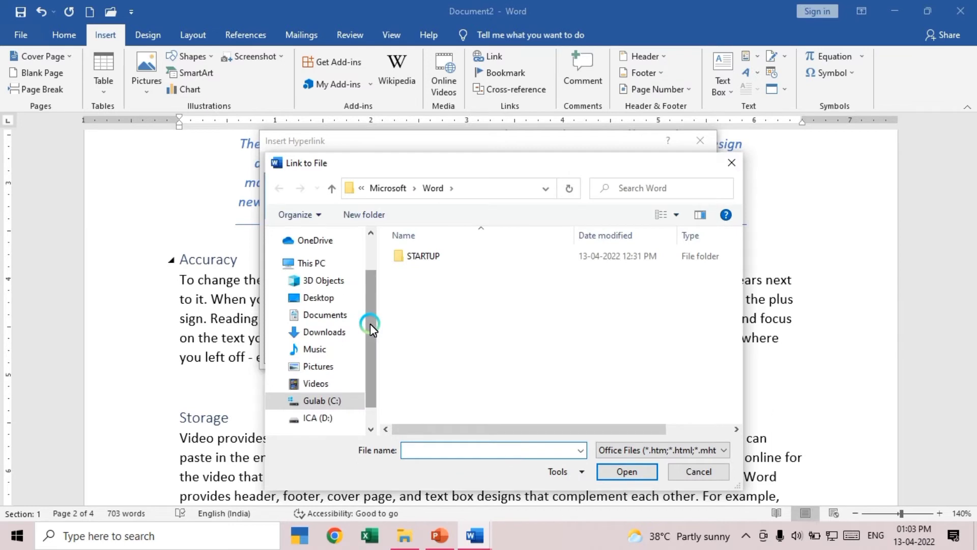
pyautogui.click(337, 304)
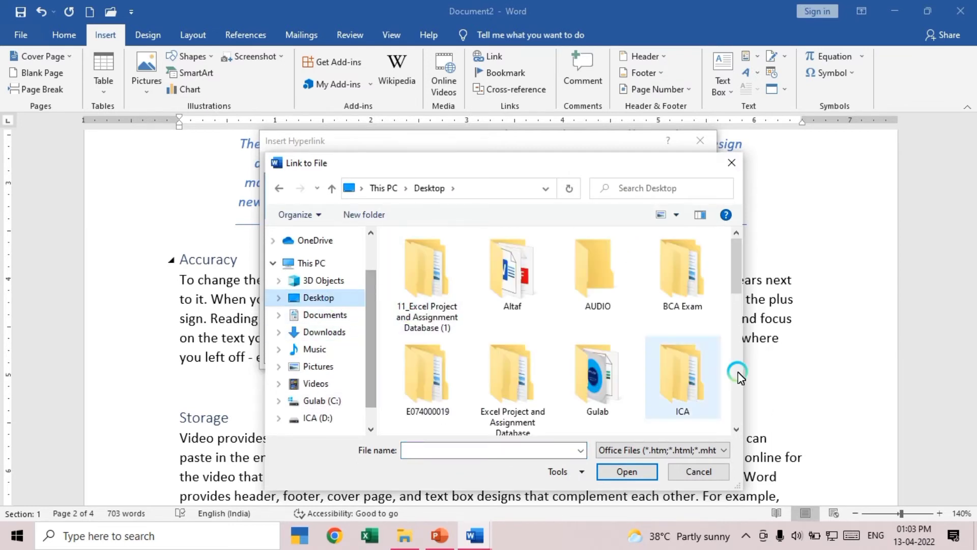
pyautogui.doubleClick(682, 269)
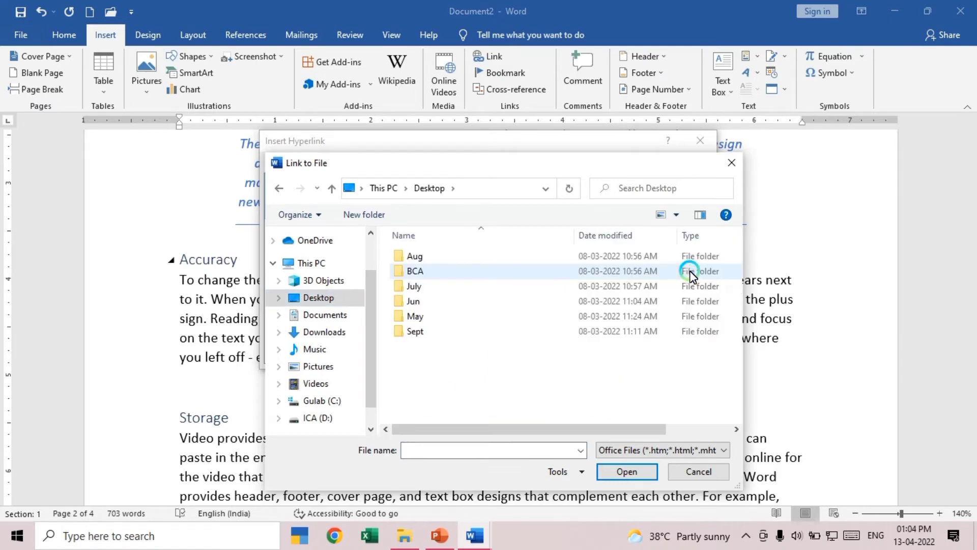
pyautogui.doubleClick(402, 270)
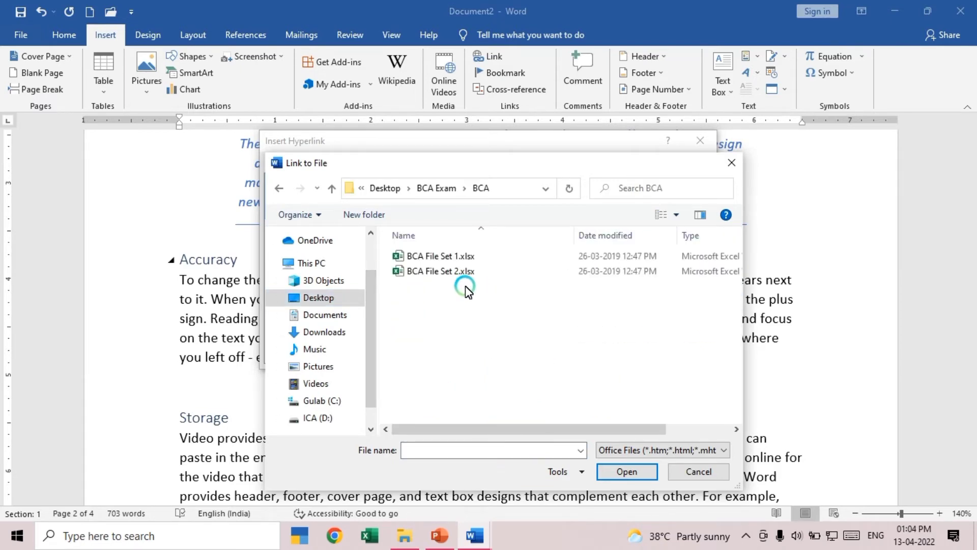
pyautogui.click(456, 257)
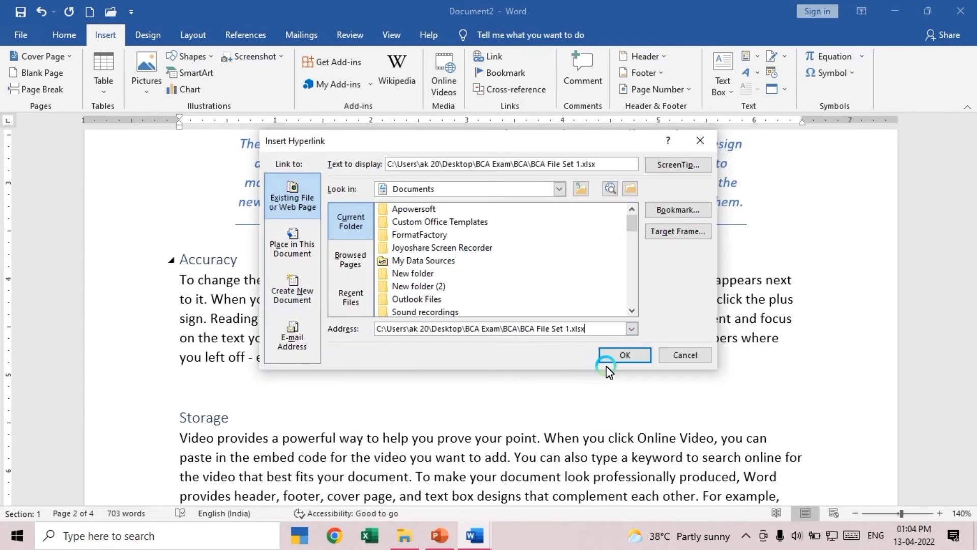
pyautogui.click(618, 353)
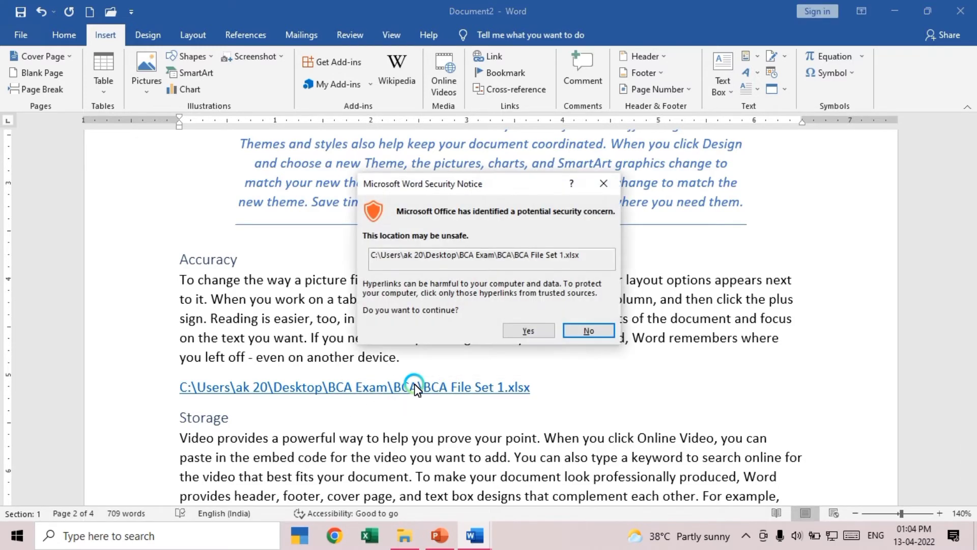
# Follow the new hyperlink to the Excel workbook, allowing it past the security notice, and close the workbook
pyautogui.click(522, 332)
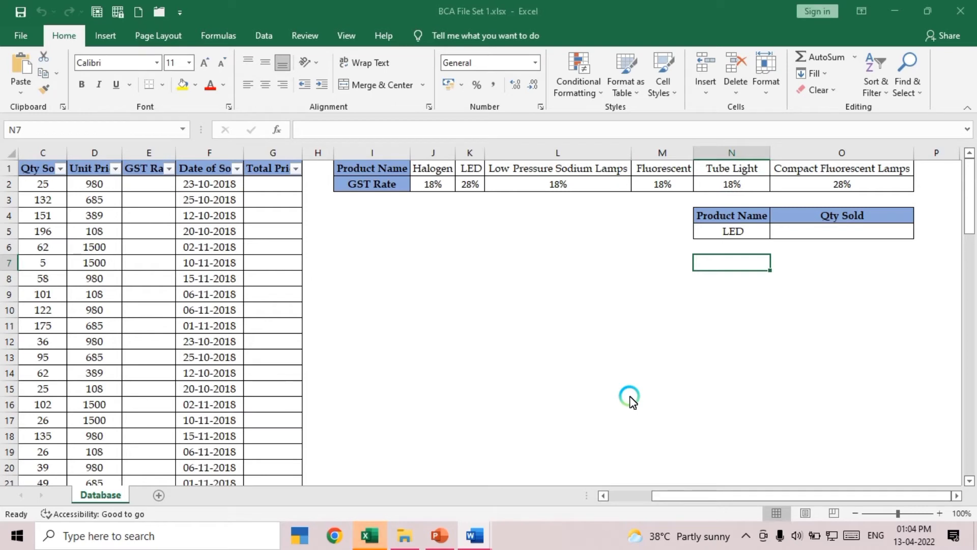
pyautogui.click(965, 10)
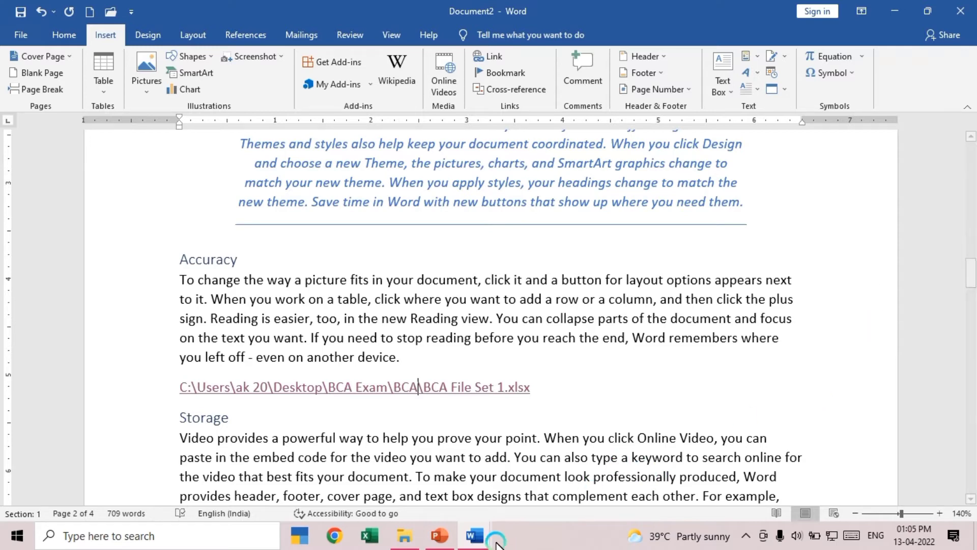
# Look up the next topic in Document1's list, and switch back to Document2
pyautogui.click(473, 536)
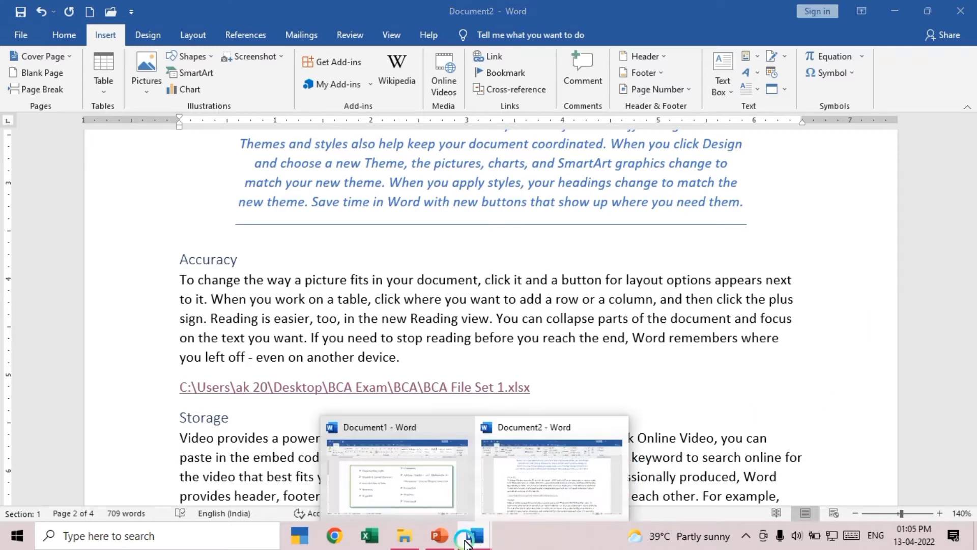
pyautogui.click(434, 509)
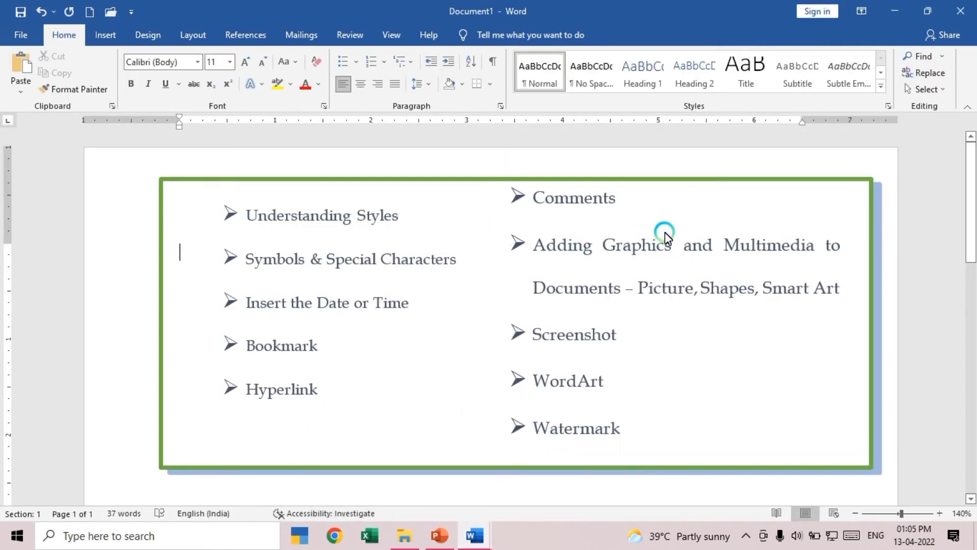
pyautogui.click(474, 535)
pyautogui.click(547, 509)
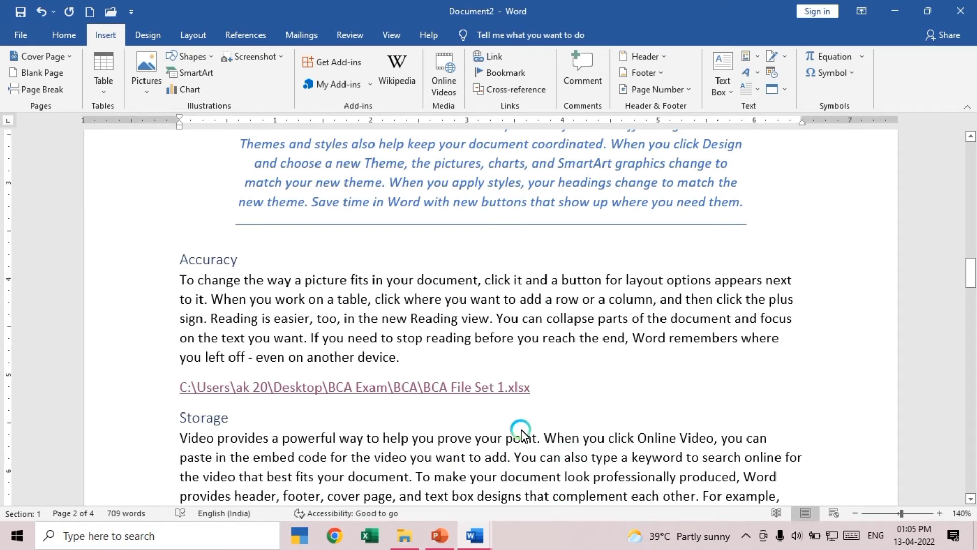
# Select the word "professionally" in the paragraph under the Storage heading
pyautogui.scroll(-3, 442, 421)
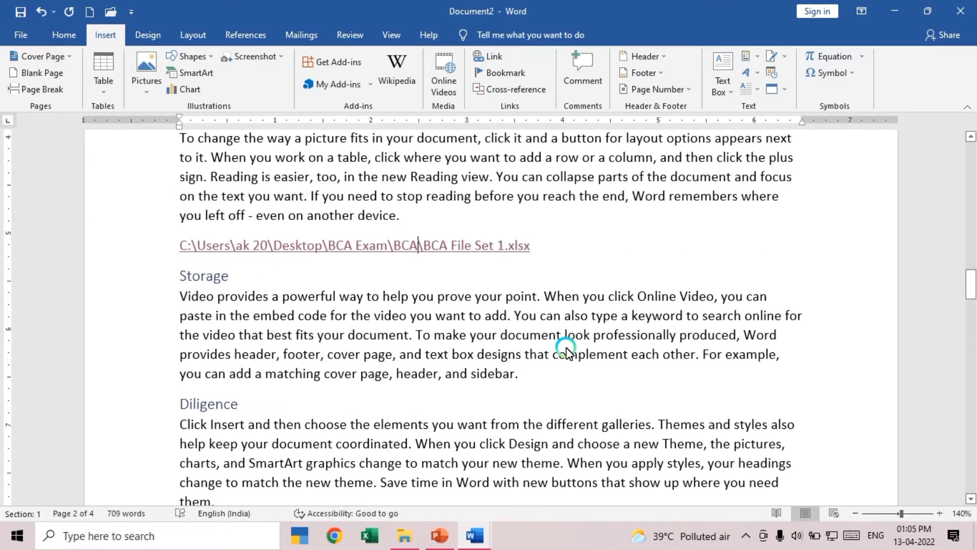
pyautogui.doubleClick(615, 335)
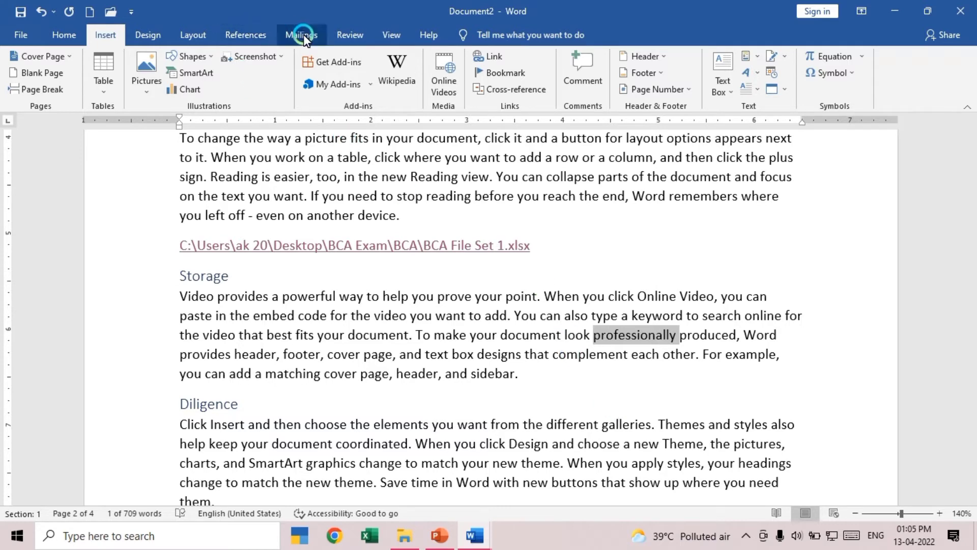
# Add the comment "jasdklf jklas jfdkl ajsdlf jklsa jfkl asjklf jlkas jfklsa jklf jasklfjklsa" to the word "professionally" in the Storage paragraph, then close the Revisions pane
pyautogui.click(349, 35)
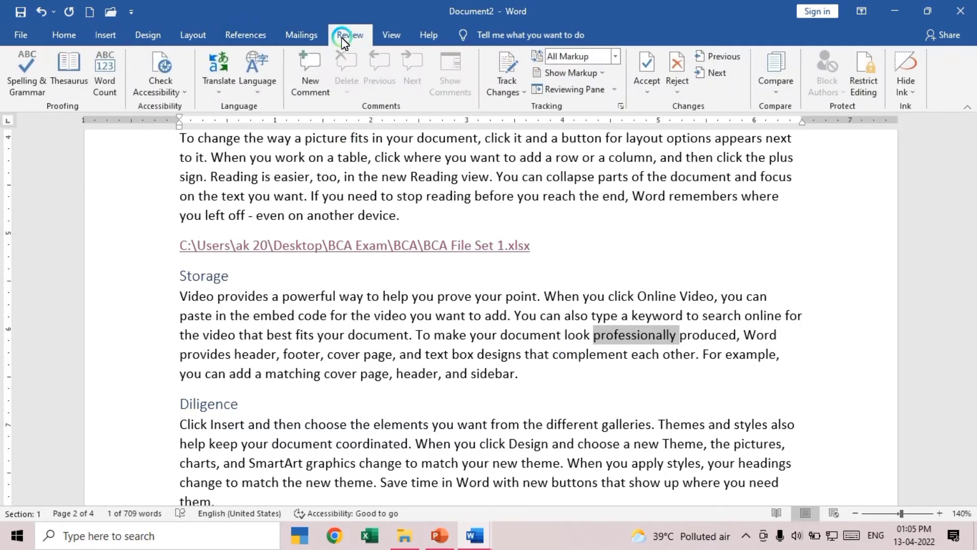
pyautogui.click(311, 63)
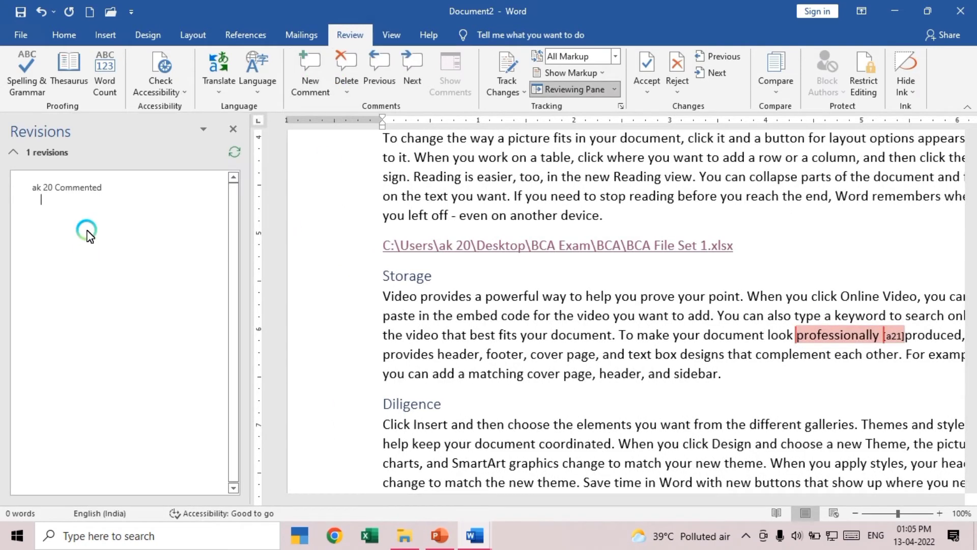
pyautogui.write('jasdklf jklas jfdkl ajsdlf jklsa jfkl asjklf')
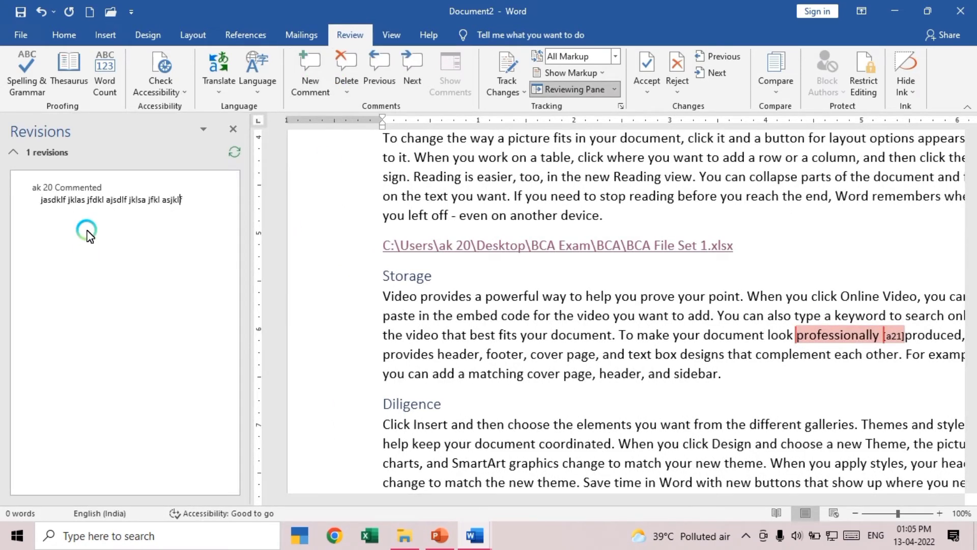
pyautogui.write(' jlkas jfklsa jklf jasklfjklsa')
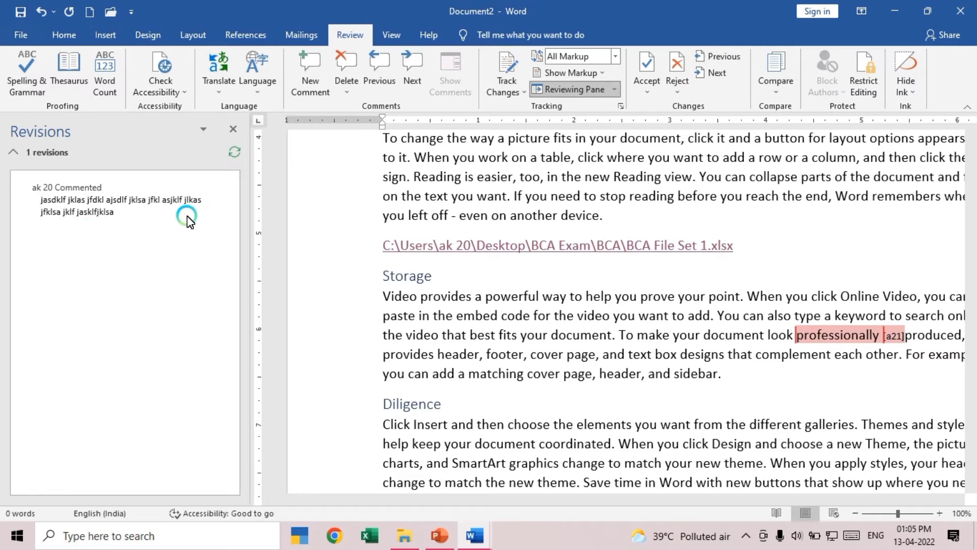
pyautogui.click(234, 129)
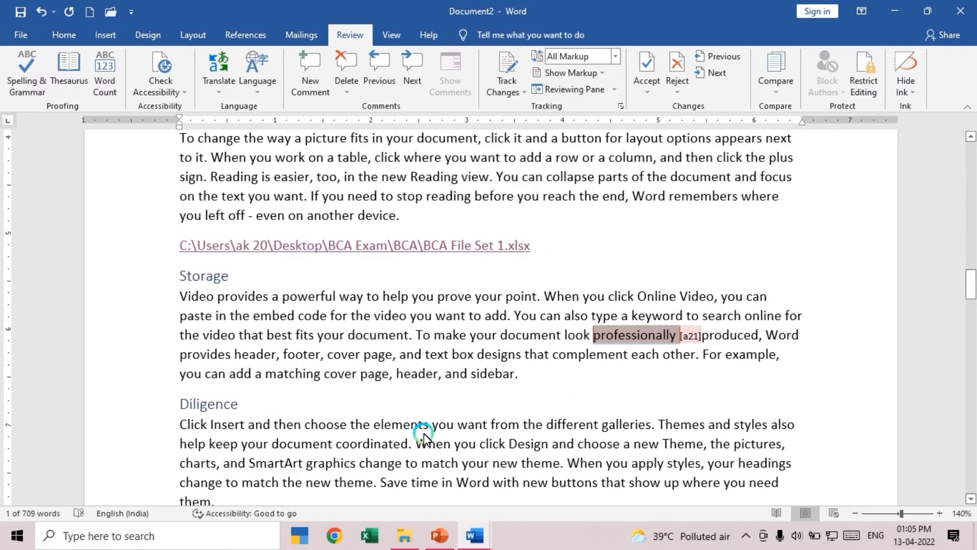
pyautogui.click(608, 374)
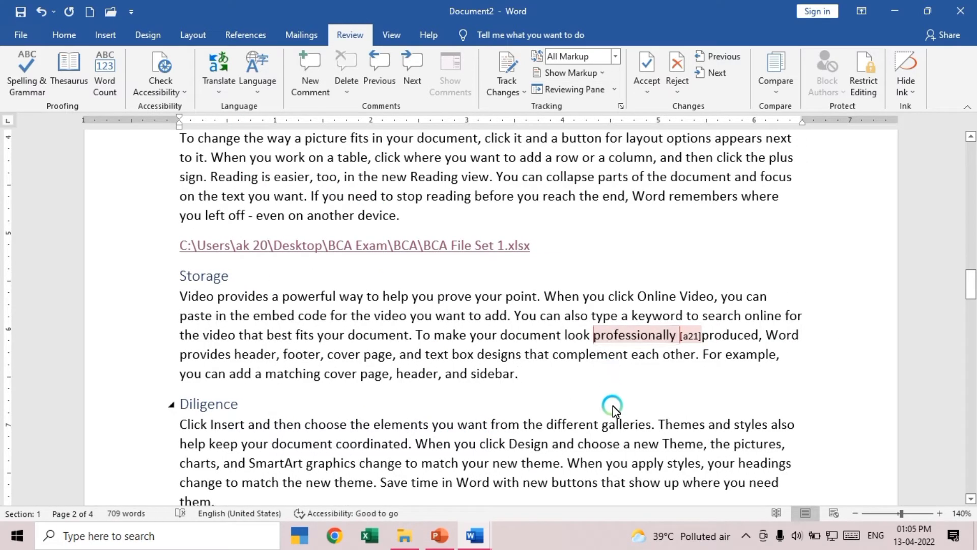
# Hide the comments from the document's displayed markup
pyautogui.moveTo(646, 337)
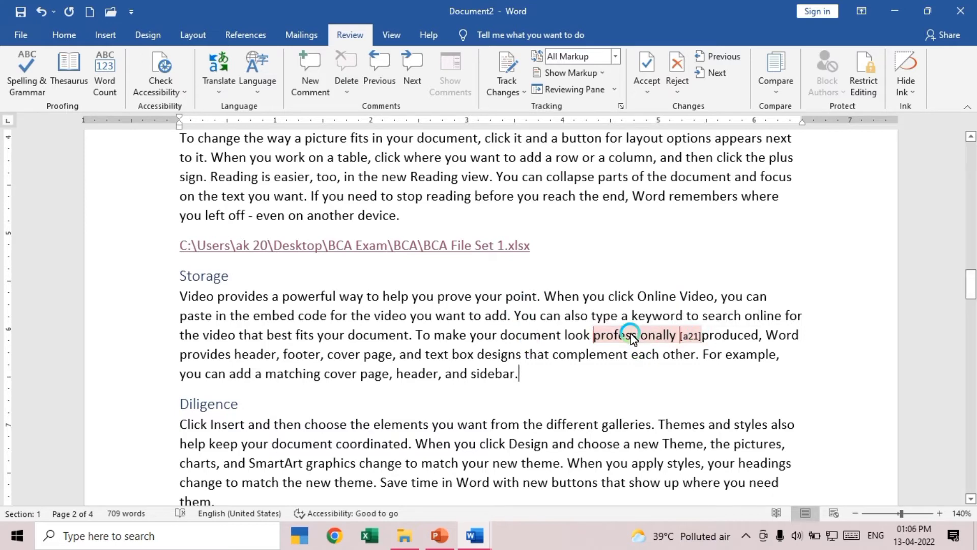
pyautogui.click(604, 77)
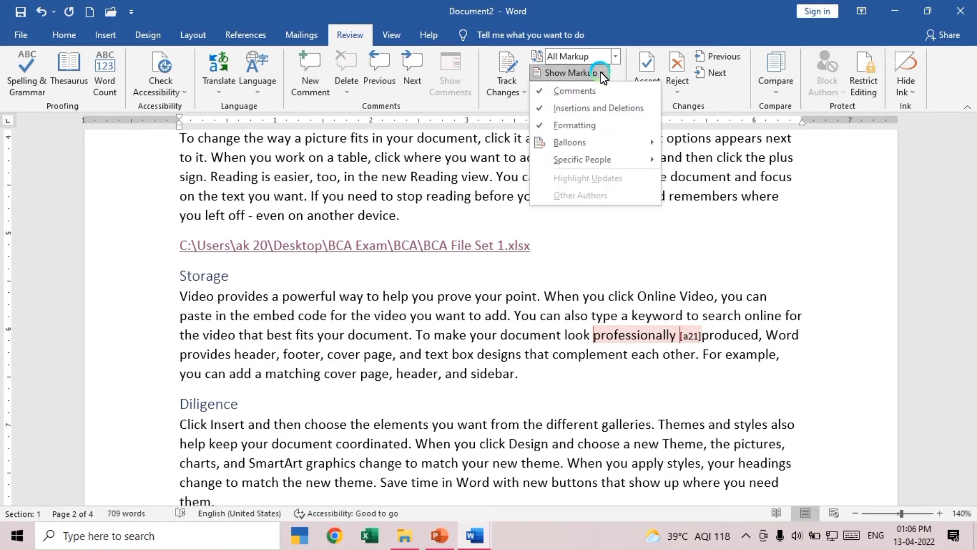
pyautogui.click(570, 90)
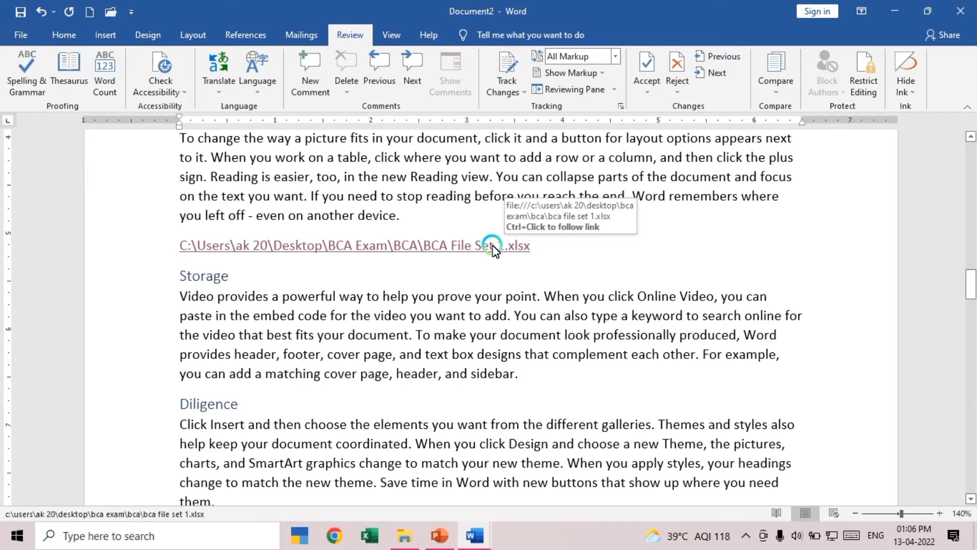
pyautogui.hotkey('ctrl', 's')
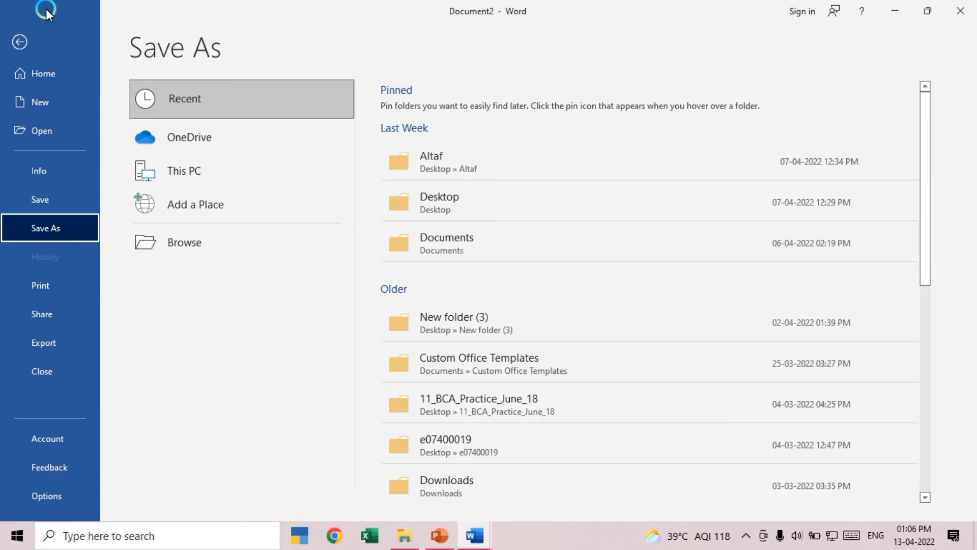
pyautogui.click(21, 42)
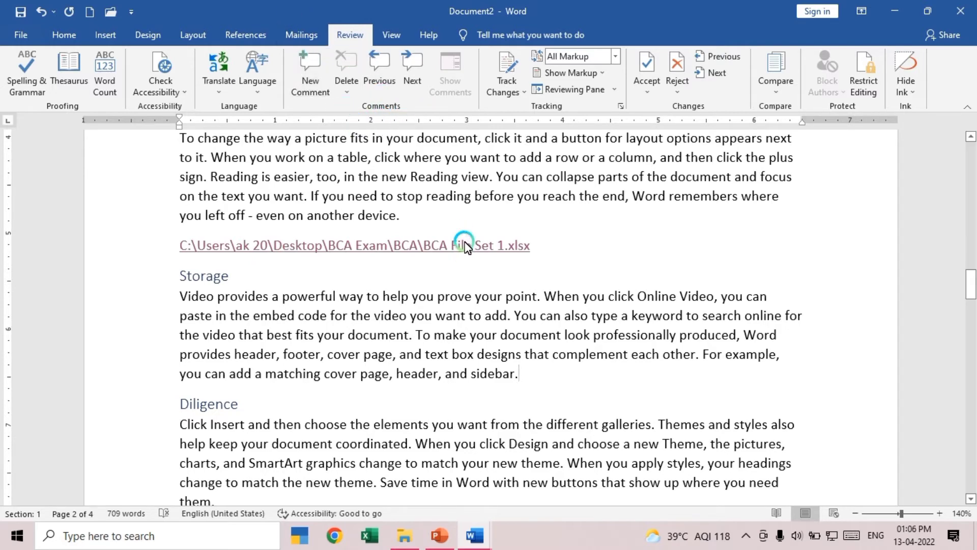
# Go to the next comment from any reviewer, starting from the Accuracy paragraph, and close the Find and Replace dialog
pyautogui.click(471, 277)
pyautogui.scroll(4, 377, 161)
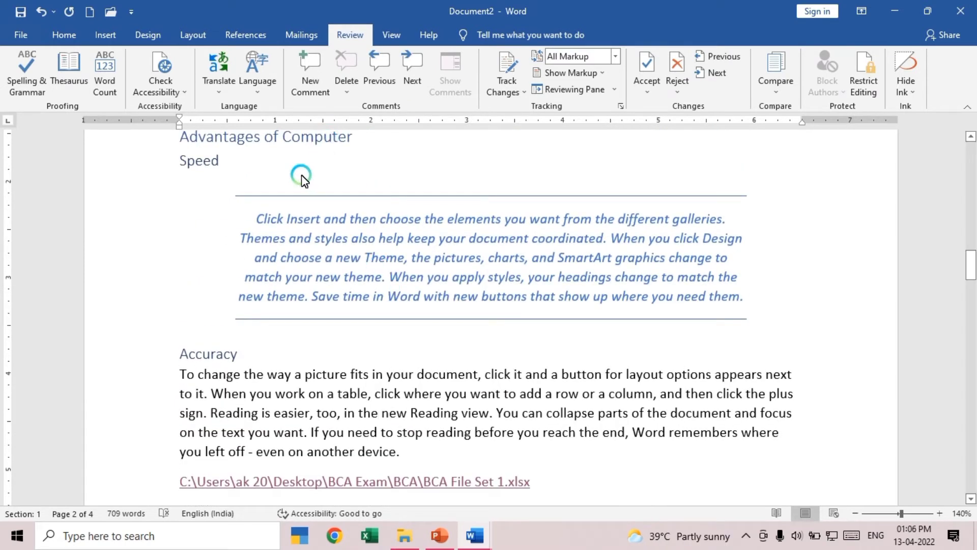
pyautogui.click(70, 33)
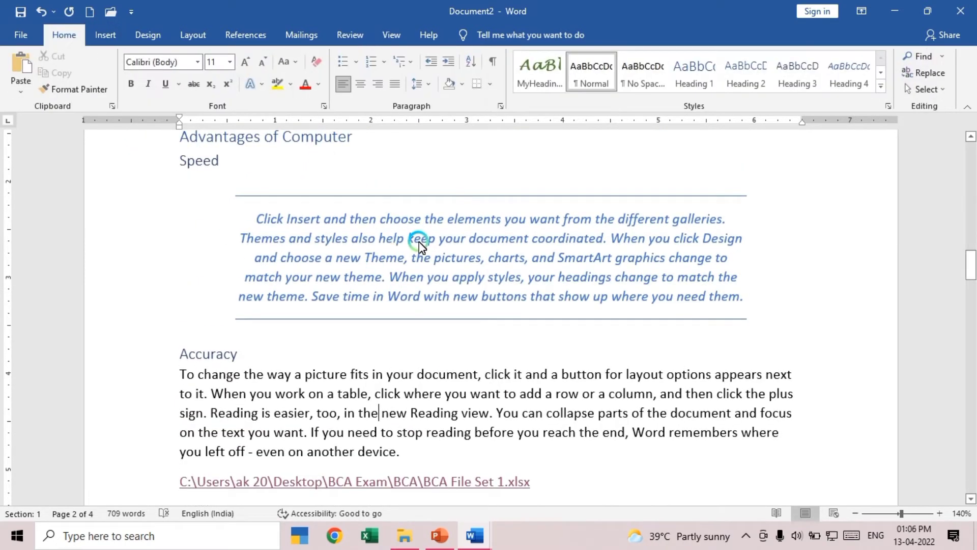
pyautogui.click(339, 36)
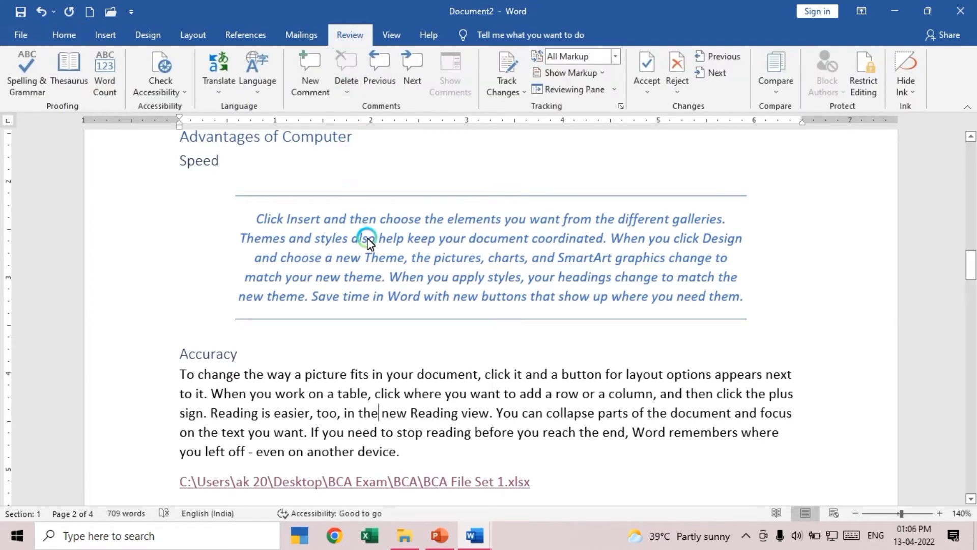
pyautogui.hotkey('ctrl', 'g')
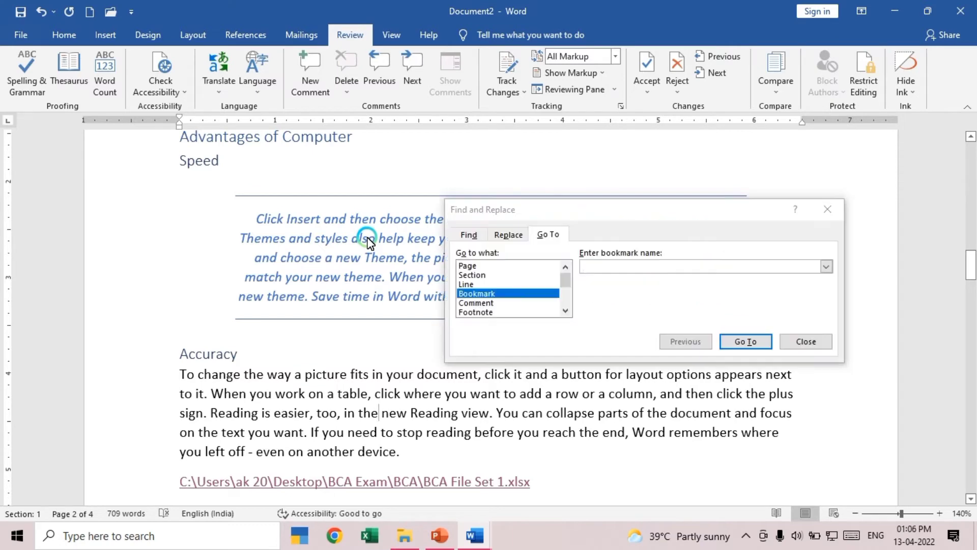
pyautogui.click(471, 303)
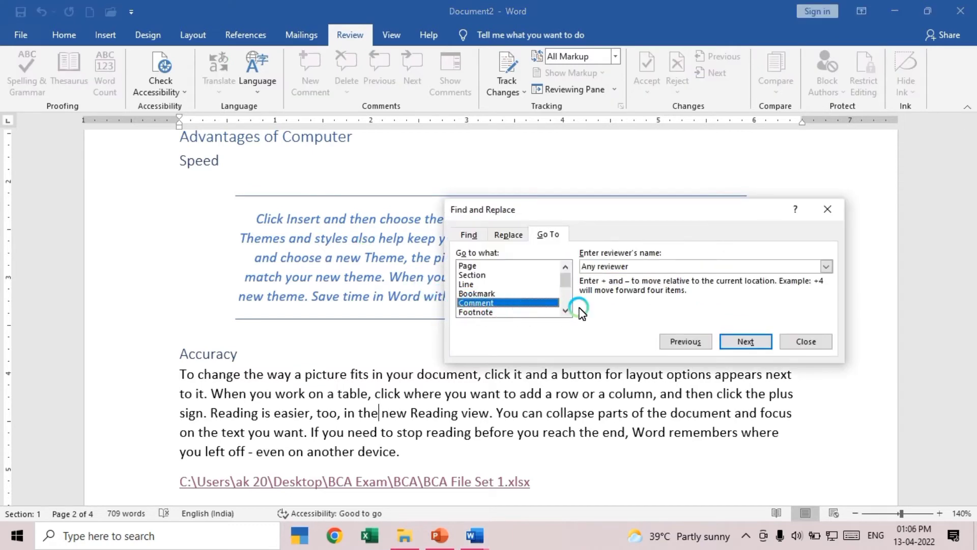
pyautogui.click(747, 342)
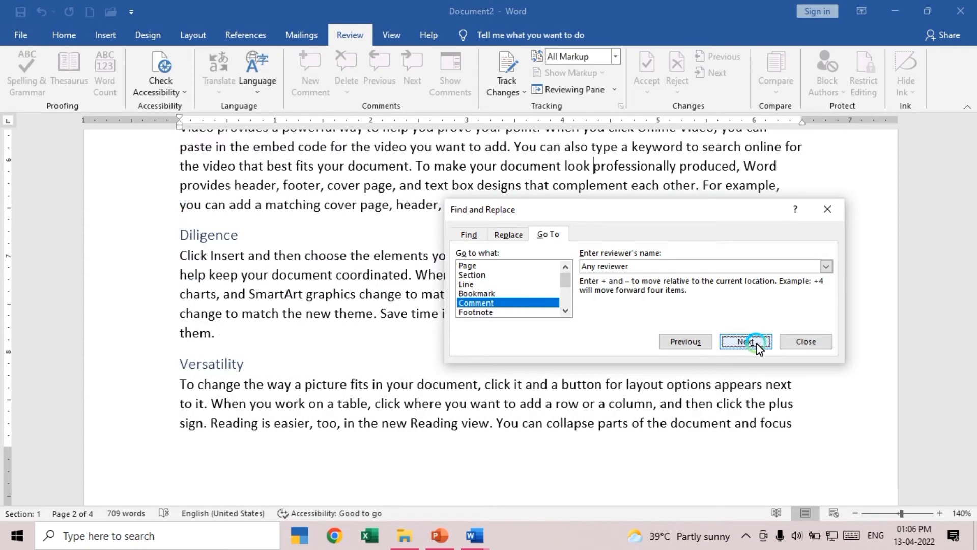
pyautogui.click(806, 343)
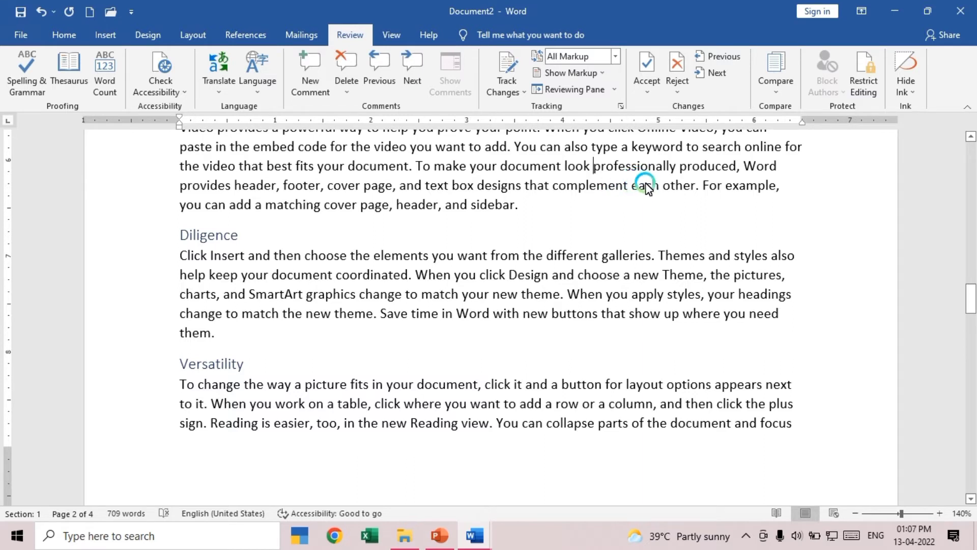
# Turn the display of comments back on and preview the comment on "professionally"
pyautogui.click(599, 73)
pyautogui.click(596, 92)
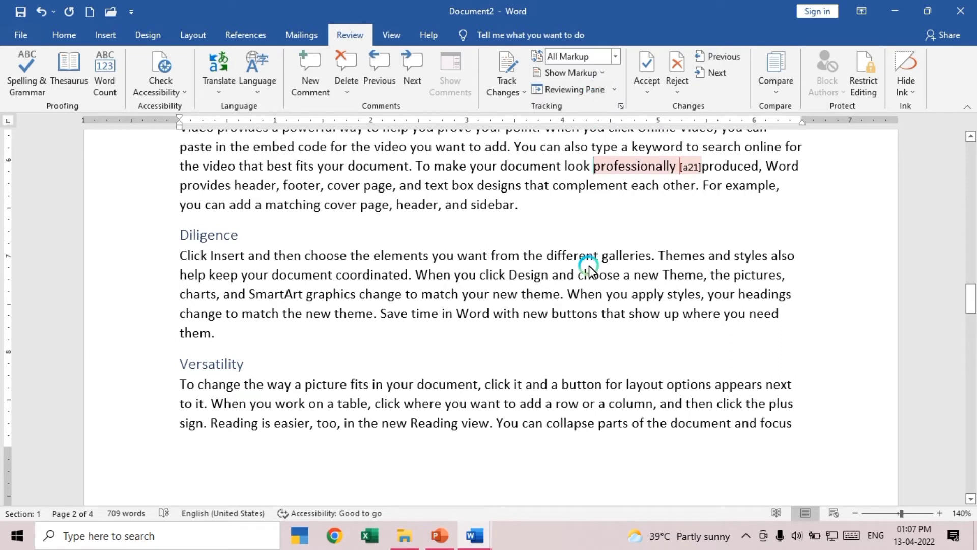
pyautogui.moveTo(639, 169)
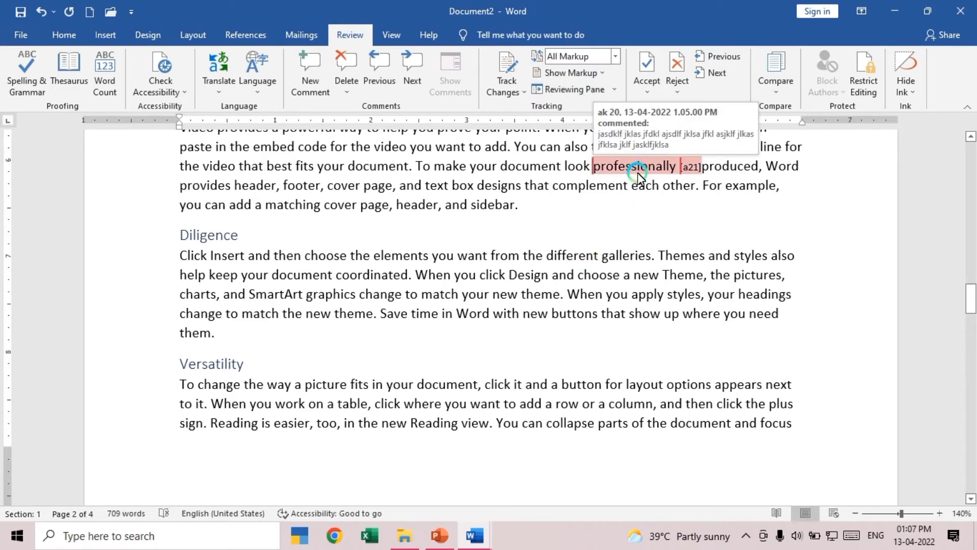
# Reply to the comment on "professionally" with "dfds gfsdg sfd sdgdsf gsdgsdg dsg sdf", close the Revisions pane and preview both comments
pyautogui.rightClick(642, 168)
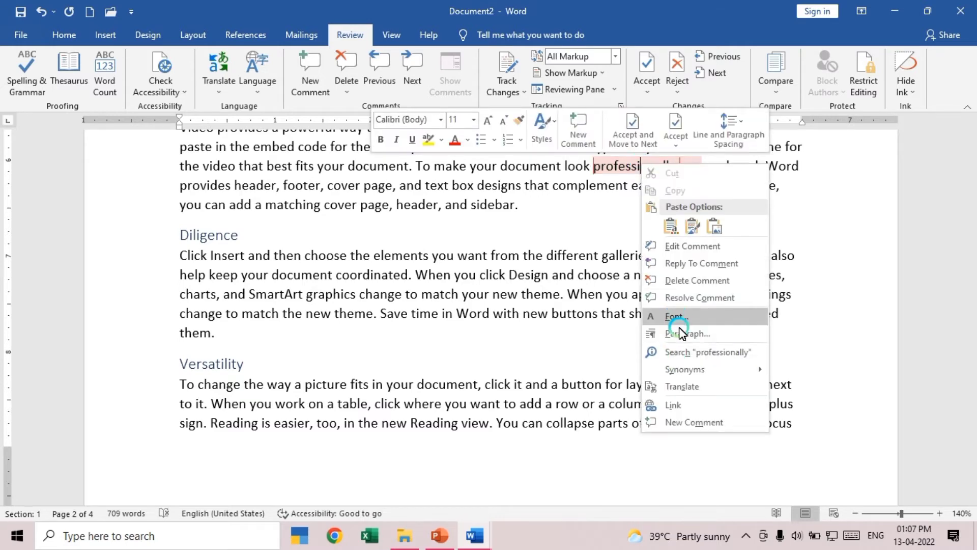
pyautogui.click(702, 265)
pyautogui.write('dfds gfsdg')
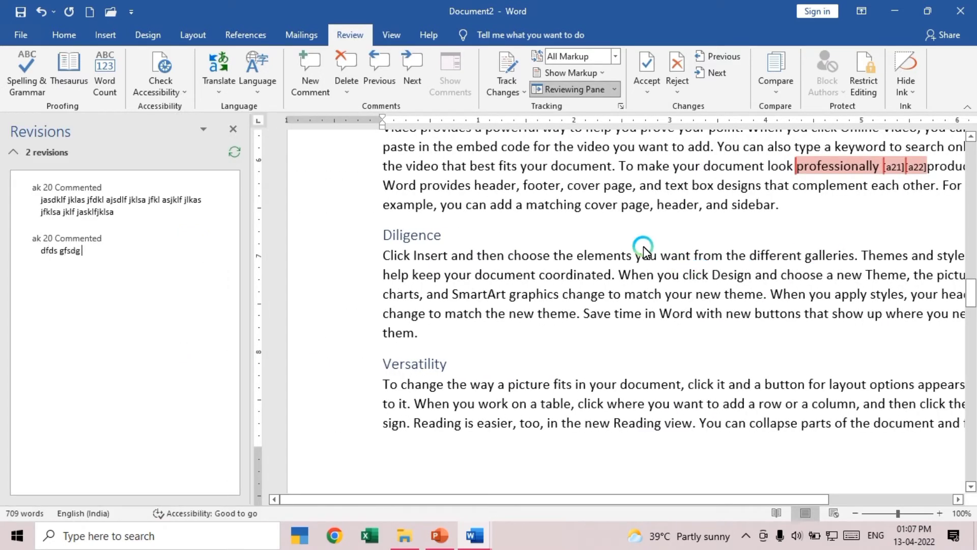
pyautogui.write(' sfd sdgdsf gsdgsdg dsg sdf')
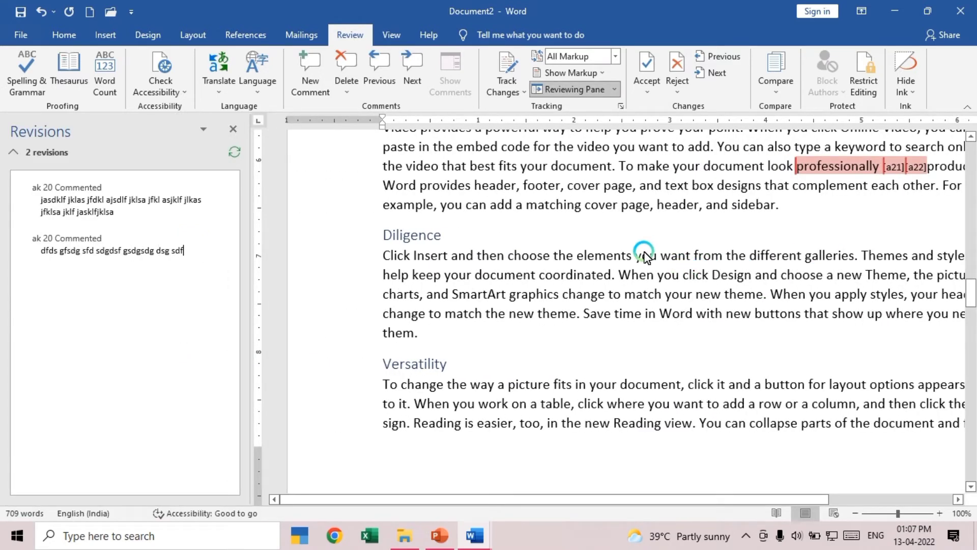
pyautogui.click(233, 131)
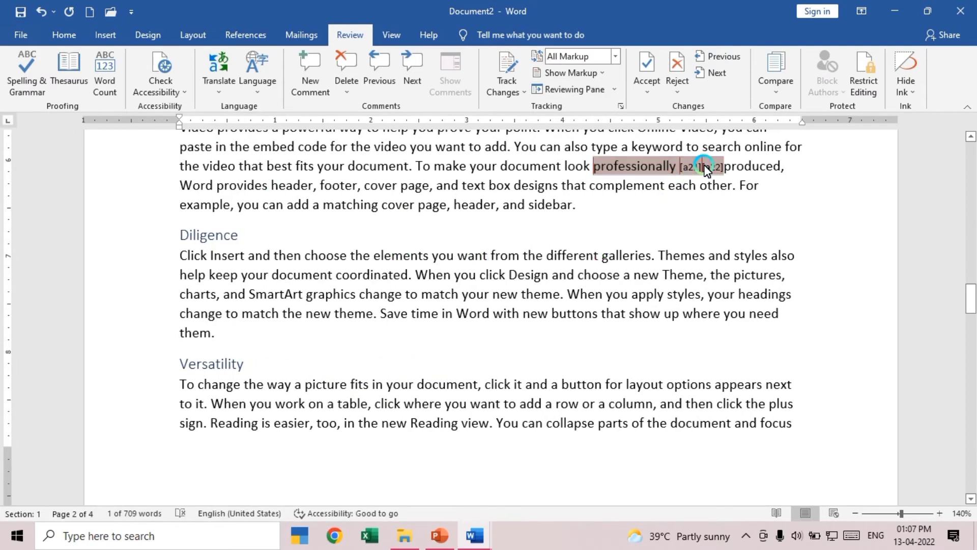
pyautogui.moveTo(707, 170)
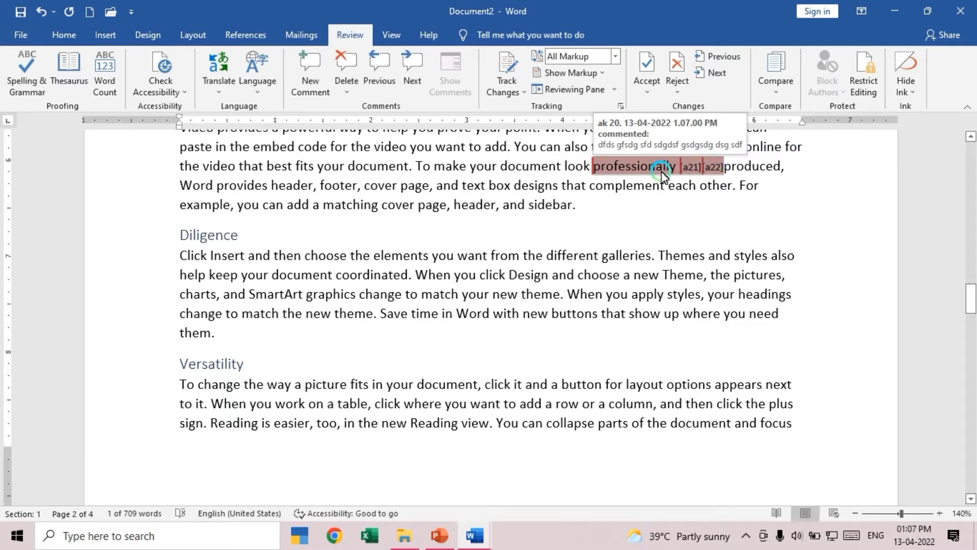
pyautogui.click(665, 255)
pyautogui.moveTo(691, 170)
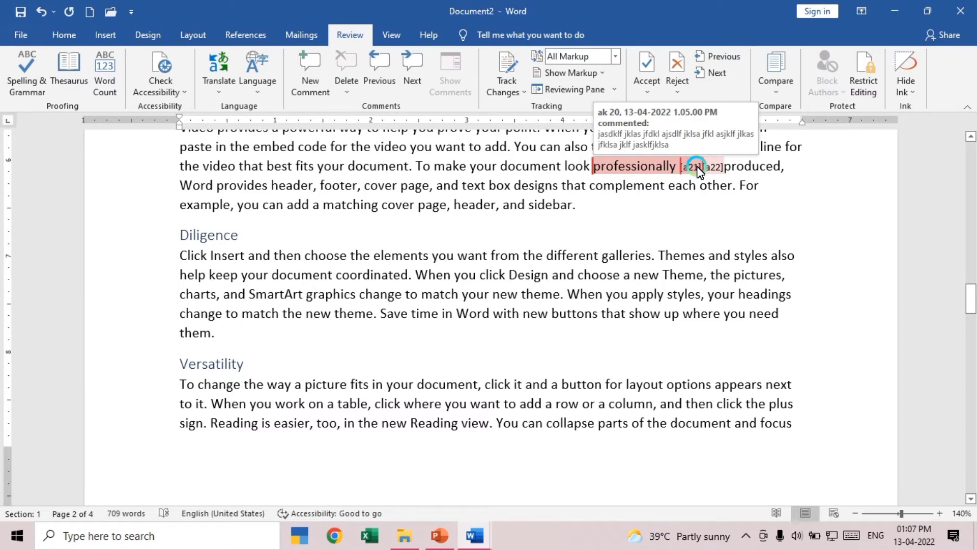
pyautogui.moveTo(716, 169)
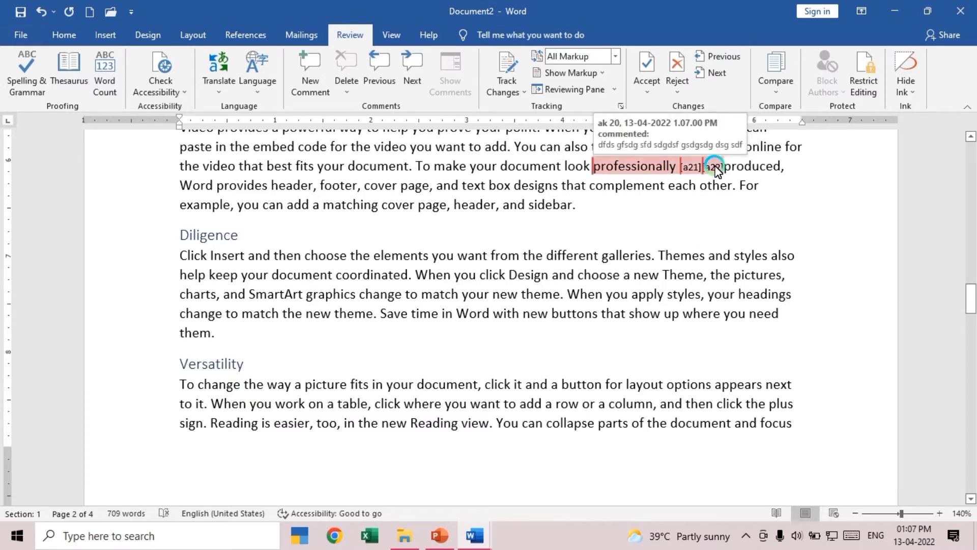
# Delete all comments in the document
pyautogui.rightClick(655, 175)
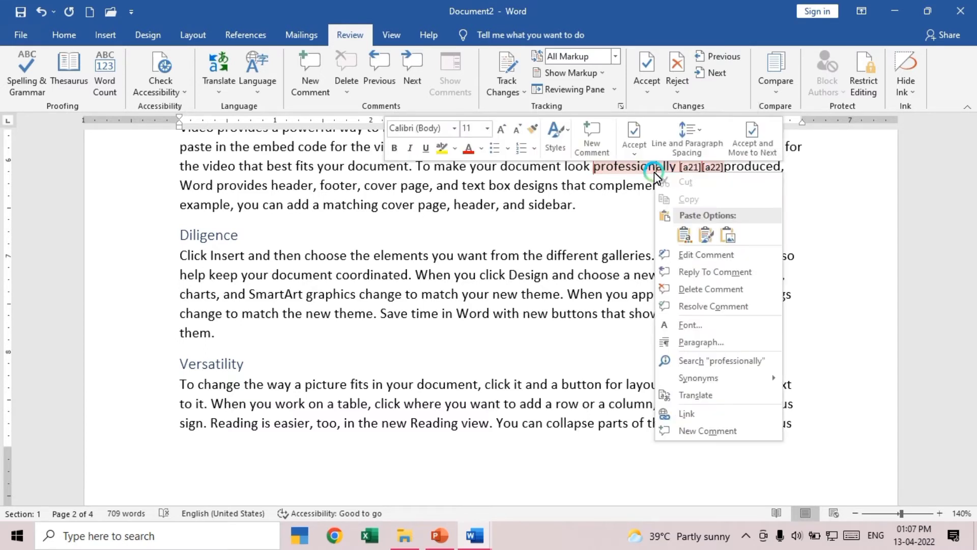
pyautogui.click(355, 98)
pyautogui.click(348, 92)
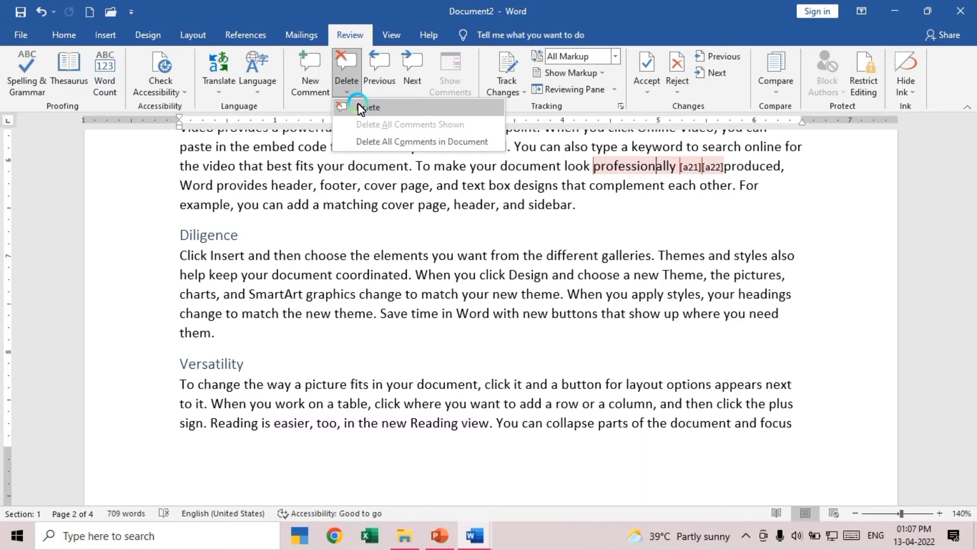
pyautogui.click(371, 142)
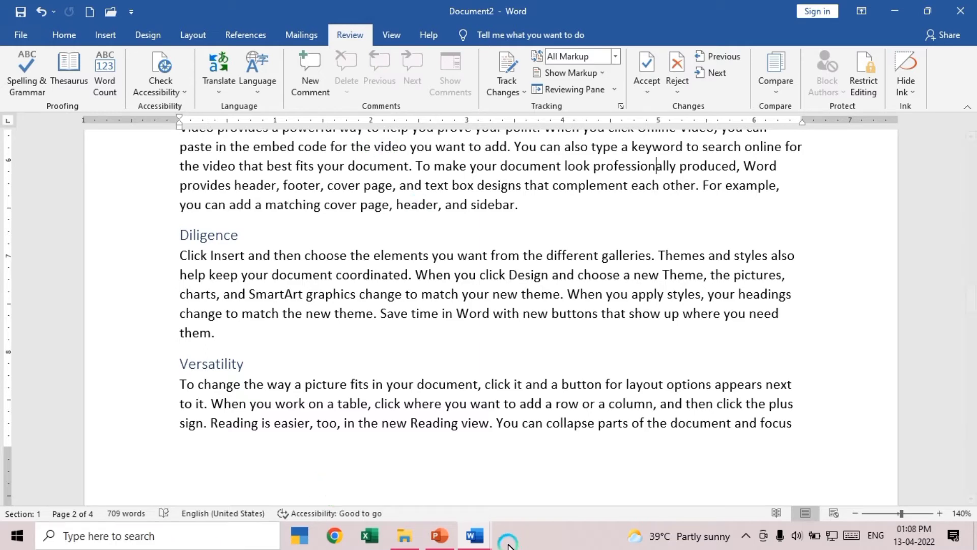
# Check the topic list in Document1, then return to Document2
pyautogui.moveTo(482, 543)
pyautogui.click(438, 507)
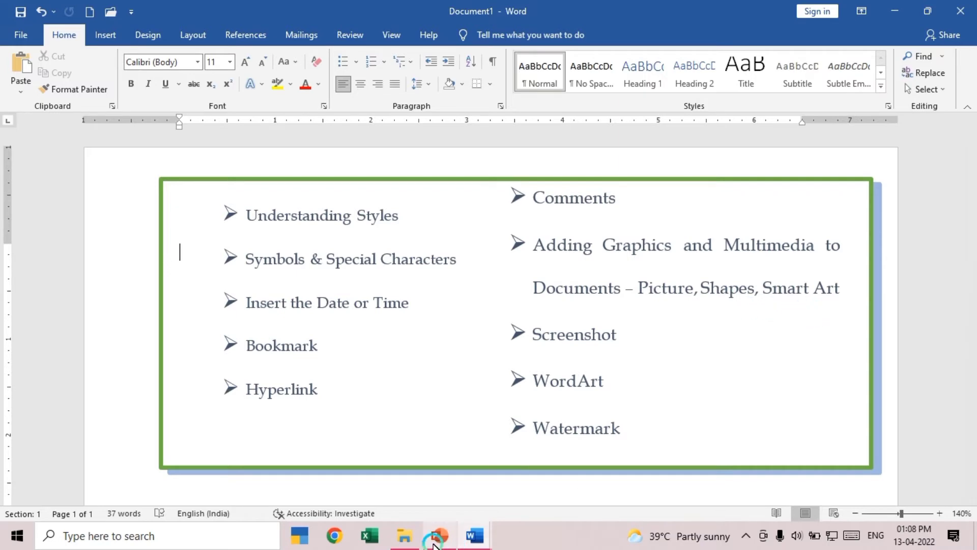
pyautogui.moveTo(475, 535)
pyautogui.click(543, 492)
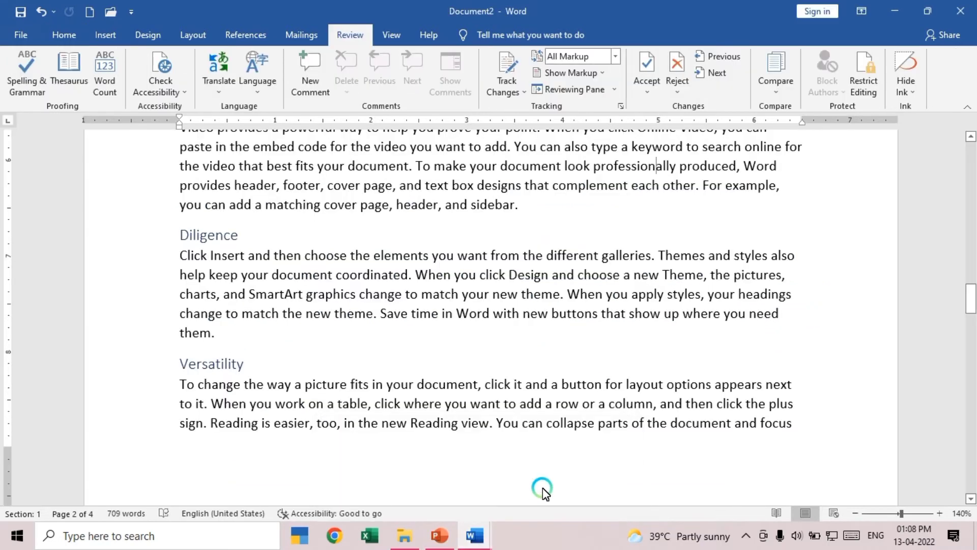
# Add a blank line under the "Application Software" heading and draw a smiley face shape about 1.87" high and 2.43" wide below it
pyautogui.click(532, 477)
pyautogui.scroll(-2, 563, 478)
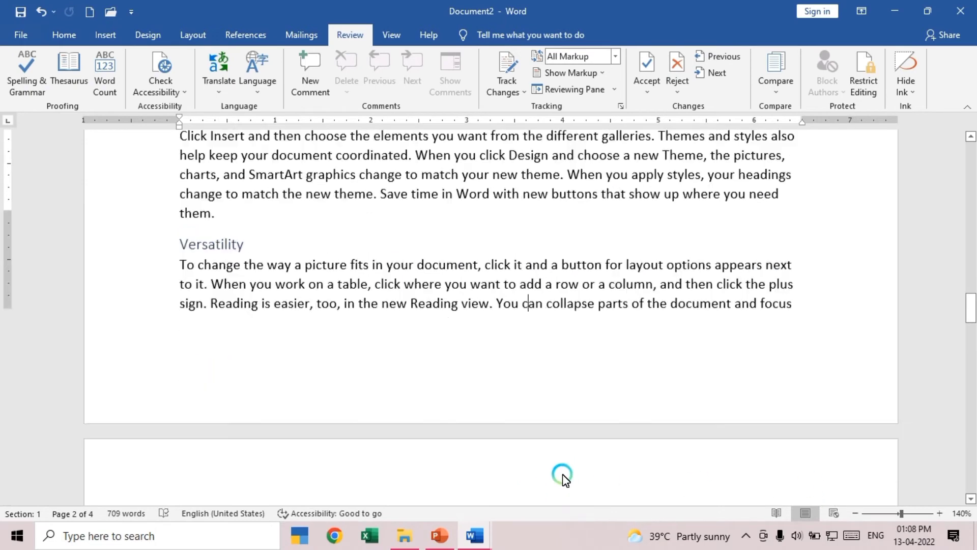
pyautogui.scroll(-6, 564, 478)
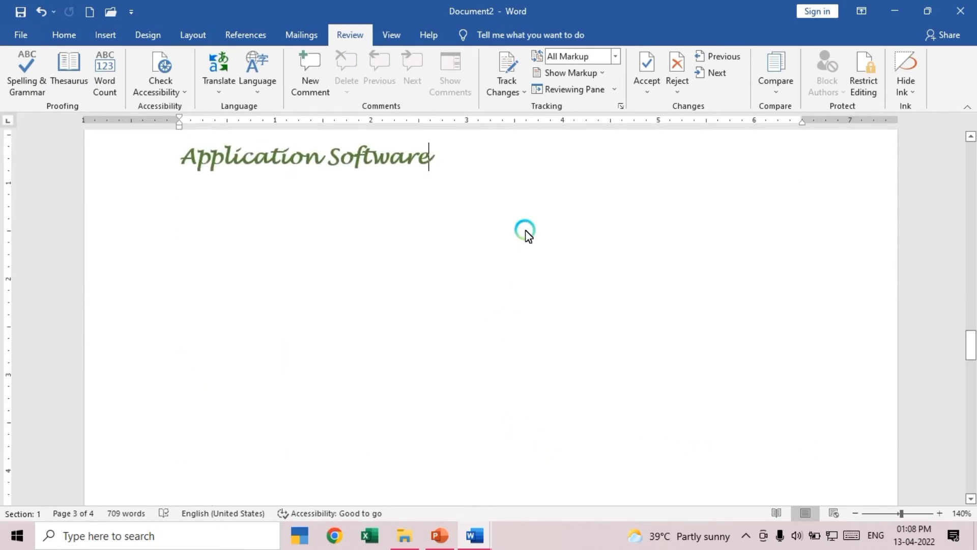
pyautogui.press('Return')
pyautogui.click(99, 36)
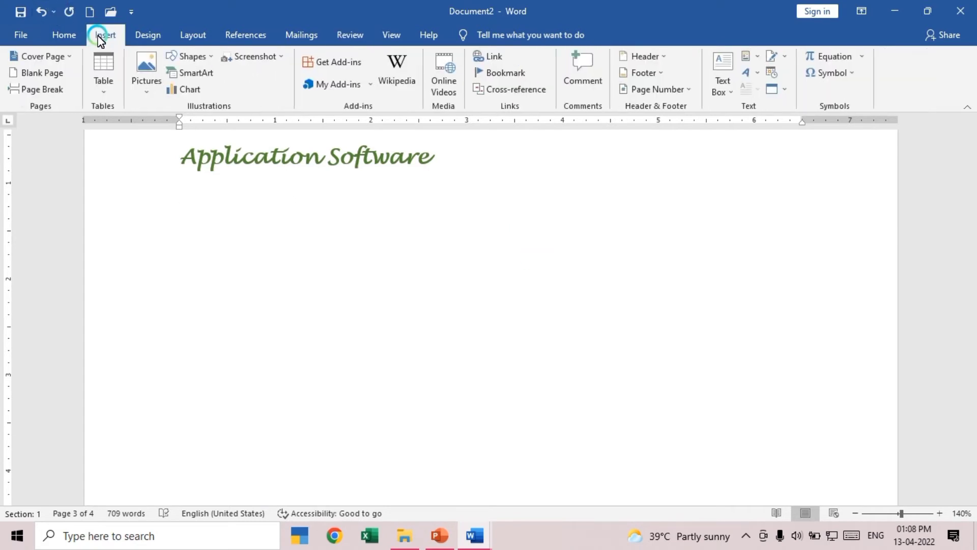
pyautogui.click(195, 57)
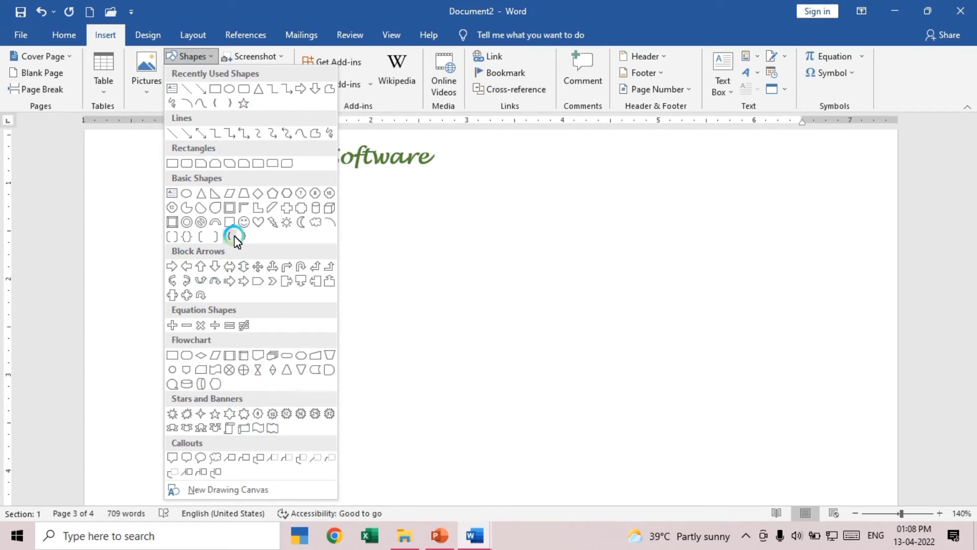
pyautogui.click(240, 224)
pyautogui.moveTo(340, 271); pyautogui.dragTo(369, 403)
pyautogui.moveTo(428, 401); pyautogui.dragTo(573, 451)
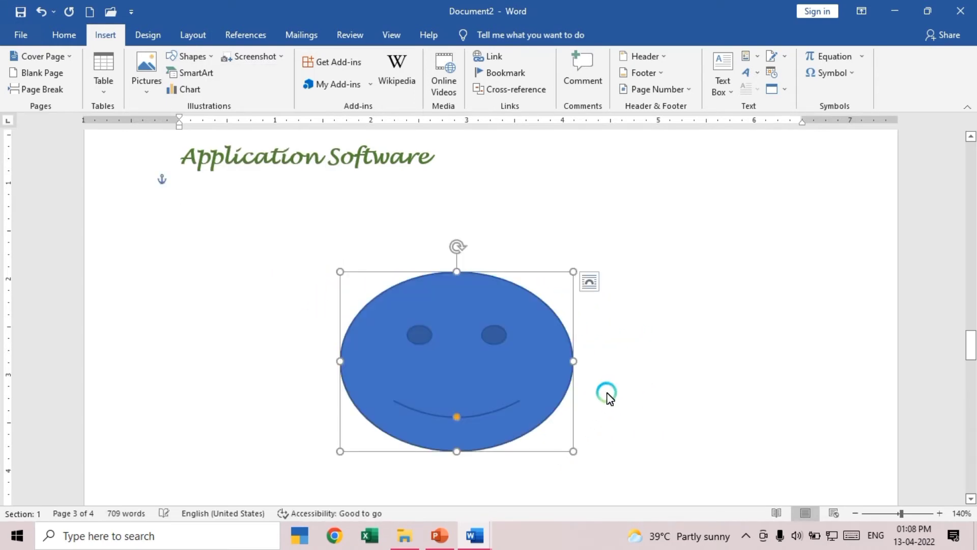
# Bend the smiley face's mouth into a frown, flatten it to a slight smile and restore the full smile
pyautogui.moveTo(453, 416); pyautogui.dragTo(455, 365)
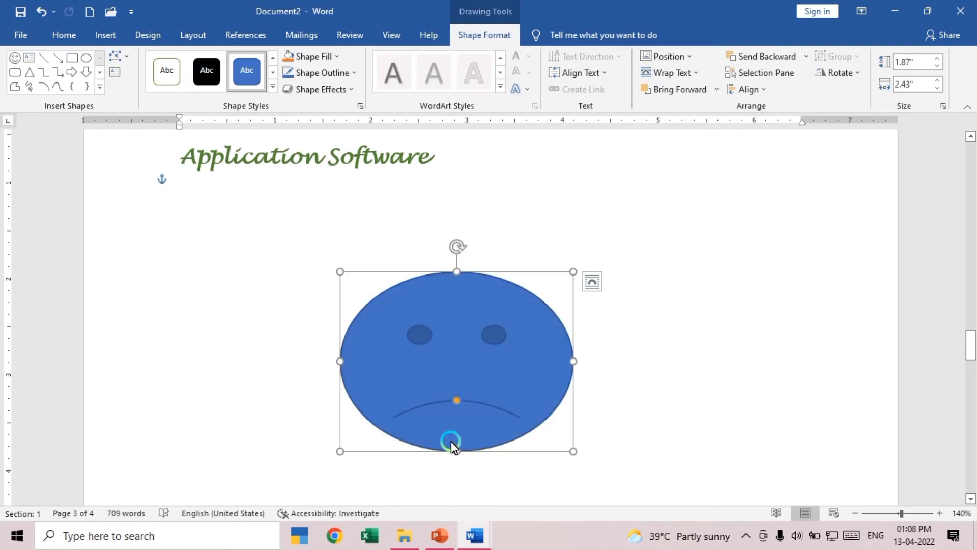
pyautogui.moveTo(456, 403); pyautogui.dragTo(455, 435)
pyautogui.moveTo(457, 417); pyautogui.dragTo(457, 410)
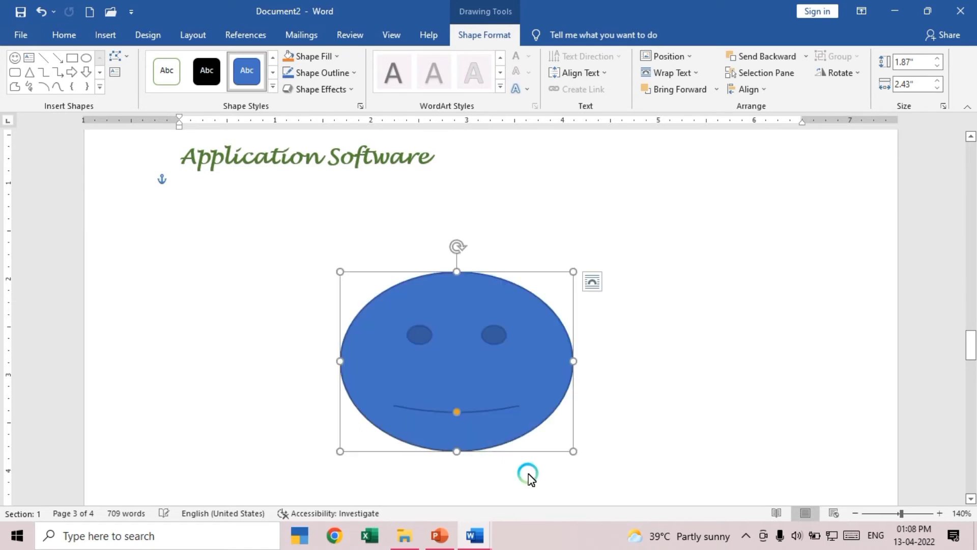
pyautogui.click(739, 303)
pyautogui.click(448, 361)
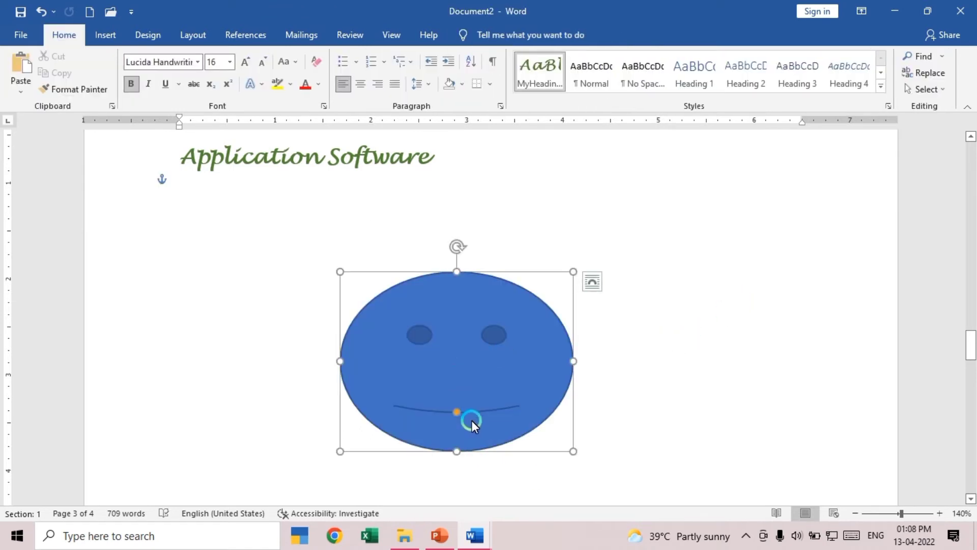
pyautogui.moveTo(455, 411); pyautogui.dragTo(454, 440)
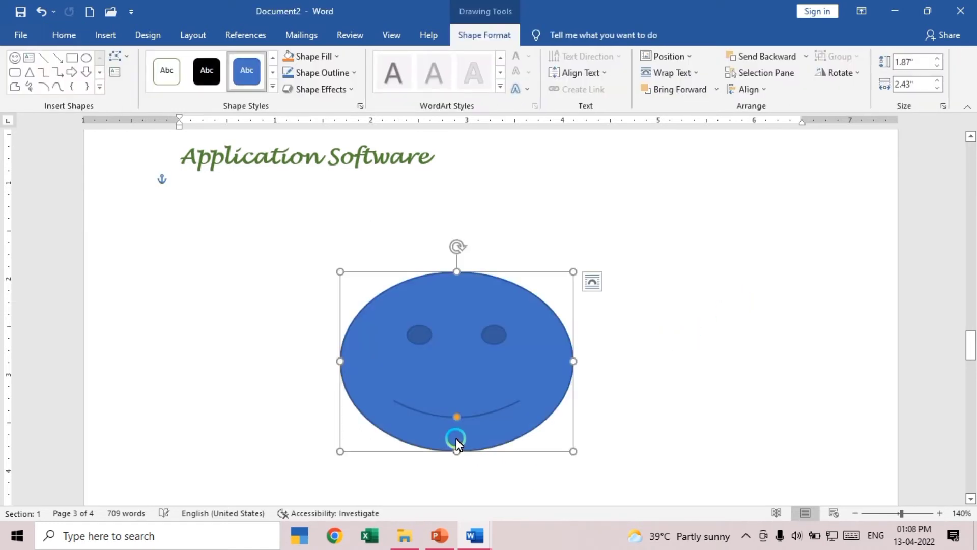
pyautogui.moveTo(465, 248)
pyautogui.mouseDown()
pyautogui.moveTo(506, 273)
pyautogui.moveTo(442, 233)
pyautogui.moveTo(466, 233)
pyautogui.moveTo(457, 234)
pyautogui.mouseUp()
# Apply the solid gold theme style with a white outline to the smiley face and remove its fill
pyautogui.click(274, 87)
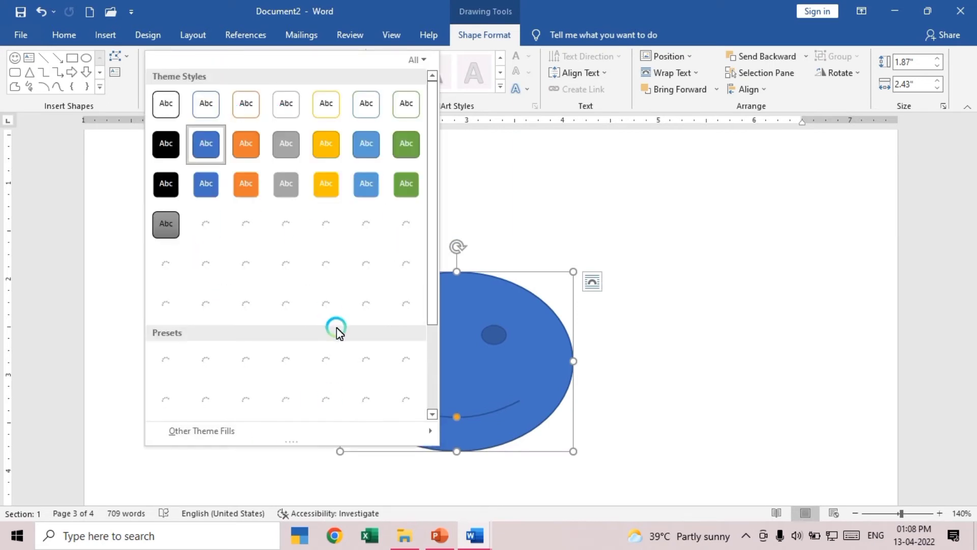
pyautogui.click(321, 186)
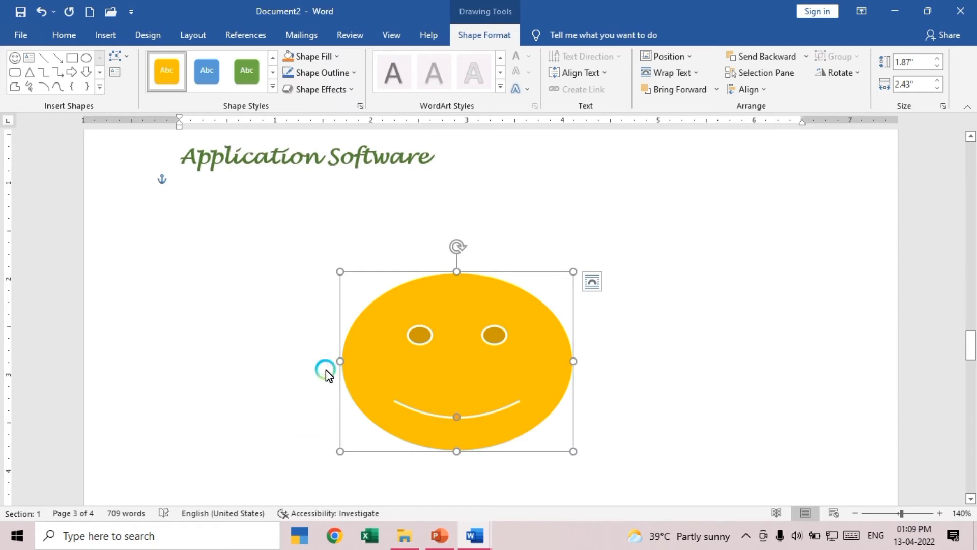
pyautogui.click(335, 58)
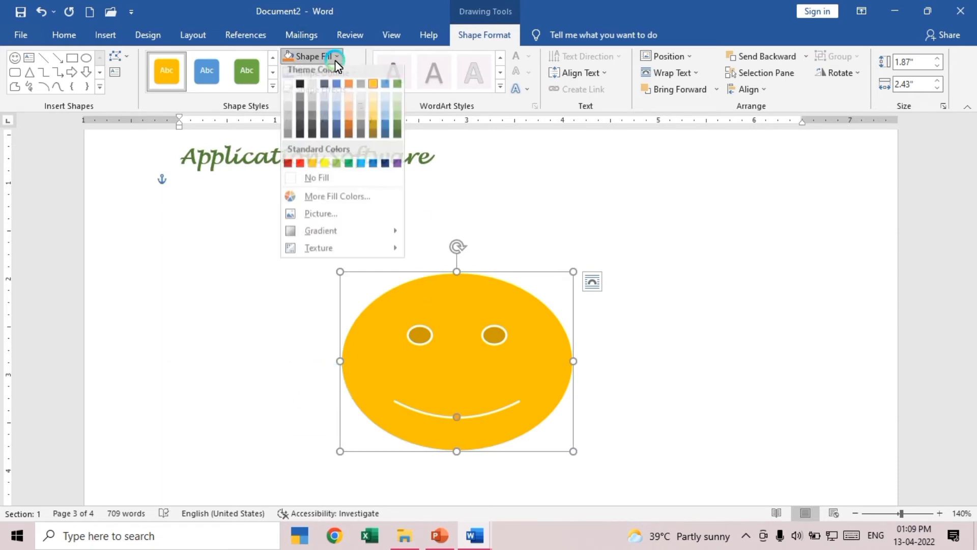
pyautogui.click(344, 184)
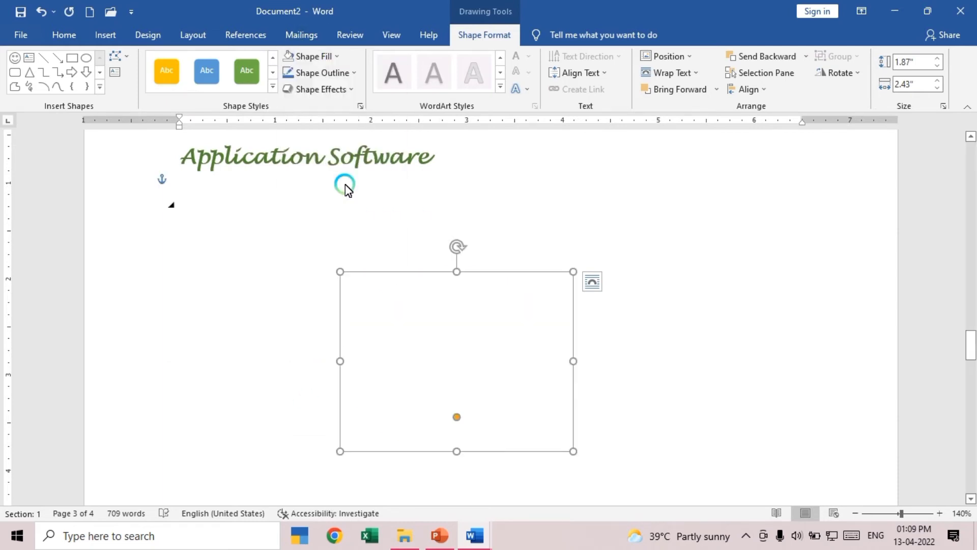
# Outline the smiley face in red after trying black, and fill it with light blue
pyautogui.click(348, 74)
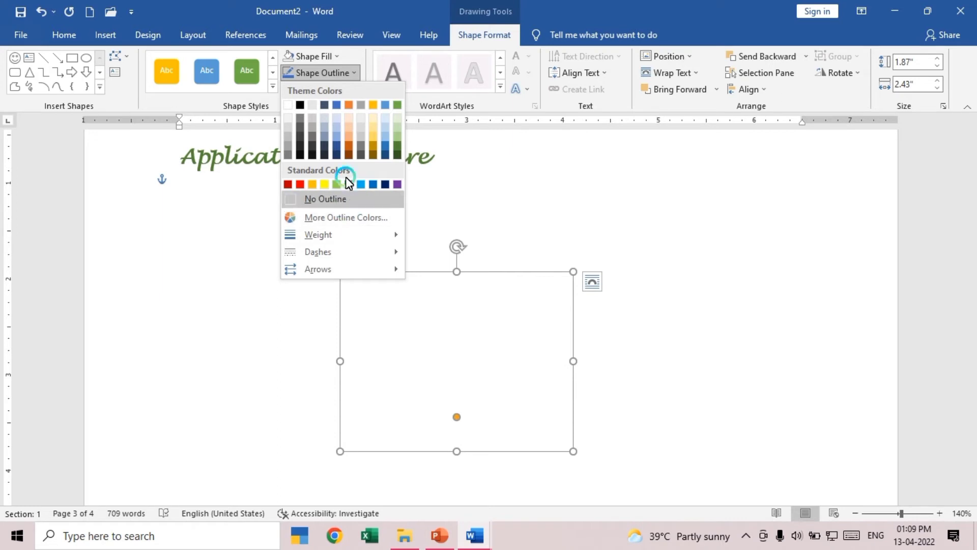
pyautogui.click(300, 105)
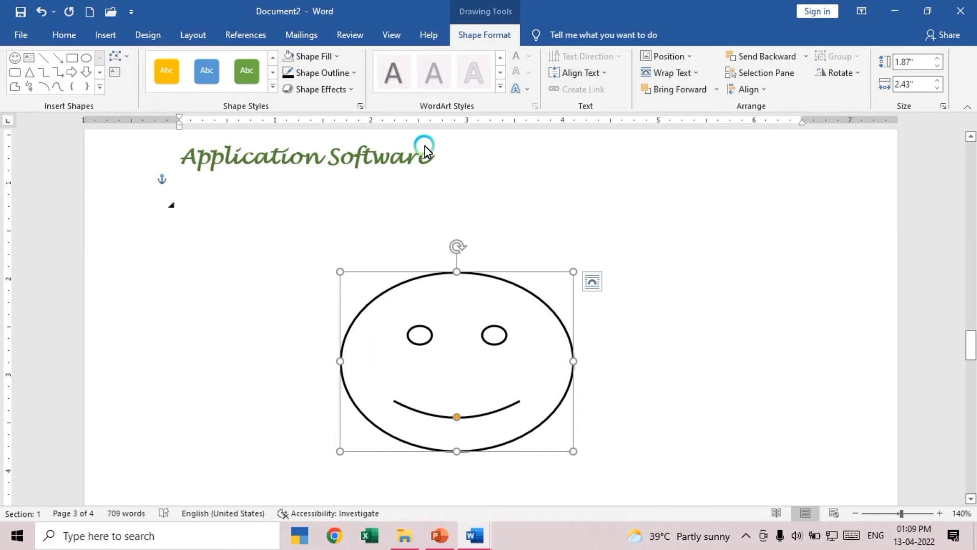
pyautogui.click(357, 73)
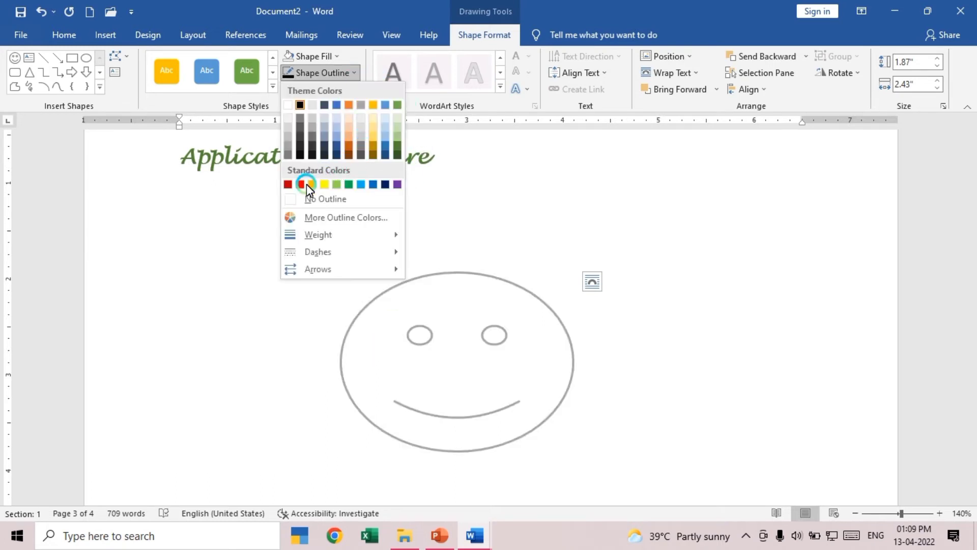
pyautogui.click(306, 185)
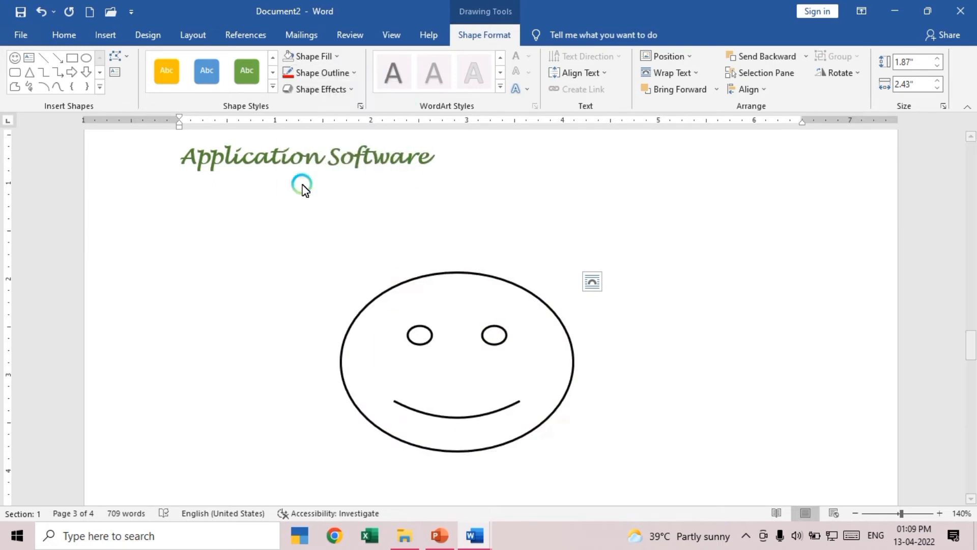
pyautogui.click(337, 54)
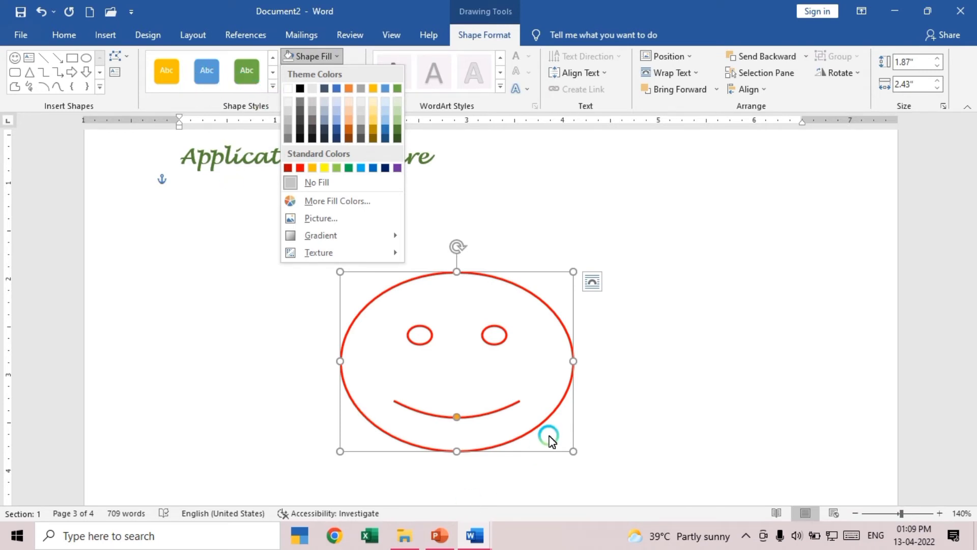
pyautogui.click(340, 118)
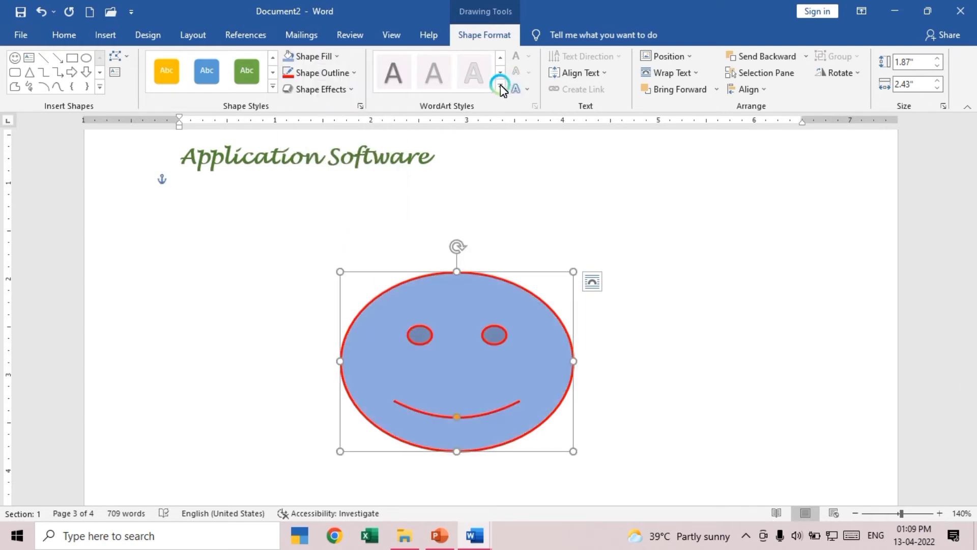
pyautogui.click(528, 91)
pyautogui.click(579, 275)
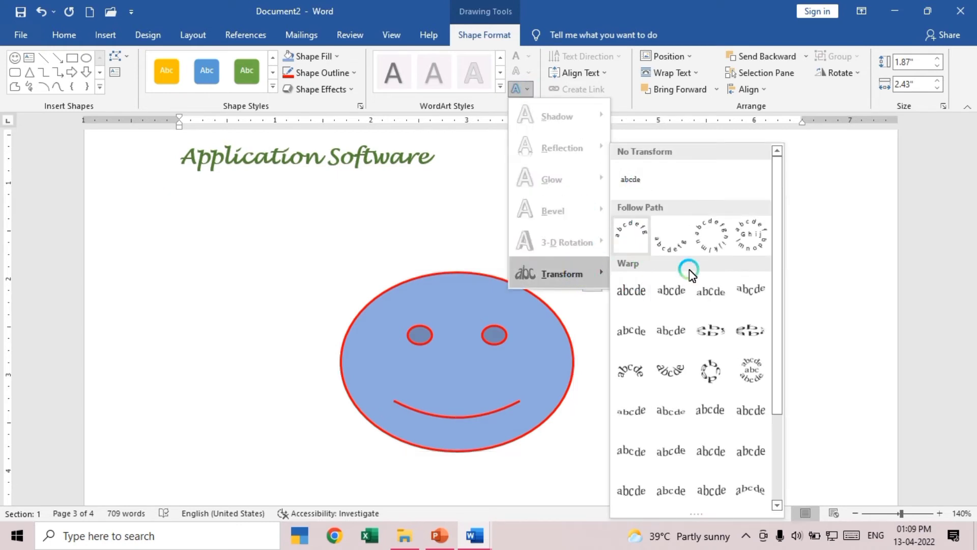
pyautogui.click(828, 272)
pyautogui.click(737, 321)
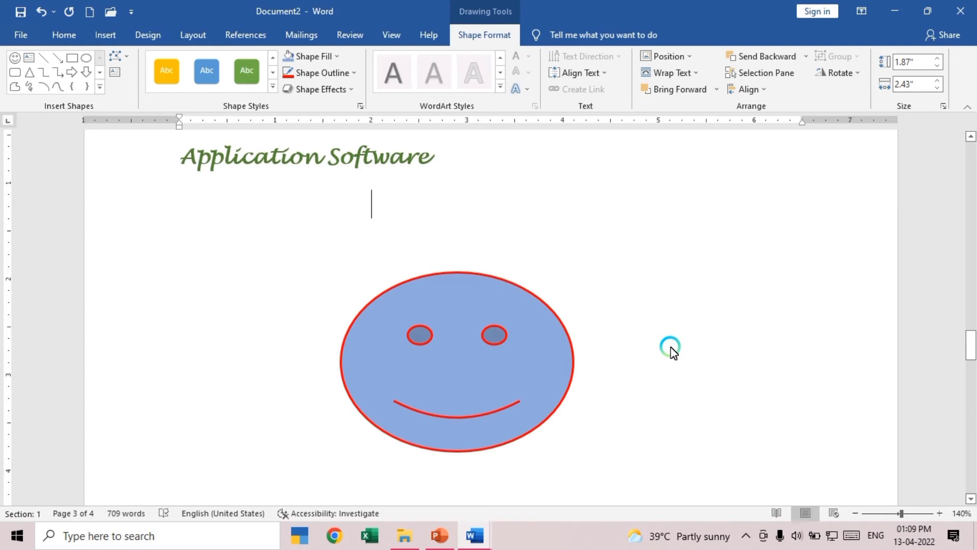
# Position the smiley face in the top left of the page with square text wrapping
pyautogui.click(566, 349)
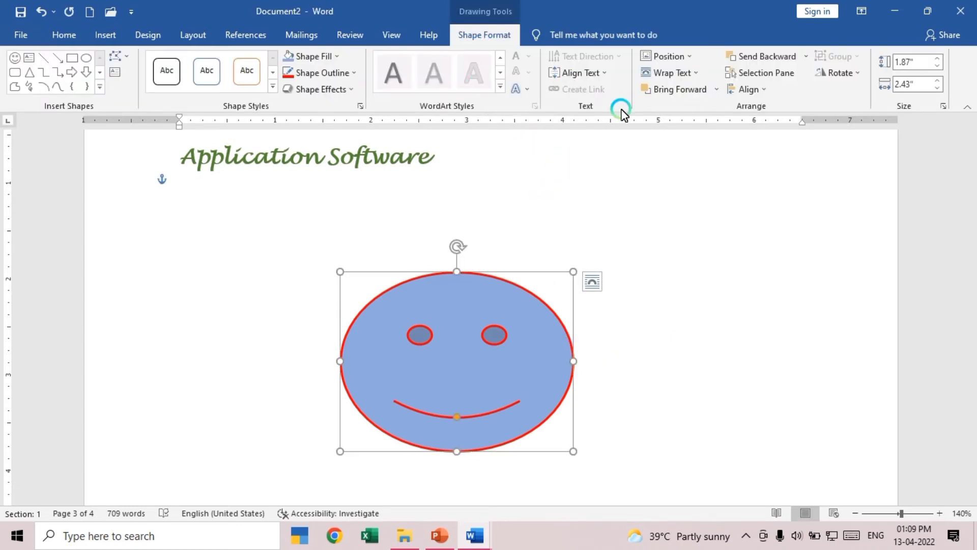
pyautogui.click(672, 56)
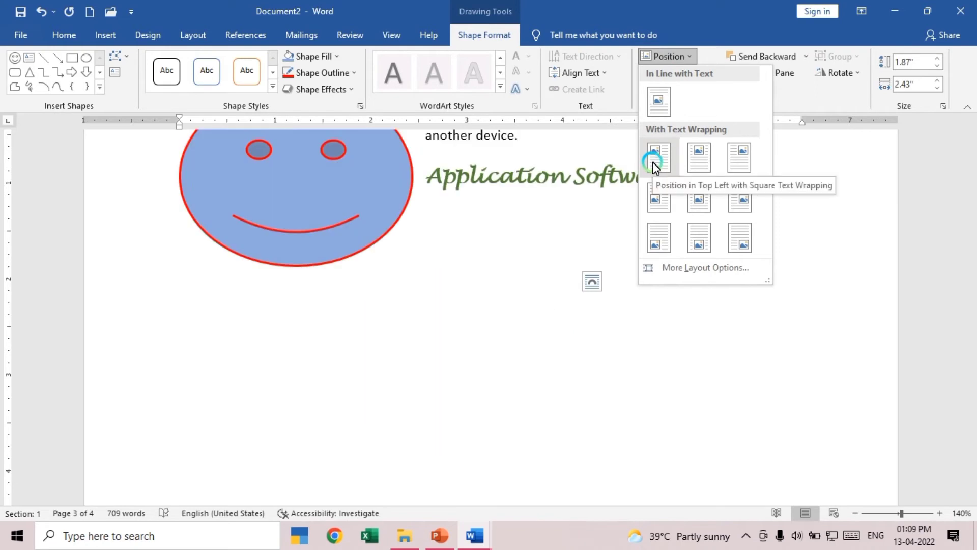
pyautogui.click(654, 163)
pyautogui.scroll(3, 545, 343)
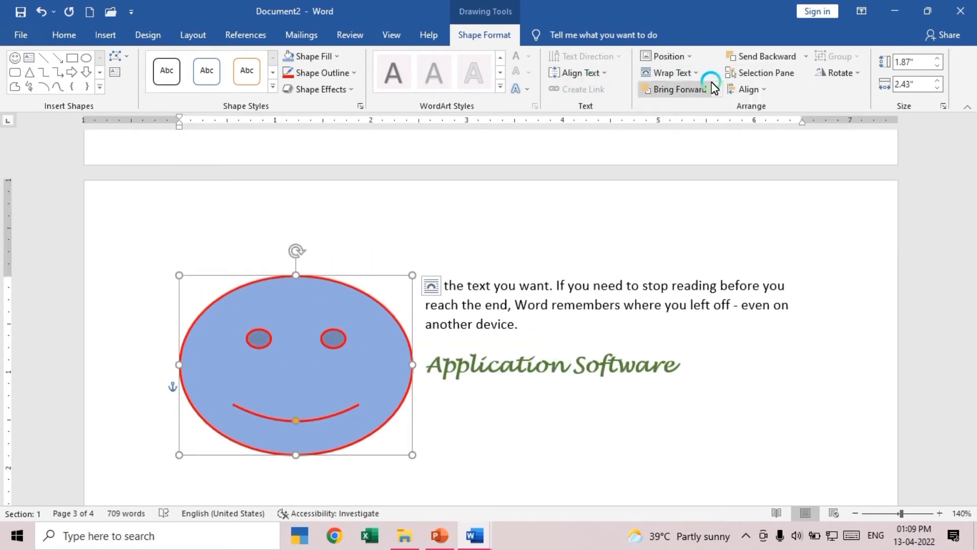
# Position the smiley face in the bottom right of the page with square text wrapping
pyautogui.click(689, 58)
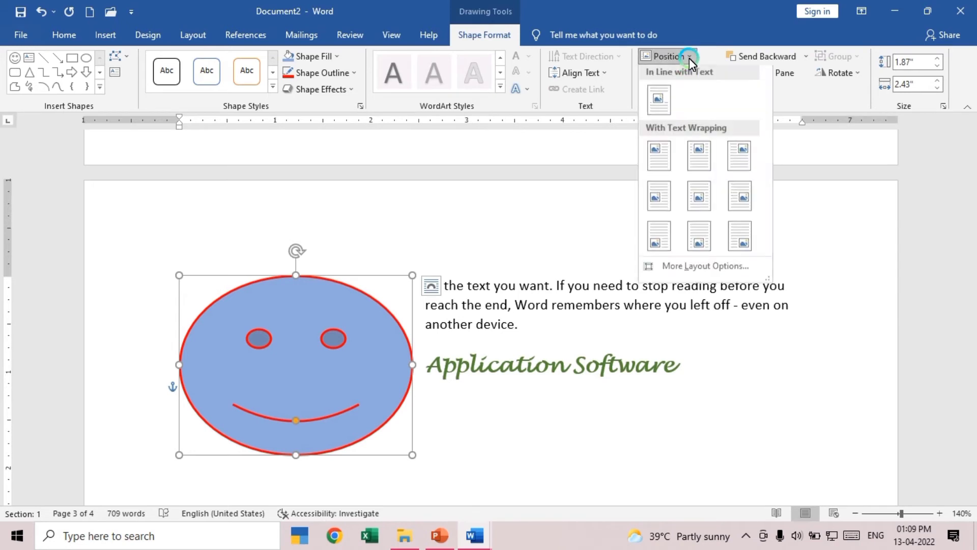
pyautogui.click(749, 248)
pyautogui.scroll(-9, 787, 407)
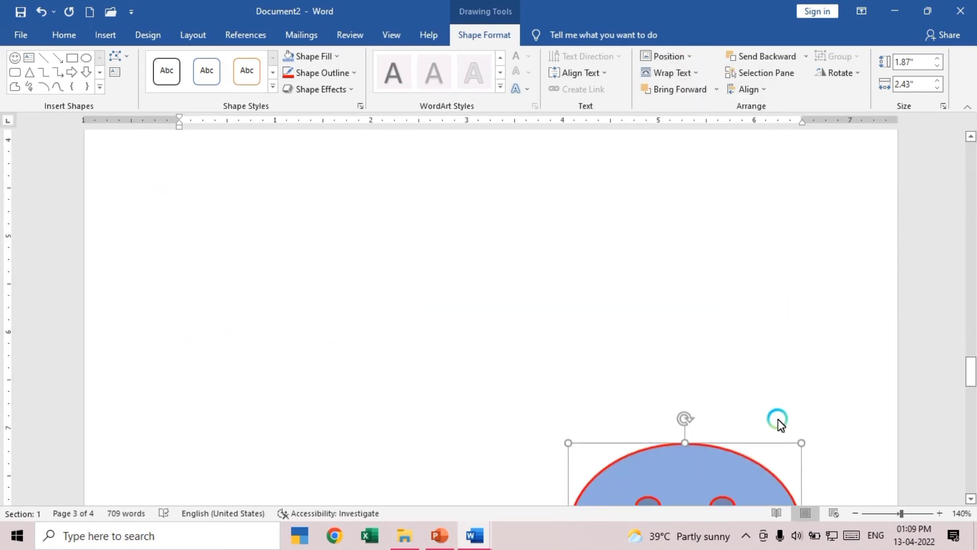
pyautogui.scroll(6, 749, 407)
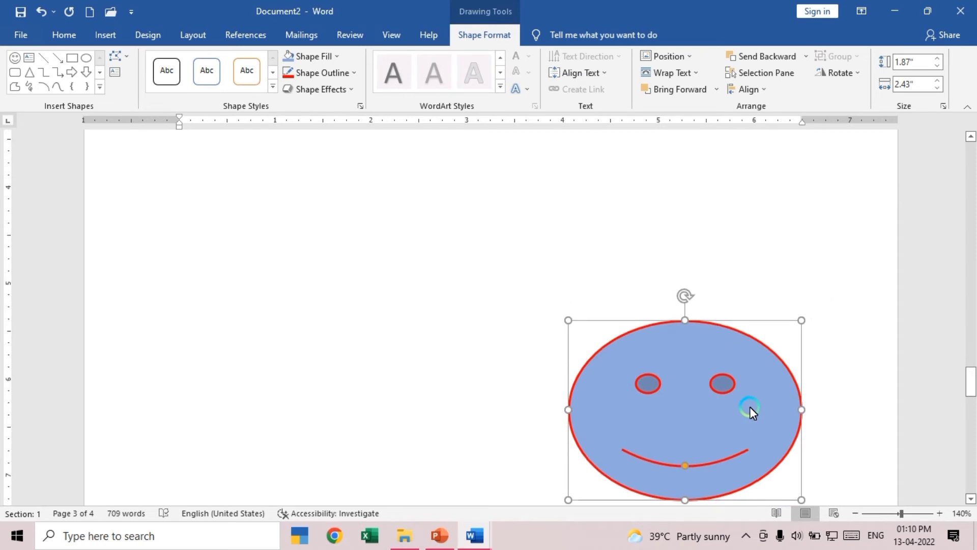
# Position the smiley face in the middle center of the page with square text wrapping
pyautogui.click(677, 57)
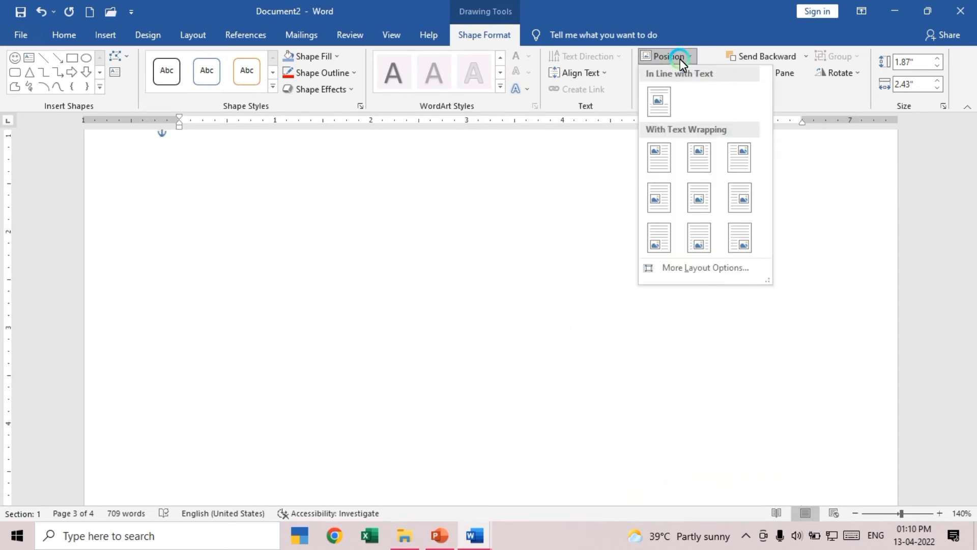
pyautogui.click(698, 200)
pyautogui.scroll(-5, 698, 345)
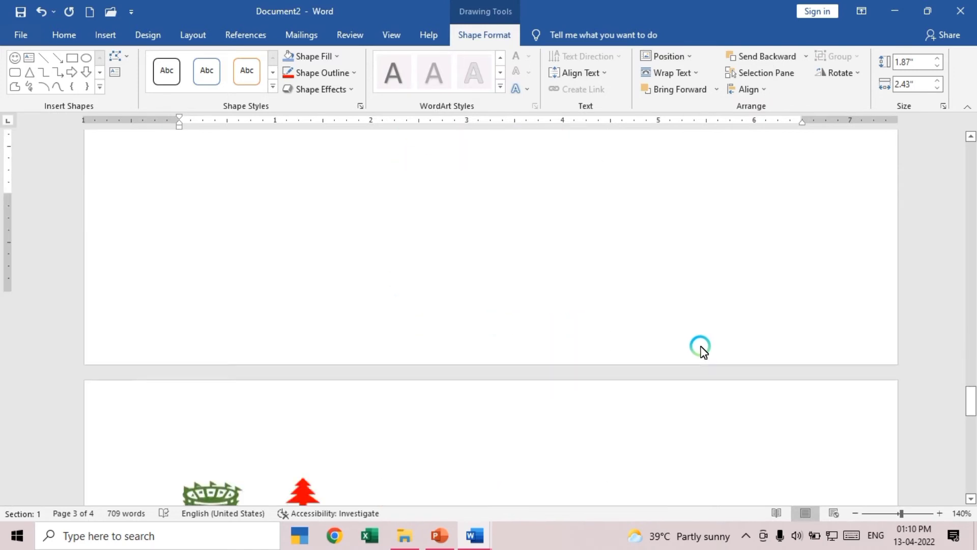
pyautogui.scroll(5, 700, 347)
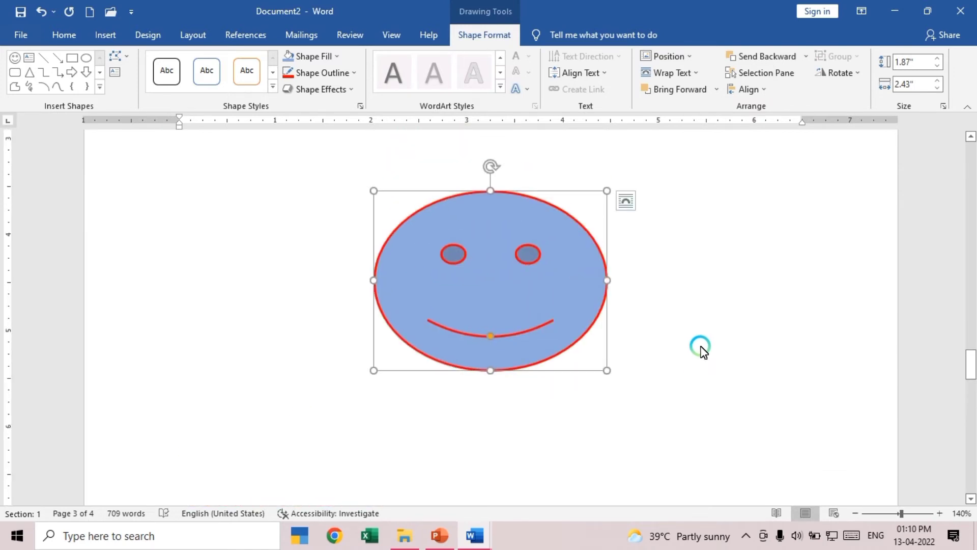
pyautogui.scroll(1, 702, 351)
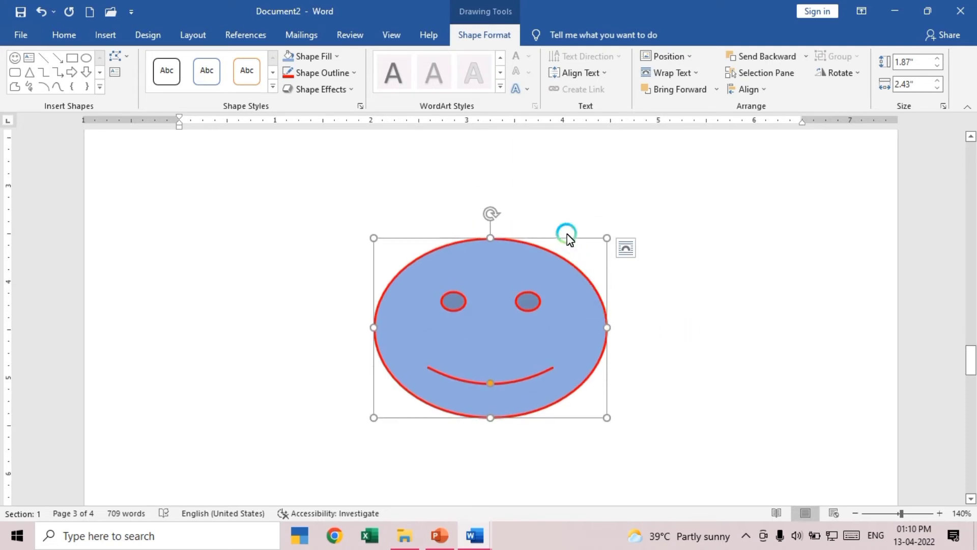
# Move the smiley face onto the Storage and Diligence paragraphs on page 2 and set its text wrapping to Tight
pyautogui.moveTo(562, 239)
pyautogui.mouseDown()
pyautogui.moveTo(530, 98)
pyautogui.moveTo(543, 87)
pyautogui.moveTo(551, 166)
pyautogui.moveTo(567, 112)
pyautogui.moveTo(659, 145)
pyautogui.moveTo(655, 124)
pyautogui.moveTo(637, 148)
pyautogui.moveTo(620, 133)
pyautogui.moveTo(591, 131)
pyautogui.moveTo(596, 138)
pyautogui.moveTo(586, 109)
pyautogui.moveTo(541, 294)
pyautogui.moveTo(551, 252)
pyautogui.mouseUp()
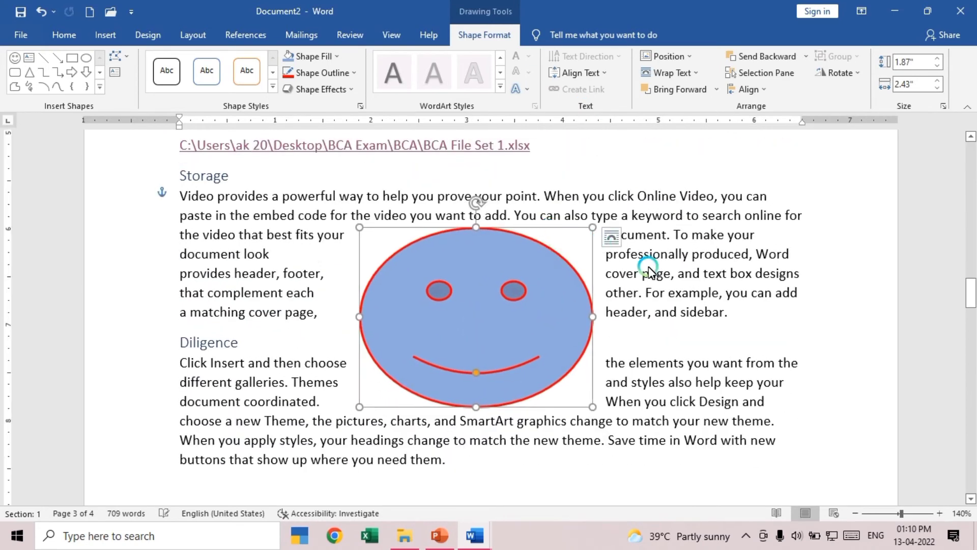
pyautogui.click(670, 312)
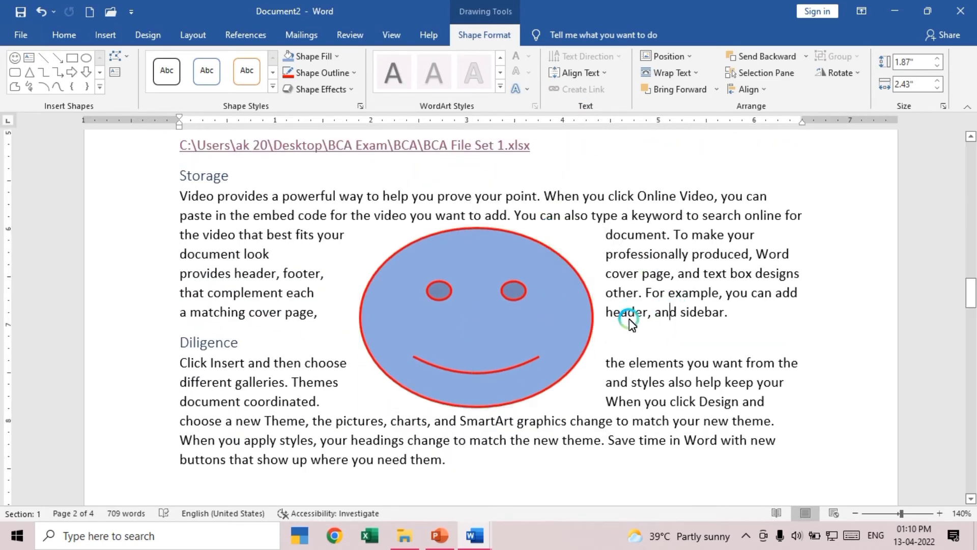
pyautogui.click(548, 299)
pyautogui.click(614, 237)
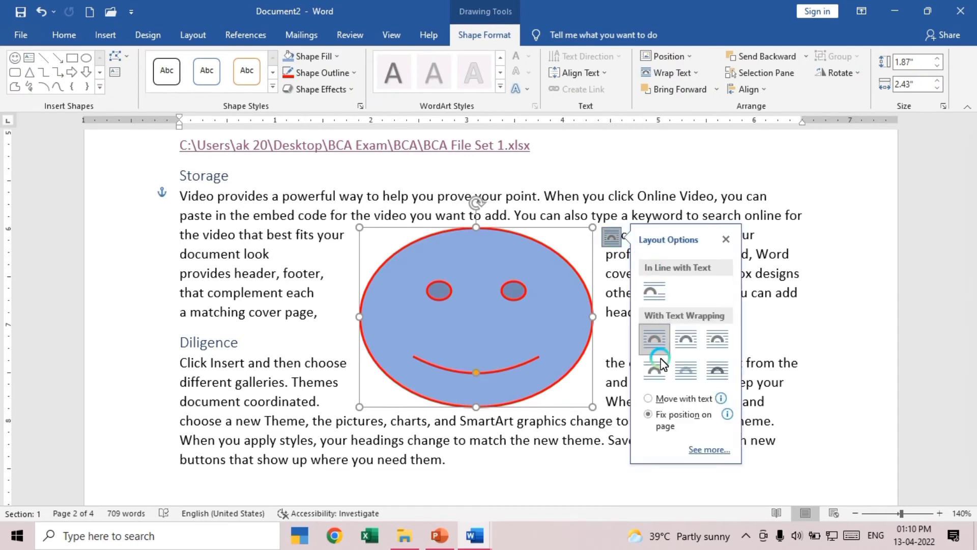
pyautogui.click(683, 346)
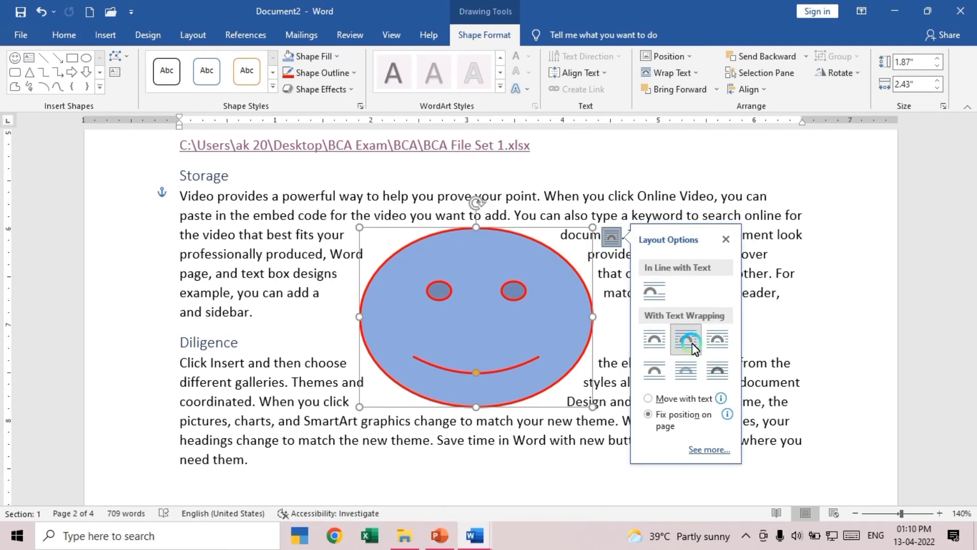
# Try Square, Tight, Through, Top and Bottom, Behind Text and In Front of Text wrapping on the smiley face
pyautogui.click(658, 346)
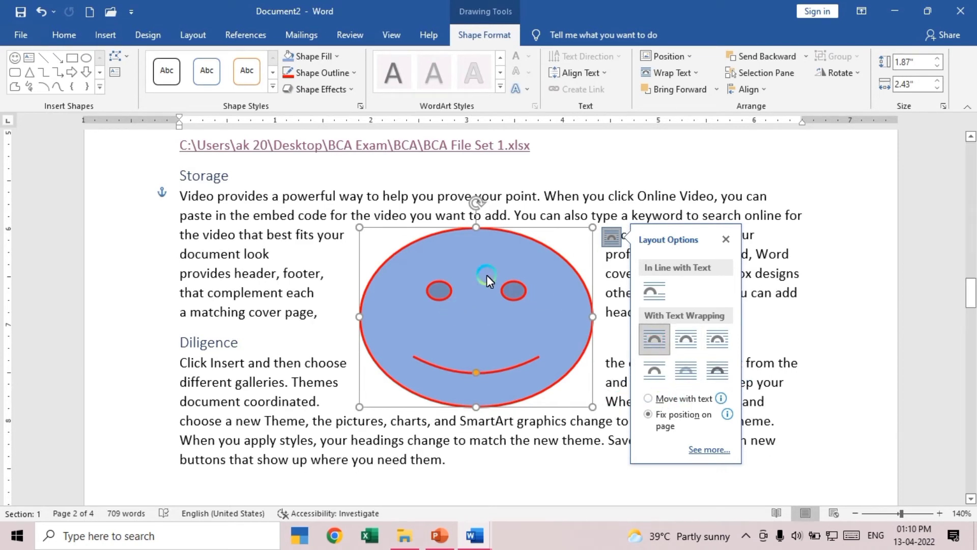
pyautogui.click(687, 340)
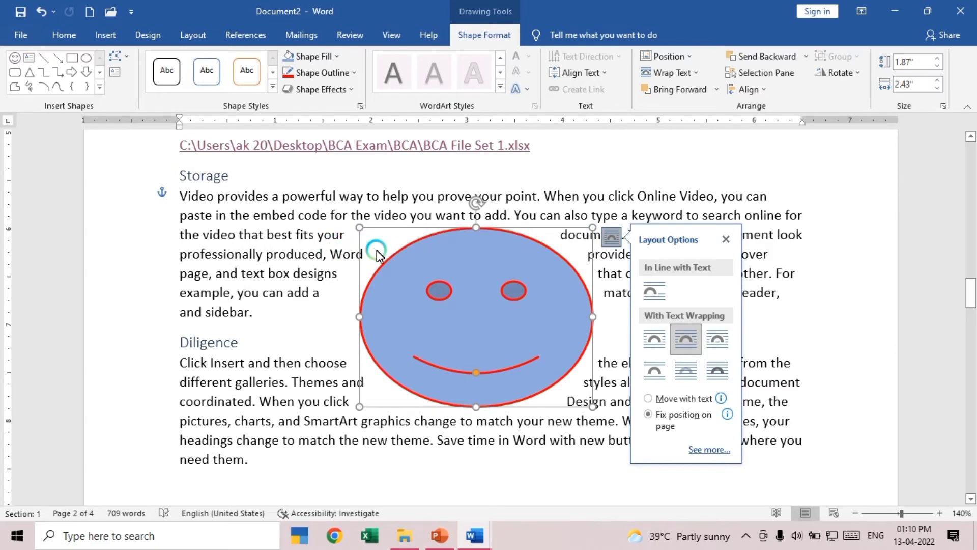
pyautogui.click(718, 340)
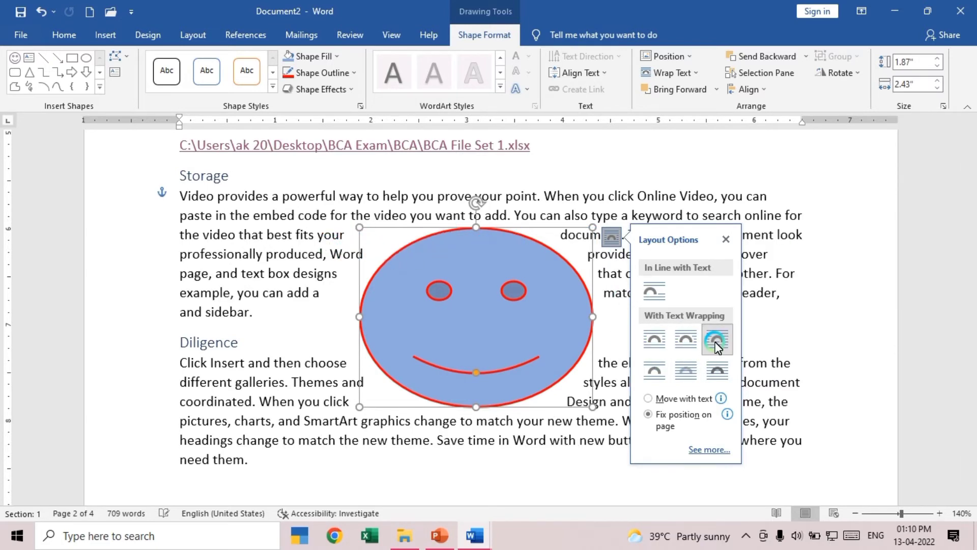
pyautogui.click(652, 371)
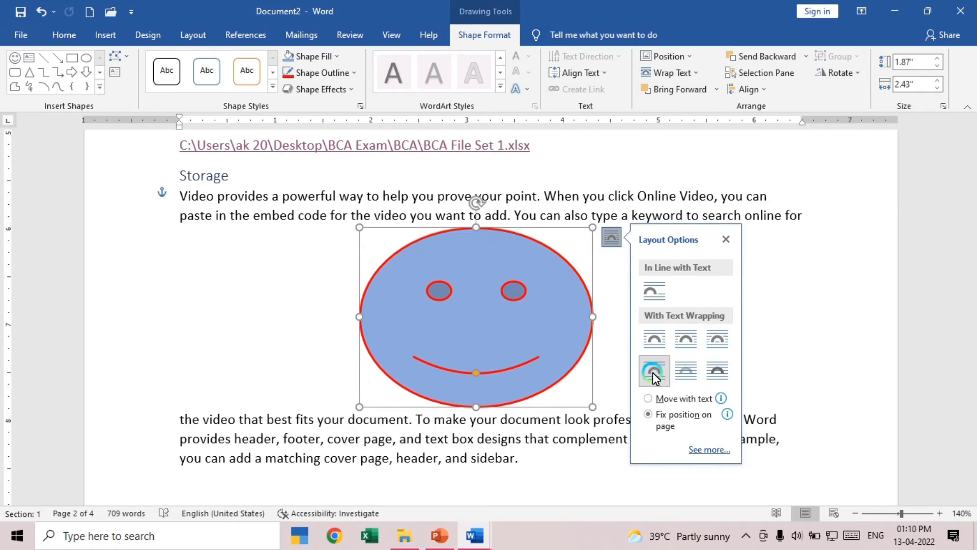
pyautogui.click(686, 371)
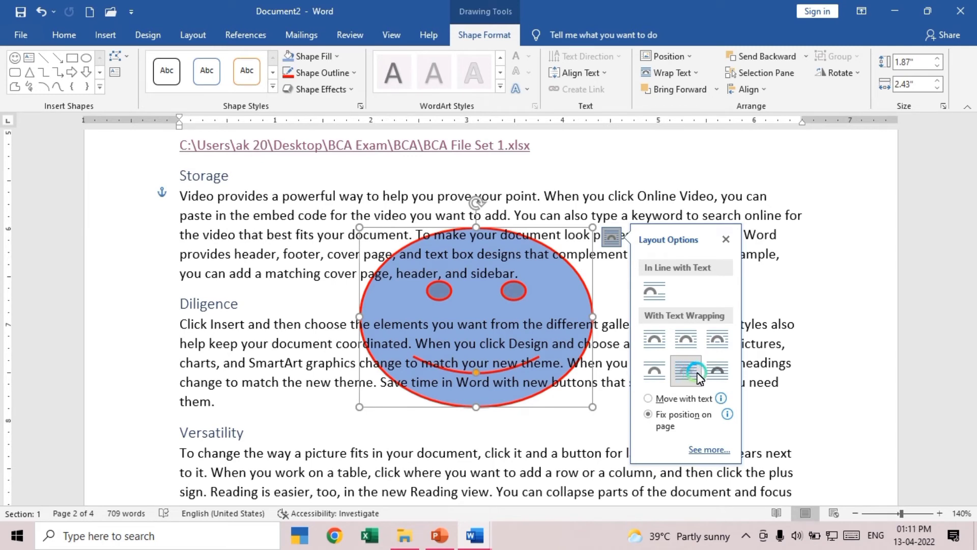
pyautogui.click(719, 368)
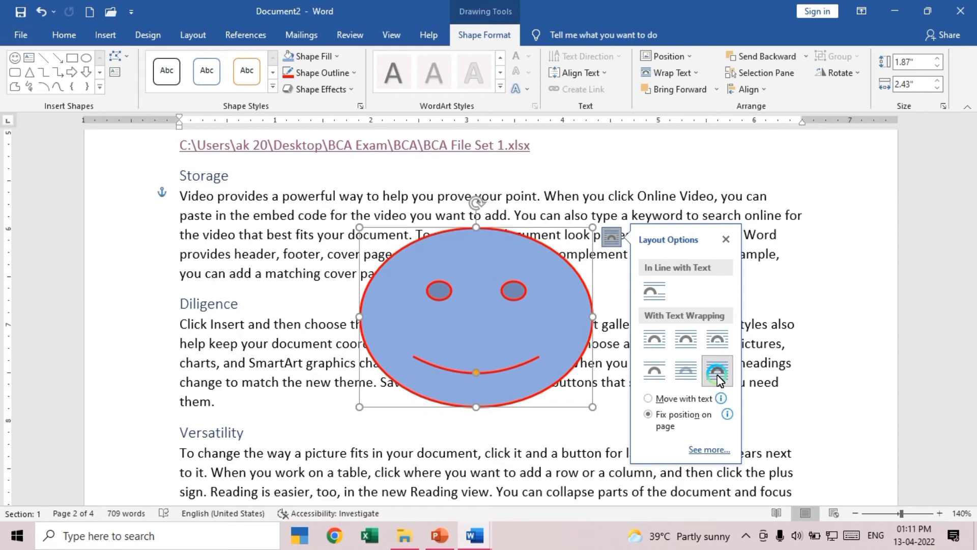
# Set the smiley face's text wrapping to Square, close the layout options and keep the shape selected
pyautogui.click(658, 342)
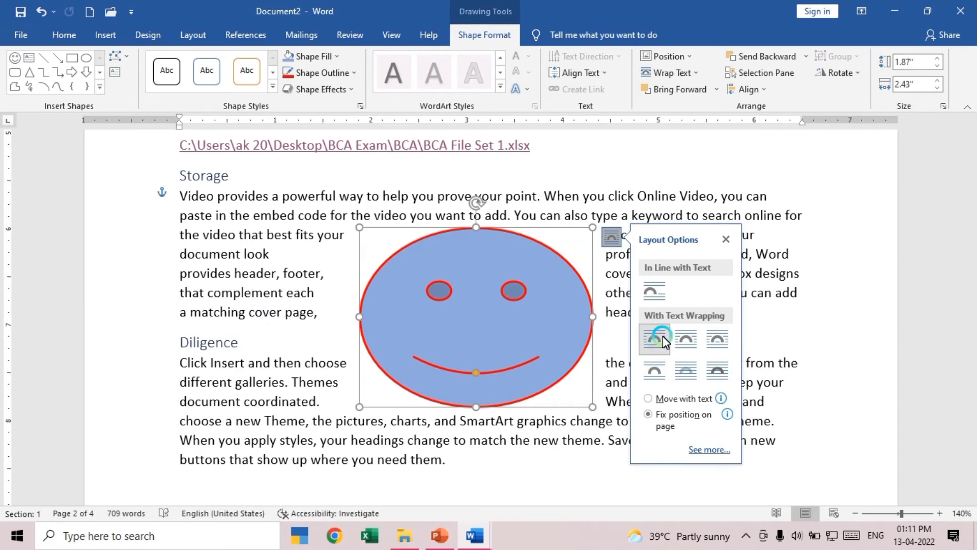
pyautogui.click(552, 209)
pyautogui.click(442, 311)
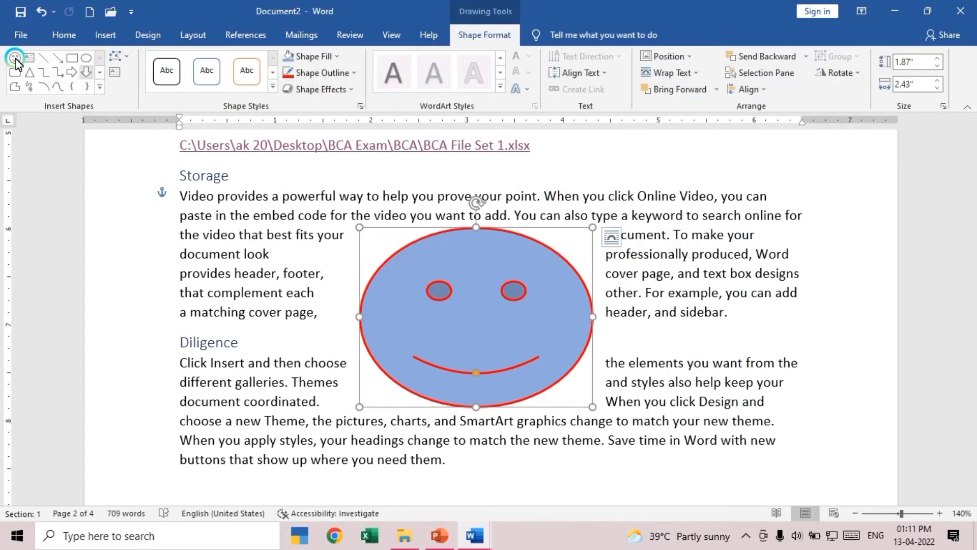
# Draw a right arrow about 1.52" high and 2.07" wide over the smiley face's lower left and apply the gold, white-outlined theme style
pyautogui.click(69, 75)
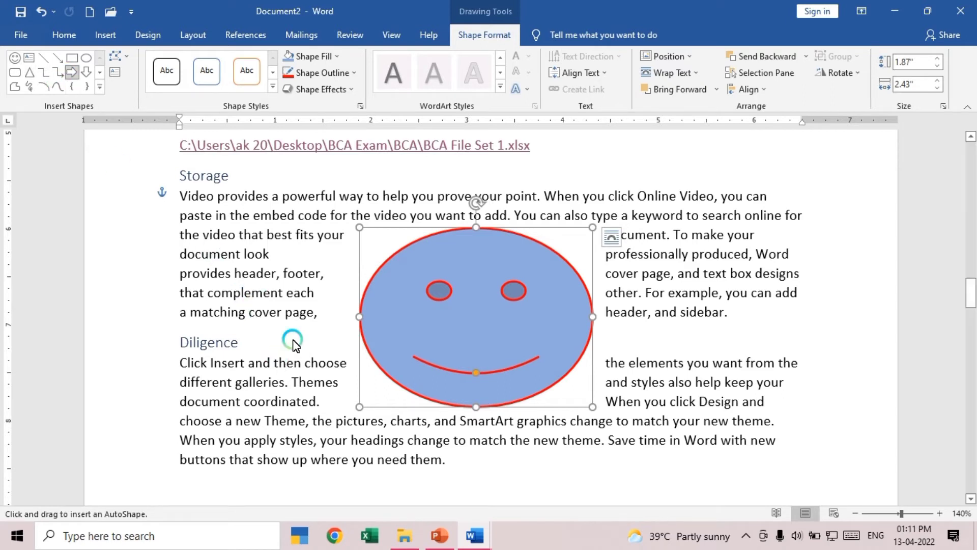
pyautogui.moveTo(254, 287)
pyautogui.mouseDown()
pyautogui.moveTo(428, 448)
pyautogui.moveTo(454, 440)
pyautogui.mouseUp()
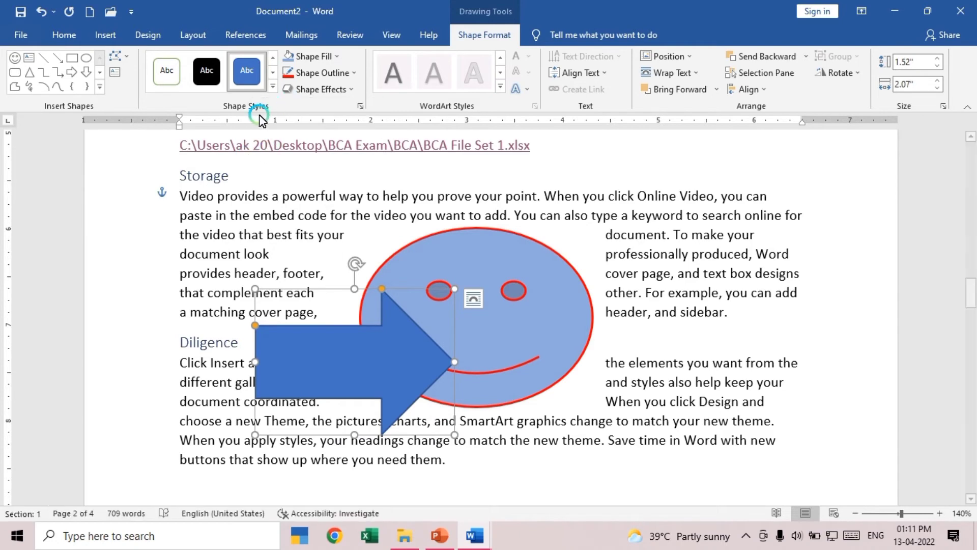
pyautogui.click(272, 87)
pyautogui.click(311, 219)
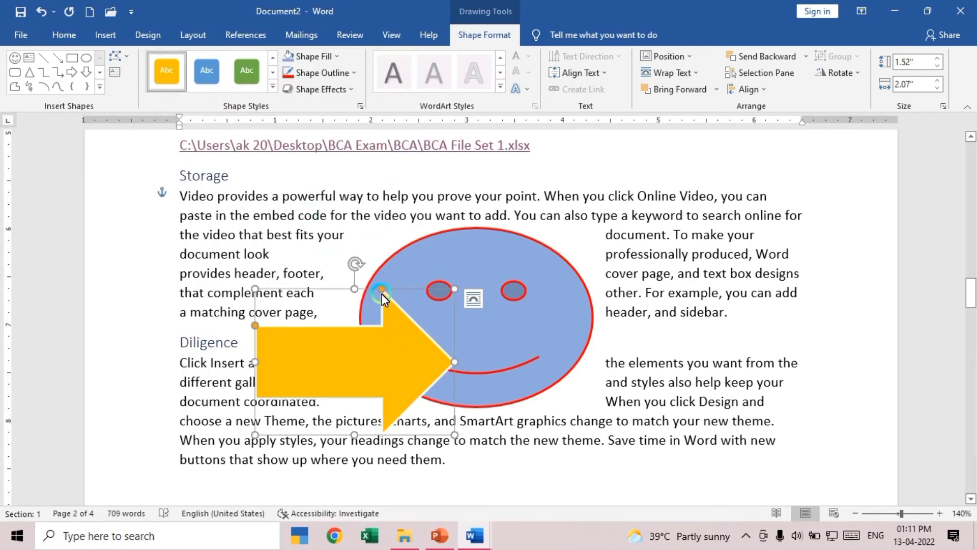
# Reshape the gold arrow with a slightly longer head and a narrower shaft
pyautogui.moveTo(382, 291); pyautogui.dragTo(371, 313)
pyautogui.moveTo(256, 326); pyautogui.dragTo(259, 340)
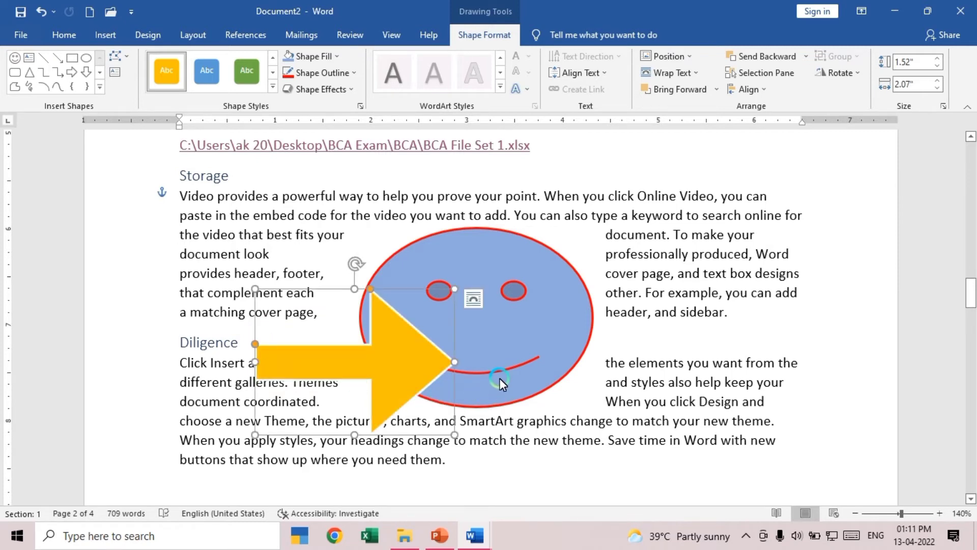
# Add an isosceles triangle about 1.42" high and 1.44" wide in the shaded green theme style, placed above the arrow and overlapping the smiley face
pyautogui.click(29, 73)
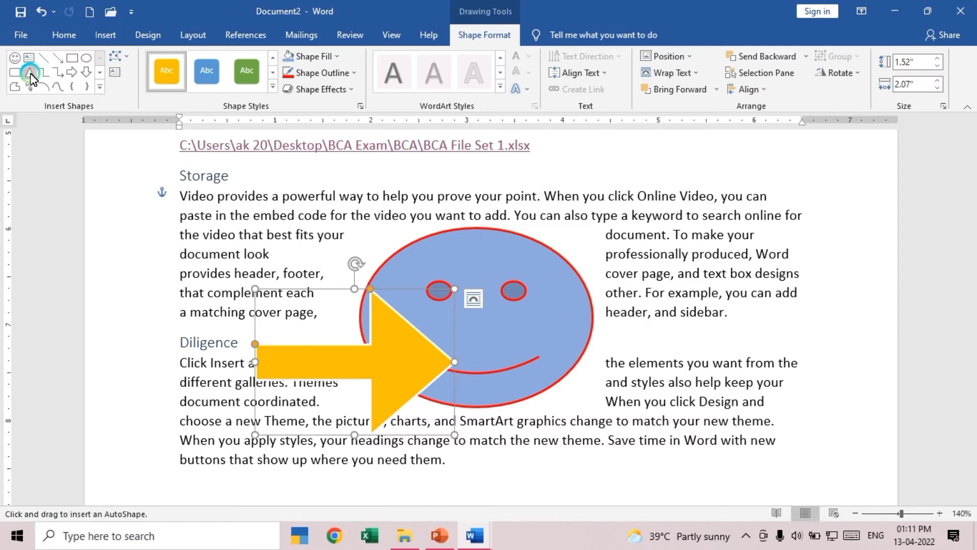
pyautogui.moveTo(304, 224); pyautogui.dragTo(445, 363)
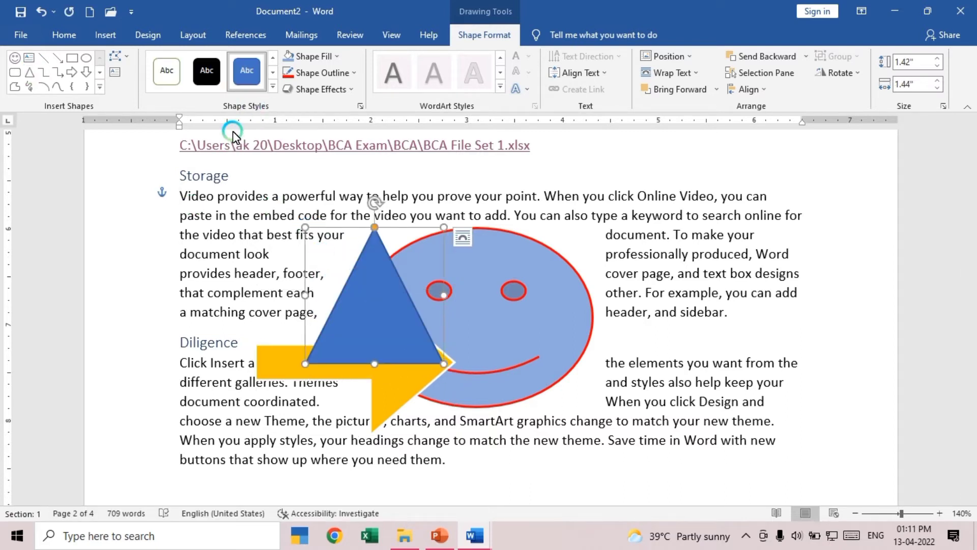
pyautogui.click(273, 87)
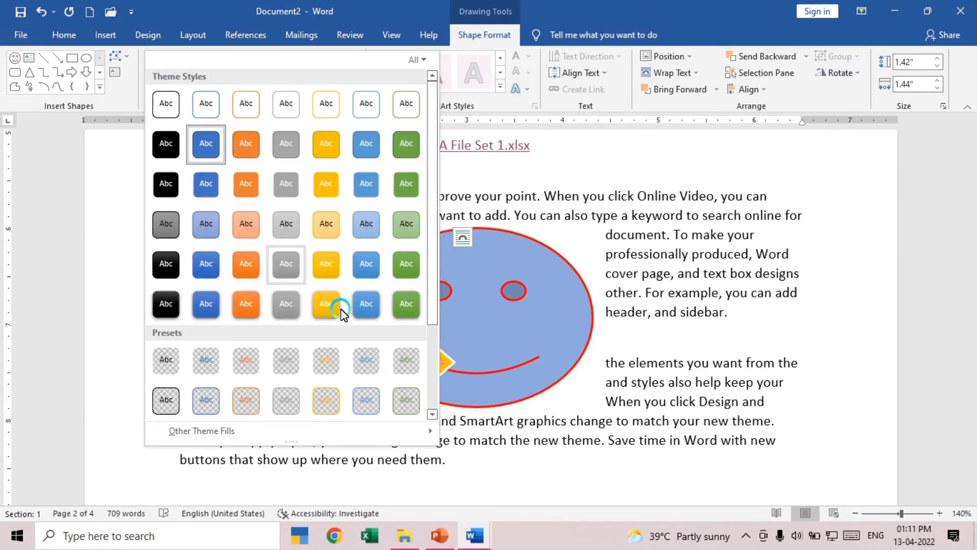
pyautogui.click(408, 305)
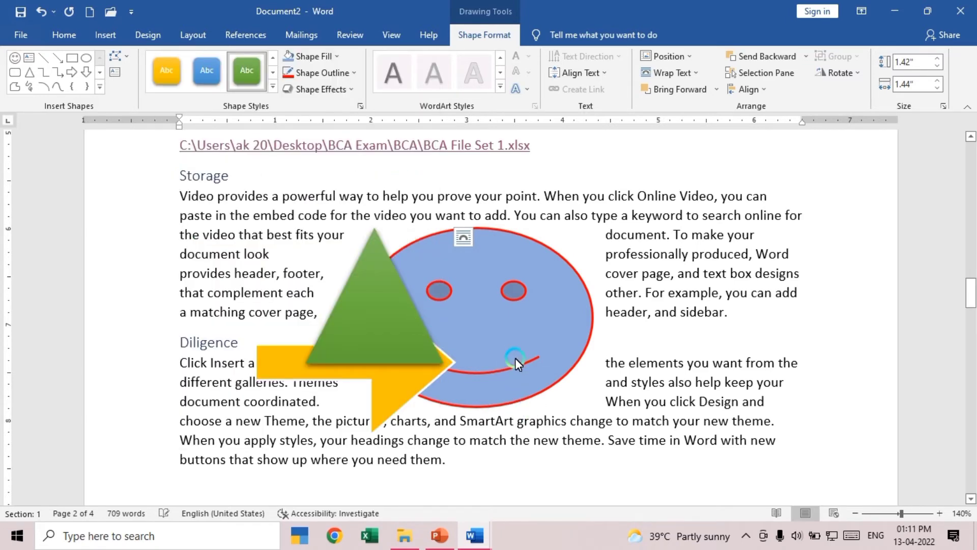
pyautogui.moveTo(365, 341); pyautogui.dragTo(350, 311)
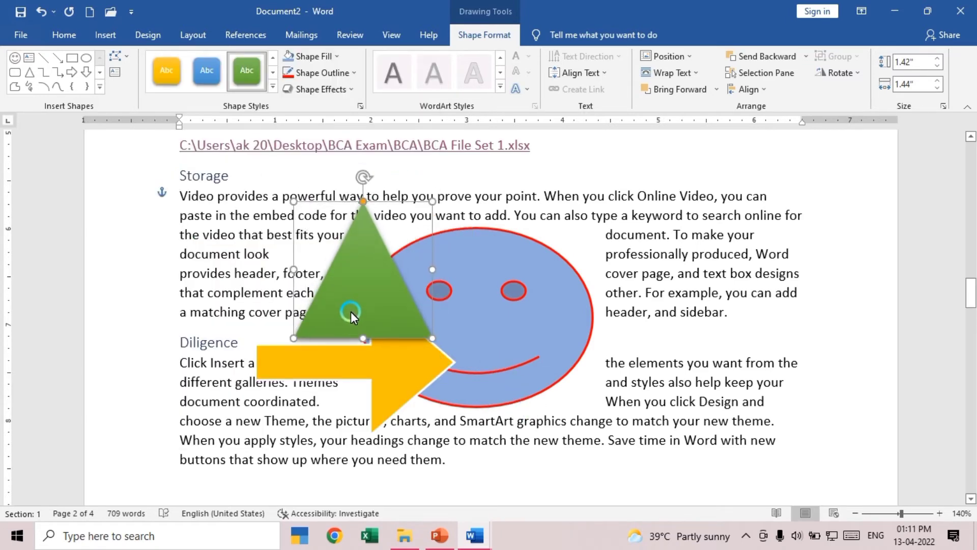
# Bring the smiley face forward one level above the arrow, and bring it to the front of all shapes
pyautogui.click(537, 334)
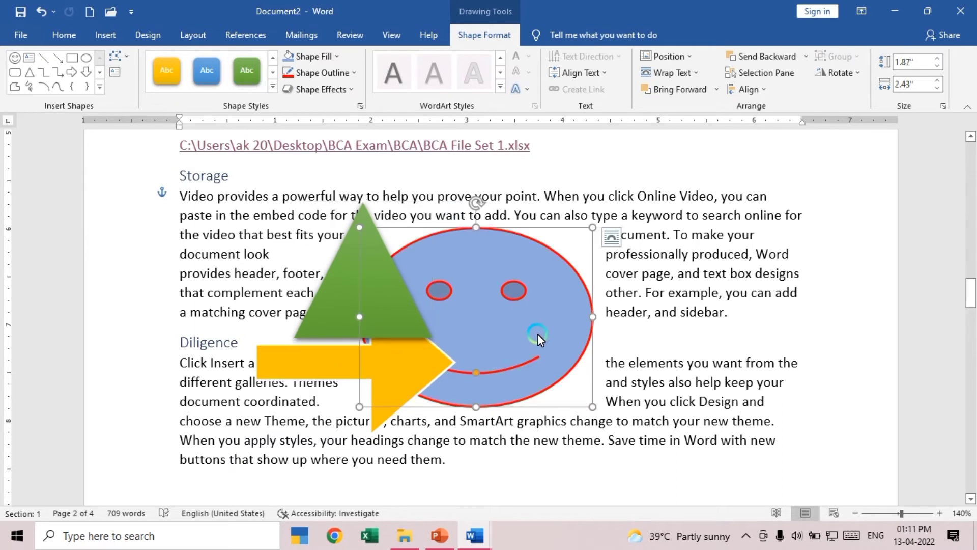
pyautogui.click(419, 361)
pyautogui.click(499, 255)
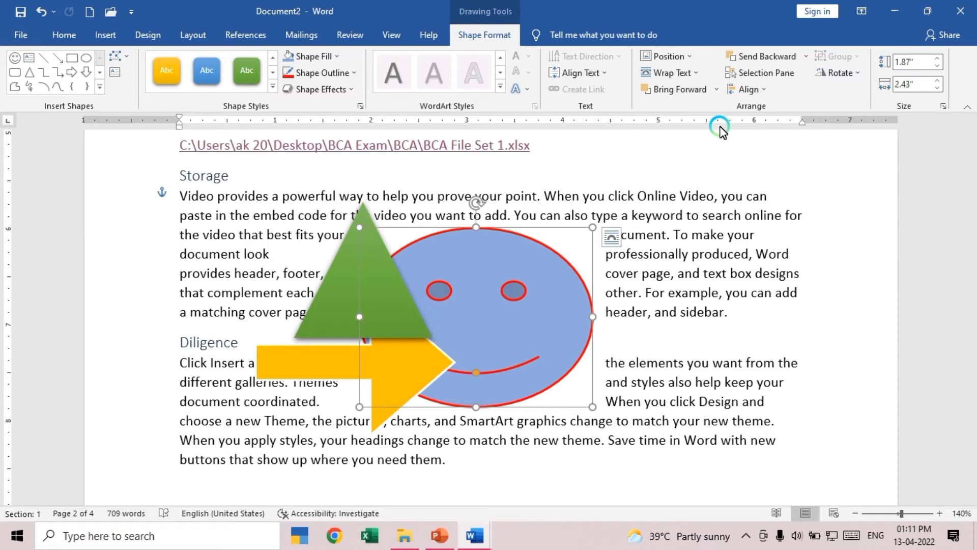
pyautogui.click(716, 90)
pyautogui.click(709, 100)
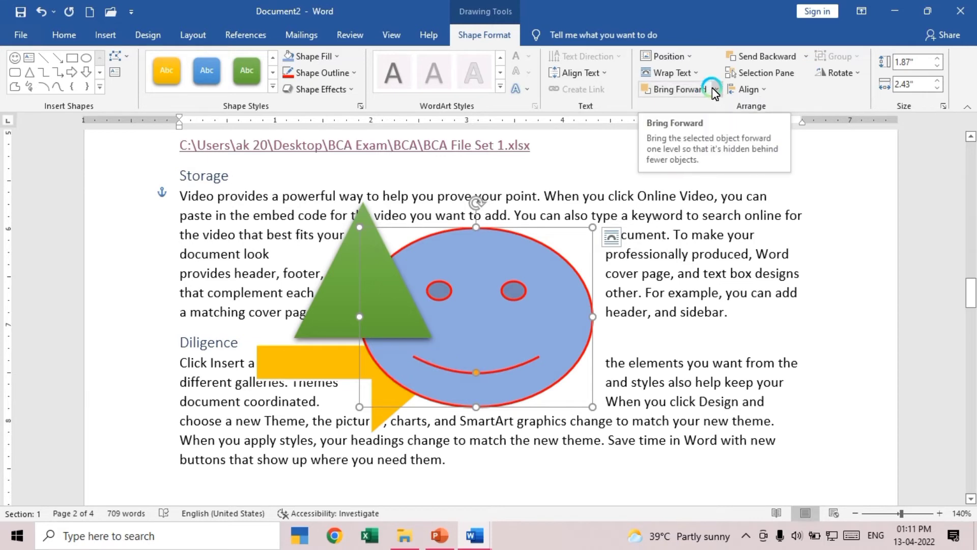
pyautogui.click(714, 90)
pyautogui.click(708, 126)
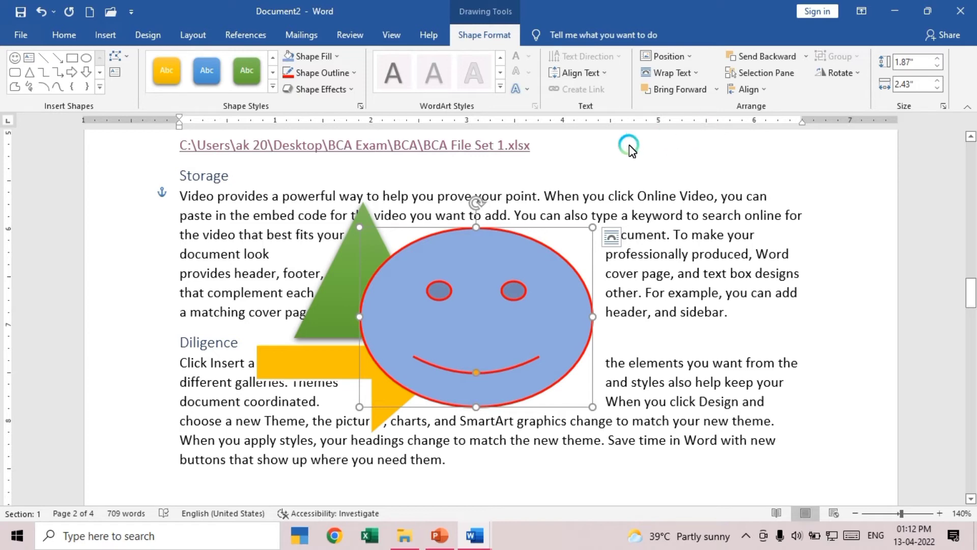
# Try moving the smiley face one level backward and forward again, and finish by sending it to the back
pyautogui.click(764, 64)
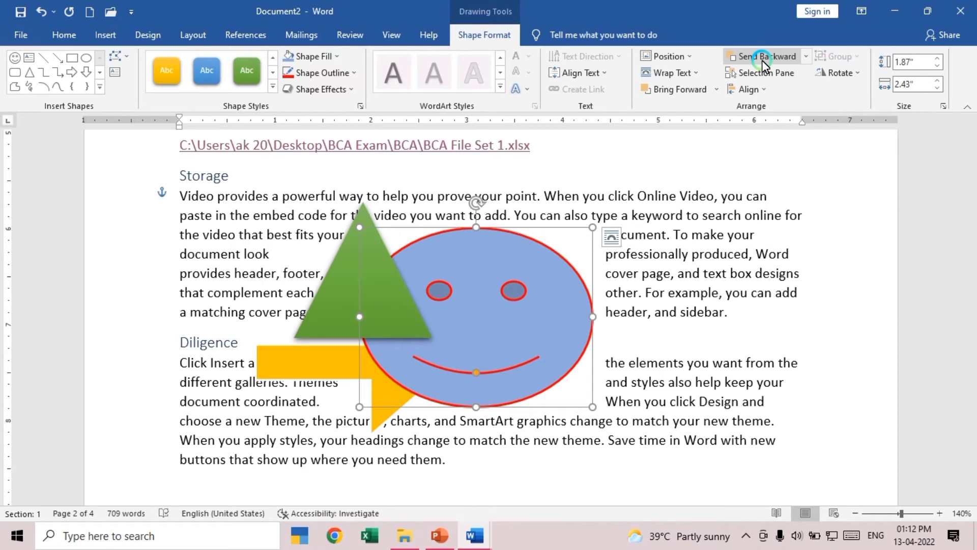
pyautogui.click(691, 92)
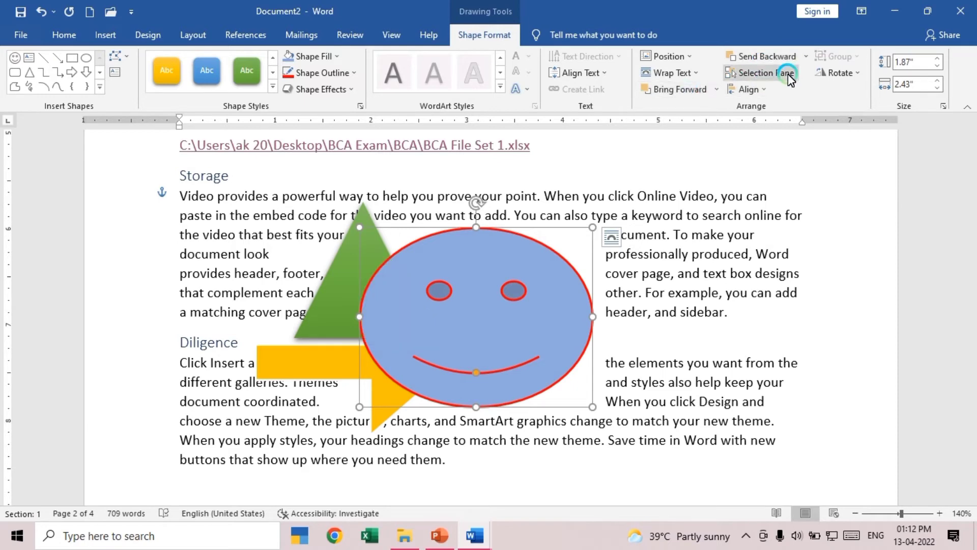
pyautogui.click(806, 56)
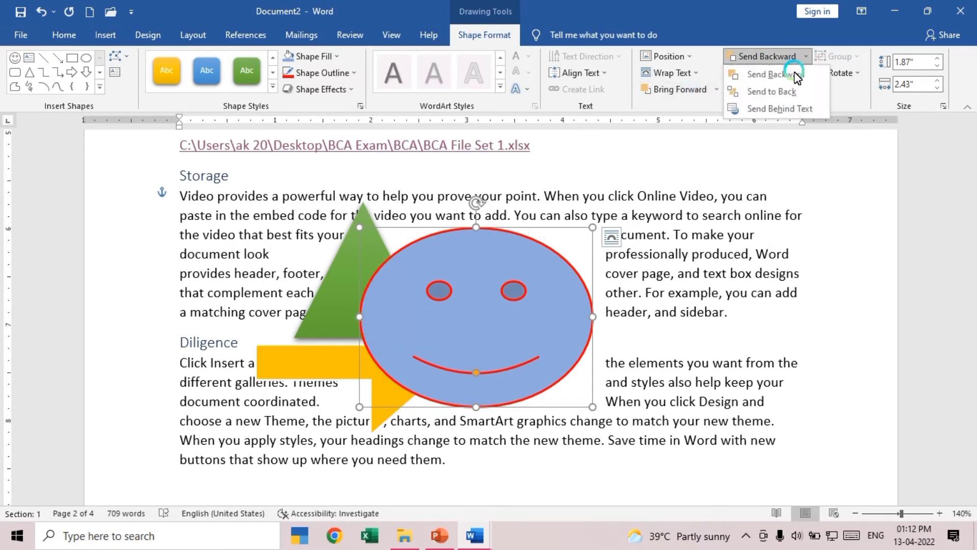
pyautogui.click(774, 93)
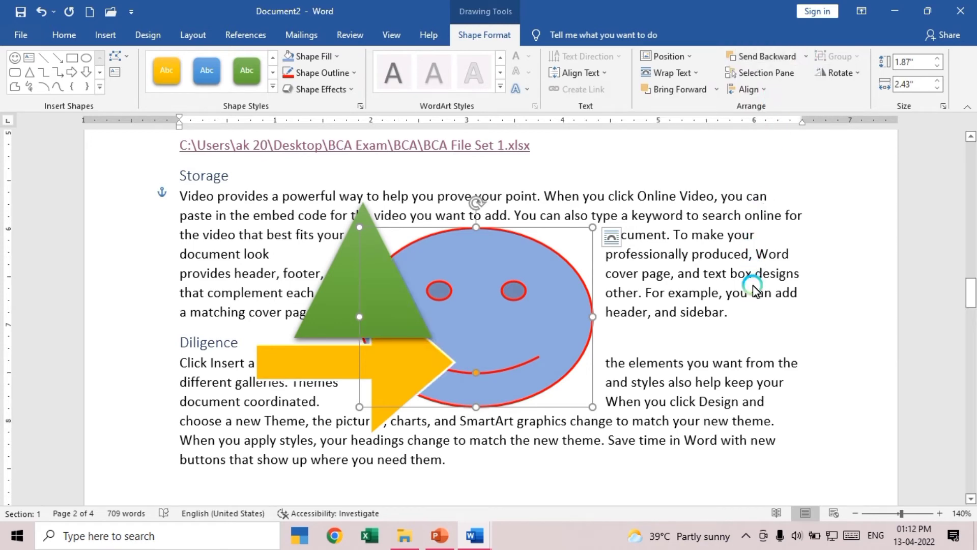
# Move the gold arrow to the right side of the smiley face and flip it horizontally
pyautogui.moveTo(402, 377); pyautogui.dragTo(729, 362)
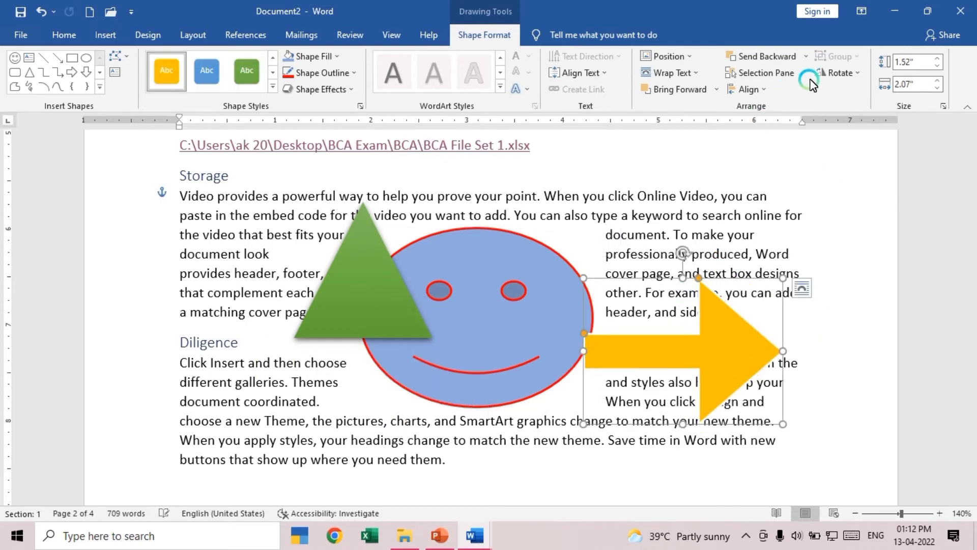
pyautogui.click(837, 73)
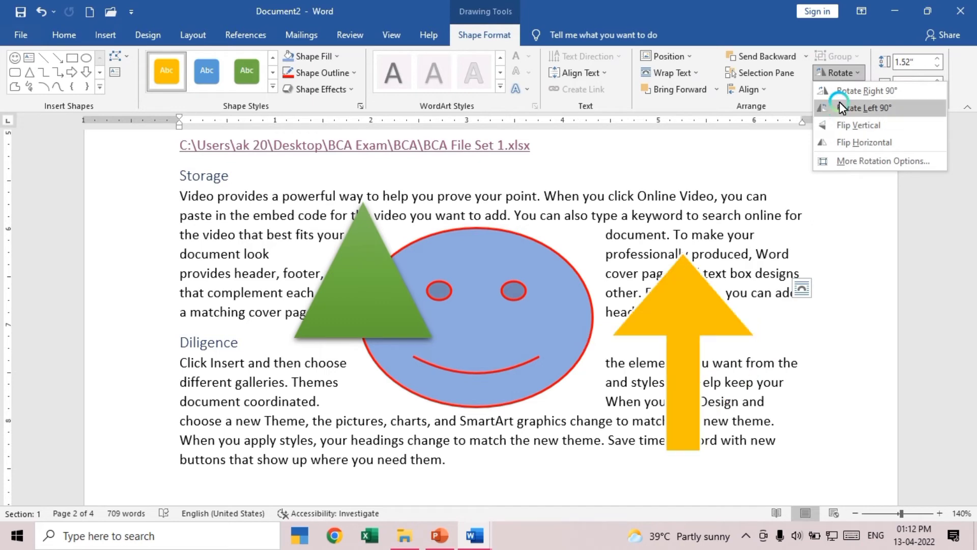
pyautogui.click(843, 142)
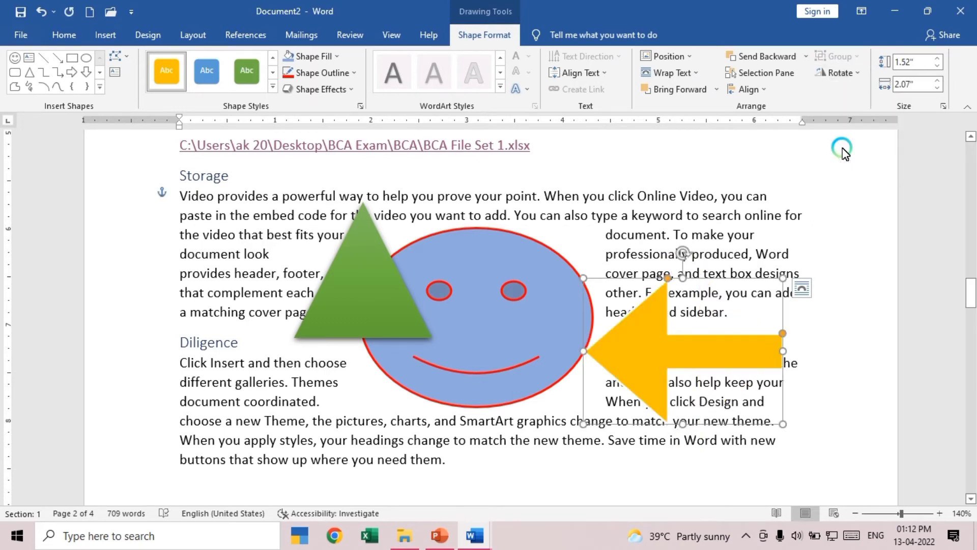
# Display the Selection pane and select the triangle, arrow and smiley face from its list of shapes
pyautogui.click(766, 73)
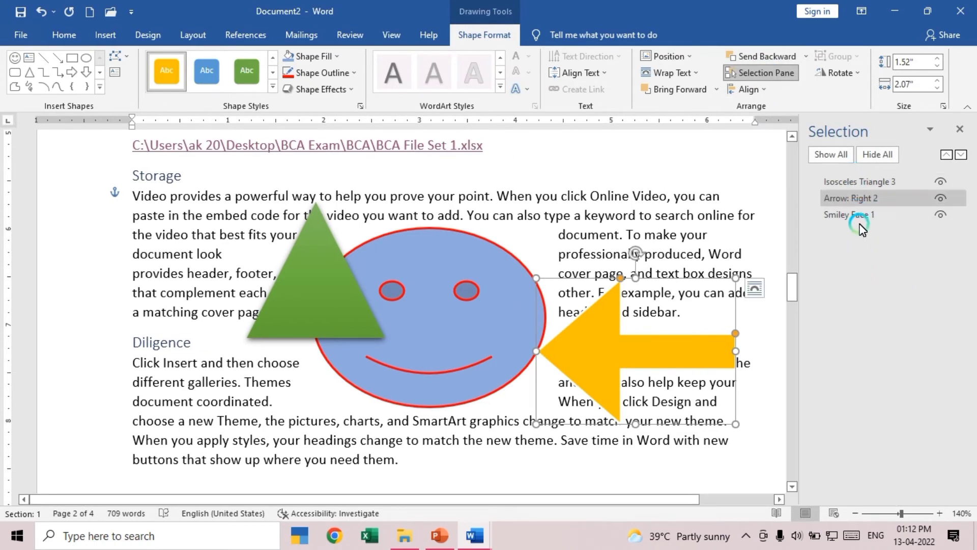
pyautogui.click(864, 181)
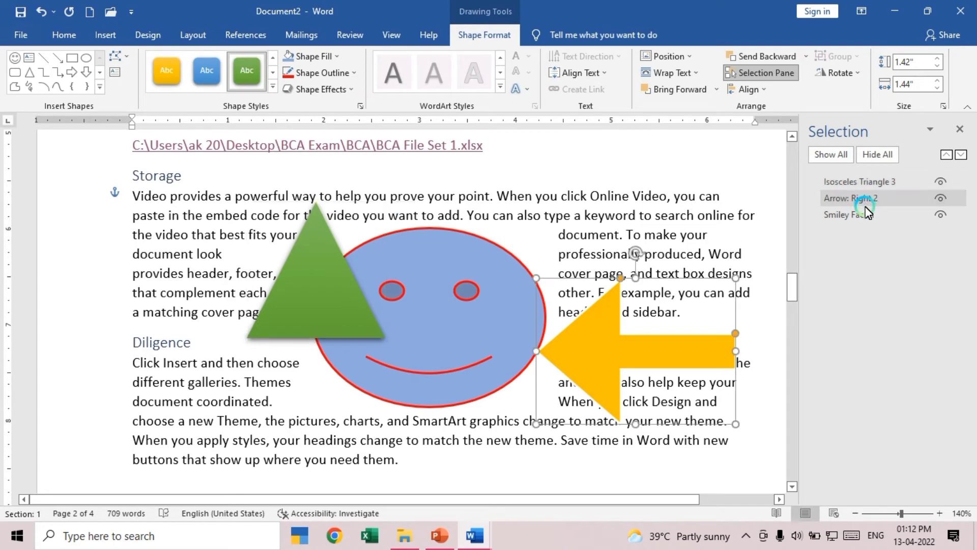
pyautogui.click(865, 192)
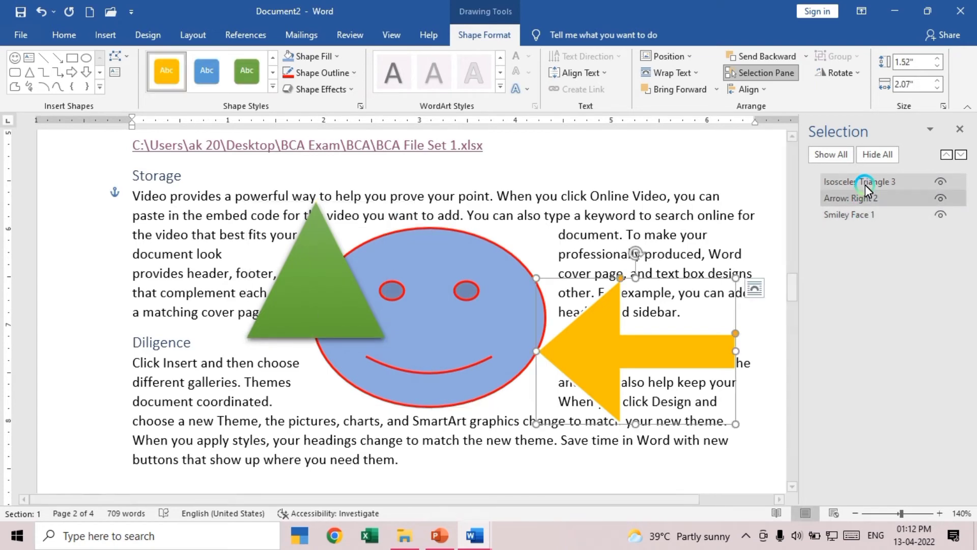
pyautogui.click(864, 214)
# Resize the gold arrow to a height of 1.7" and a width of 2.3"
pyautogui.click(645, 355)
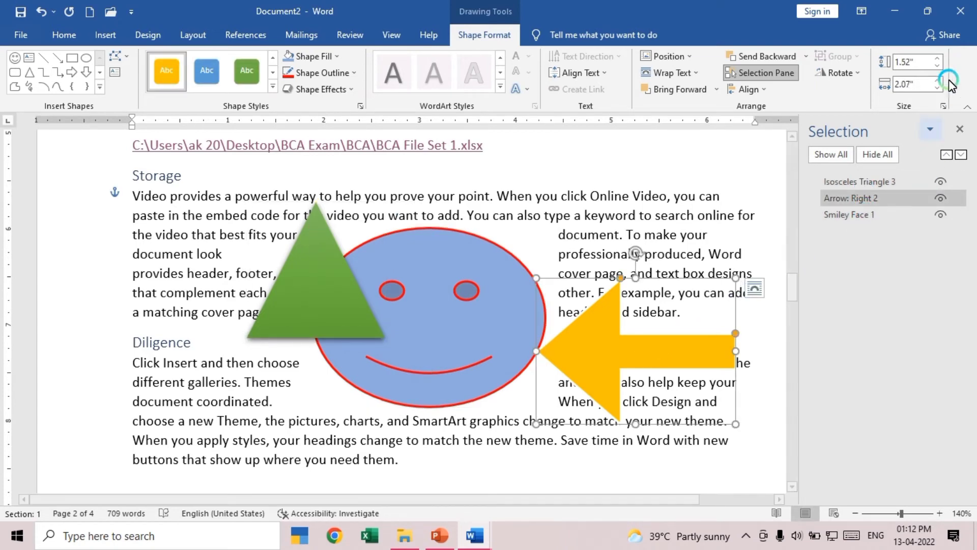
pyautogui.click(937, 59)
pyautogui.click(937, 58)
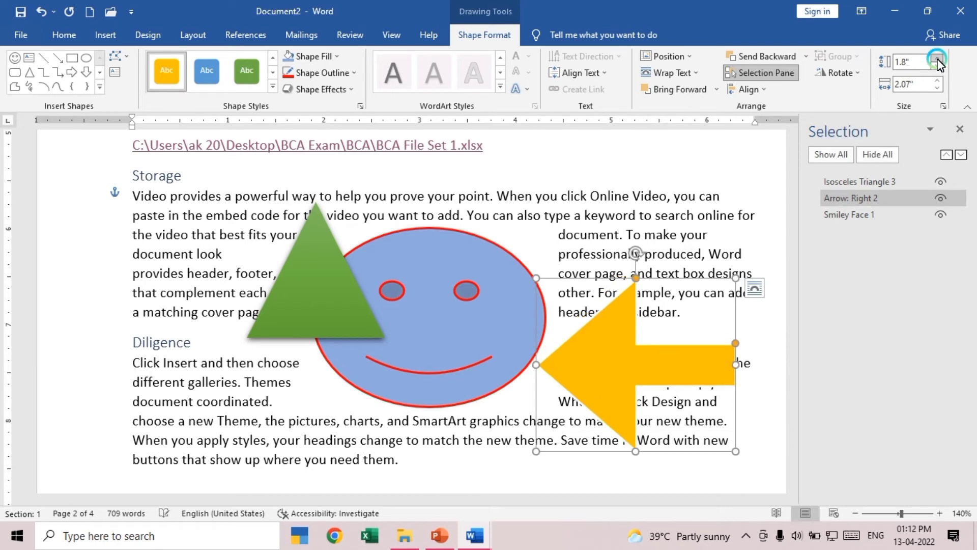
pyautogui.click(937, 58)
pyautogui.click(937, 81)
pyautogui.click(937, 80)
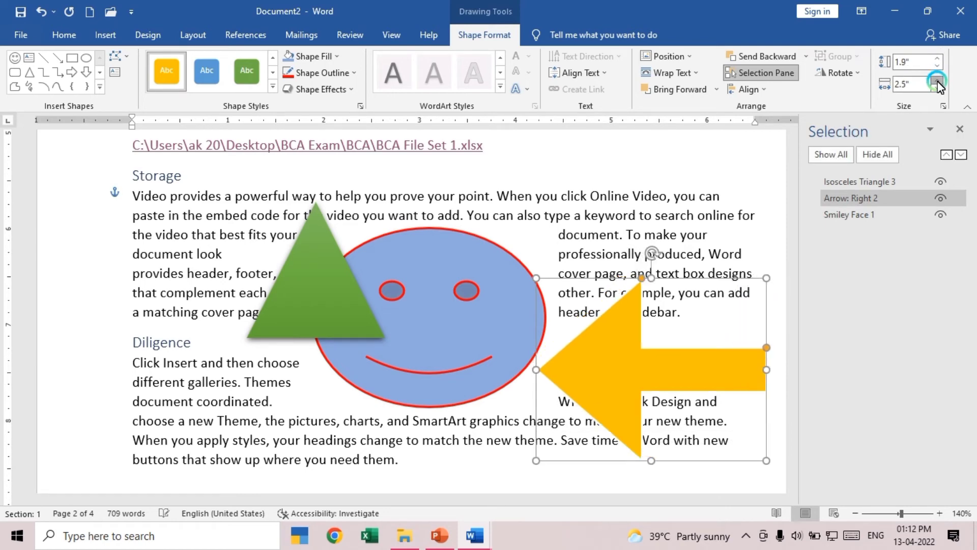
pyautogui.click(937, 81)
pyautogui.click(938, 65)
pyautogui.click(937, 65)
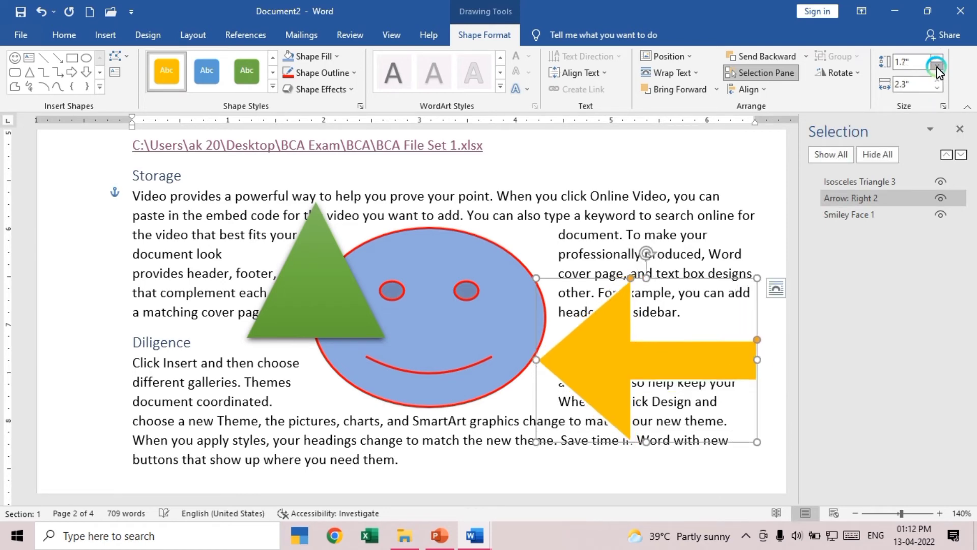
# Reduce the gold arrow to about 1.09" high and 1.69" wide, keeping its tip beside the smiley face
pyautogui.click(937, 65)
pyautogui.moveTo(762, 279); pyautogui.dragTo(703, 334)
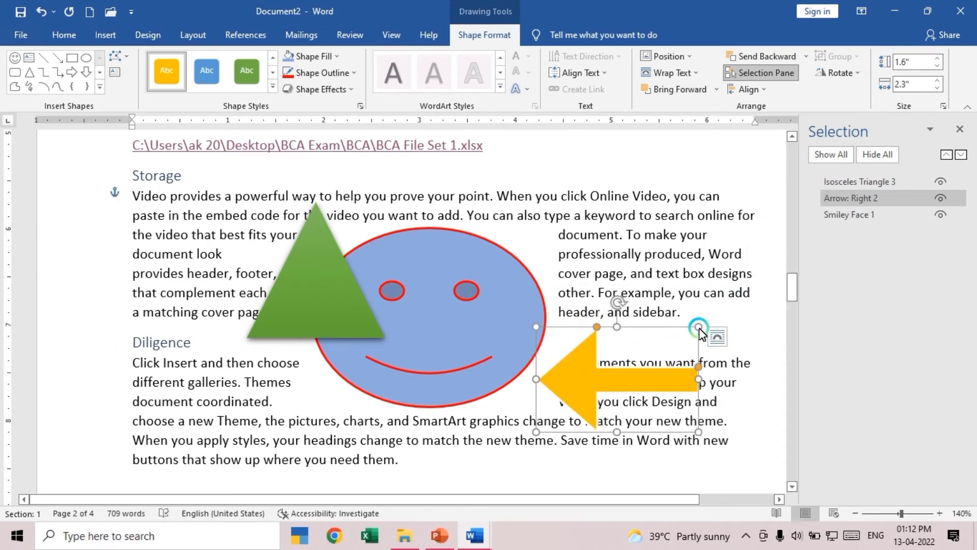
pyautogui.click(642, 363)
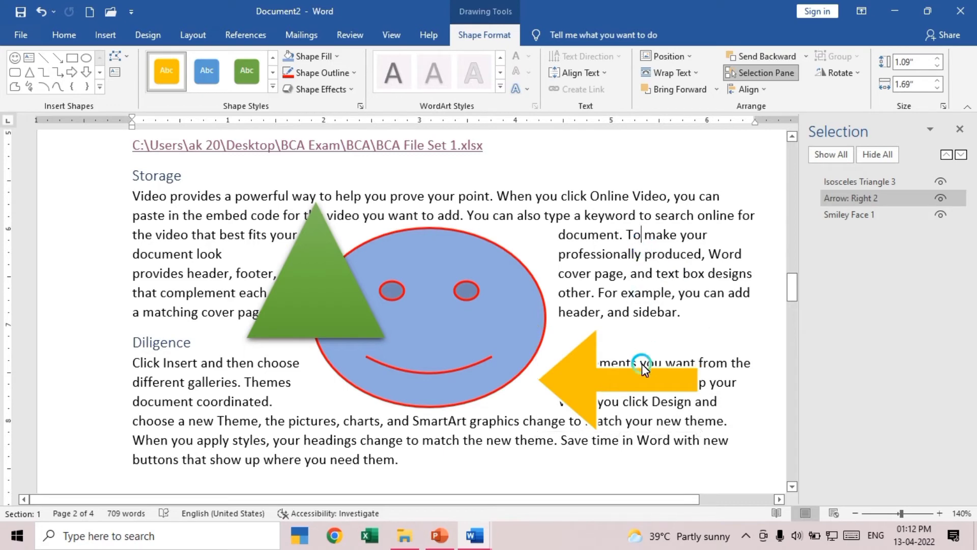
# Move the smiley face and the green triangle separately so the triangle's tip overlaps the middle of the smile
pyautogui.moveTo(303, 320); pyautogui.dragTo(397, 369)
pyautogui.click(484, 337)
pyautogui.moveTo(484, 337); pyautogui.dragTo(536, 231)
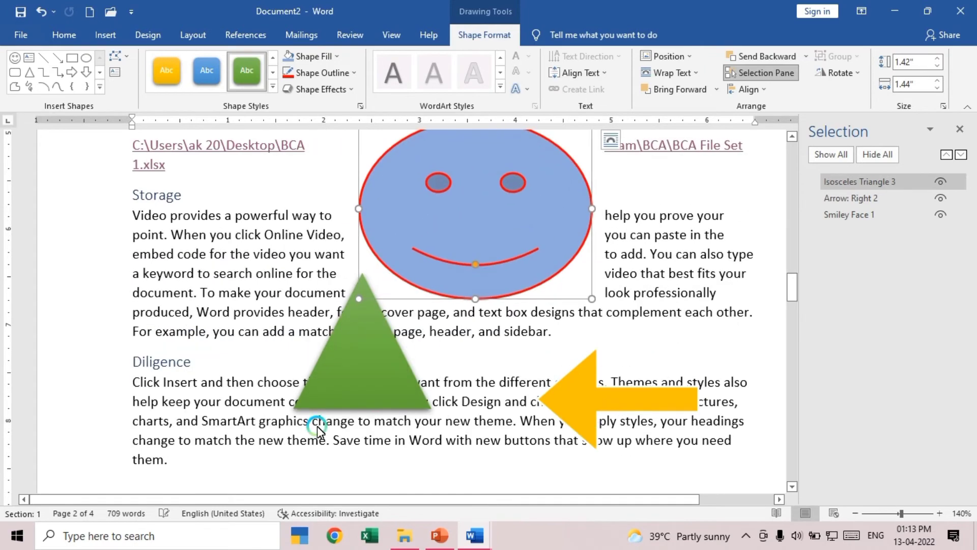
pyautogui.moveTo(488, 254); pyautogui.dragTo(380, 261)
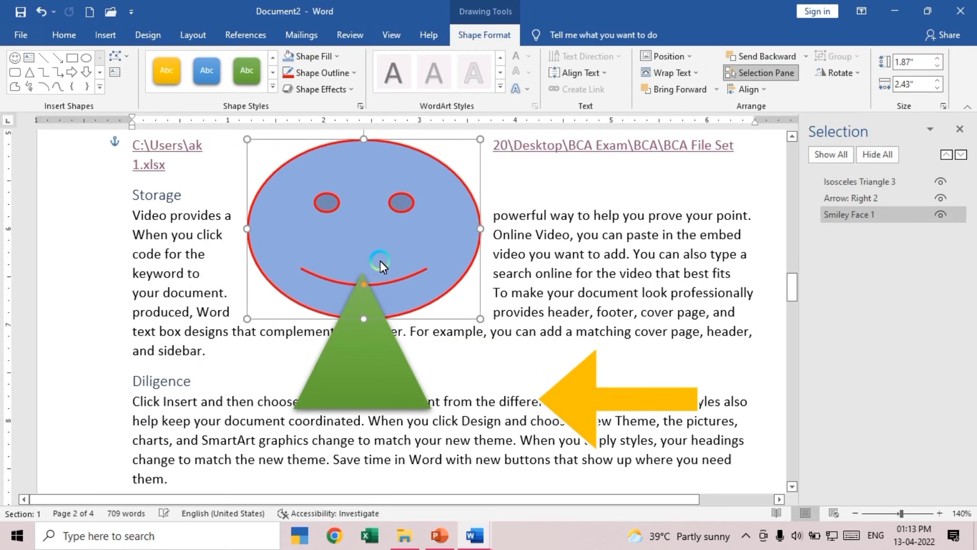
pyautogui.moveTo(361, 396); pyautogui.dragTo(362, 372)
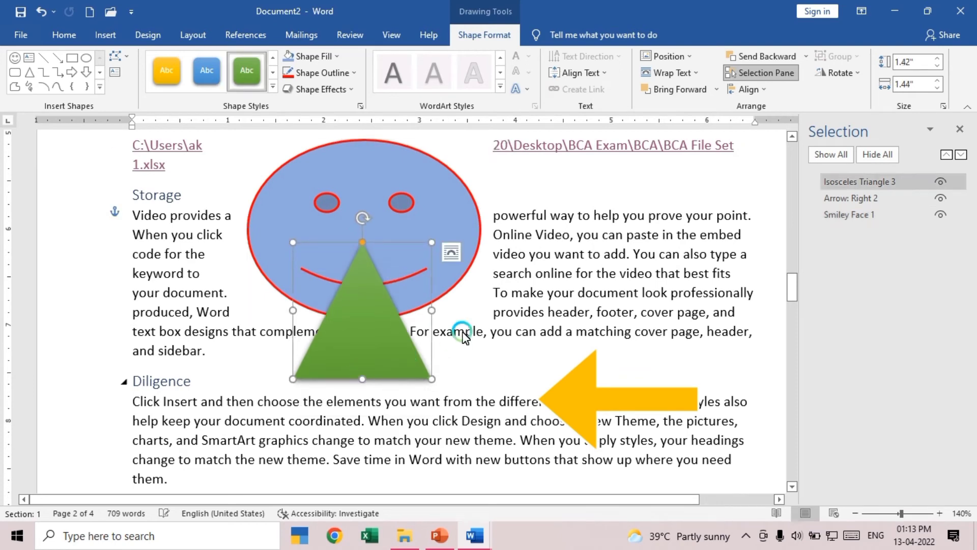
# Group the smiley face with the green triangle and move the group slightly down over the Storage and Diligence paragraphs
pyautogui.click(495, 234)
pyautogui.click(470, 227)
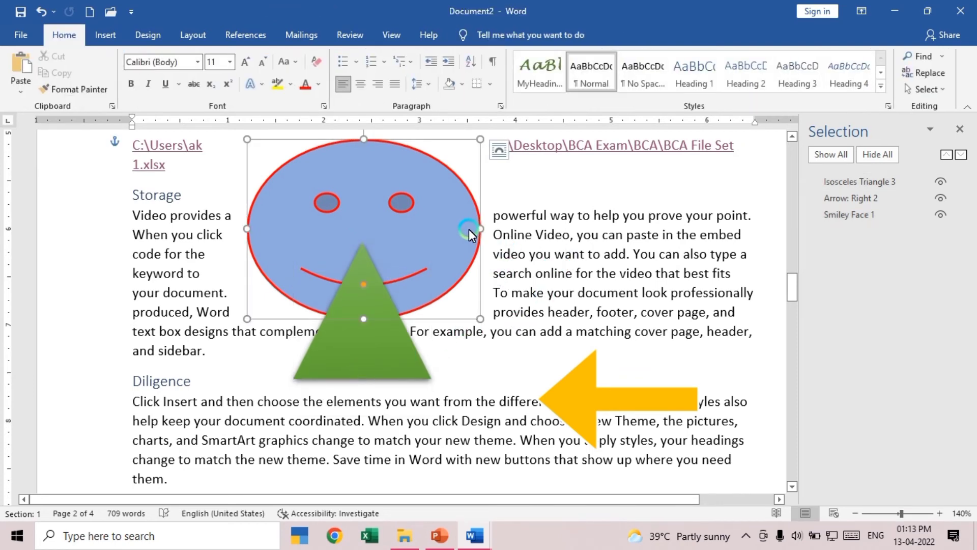
pyautogui.keyDown('shift'); pyautogui.click(399, 353); pyautogui.keyUp('shift')
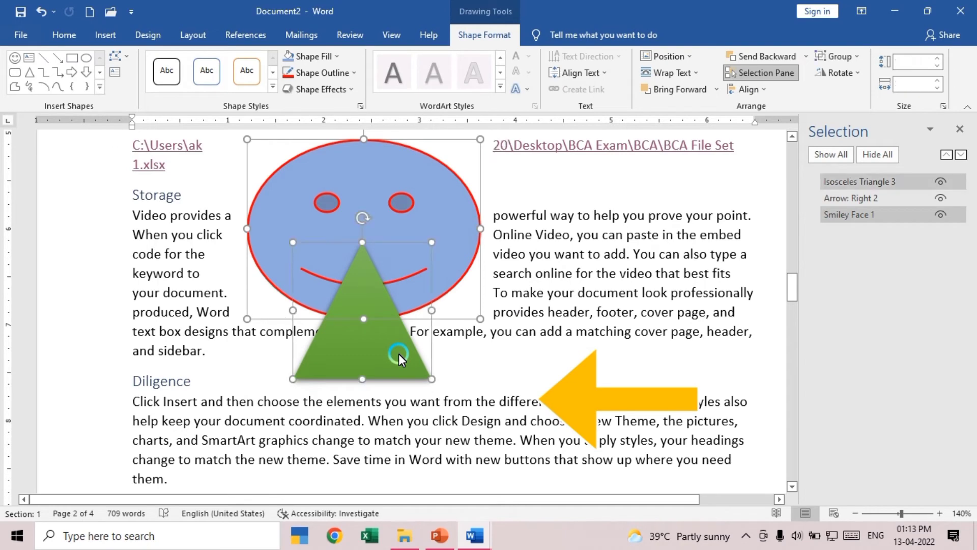
pyautogui.click(825, 55)
pyautogui.click(838, 72)
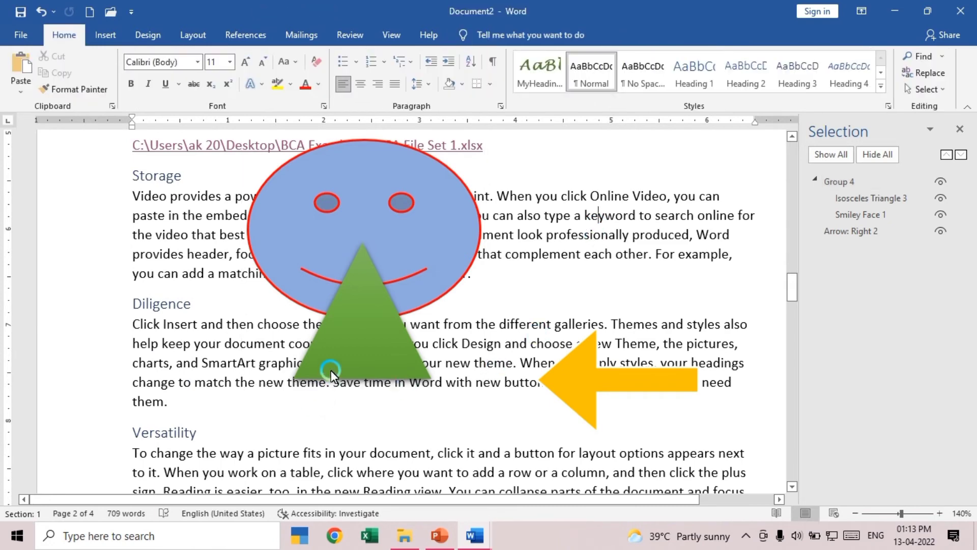
pyautogui.moveTo(331, 371); pyautogui.dragTo(324, 406)
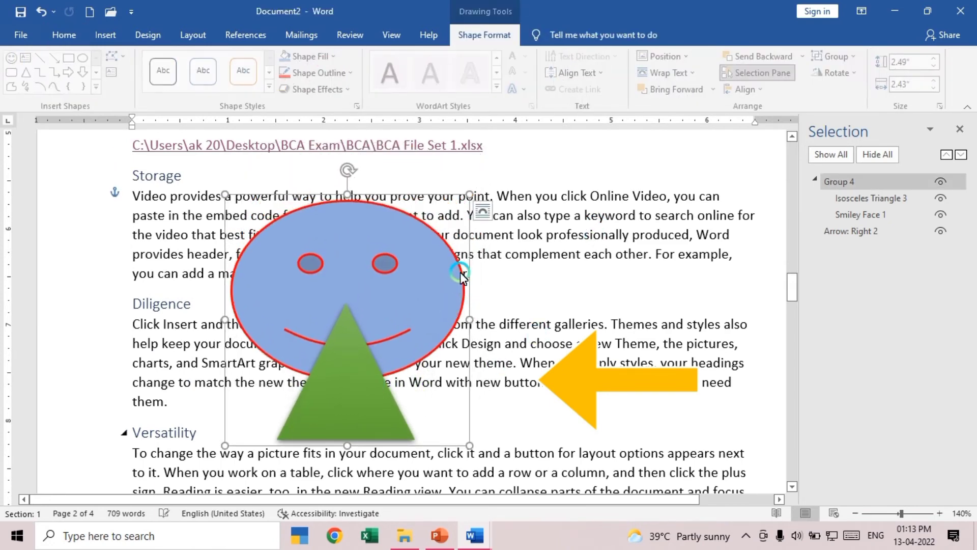
pyautogui.click(614, 252)
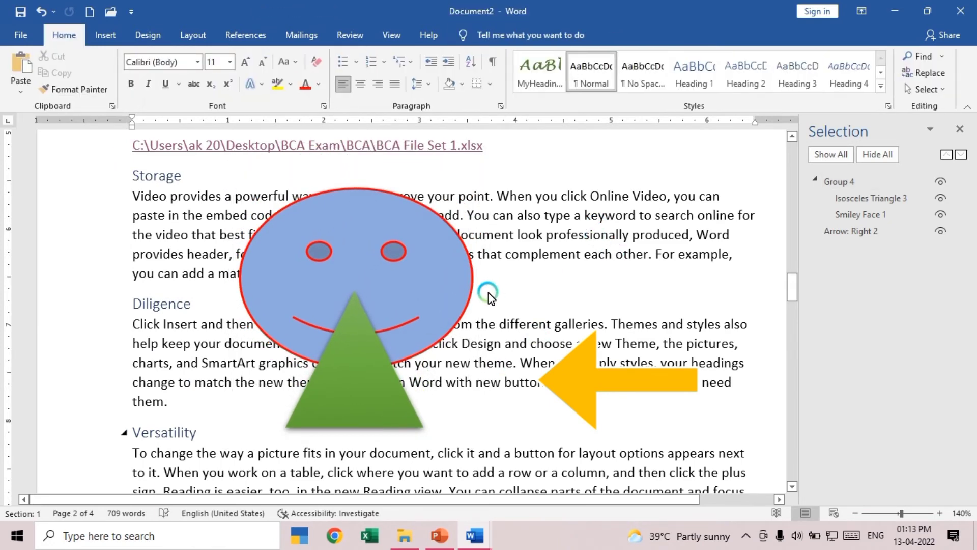
# Ungroup the smiley face and the green triangle
pyautogui.click(422, 267)
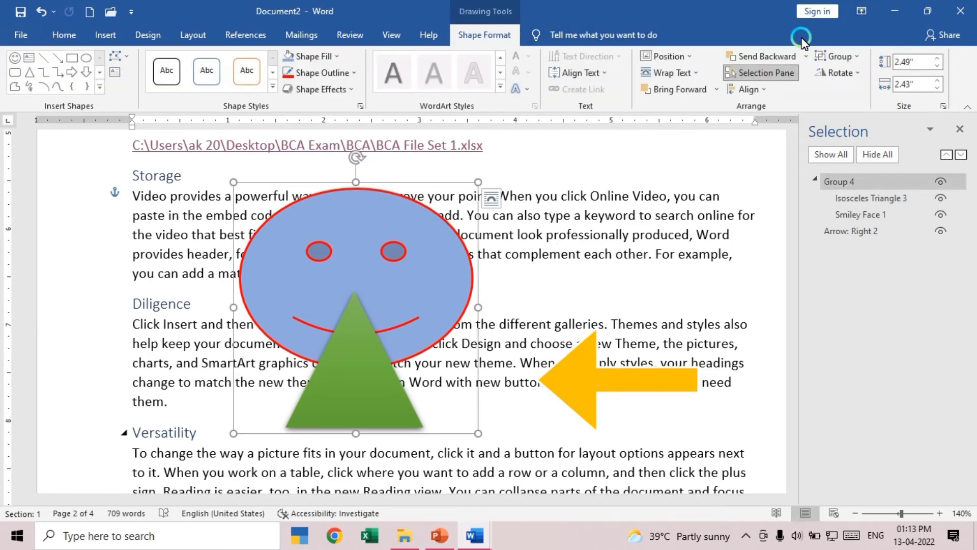
pyautogui.click(835, 54)
pyautogui.click(839, 93)
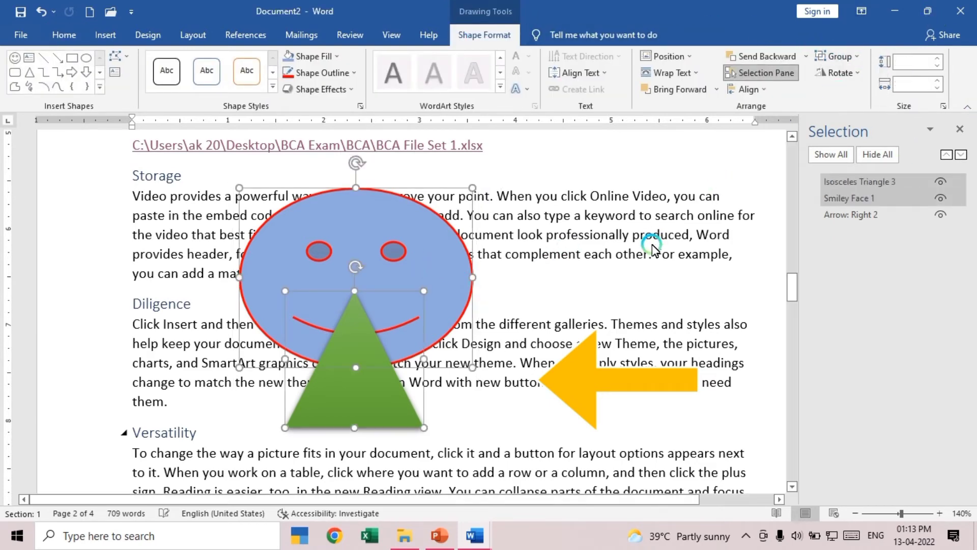
pyautogui.click(563, 216)
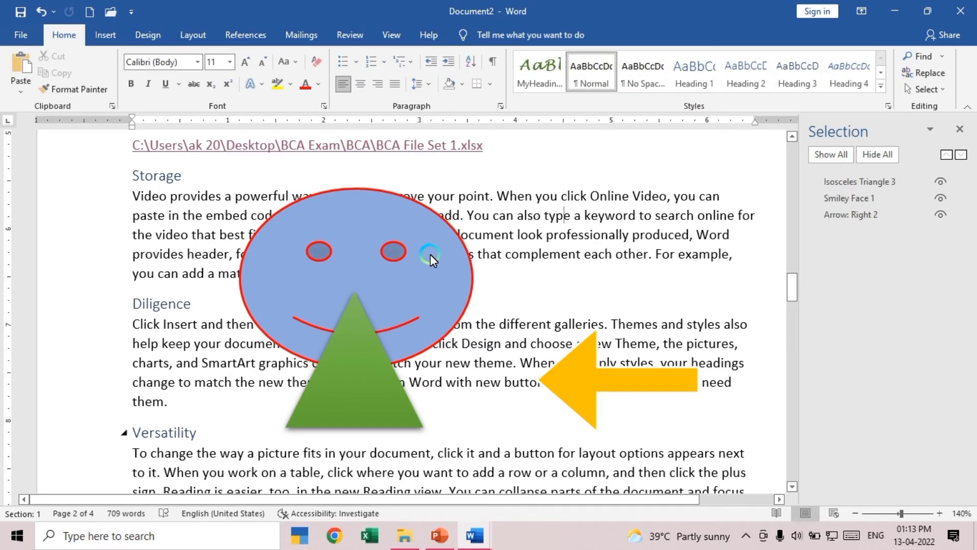
# Group the smiley face and green triangle again, and try selecting the group together with the gold arrow
pyautogui.click(435, 256)
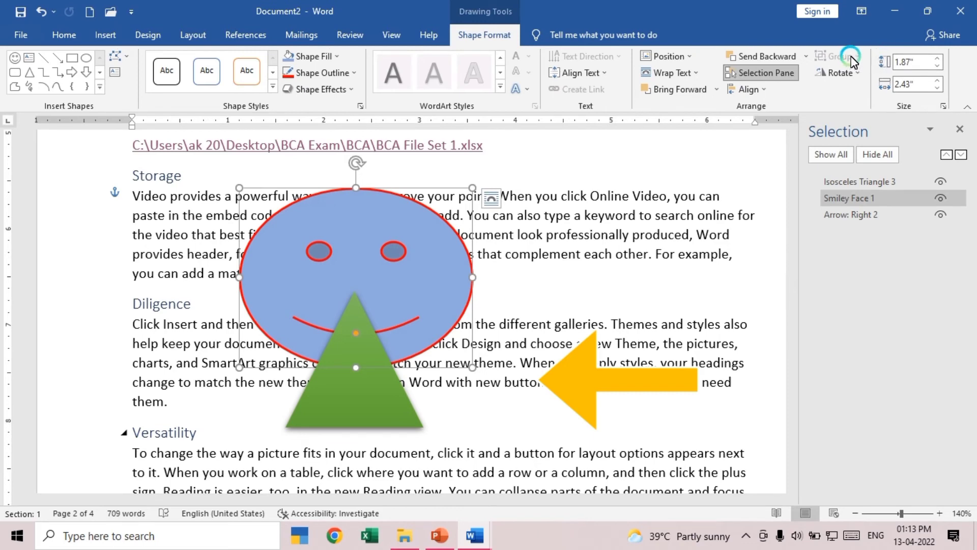
pyautogui.keyDown('shift'); pyautogui.click(337, 409); pyautogui.keyUp('shift')
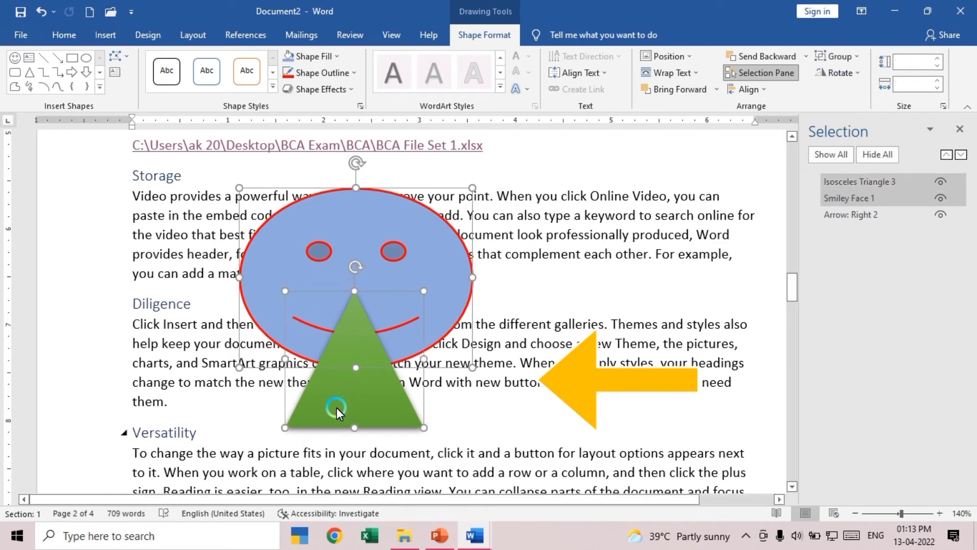
pyautogui.click(839, 57)
pyautogui.click(842, 69)
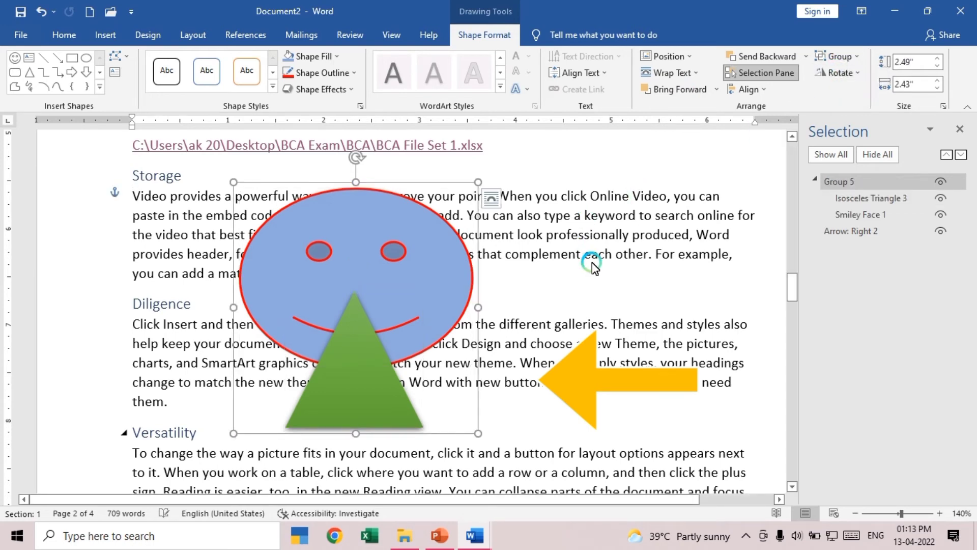
pyautogui.click(522, 280)
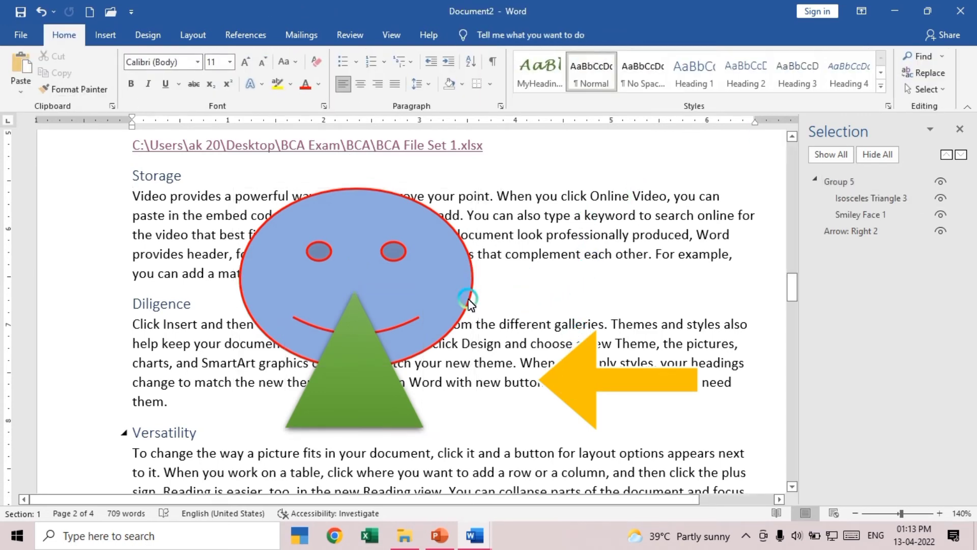
pyautogui.click(407, 282)
pyautogui.keyDown('shift'); pyautogui.click(560, 382); pyautogui.keyUp('shift')
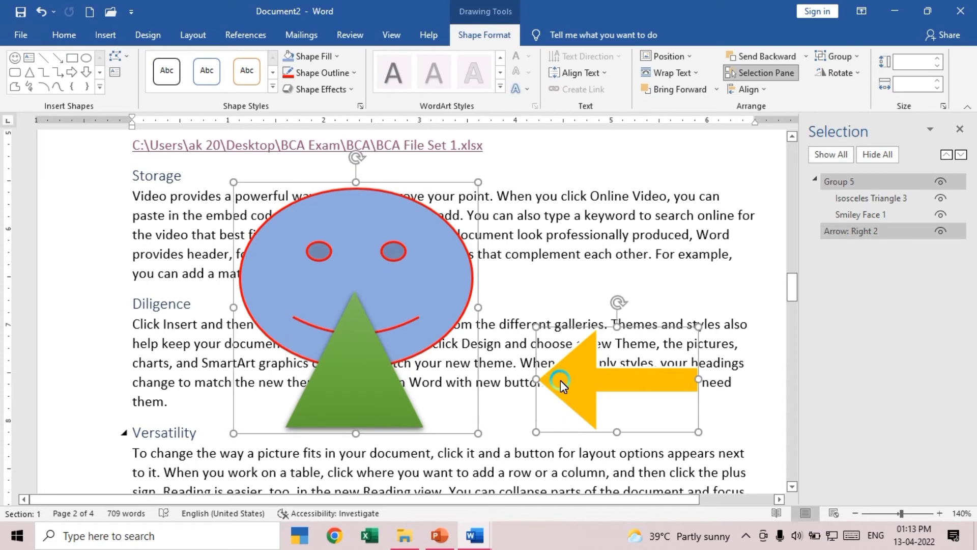
pyautogui.click(604, 258)
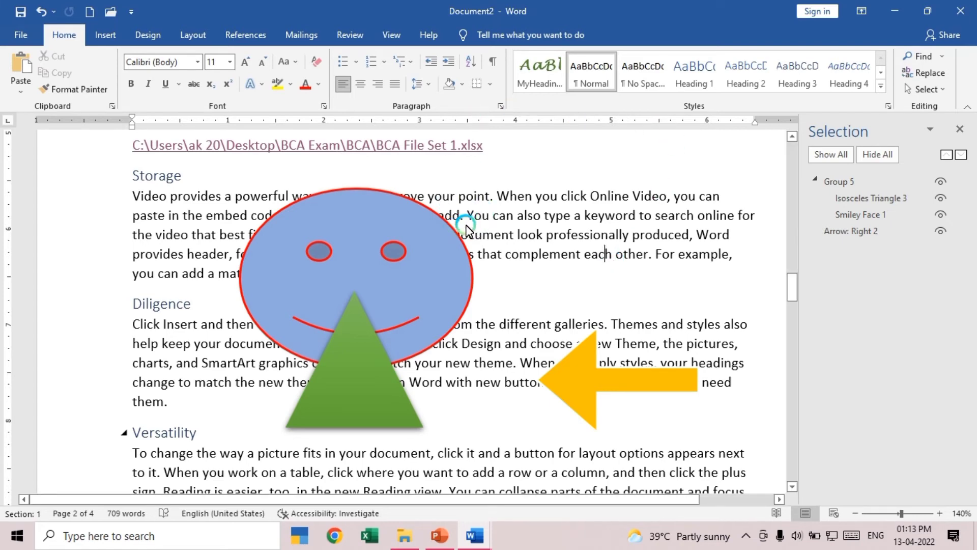
# Delete the grouped smiley face and triangle, and delete the gold arrow
pyautogui.click(417, 226)
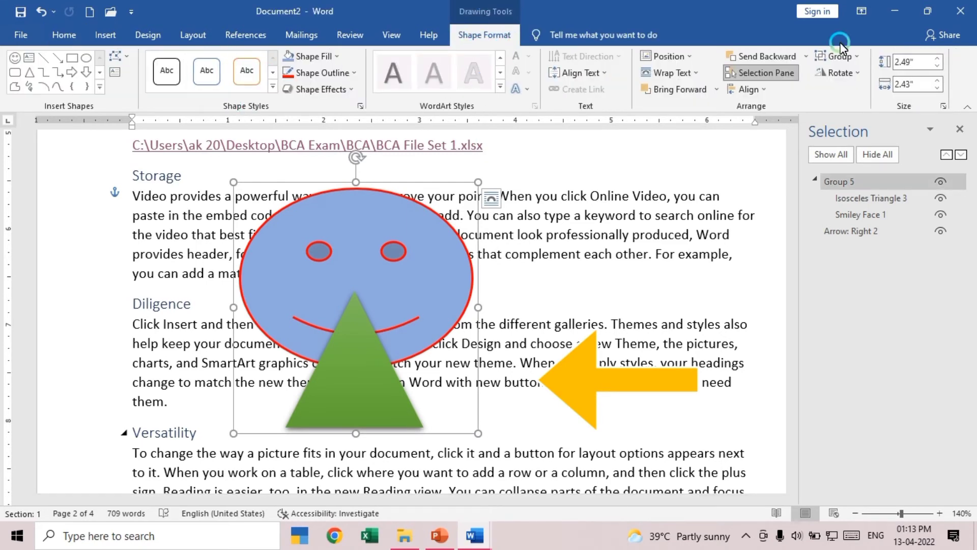
pyautogui.press('Delete')
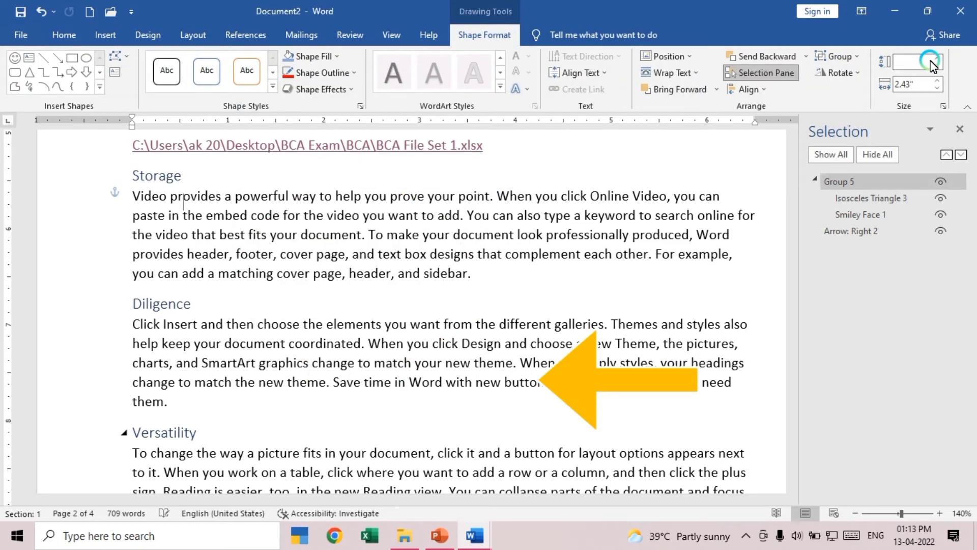
pyautogui.click(635, 395)
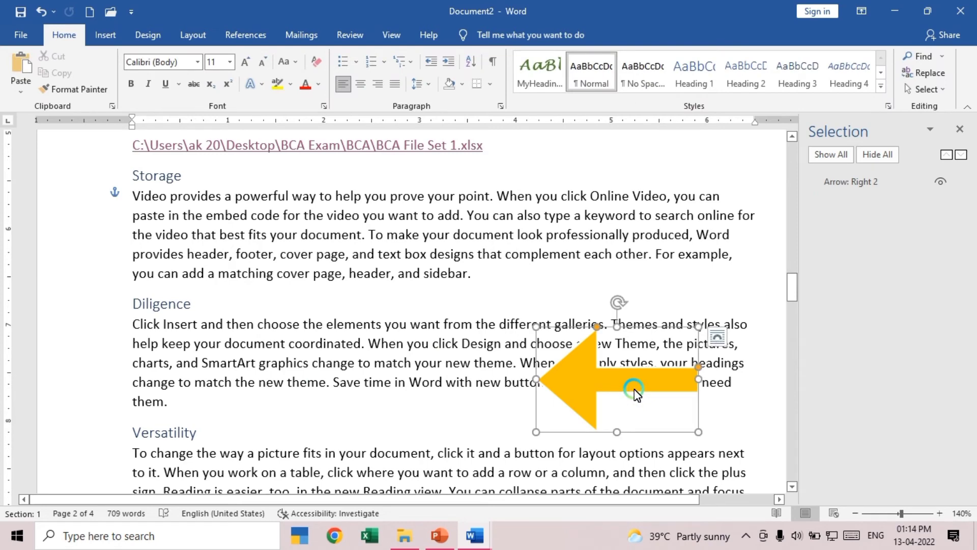
pyautogui.press('Delete')
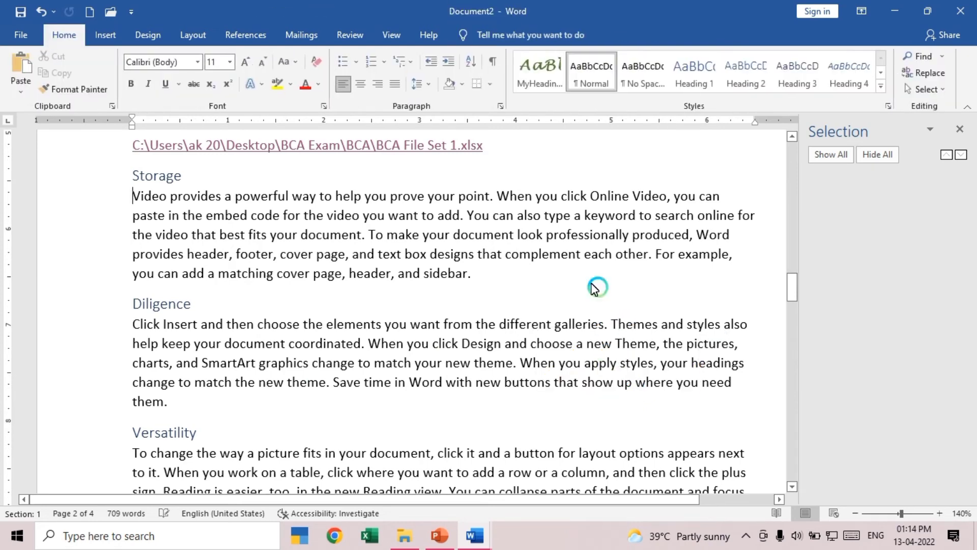
# Insert the black Jesus Christ poster picture from this device at the start of the Storage paragraph
pyautogui.click(115, 43)
pyautogui.click(149, 82)
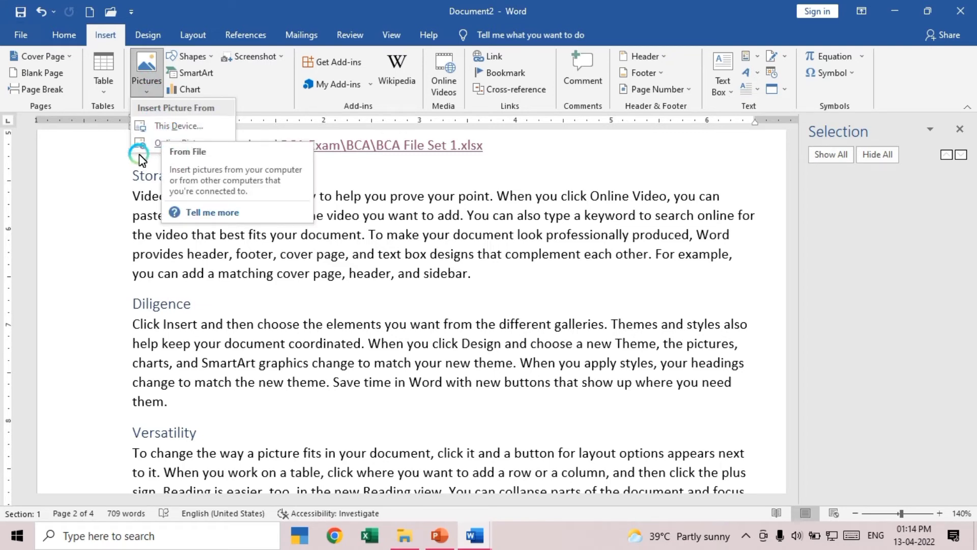
pyautogui.click(165, 132)
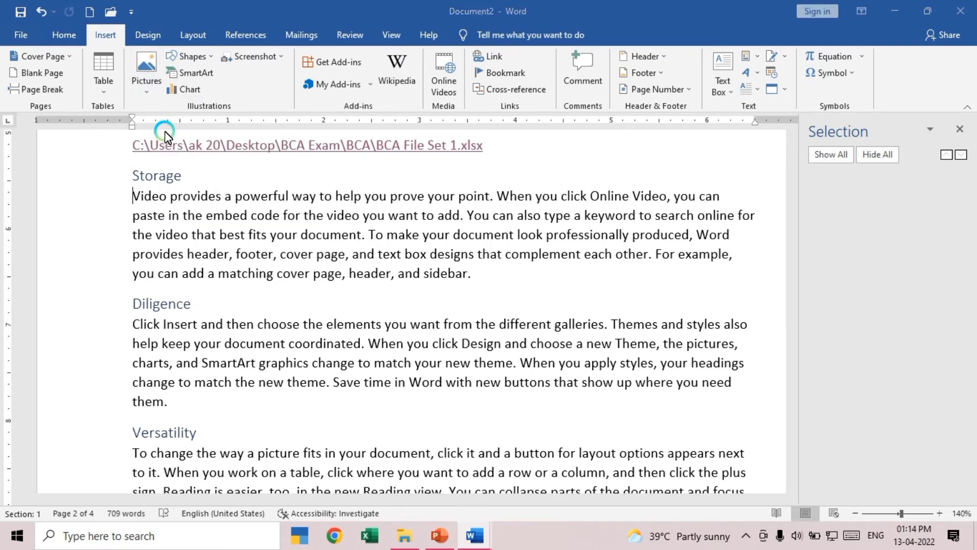
pyautogui.doubleClick(249, 229)
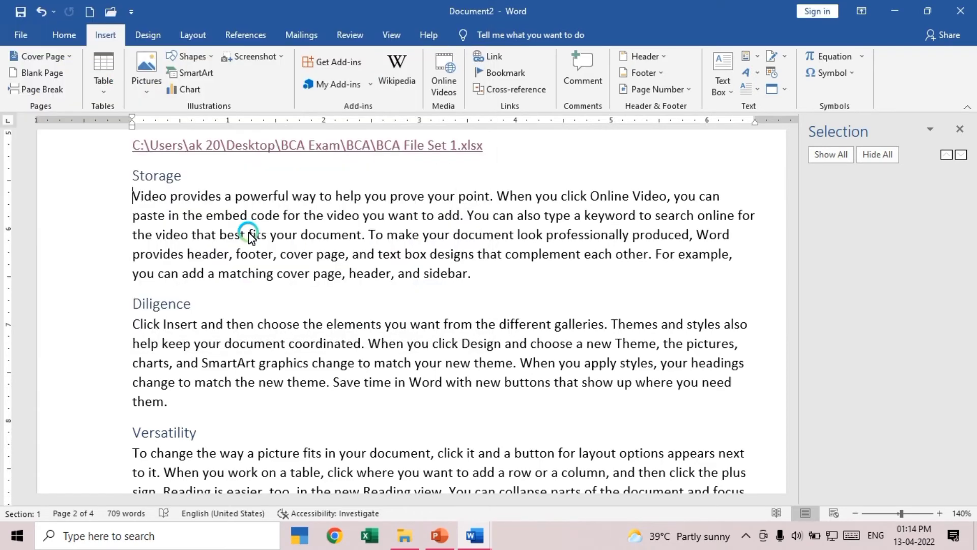
# Place the insertion point at the end of the Diligence heading and search Bing for an online picture
pyautogui.scroll(-4, 476, 309)
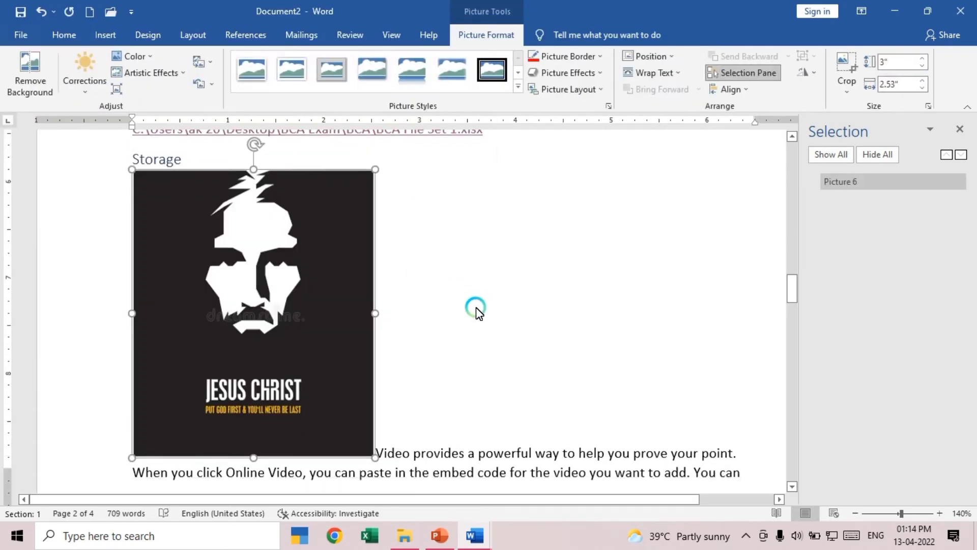
pyautogui.click(376, 357)
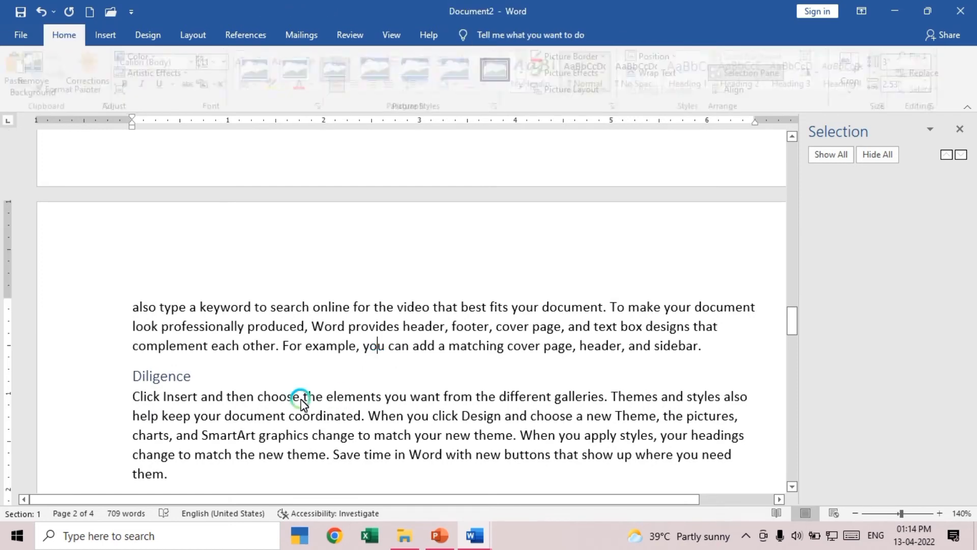
pyautogui.click(301, 380)
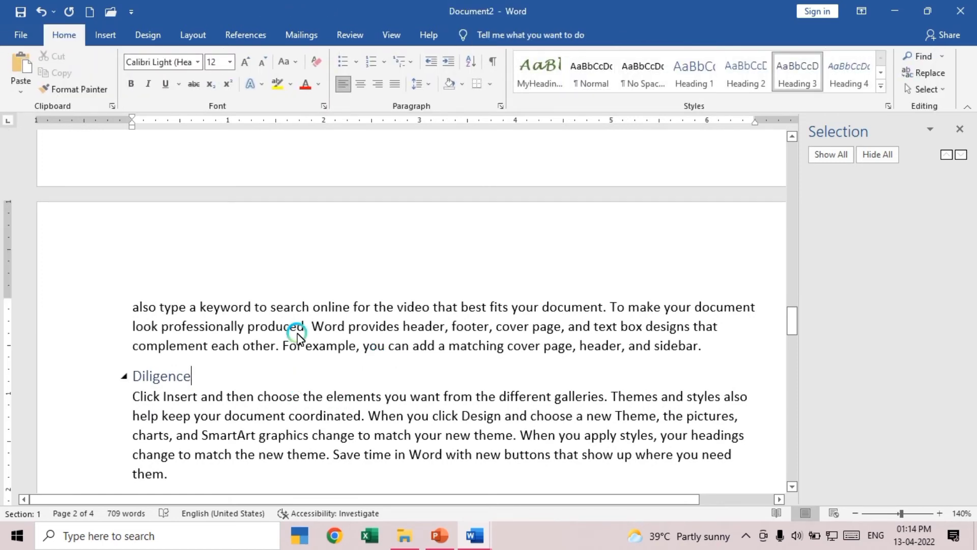
pyautogui.click(107, 37)
pyautogui.click(148, 91)
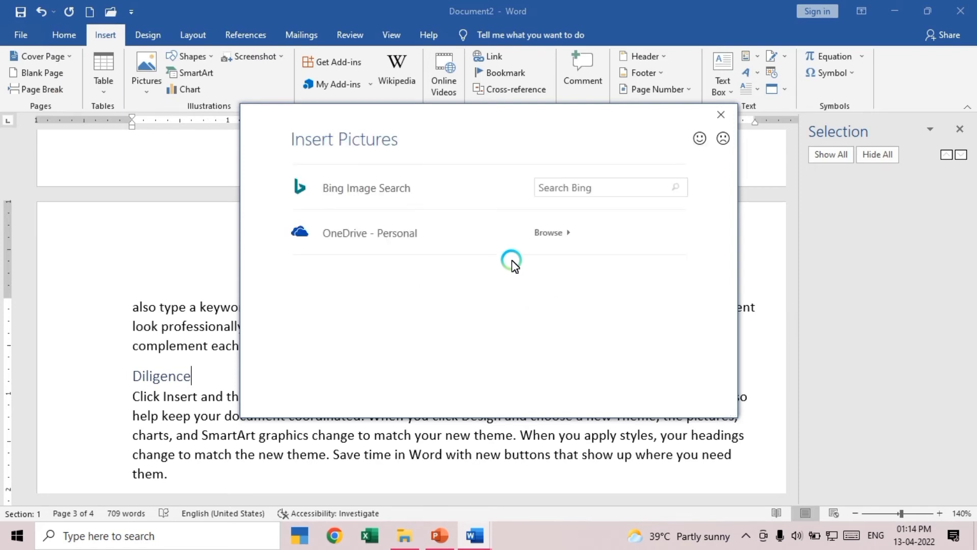
pyautogui.click(578, 183)
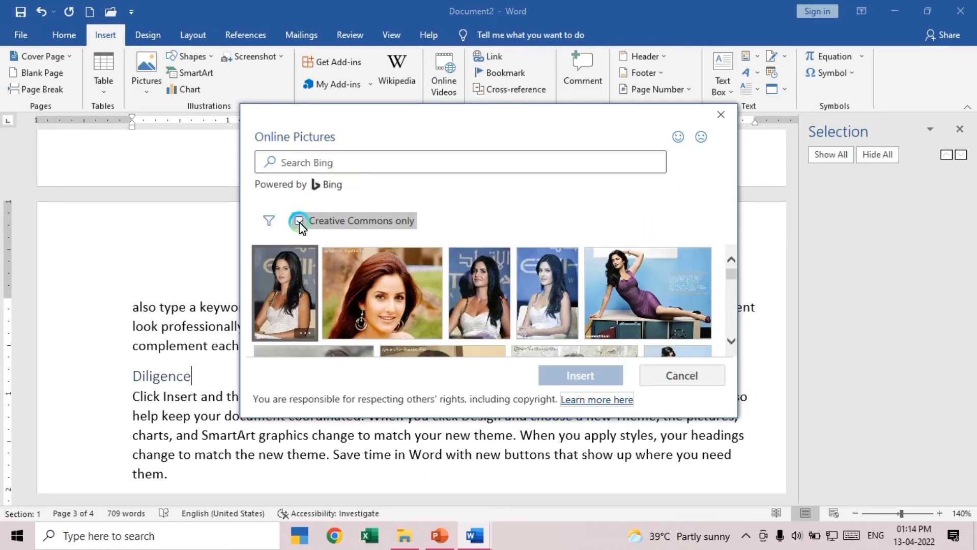
# Turn off the Creative Commons only filter and insert the picture of the woman in the polka-dot top
pyautogui.click(299, 221)
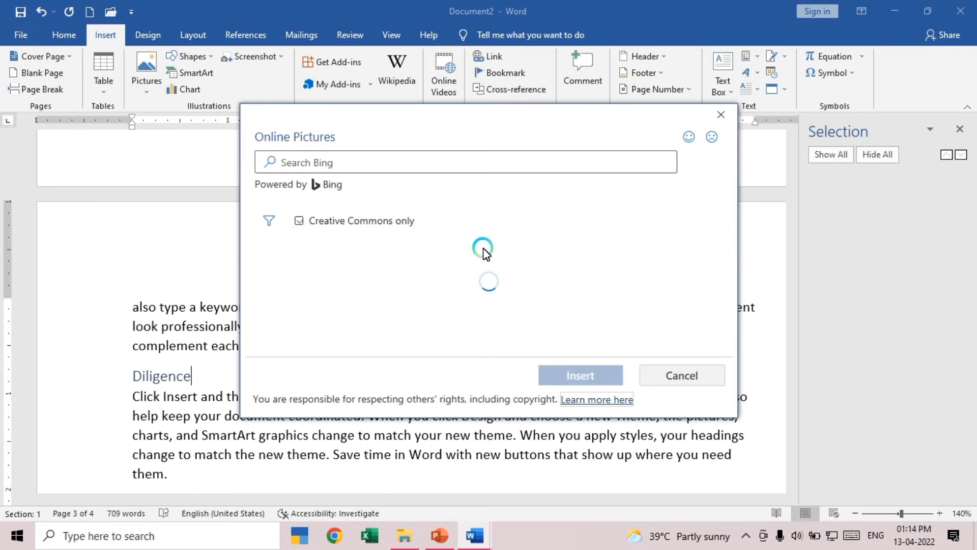
pyautogui.scroll(-3, 565, 253)
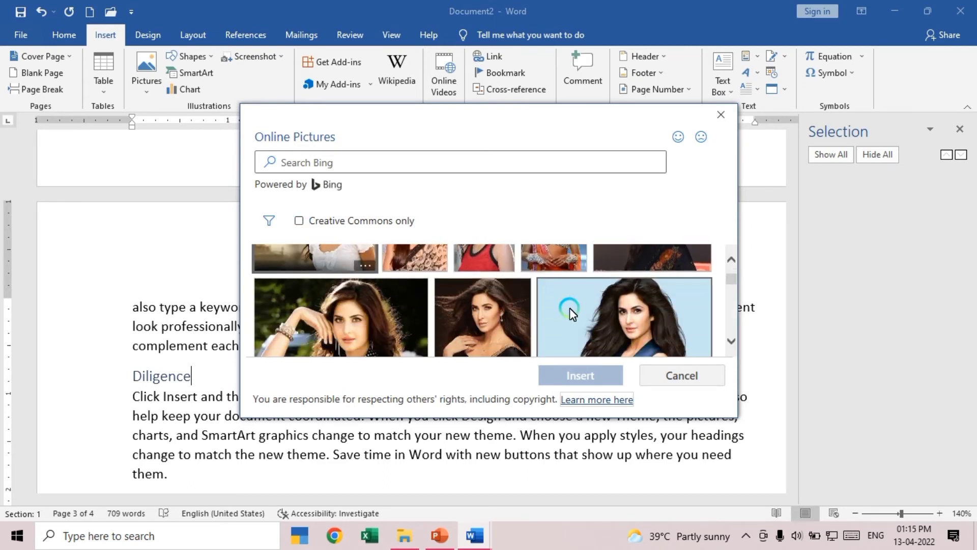
pyautogui.click(359, 265)
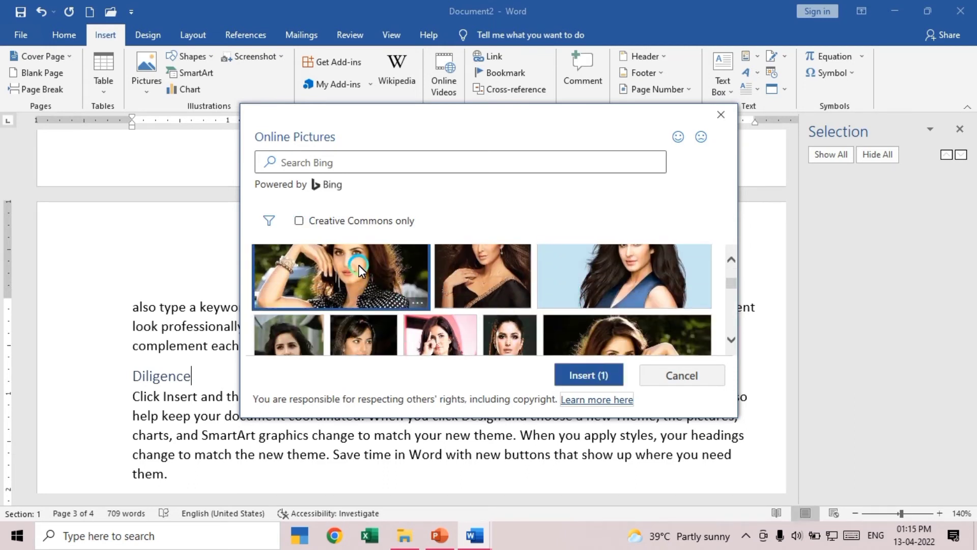
pyautogui.click(590, 375)
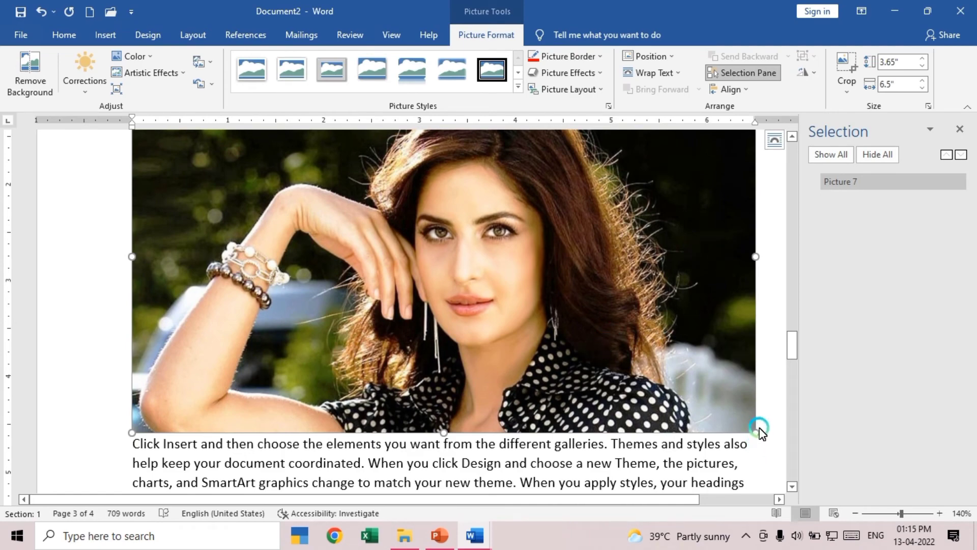
# Shrink the picture of the woman in the polka-dot top proportionally to about 2.36" high by 4.19" wide
pyautogui.moveTo(756, 437); pyautogui.dragTo(580, 319)
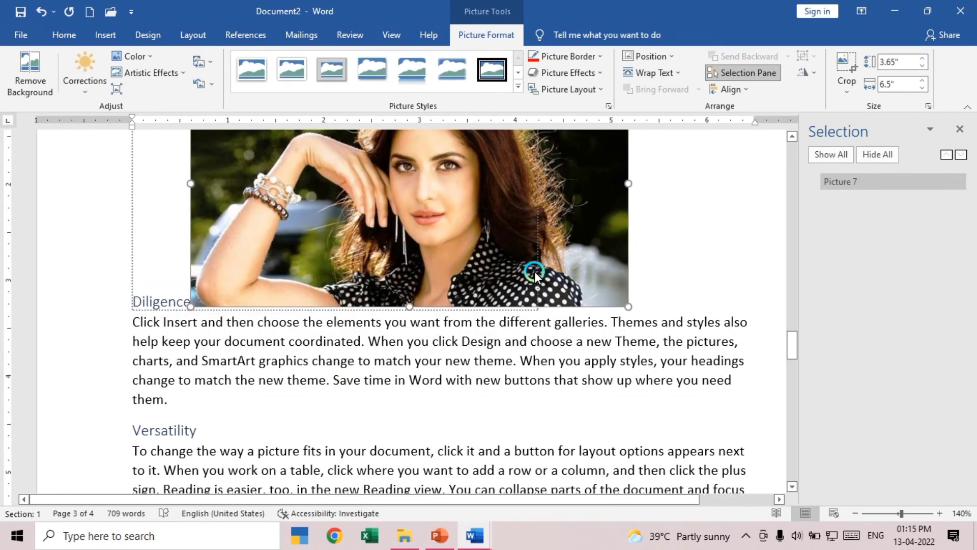
pyautogui.scroll(3, 538, 326)
pyautogui.scroll(-2, 539, 326)
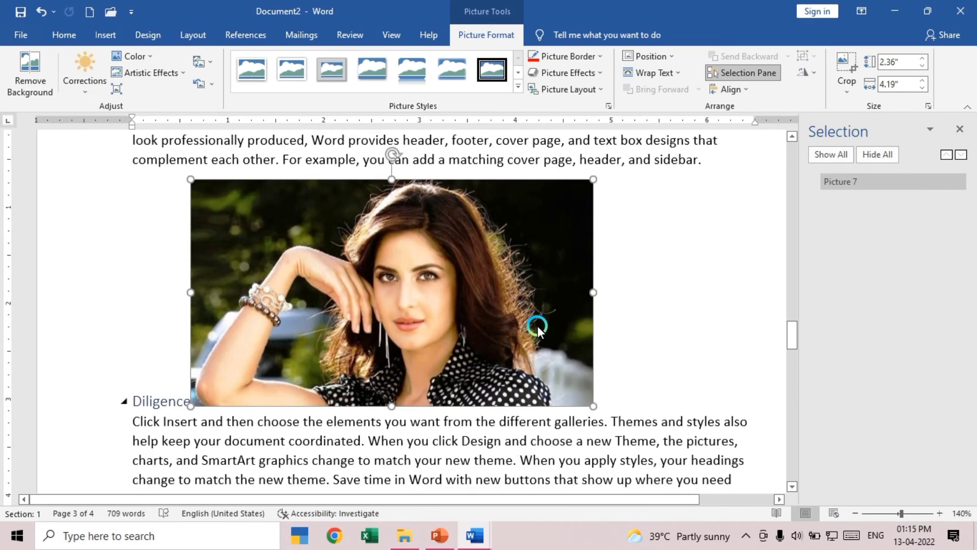
pyautogui.scroll(1, 544, 315)
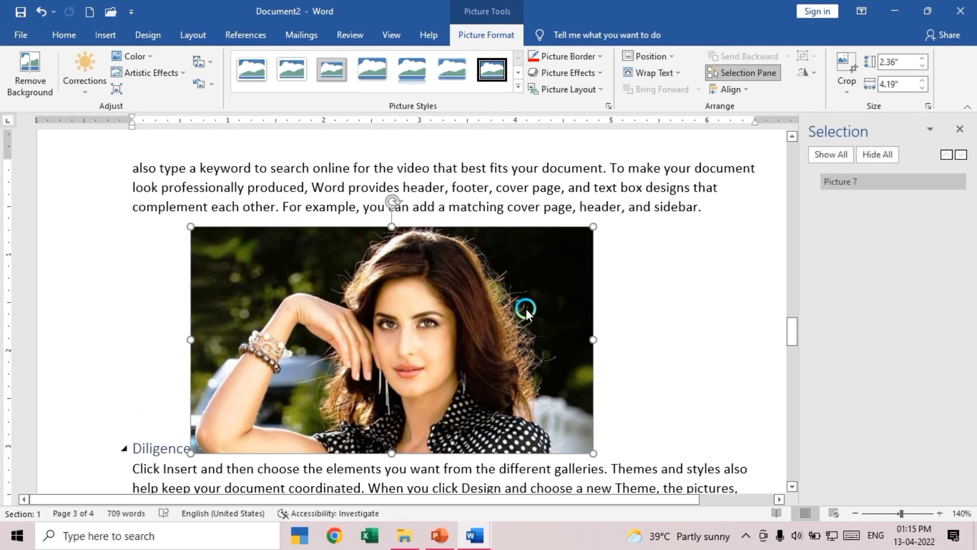
pyautogui.click(78, 81)
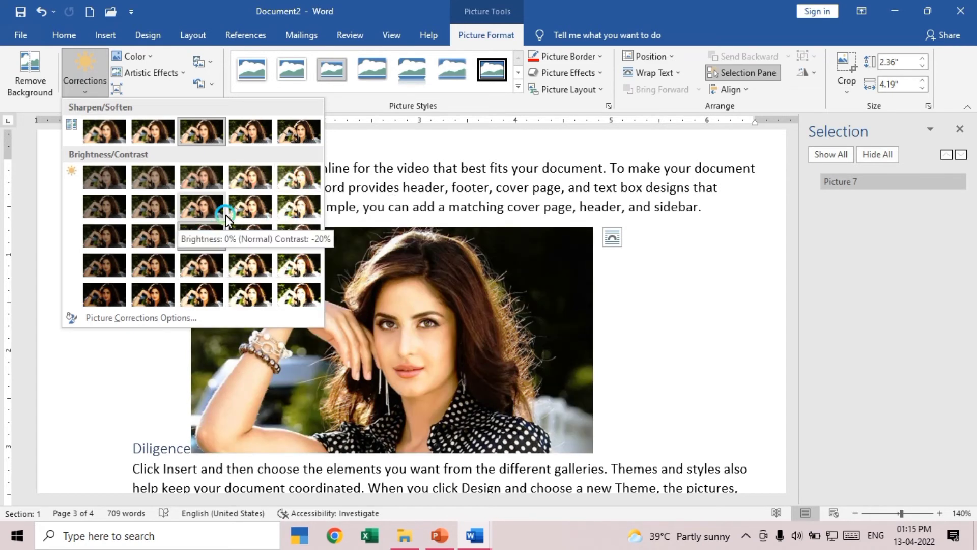
pyautogui.click(489, 35)
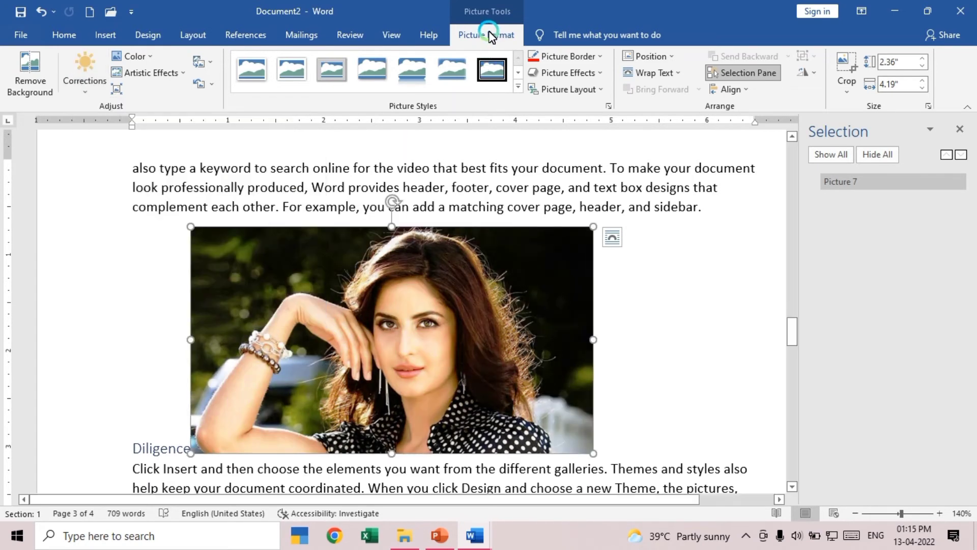
# Remove the picture's background, keep the changes, and undo the removal
pyautogui.click(31, 82)
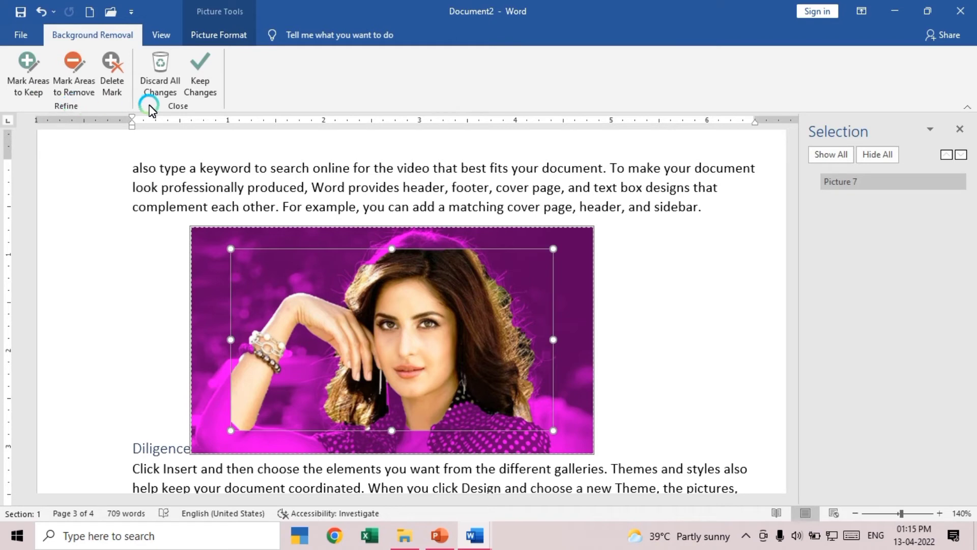
pyautogui.click(199, 84)
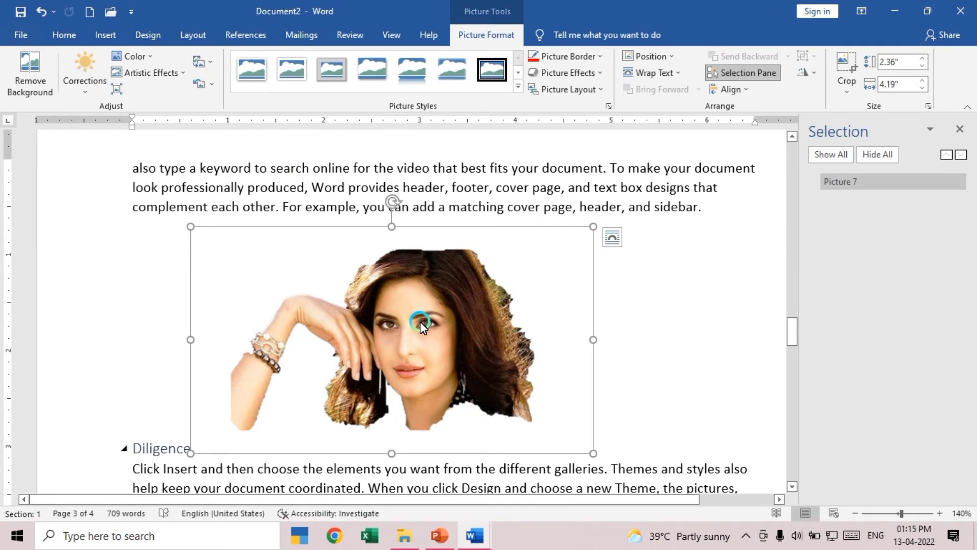
pyautogui.hotkey('ctrl', 'z')
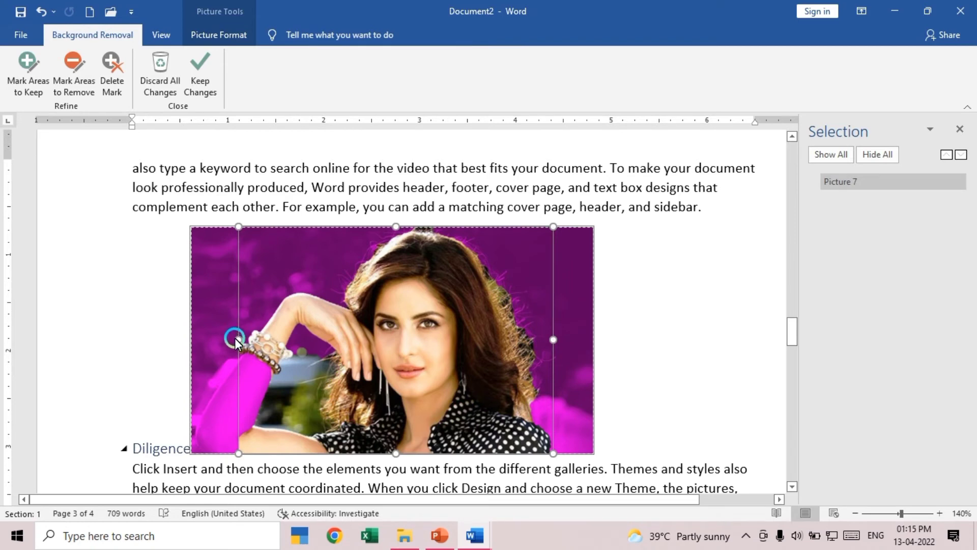
# Try extending the background-removal area to the picture's left edge, and discard all background-removal changes
pyautogui.moveTo(234, 338); pyautogui.dragTo(194, 337)
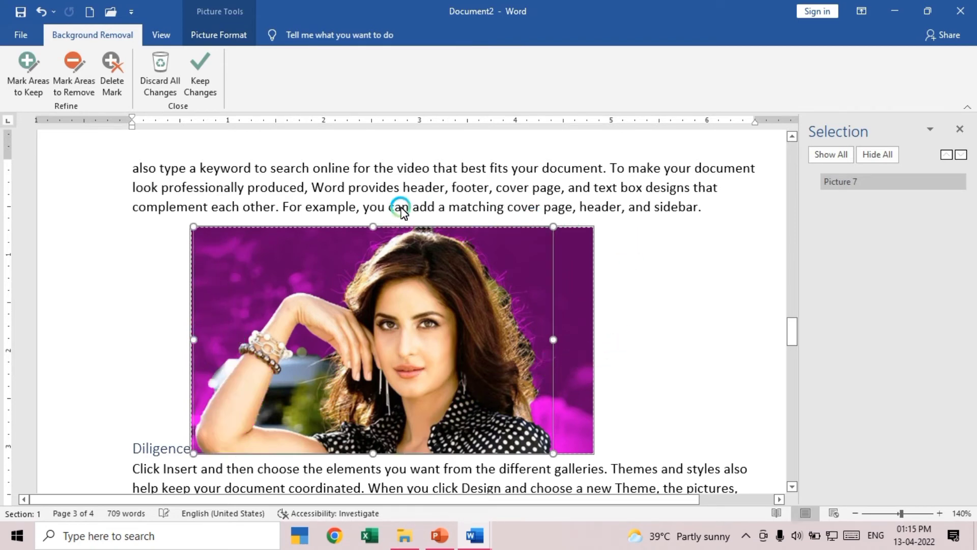
pyautogui.click(209, 66)
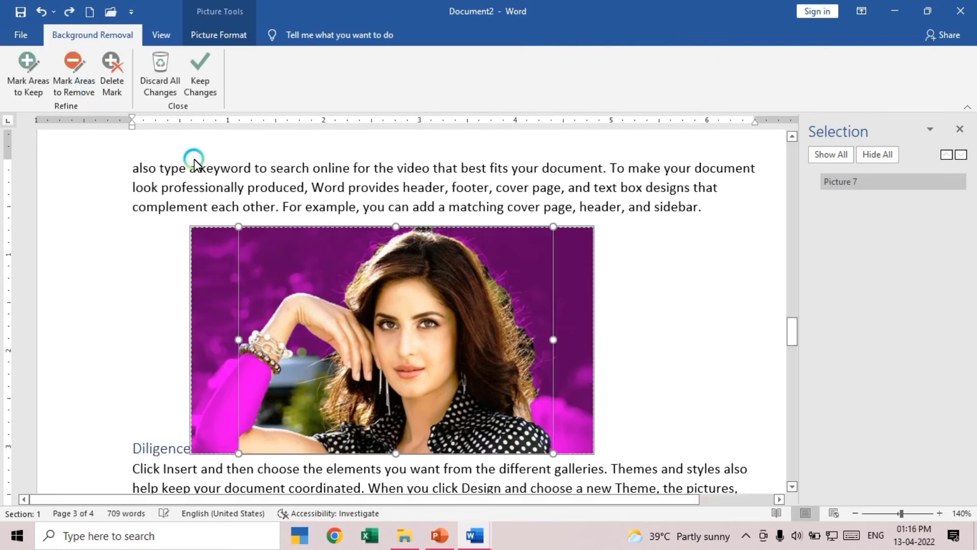
pyautogui.click(355, 183)
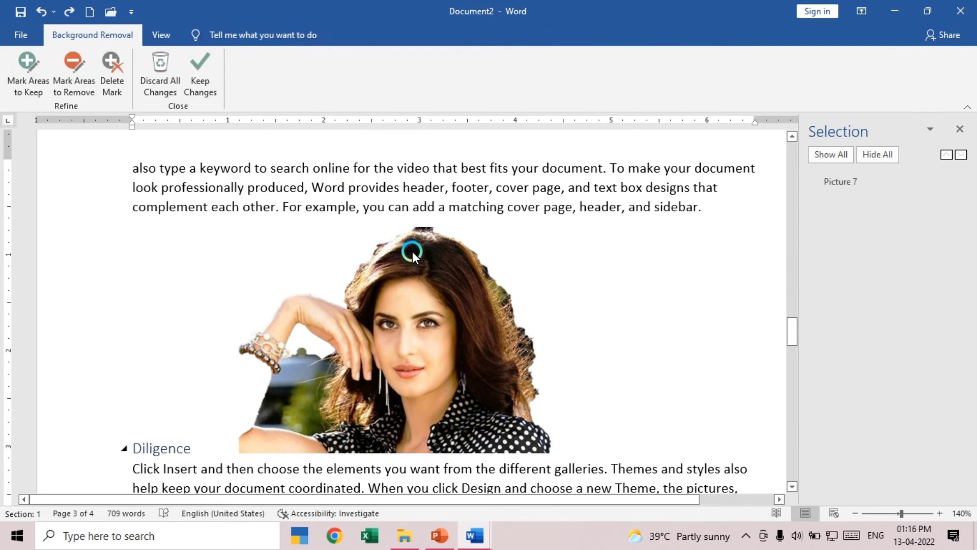
pyautogui.click(157, 77)
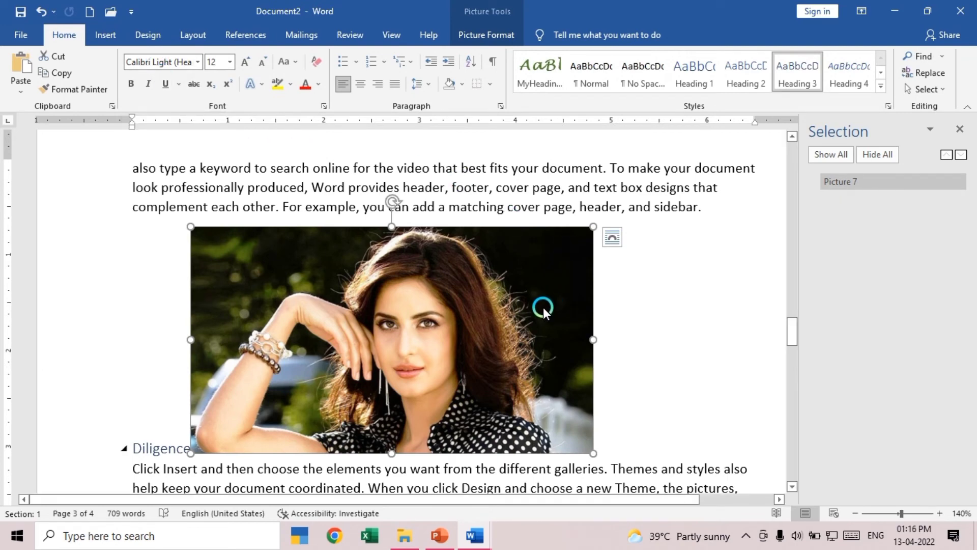
# Apply the Bevel Rectangle picture style to the woman's picture
pyautogui.click(496, 34)
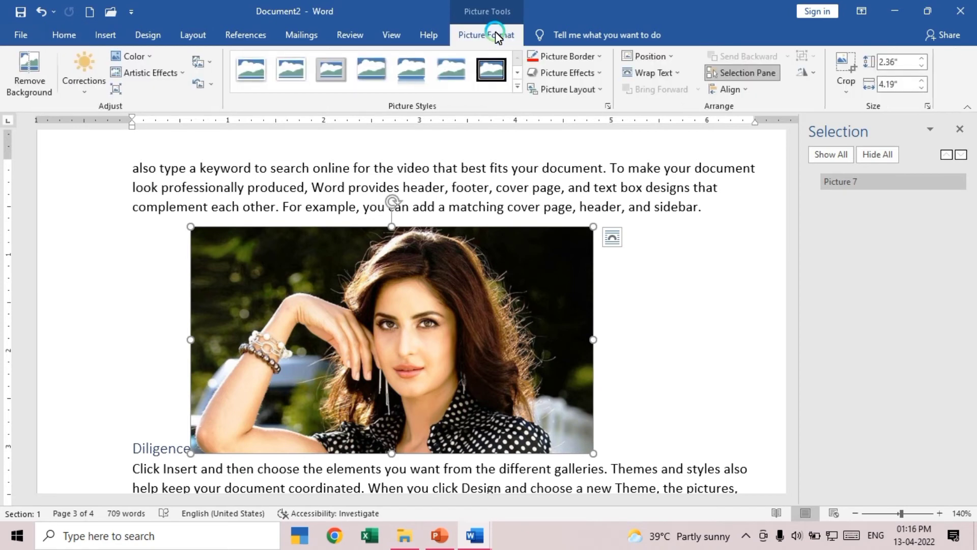
pyautogui.click(515, 91)
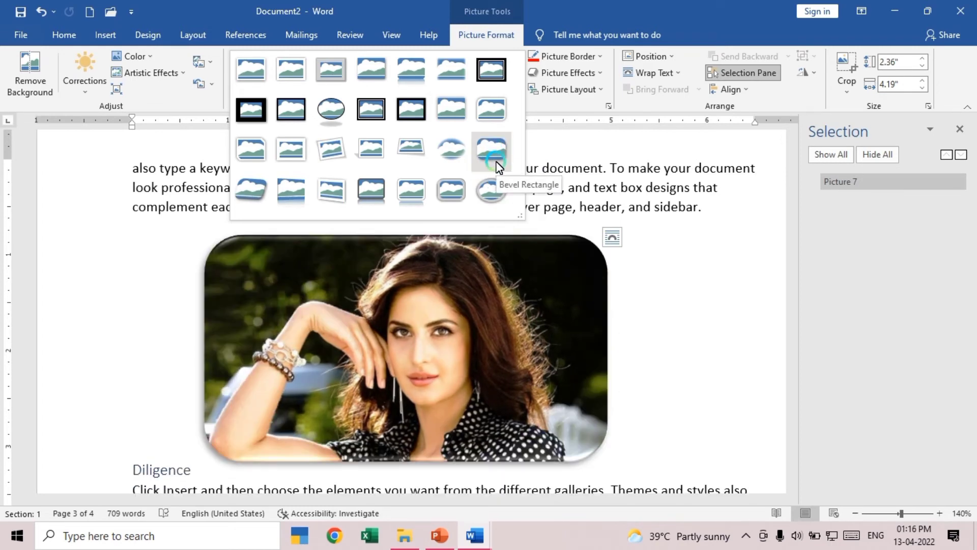
pyautogui.click(495, 164)
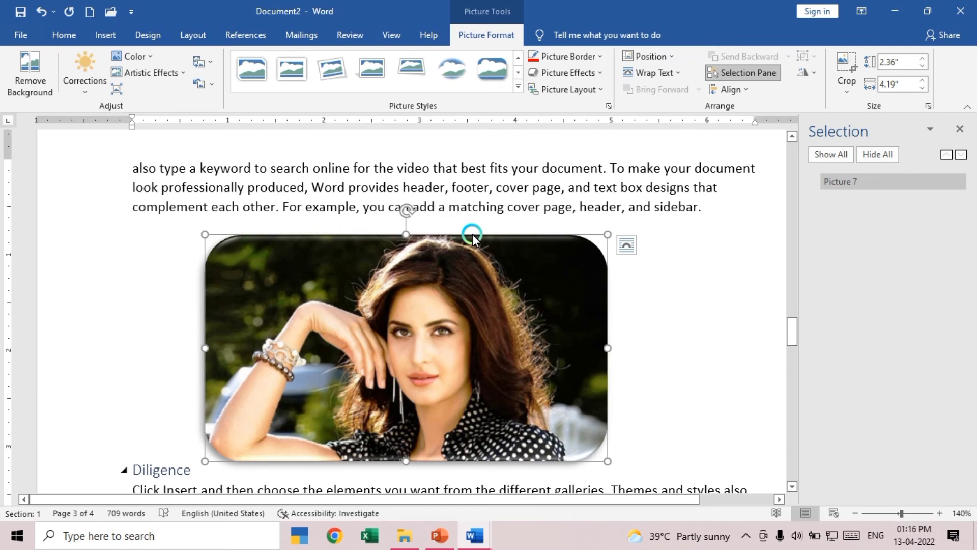
# Give the picture a red border with a weight of 3 pt
pyautogui.click(569, 56)
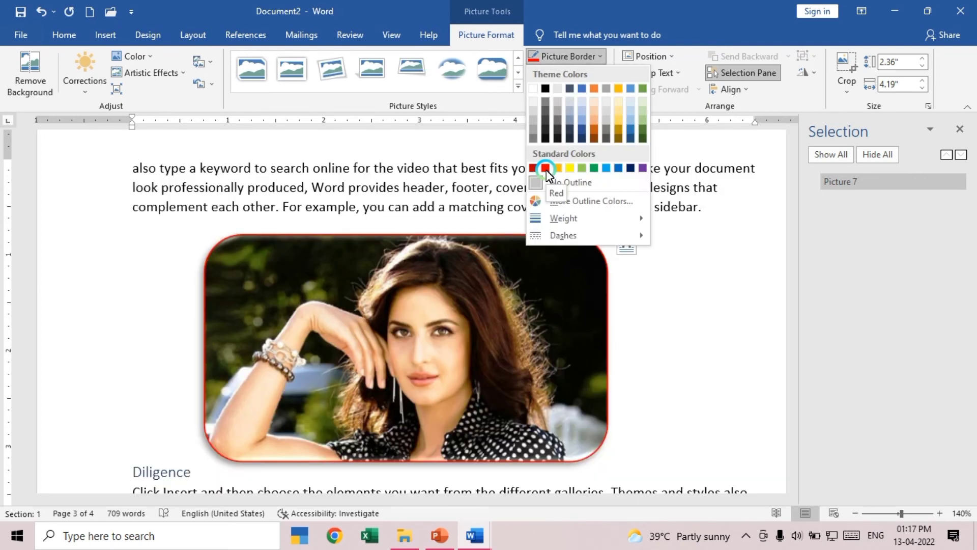
pyautogui.click(545, 168)
pyautogui.click(585, 56)
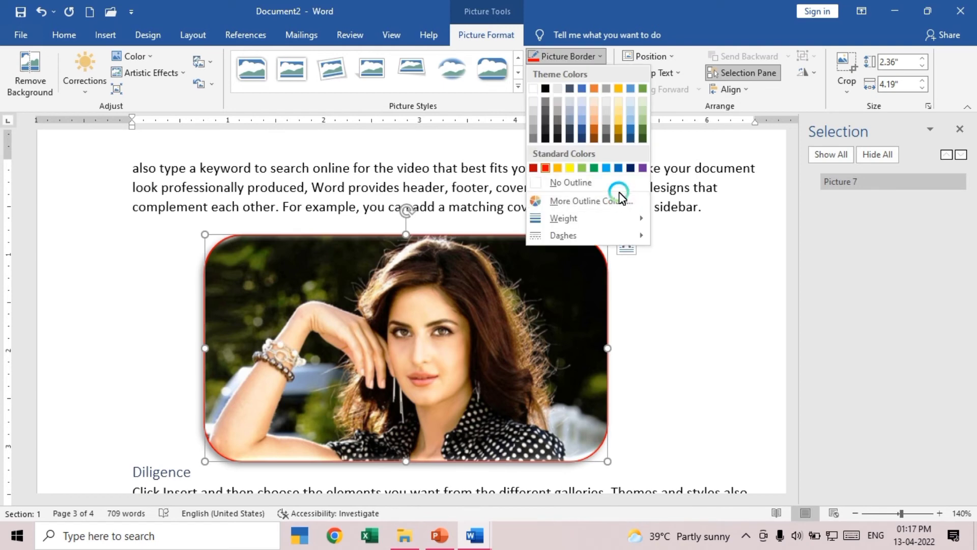
pyautogui.moveTo(643, 217)
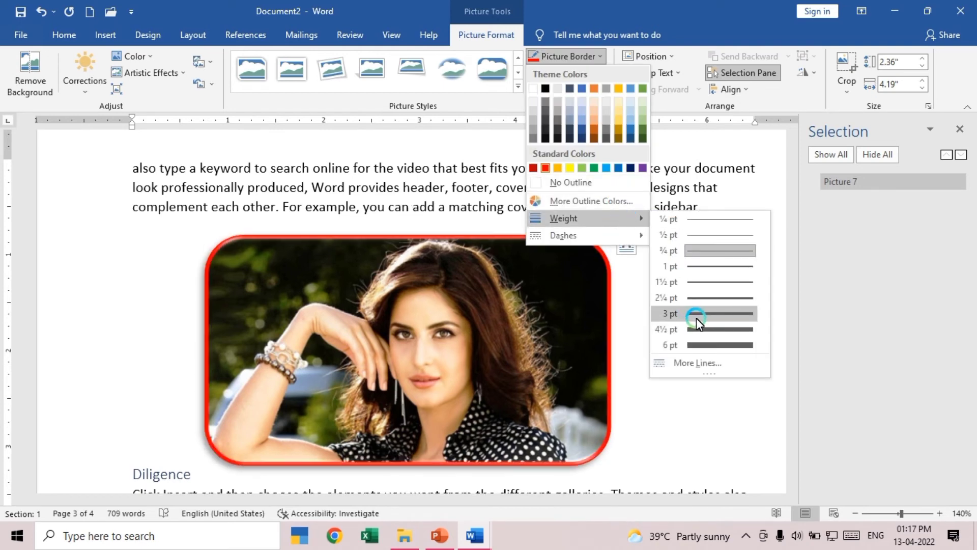
pyautogui.click(696, 316)
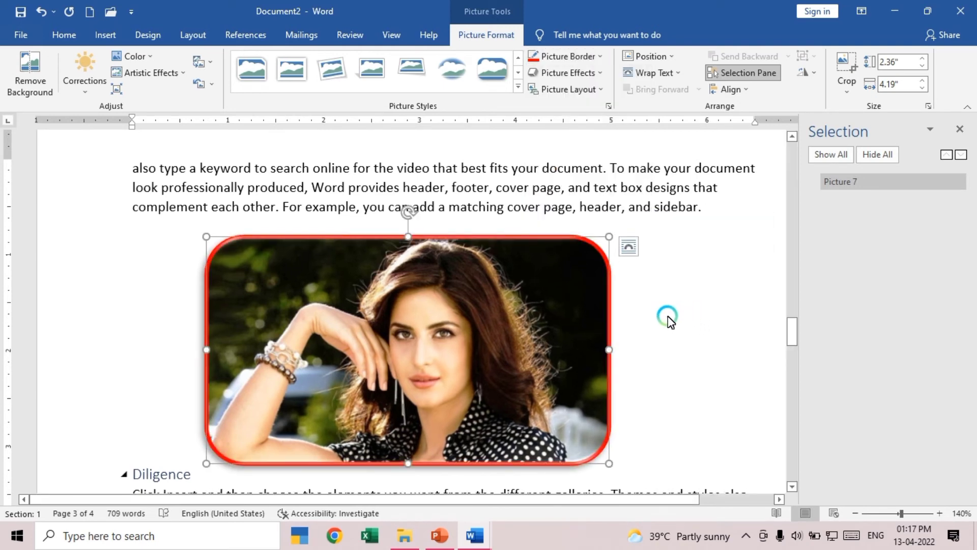
# Add the Perspective: Upper Right shadow effect to the picture
pyautogui.click(591, 73)
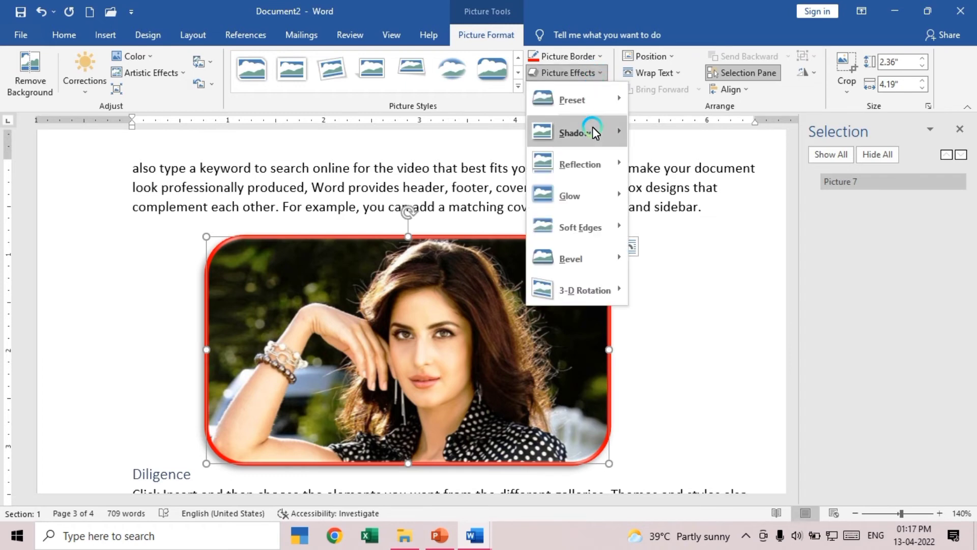
pyautogui.moveTo(592, 128)
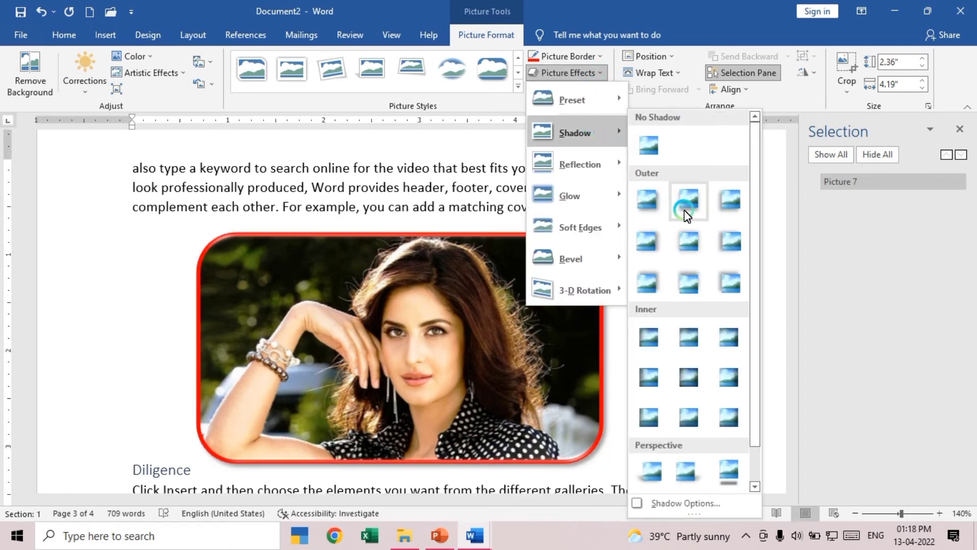
pyautogui.moveTo(586, 164)
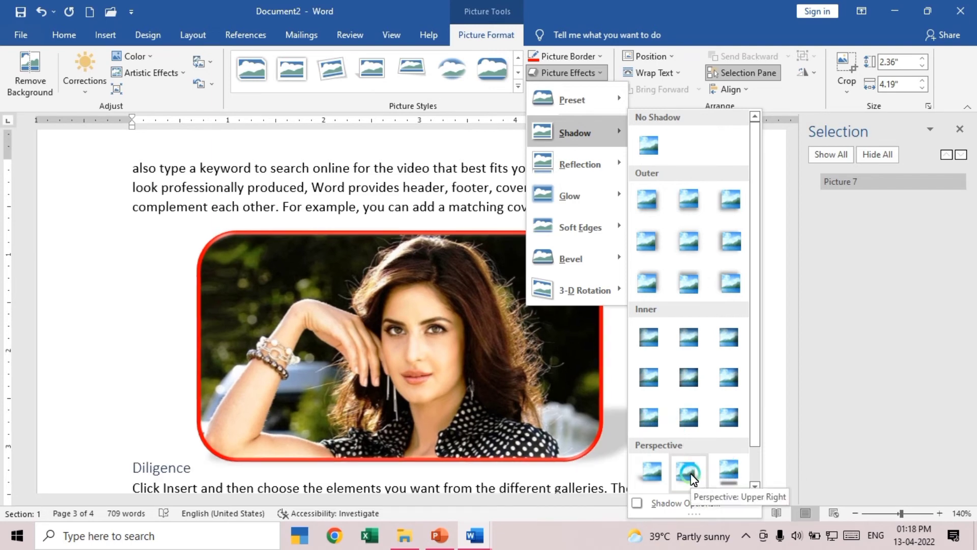
pyautogui.click(691, 476)
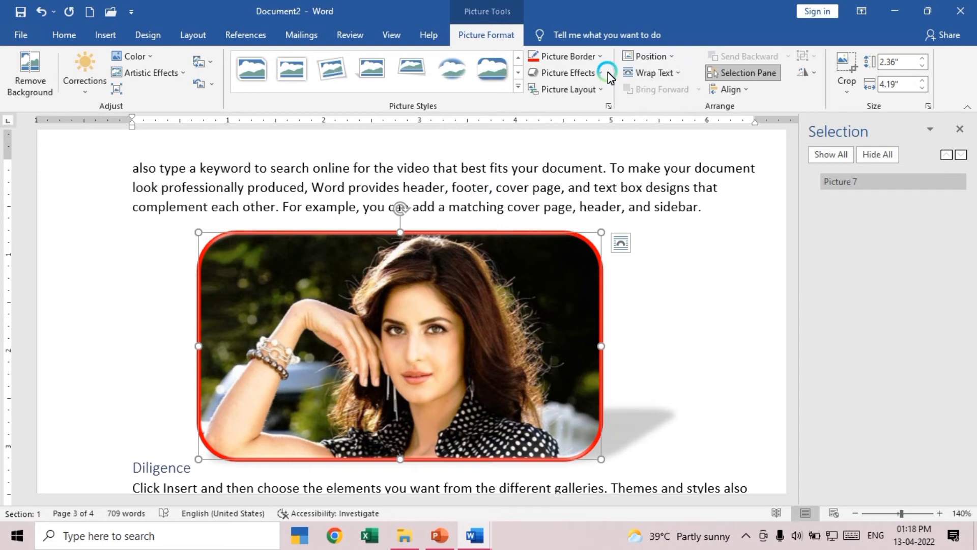
pyautogui.click(583, 73)
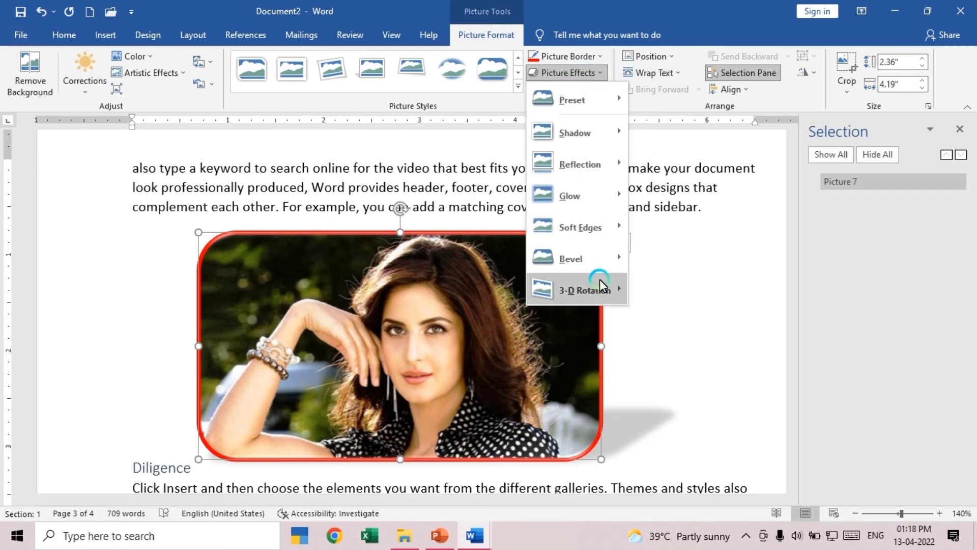
pyautogui.moveTo(601, 278)
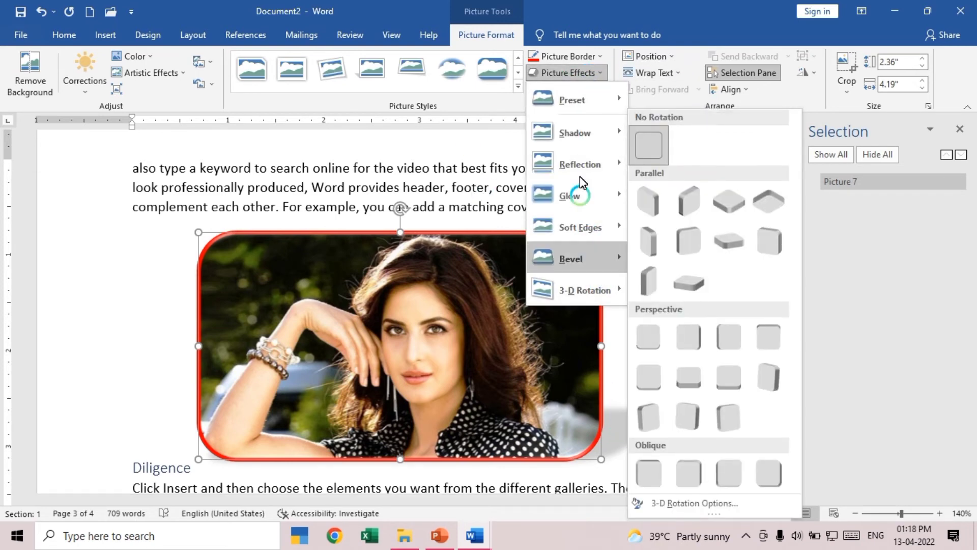
pyautogui.click(472, 37)
pyautogui.click(574, 95)
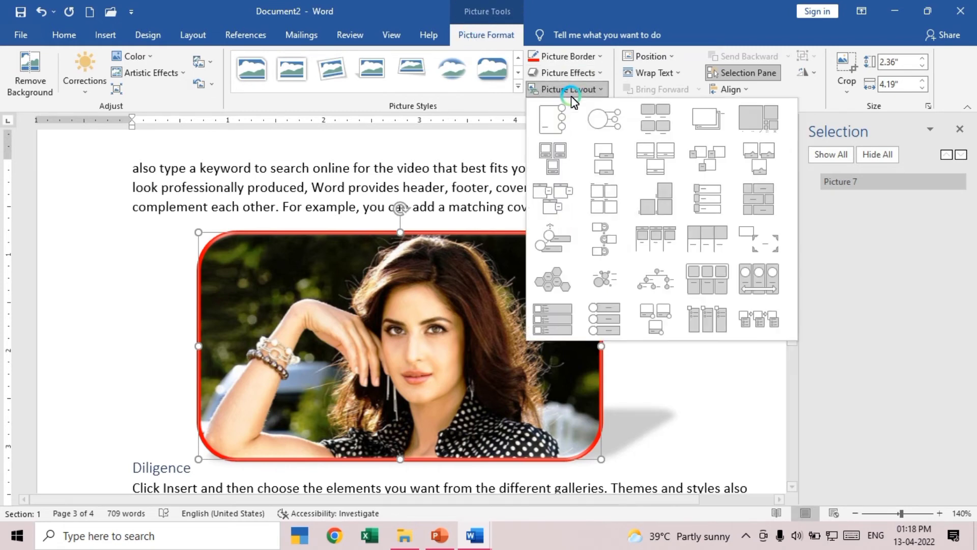
pyautogui.click(662, 405)
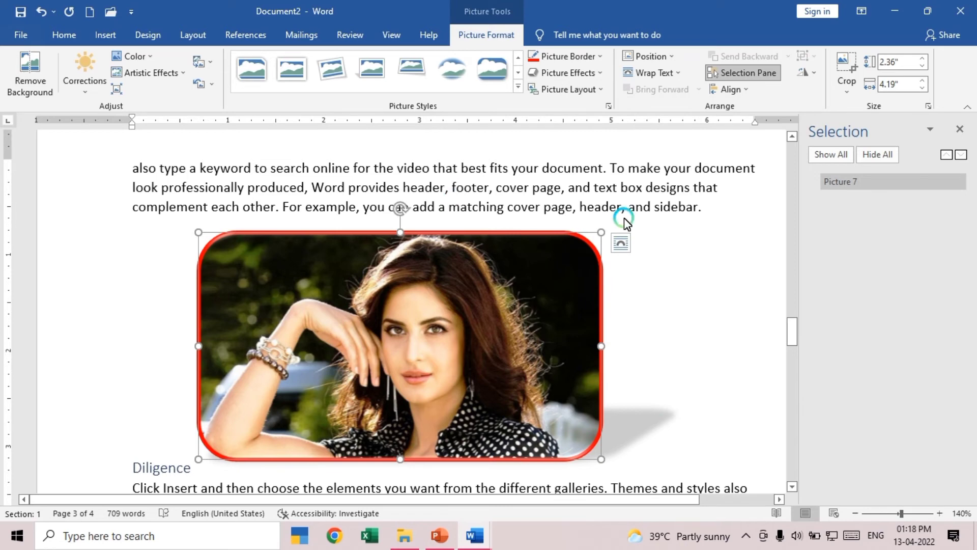
# Close the Selection pane and deselect the picture
pyautogui.click(960, 129)
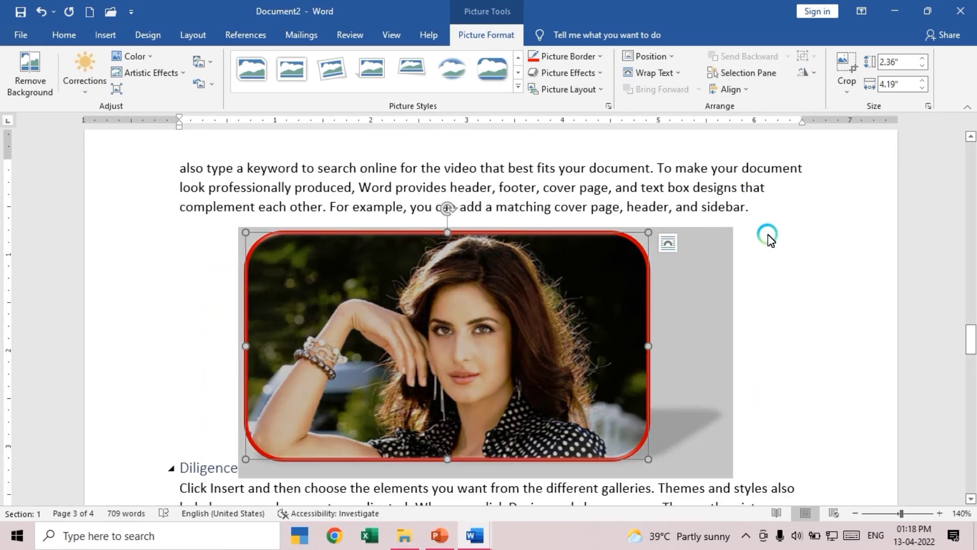
pyautogui.click(739, 206)
# Insert a Basic Process SmartArt graphic directly below the Introduction of Computer paragraph
pyautogui.scroll(3, 546, 236)
pyautogui.scroll(15, 408, 311)
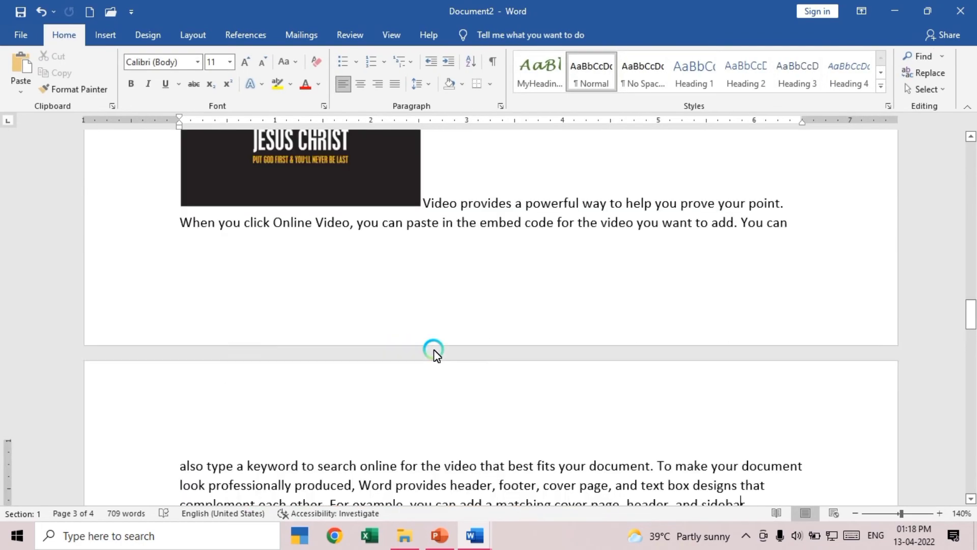
pyautogui.scroll(3, 498, 346)
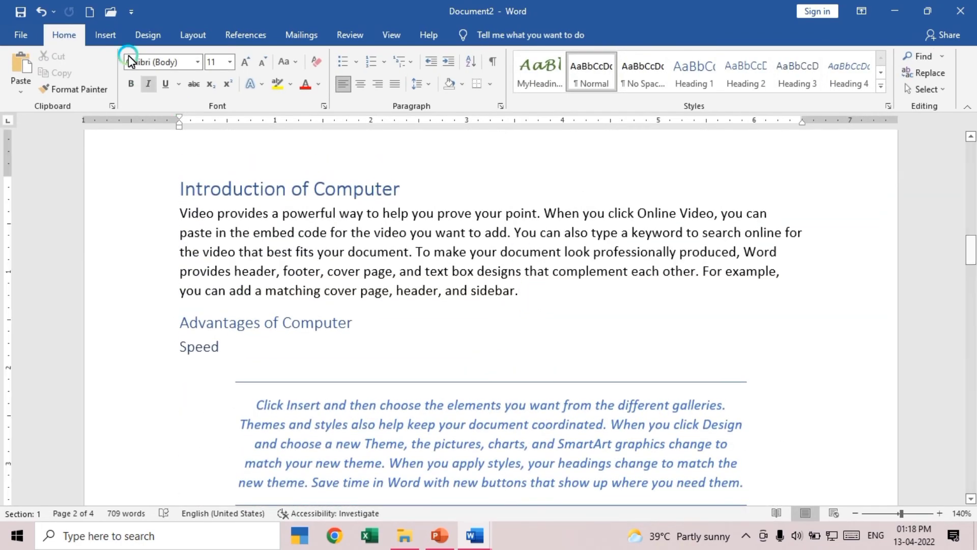
pyautogui.click(104, 35)
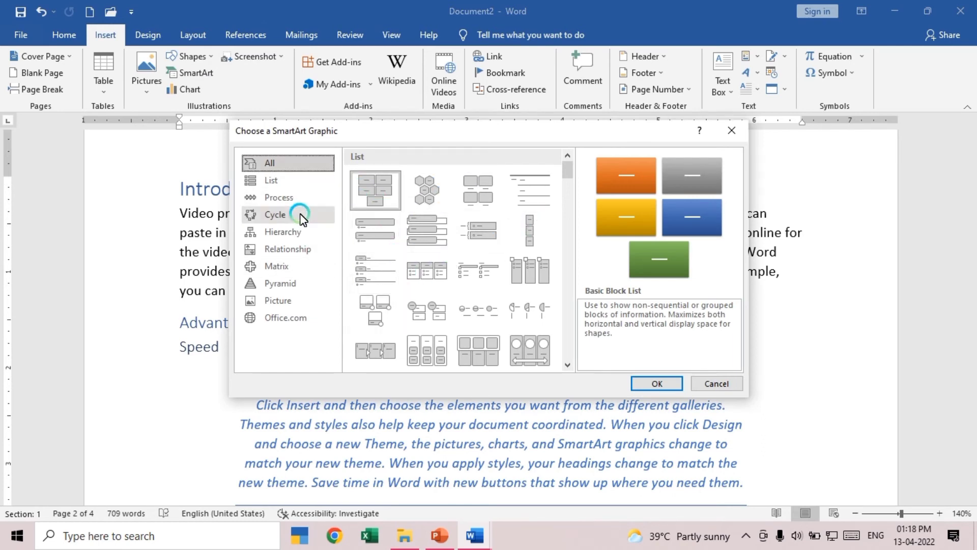
pyautogui.click(305, 198)
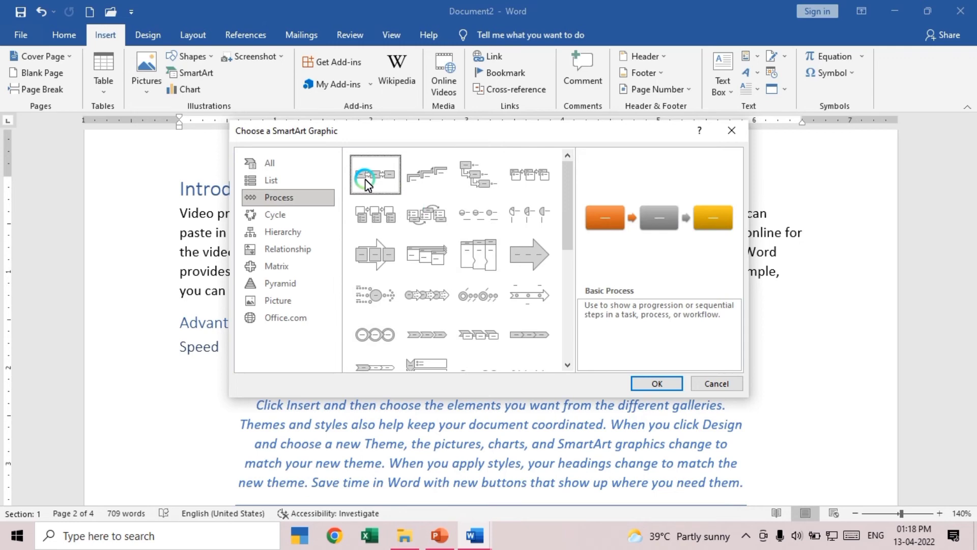
pyautogui.click(655, 384)
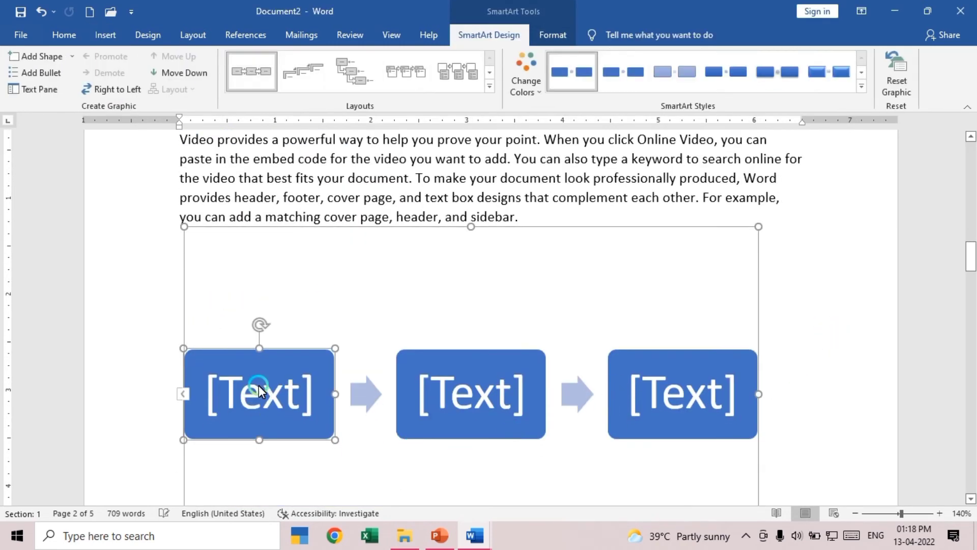
# Label the three boxes of the process graphic Input, CPU and Output, in that order
pyautogui.click(262, 403)
pyautogui.write('Input')
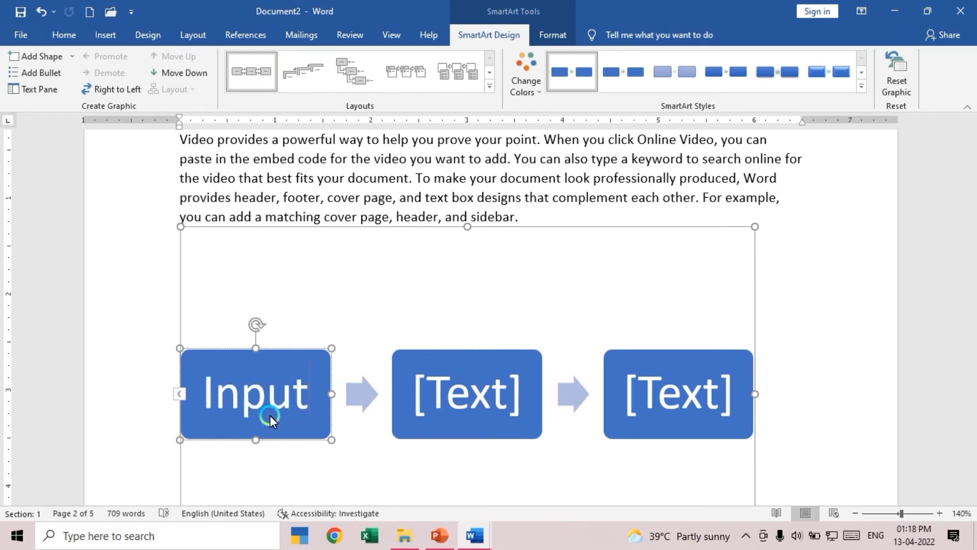
pyautogui.click(462, 403)
pyautogui.write('Pro')
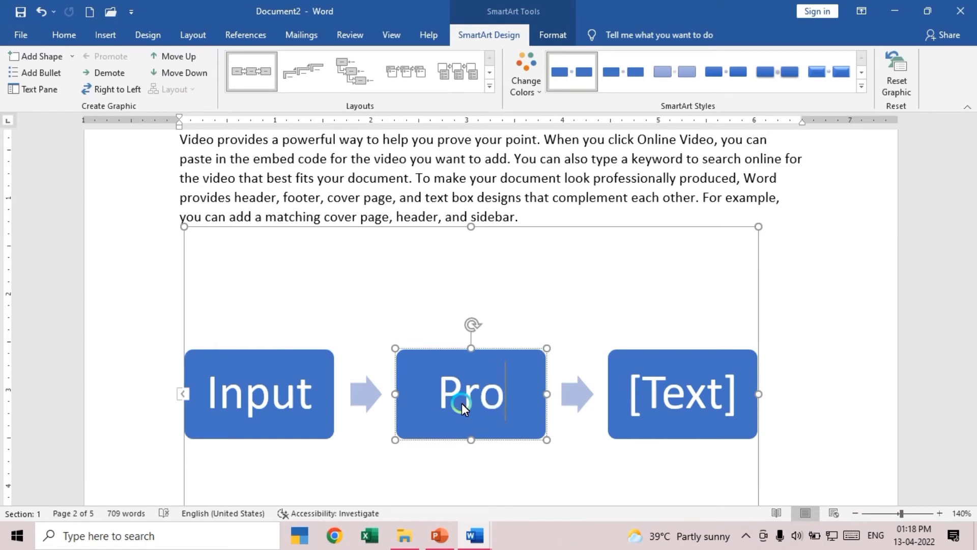
pyautogui.press('BackSpace')
pyautogui.write('CPU')
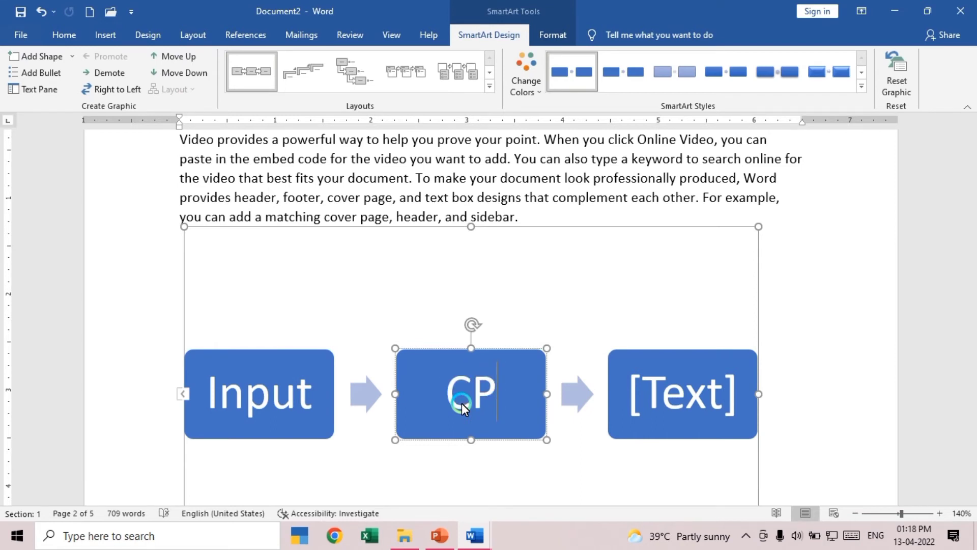
pyautogui.click(700, 392)
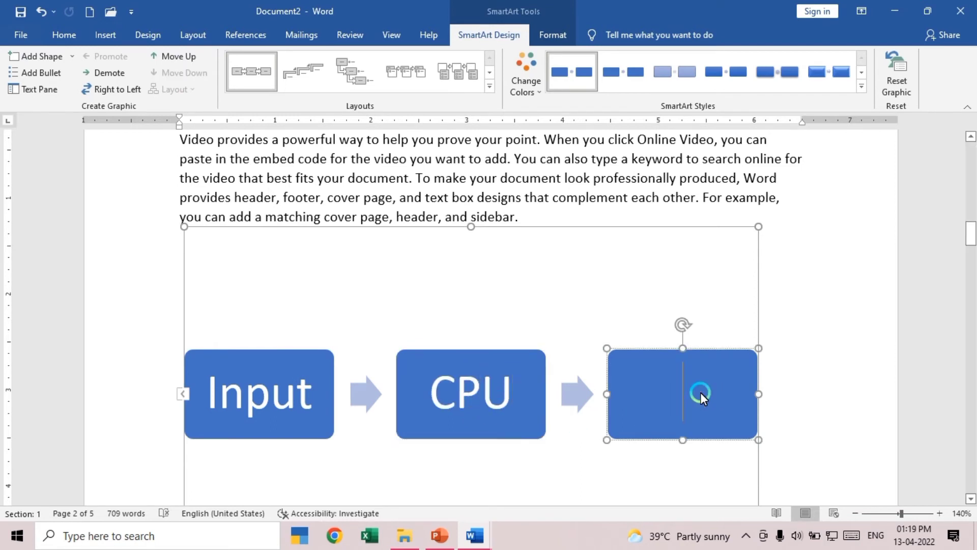
pyautogui.write('Otput')
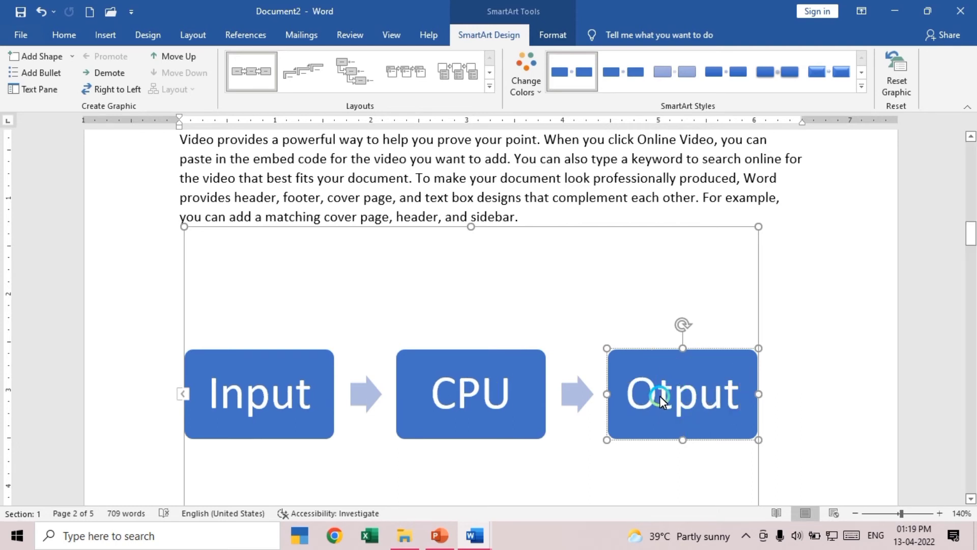
pyautogui.write('u')
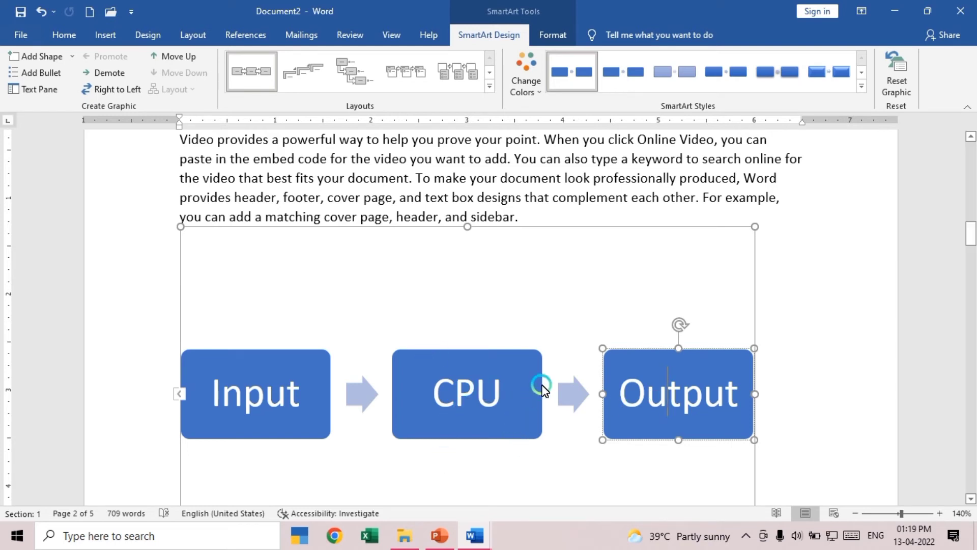
# Recolor the process graphic with the colorful range that runs from yellow through green to blue
pyautogui.click(527, 81)
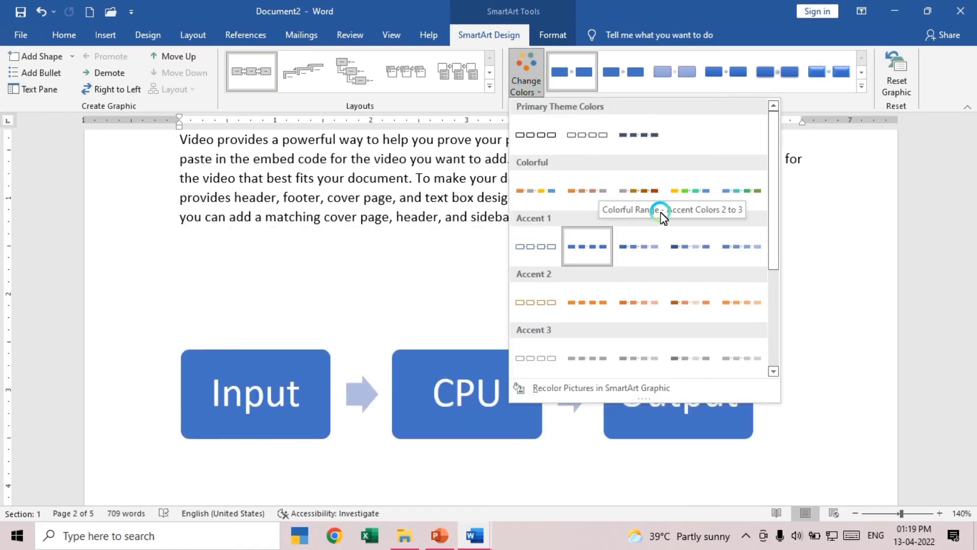
pyautogui.click(695, 193)
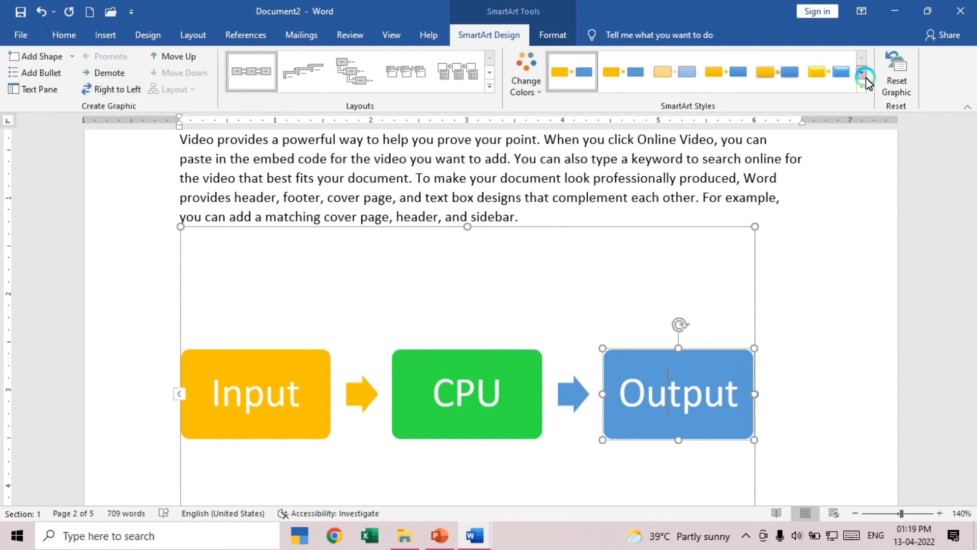
# Place the cursor inside the Accuracy paragraph, start inserting another SmartArt graphic and preview the Basic Cycle layout
pyautogui.scroll(-9, 652, 320)
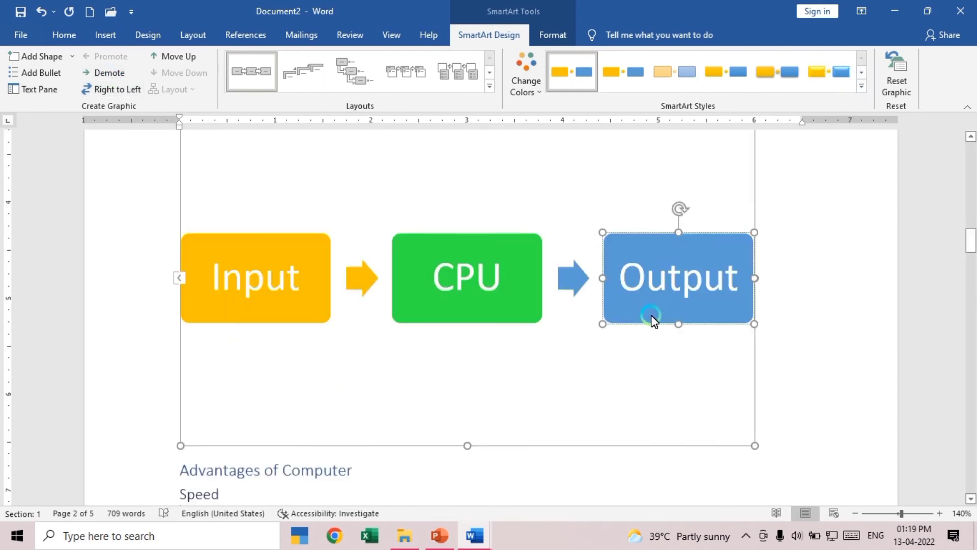
pyautogui.click(503, 297)
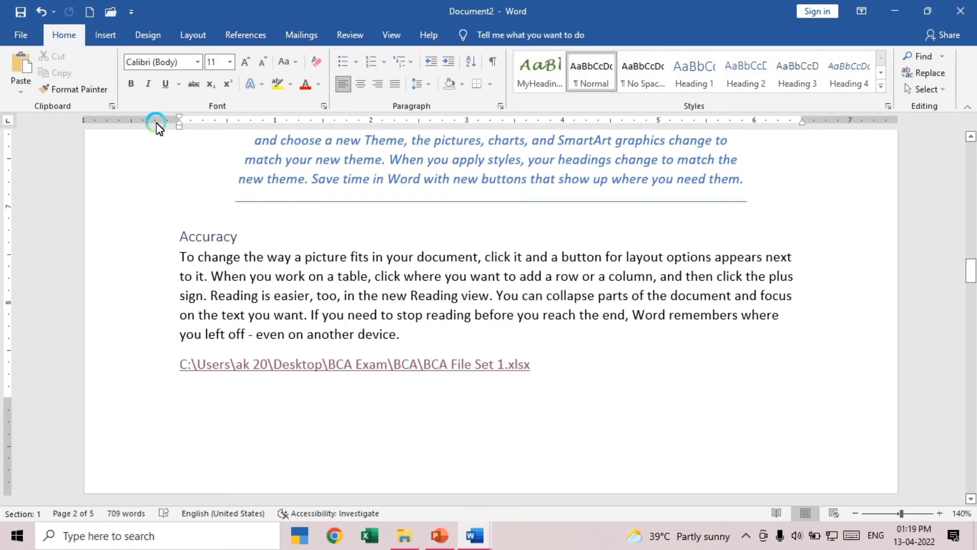
pyautogui.click(109, 33)
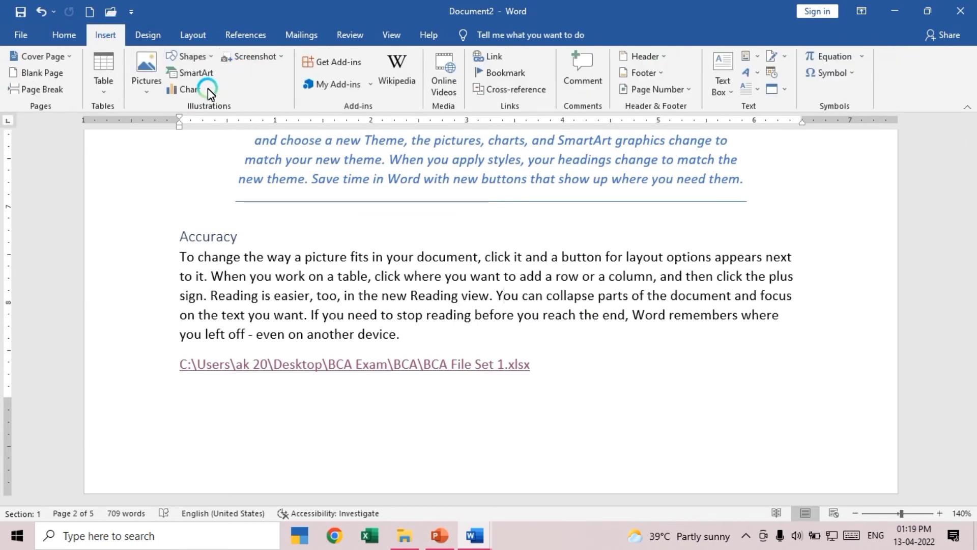
pyautogui.click(209, 75)
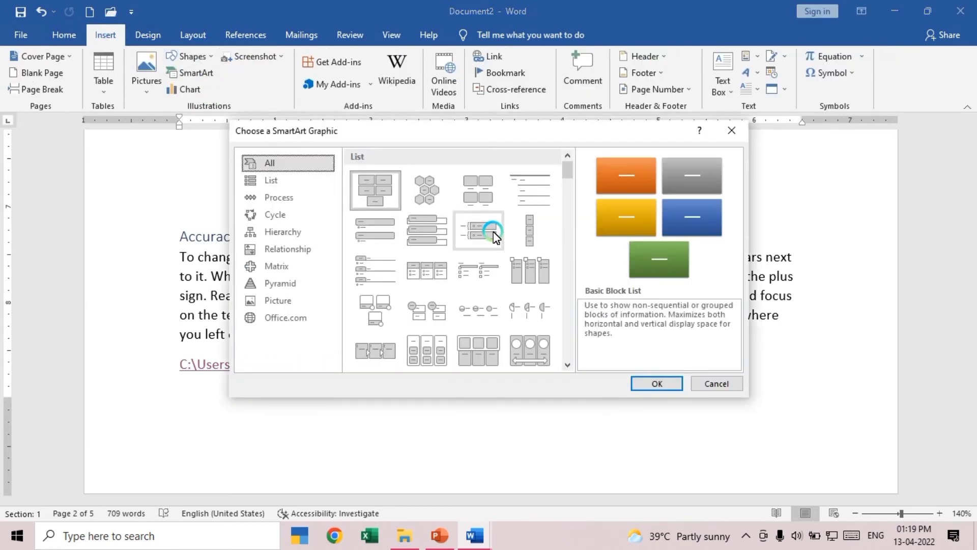
pyautogui.click(283, 232)
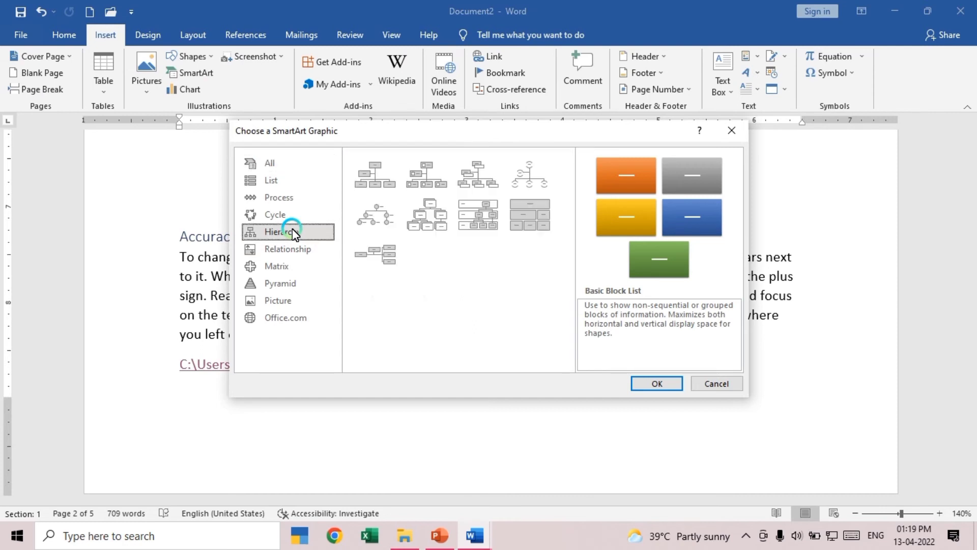
pyautogui.click(274, 214)
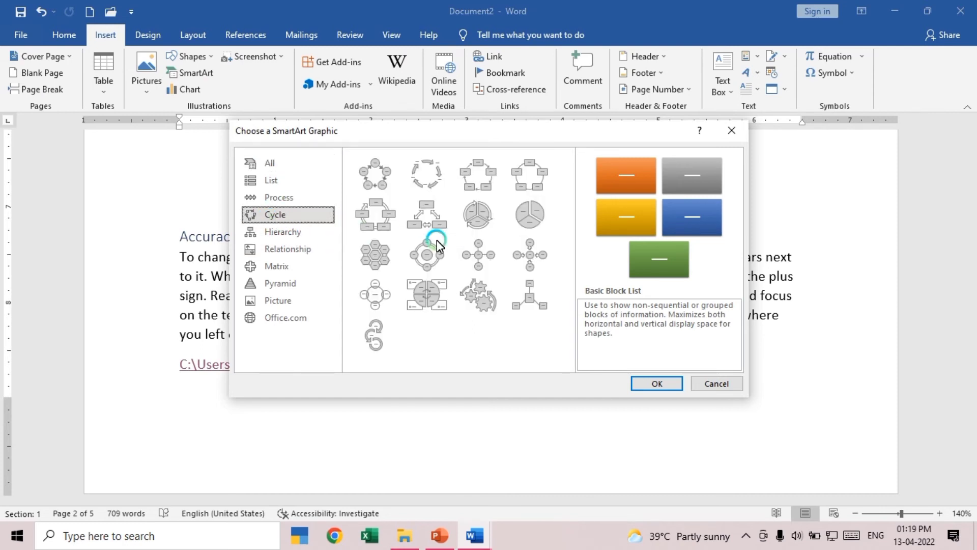
pyautogui.click(371, 172)
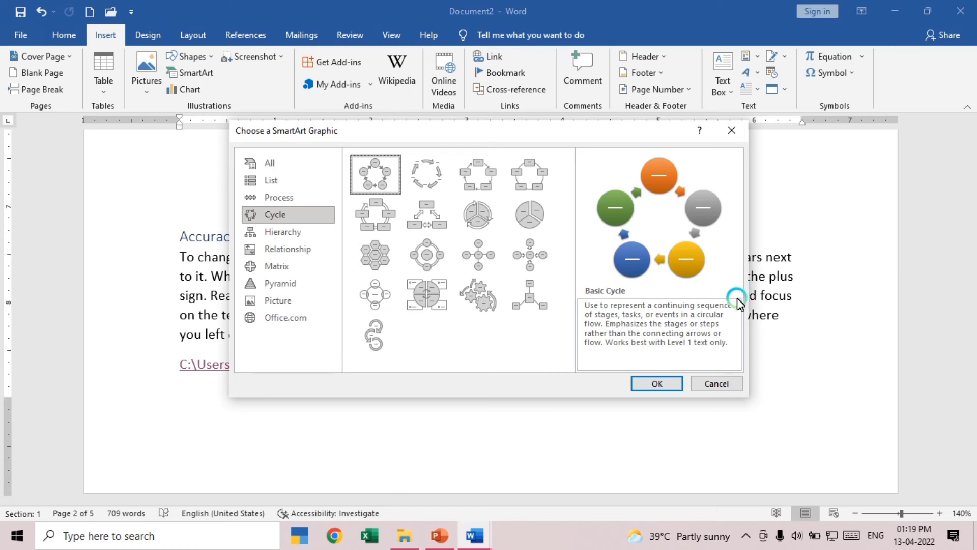
# Compare the Hierarchy layouts and insert the basic organization chart with an assistant box into the Accuracy paragraph
pyautogui.click(280, 233)
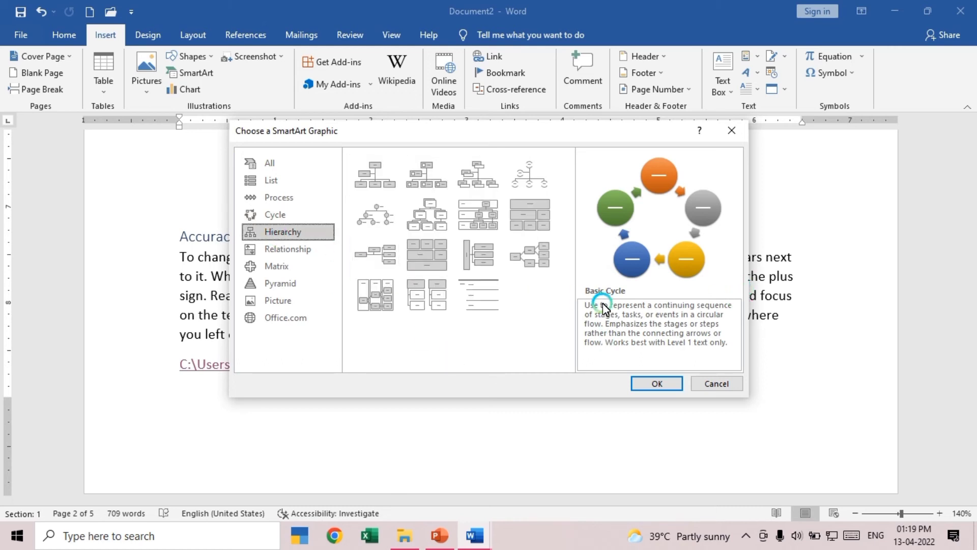
pyautogui.click(657, 391)
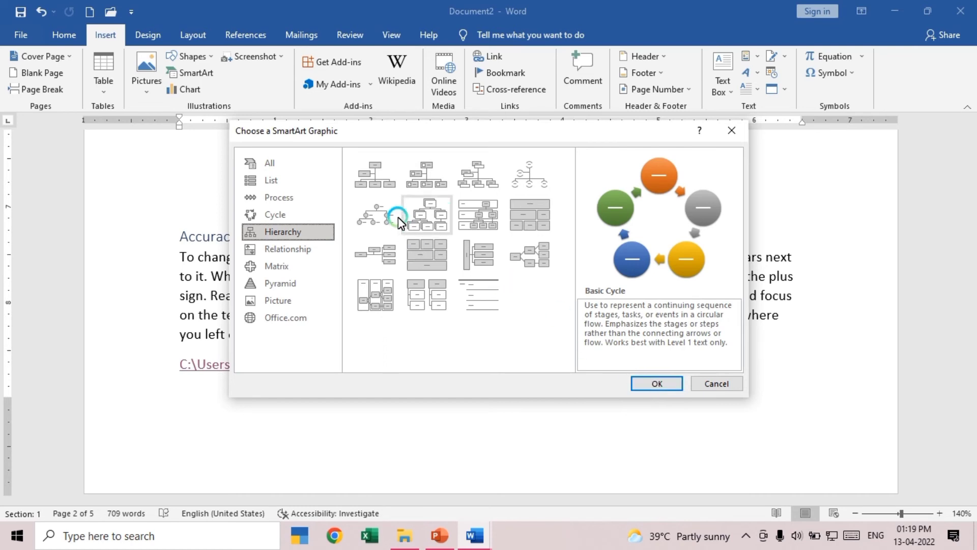
pyautogui.click(371, 180)
pyautogui.click(467, 179)
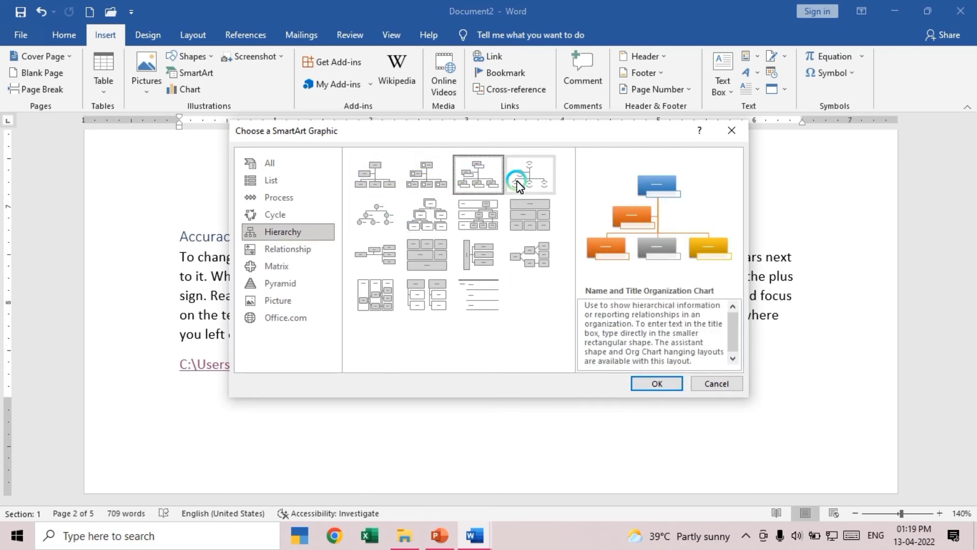
pyautogui.click(428, 213)
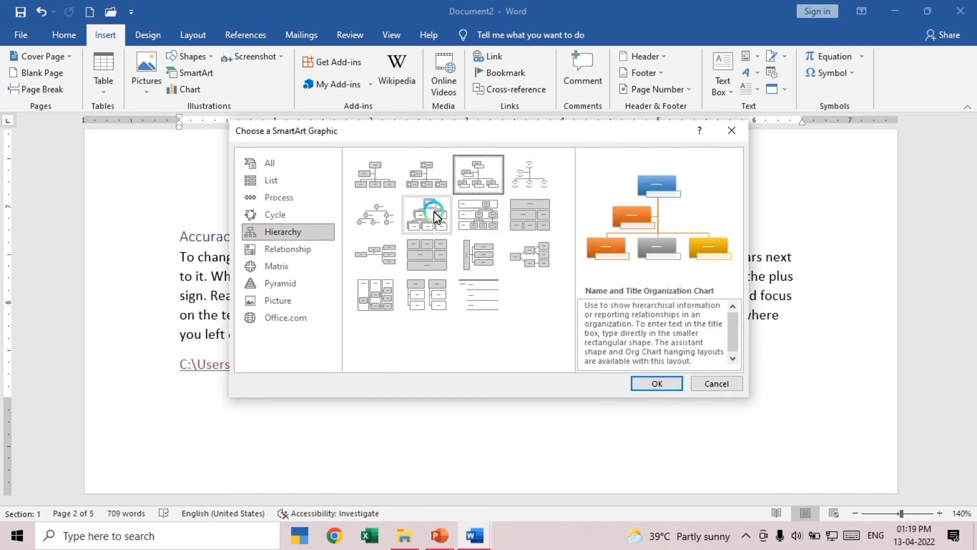
pyautogui.click(375, 219)
pyautogui.click(376, 187)
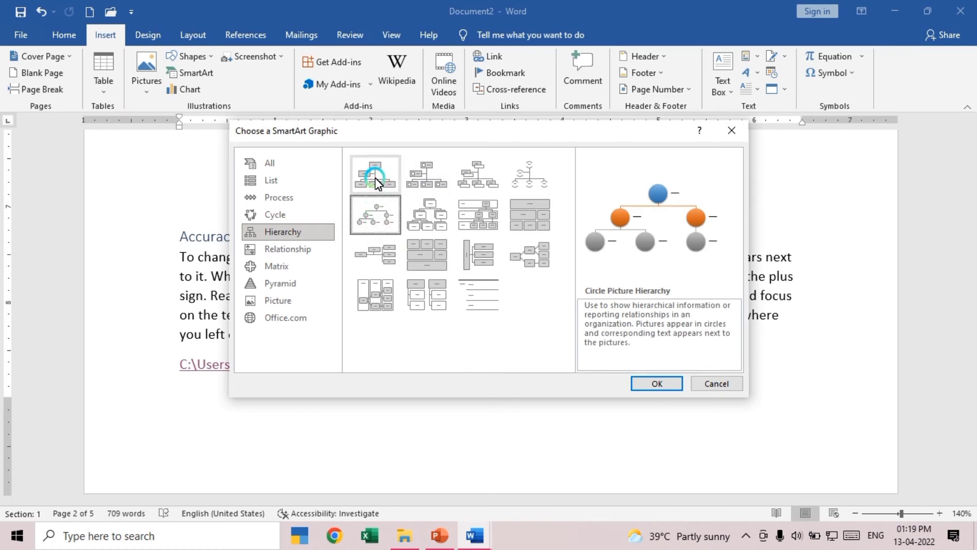
pyautogui.click(661, 385)
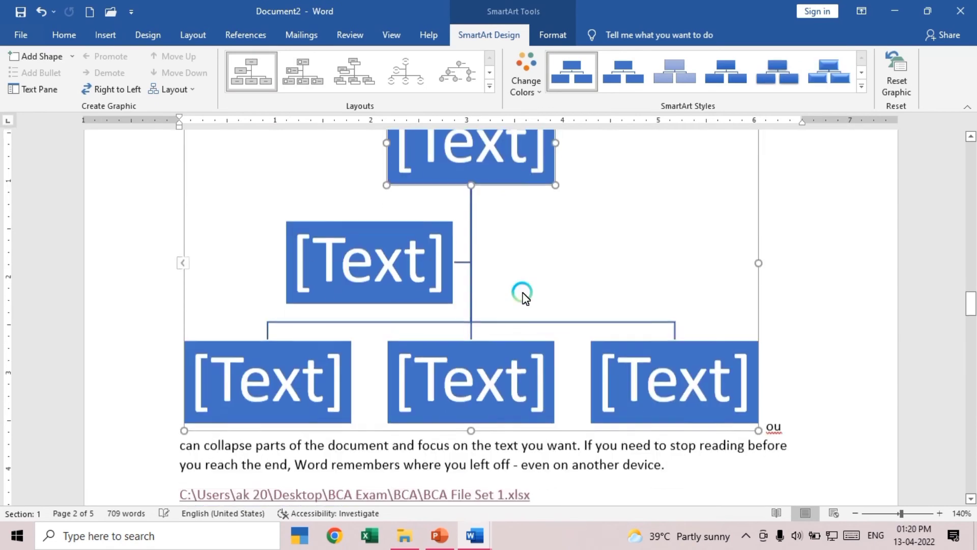
# Label the top box of the organization chart Manager and its assistant box P.A
pyautogui.scroll(1, 491, 224)
pyautogui.click(475, 197)
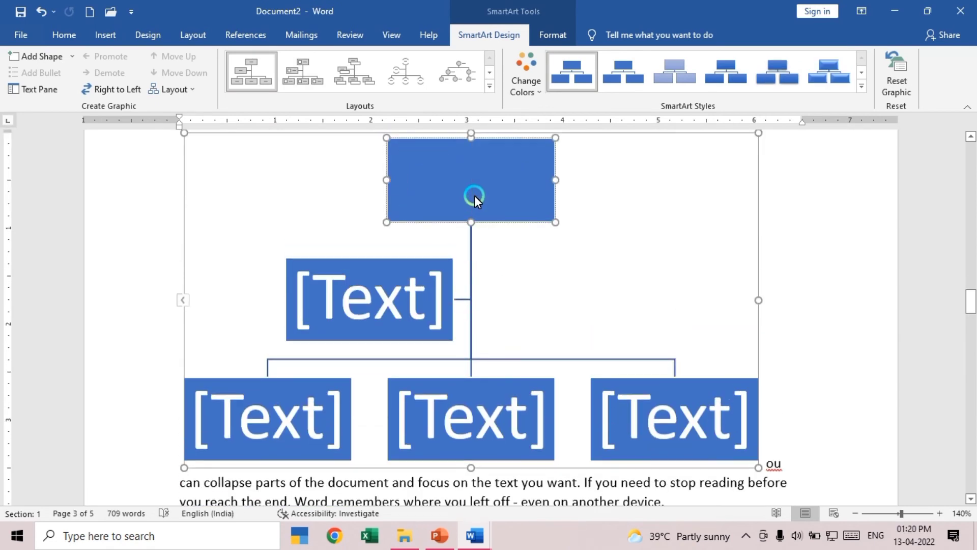
pyautogui.write('Mana')
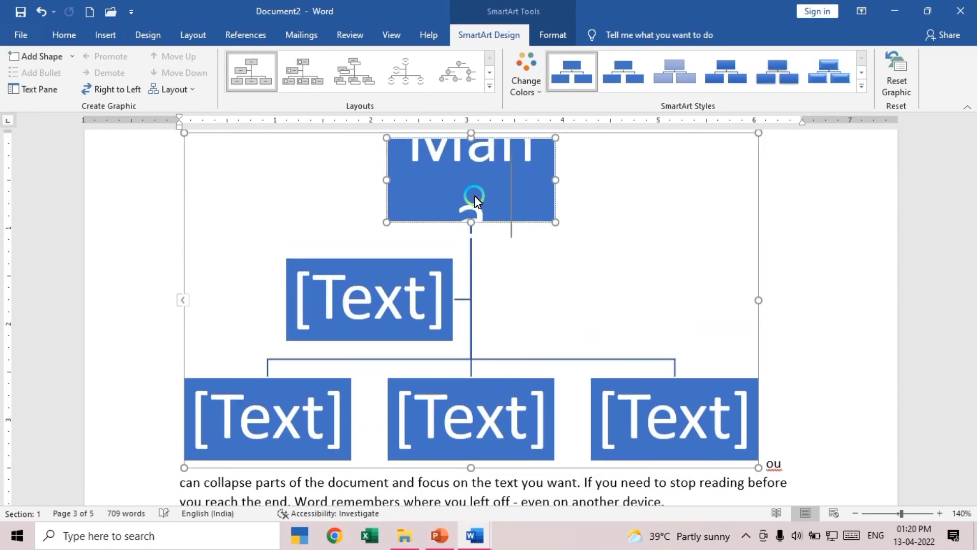
pyautogui.write('ger')
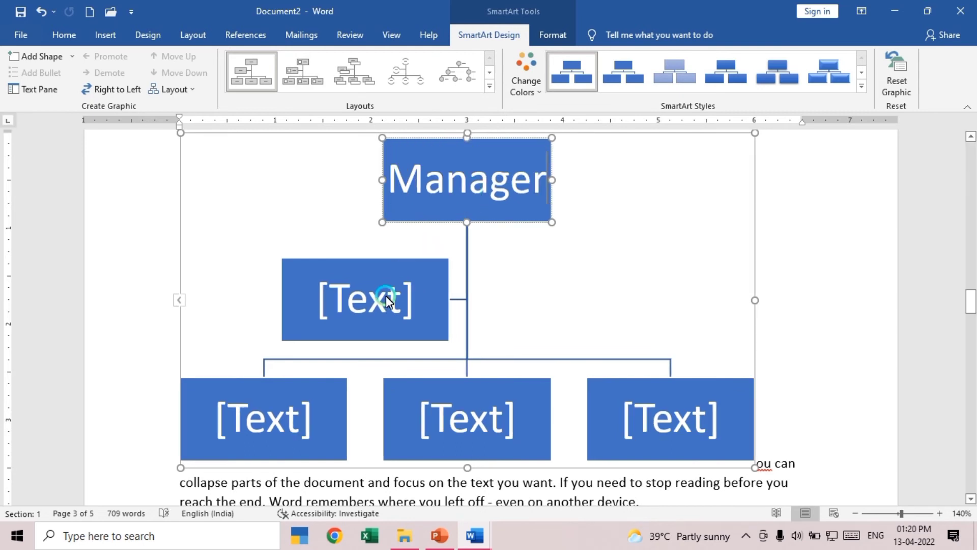
pyautogui.click(379, 306)
pyautogui.write('P.A.')
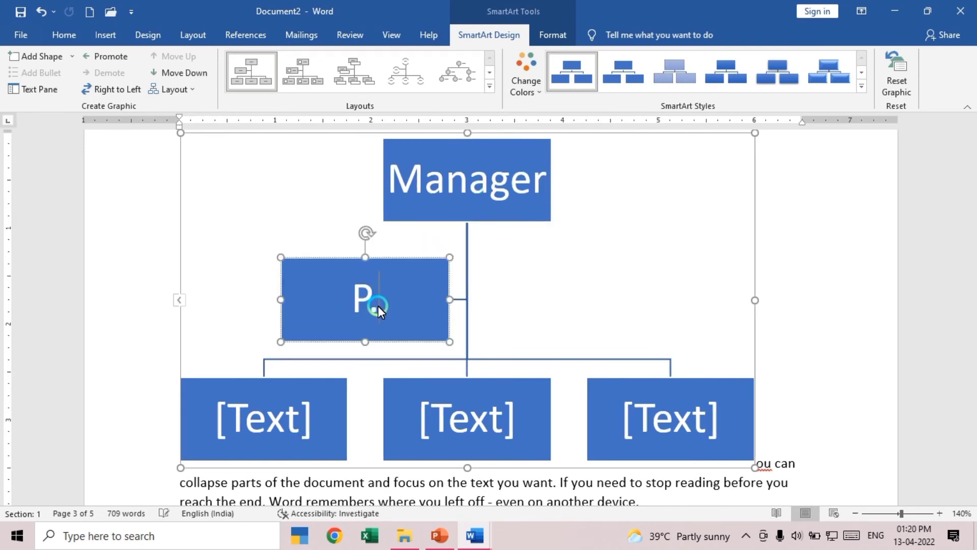
# Label the three lowest-level boxes Asst. Manager, Area Managers and Zonal Managers, and deselect the organization chart
pyautogui.click(285, 423)
pyautogui.write('A')
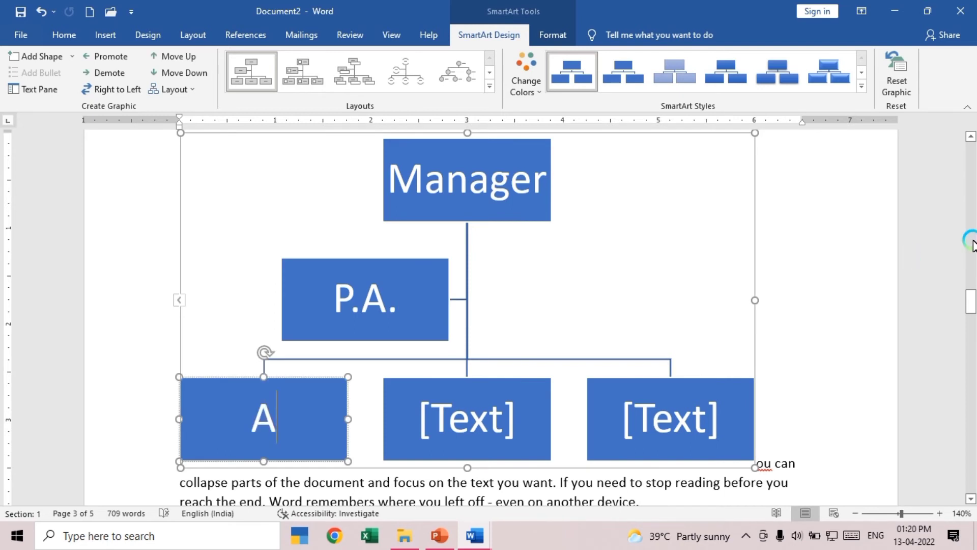
pyautogui.write('sst. Manager')
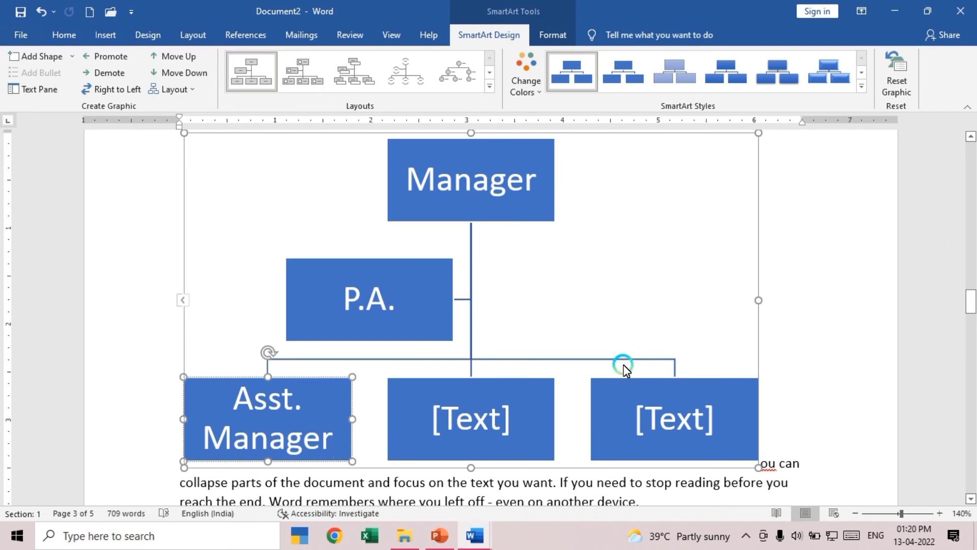
pyautogui.click(499, 418)
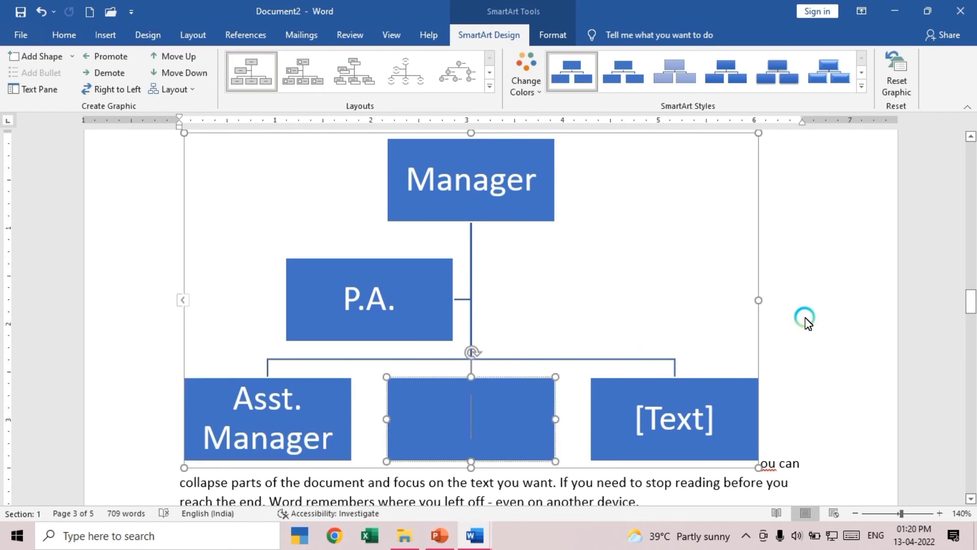
pyautogui.write('Area Man')
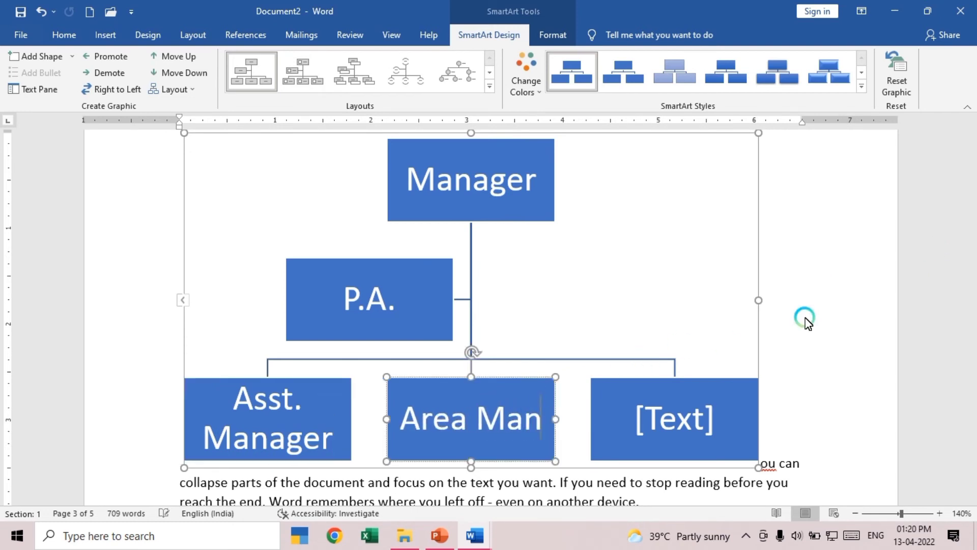
pyautogui.write('agers')
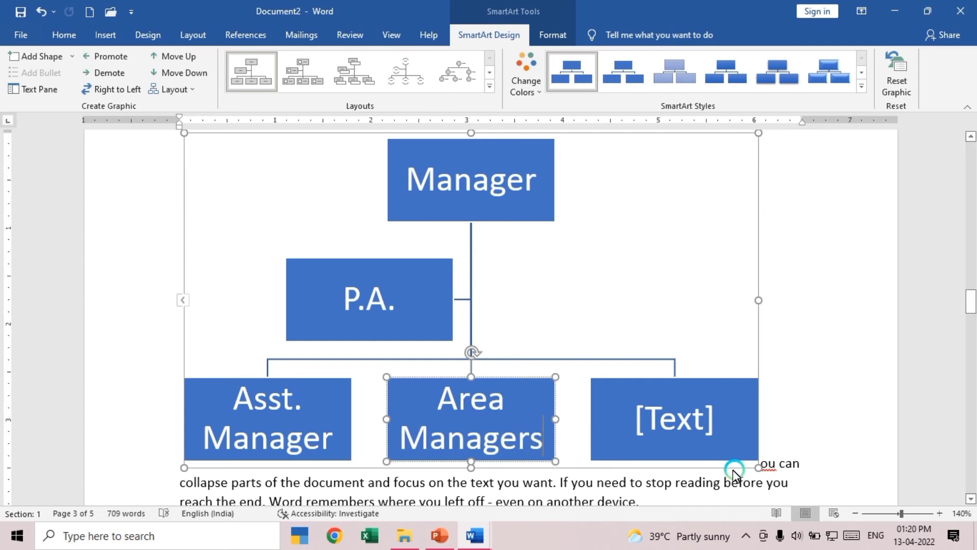
pyautogui.click(698, 419)
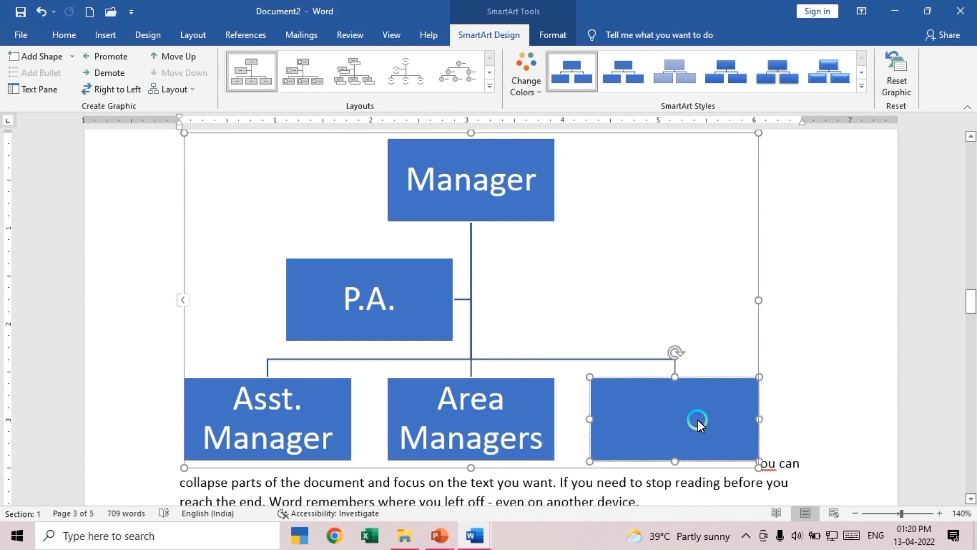
pyautogui.write('Zonal ')
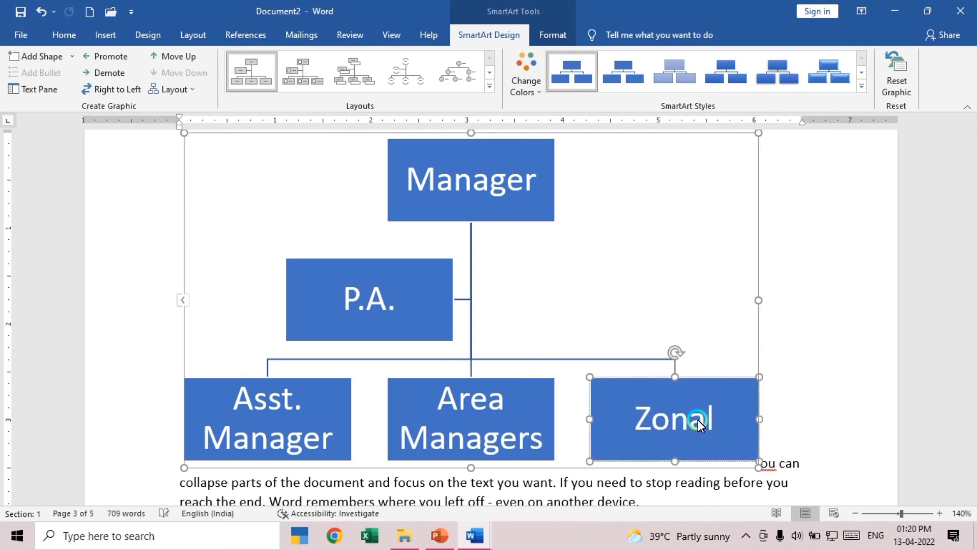
pyautogui.write('Managers')
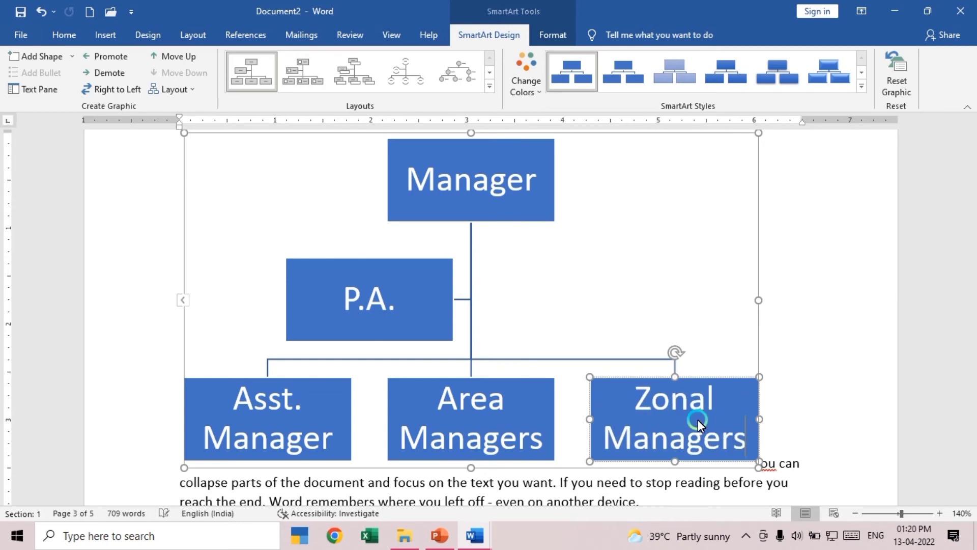
pyautogui.click(811, 308)
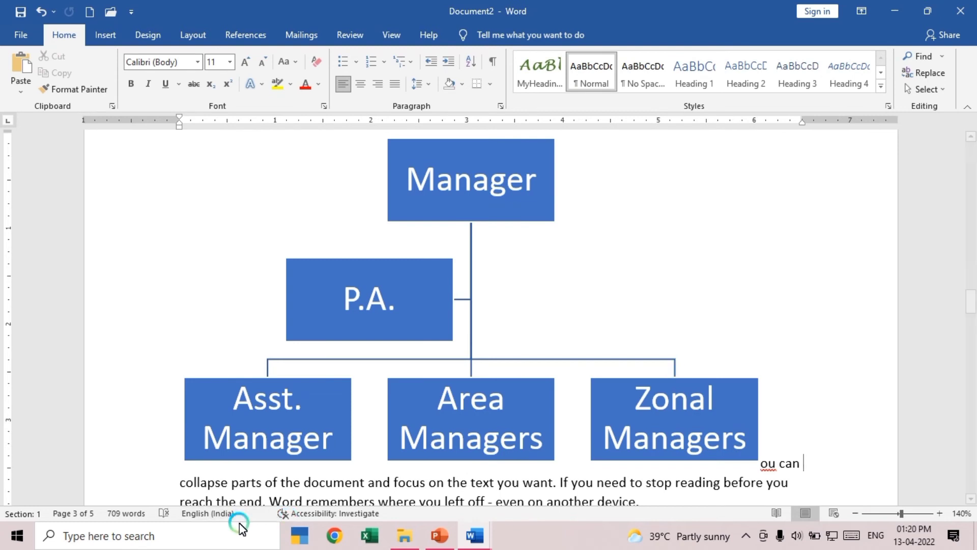
# Move the Asst. Manager box down to the last position in the organization chart's lowest level
pyautogui.click(291, 425)
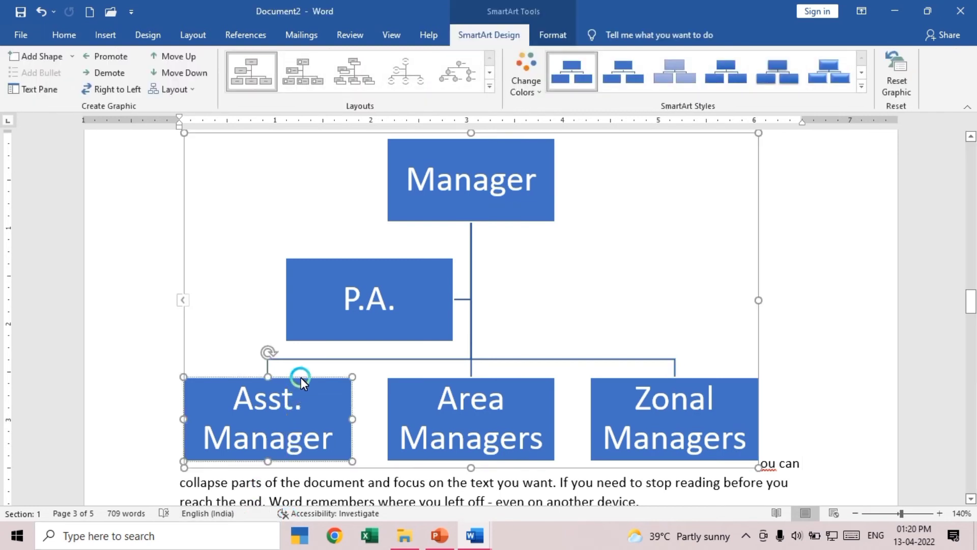
pyautogui.rightClick(301, 378)
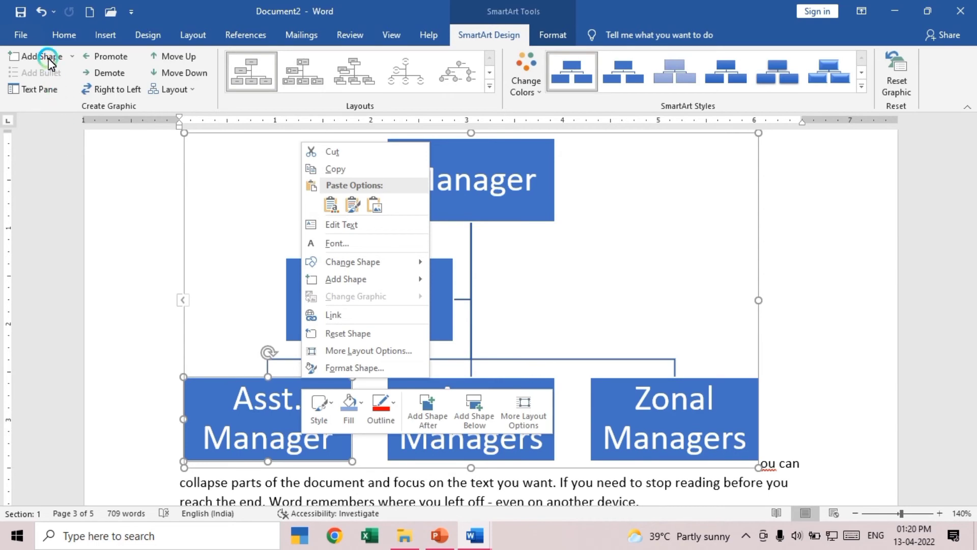
pyautogui.click(176, 75)
pyautogui.click(176, 74)
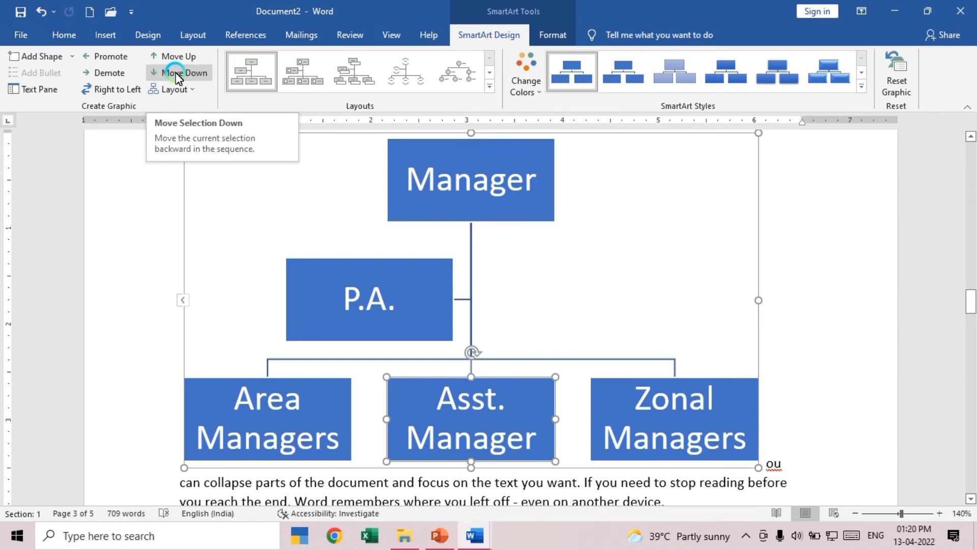
pyautogui.click(176, 74)
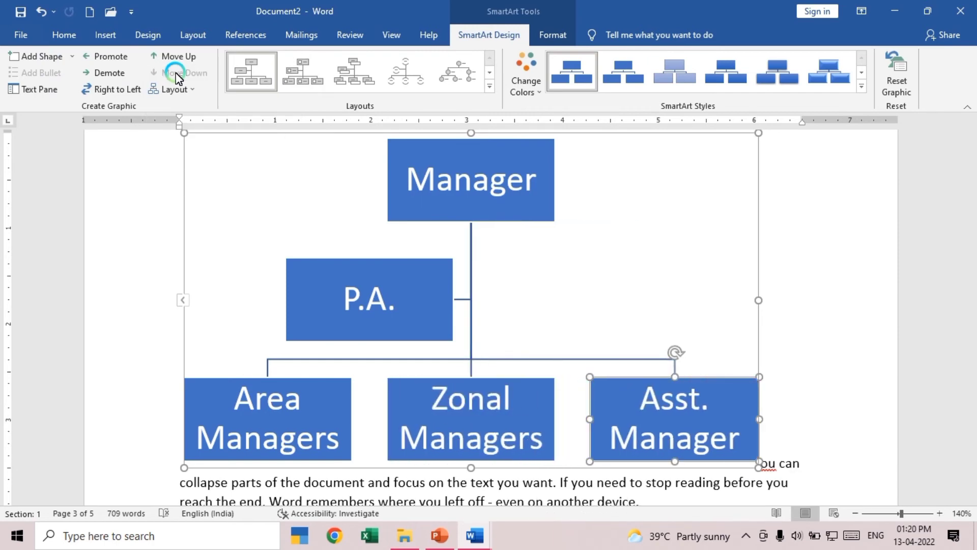
# Reorder the lowest level of the chart by moving the Area Managers box to the last position
pyautogui.scroll(-3, 392, 402)
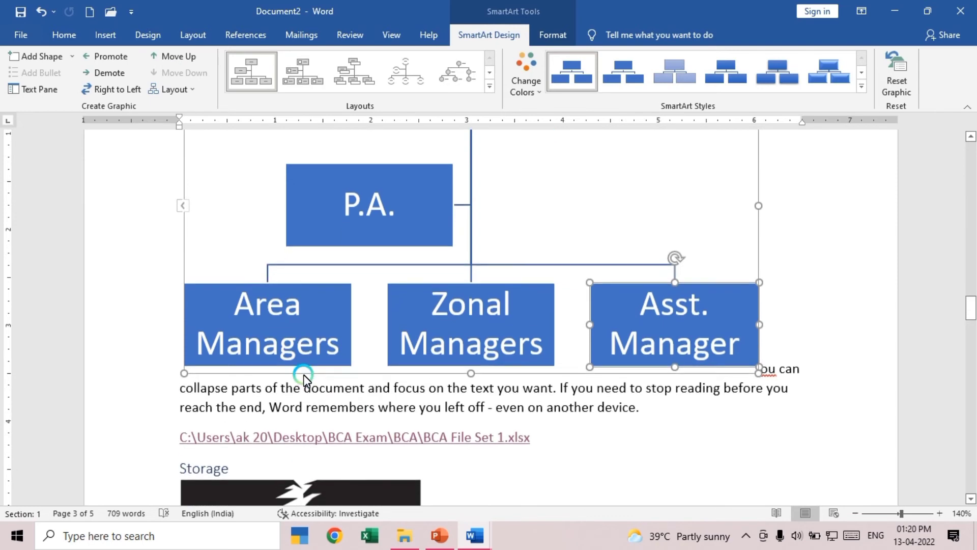
pyautogui.click(304, 359)
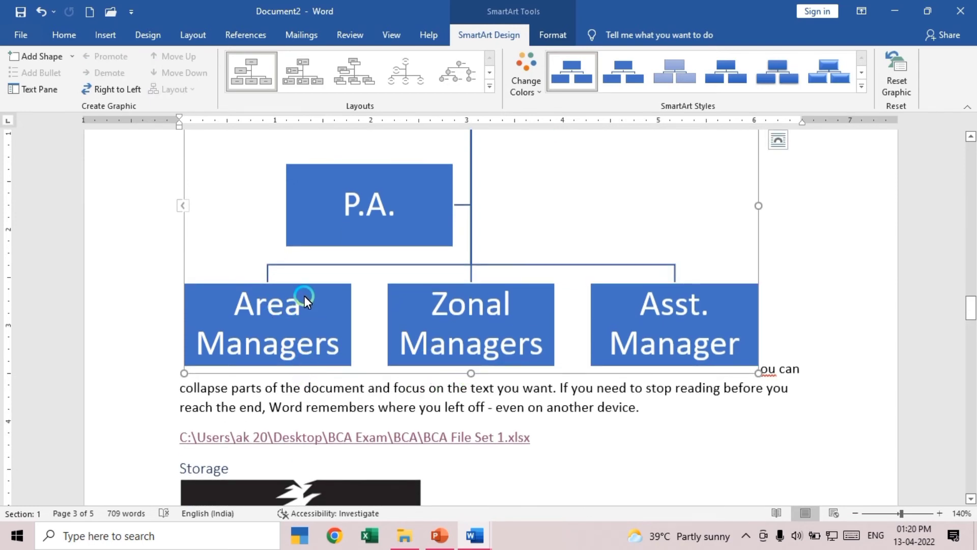
pyautogui.scroll(6, 305, 295)
pyautogui.scroll(-4, 318, 389)
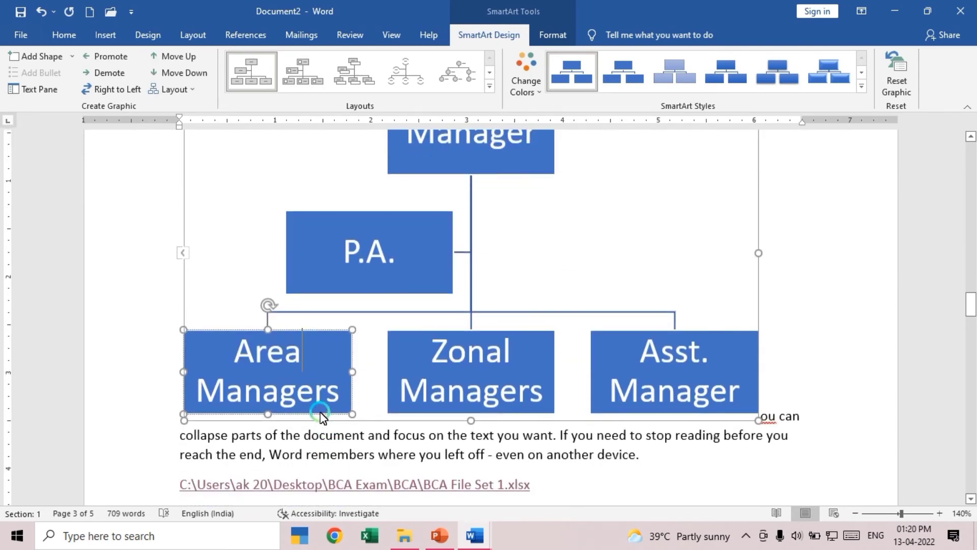
pyautogui.click(178, 74)
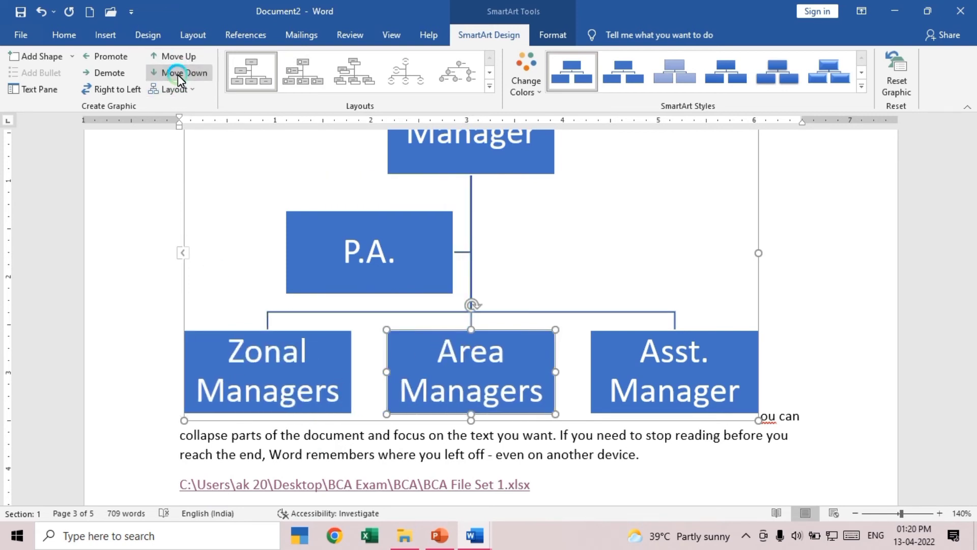
pyautogui.click(178, 75)
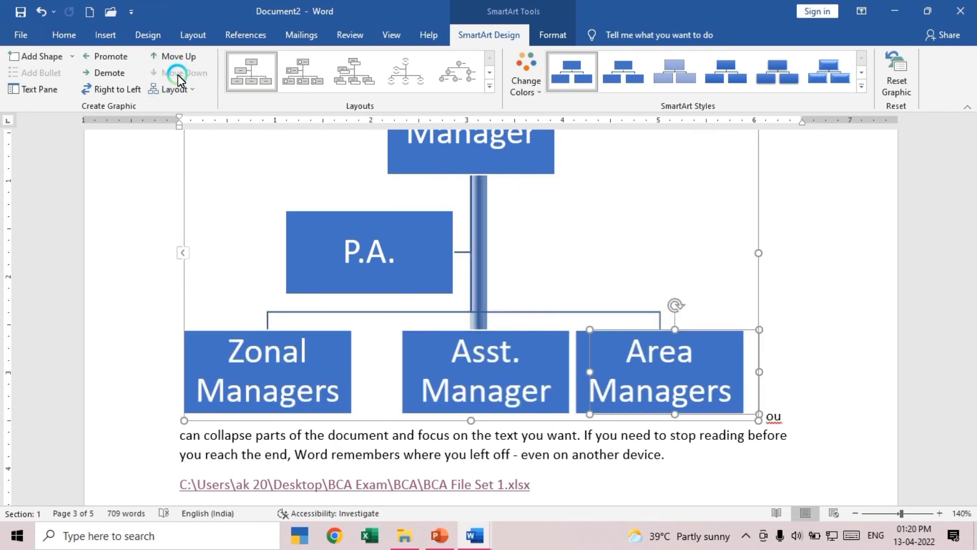
pyautogui.click(170, 57)
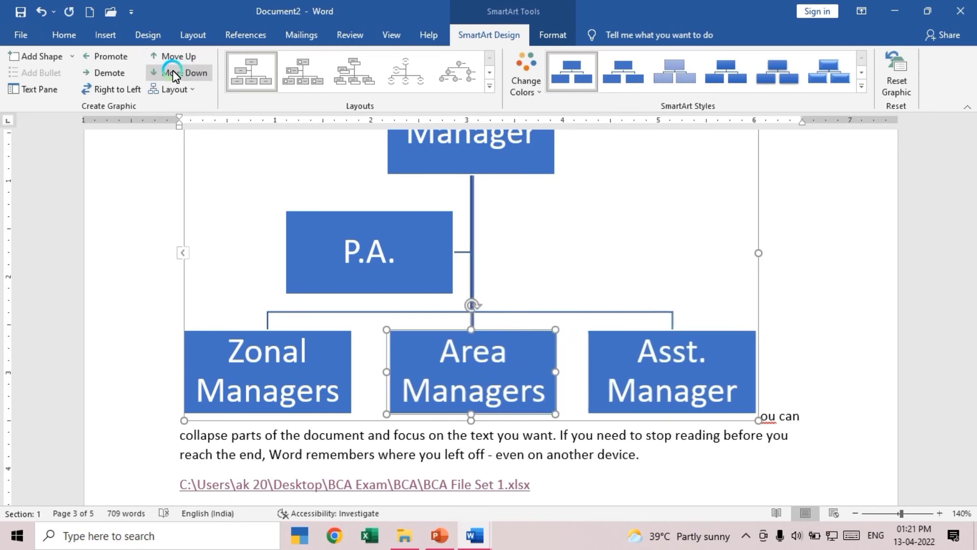
pyautogui.click(173, 73)
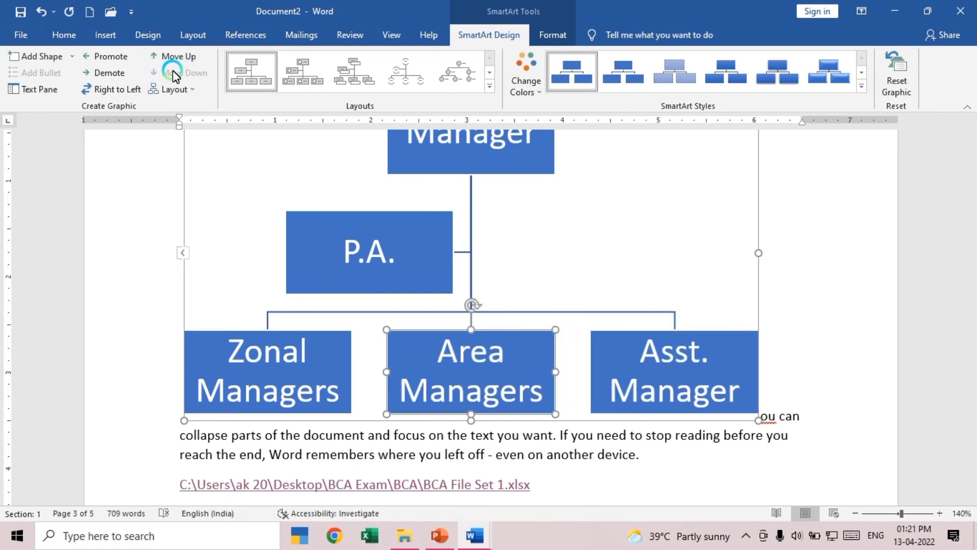
# Add an empty box below Area Managers and try adding a further box beneath the new one
pyautogui.click(74, 56)
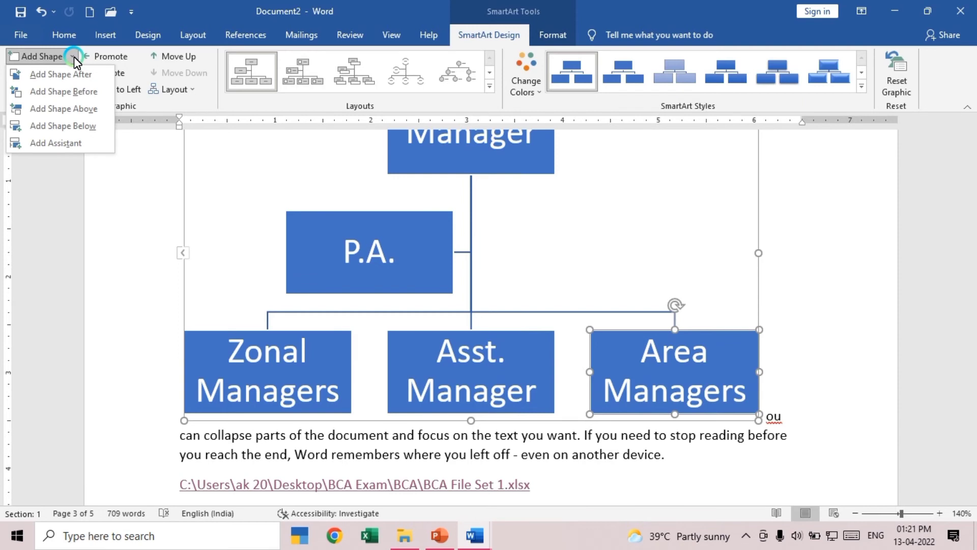
pyautogui.click(90, 109)
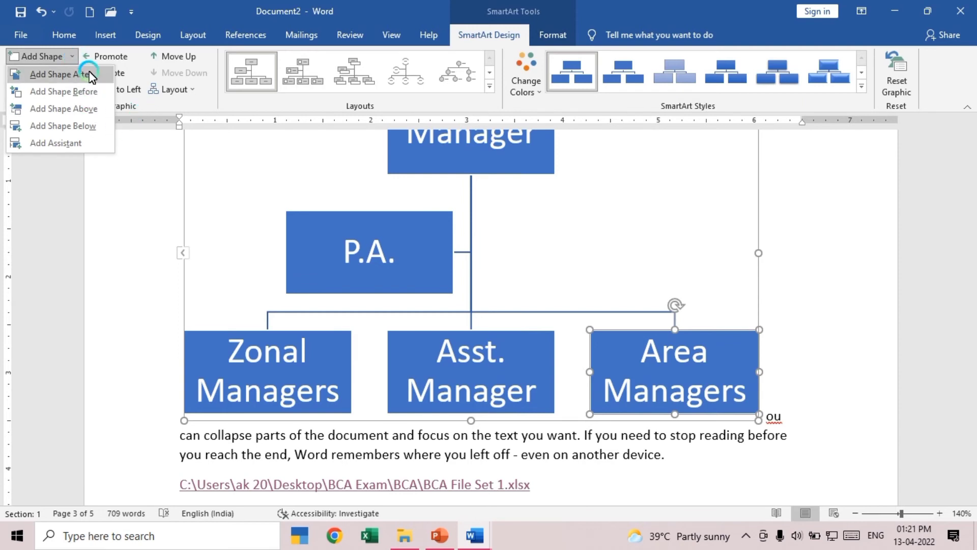
pyautogui.click(91, 126)
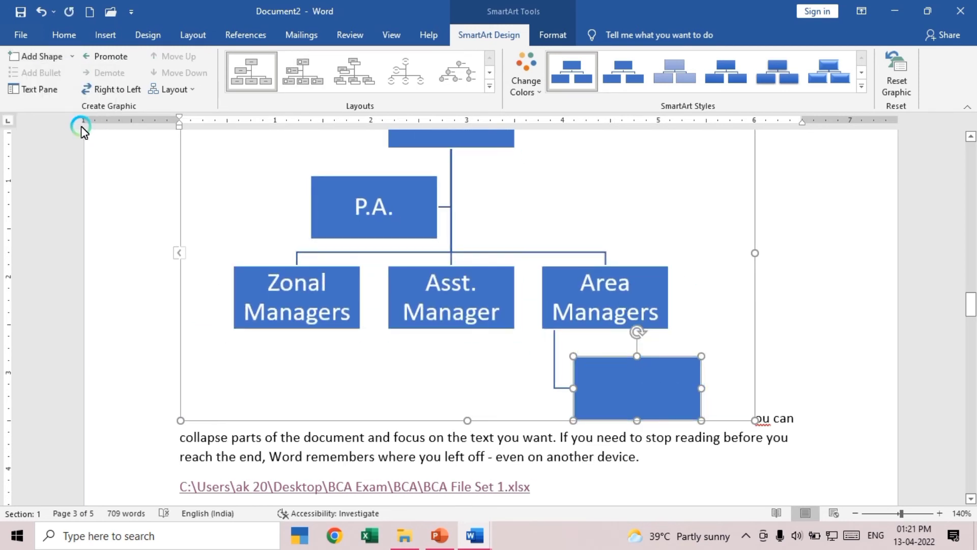
pyautogui.click(73, 56)
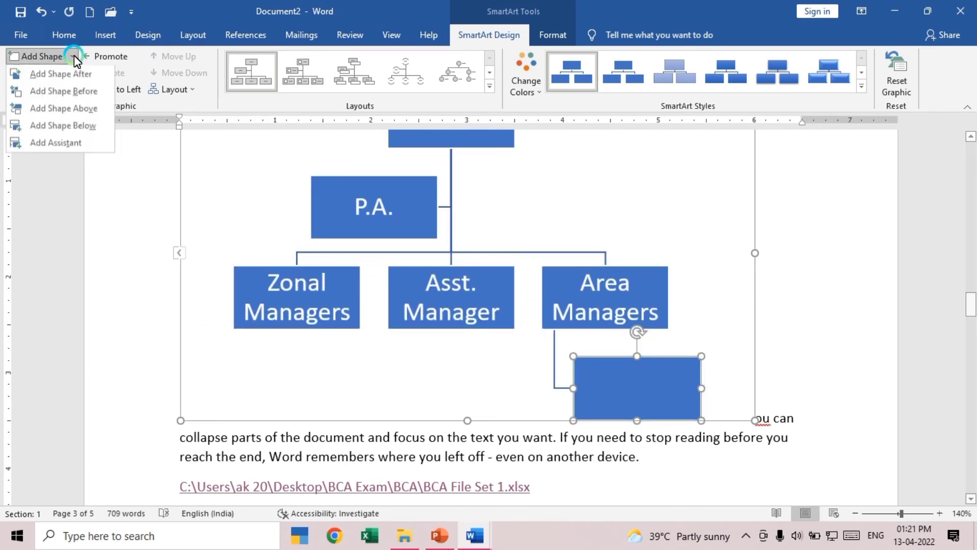
pyautogui.click(90, 127)
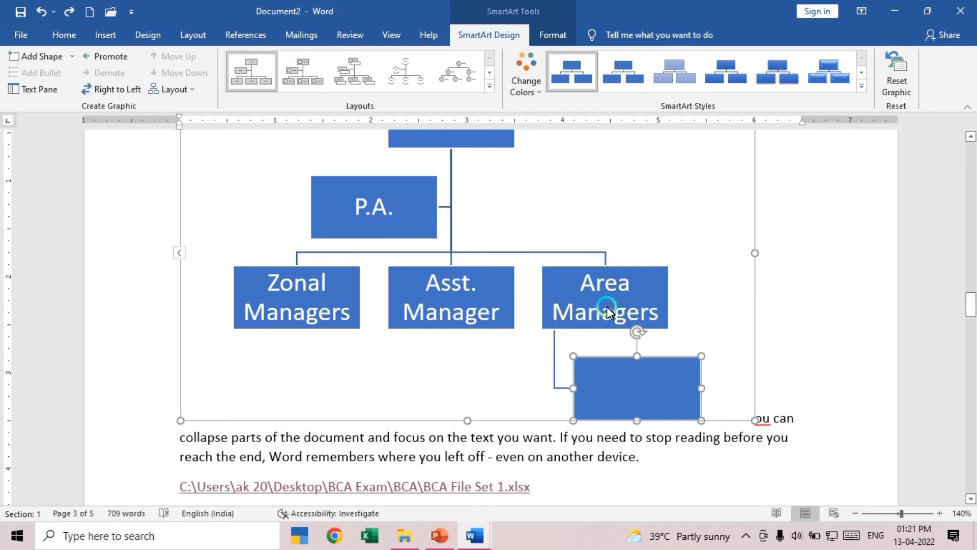
# Add a second empty subordinate box directly below the Area Managers box
pyautogui.click(593, 326)
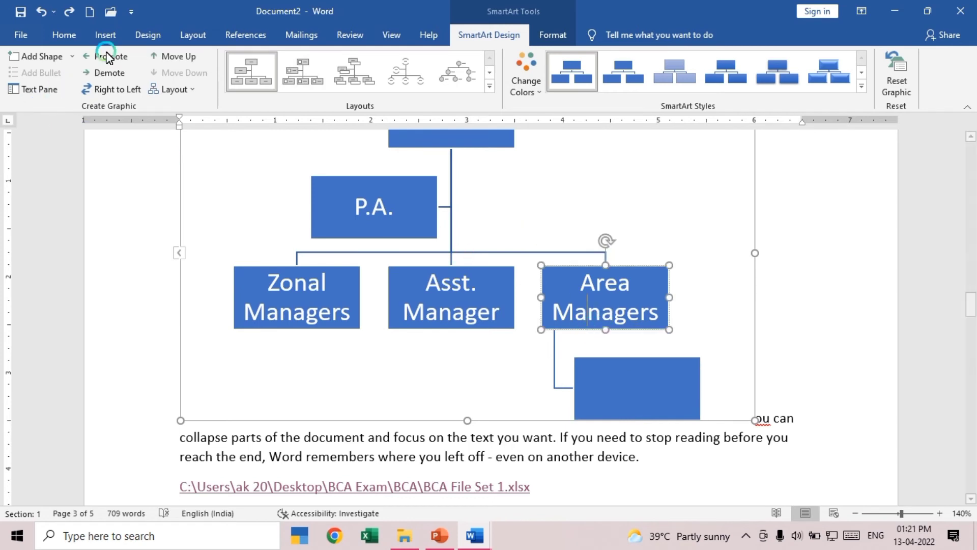
pyautogui.click(71, 57)
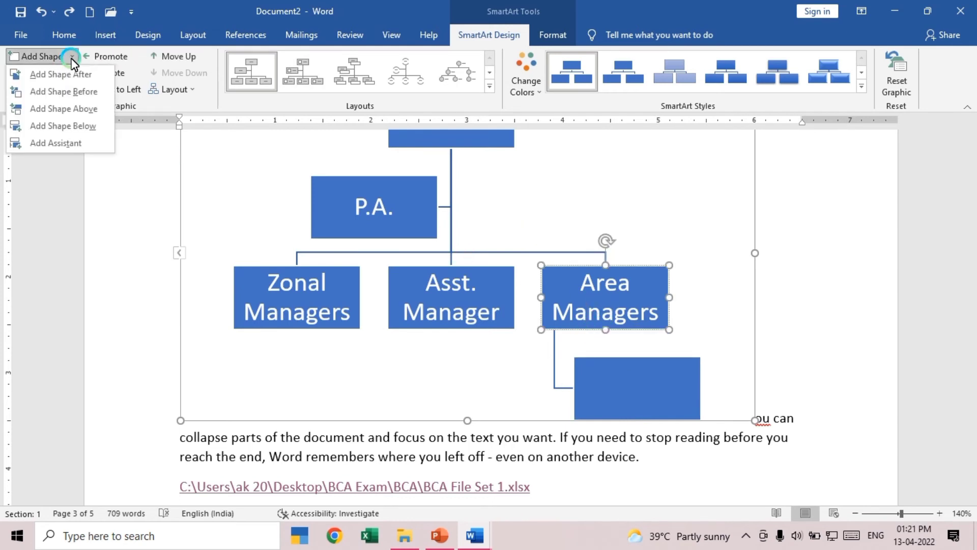
pyautogui.click(75, 126)
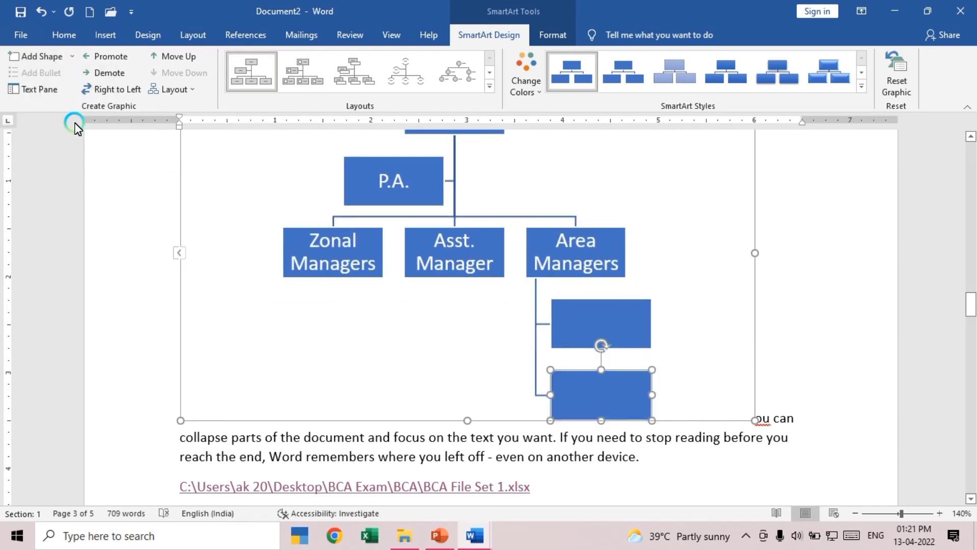
pyautogui.click(699, 354)
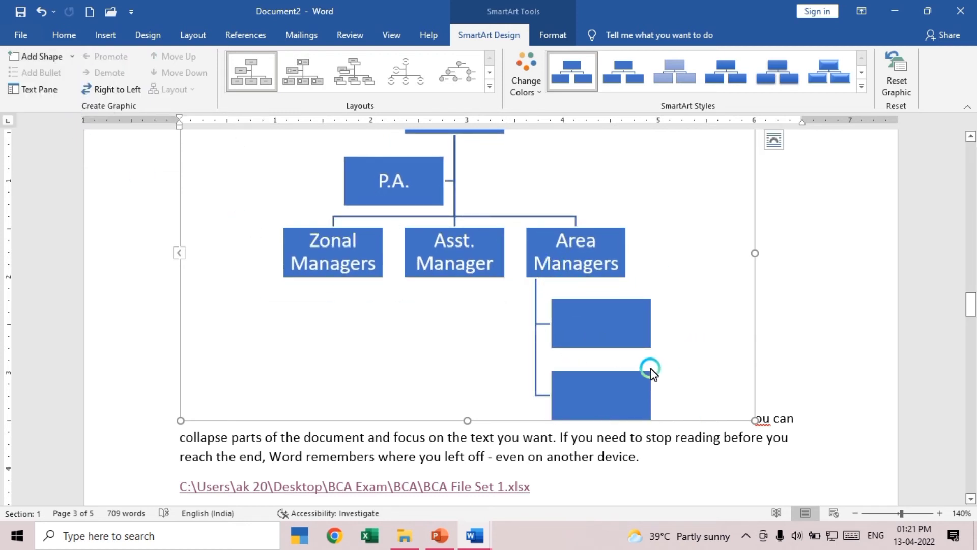
# Apply the Bird's Eye Scene 3-D SmartArt style to the organization chart and deselect the chart
pyautogui.scroll(5, 652, 366)
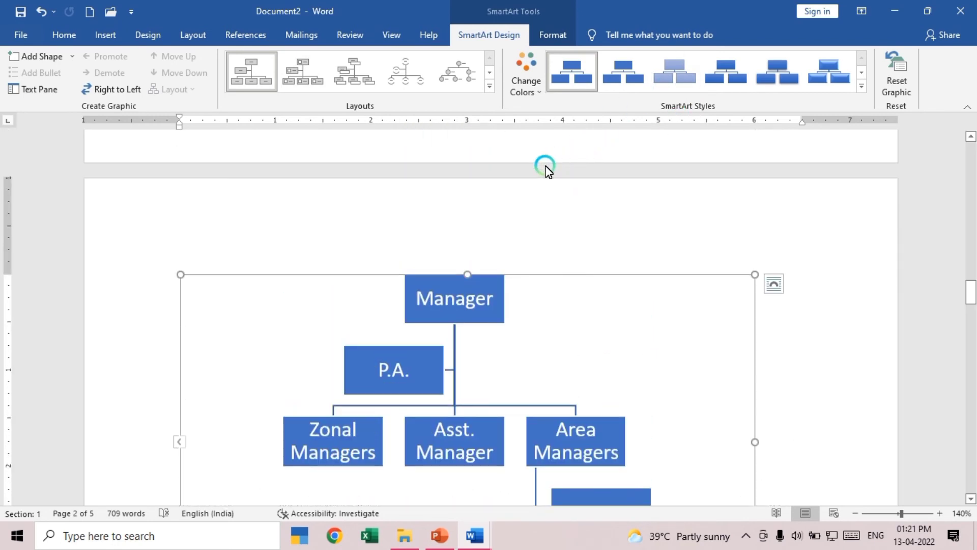
pyautogui.scroll(-6, 518, 183)
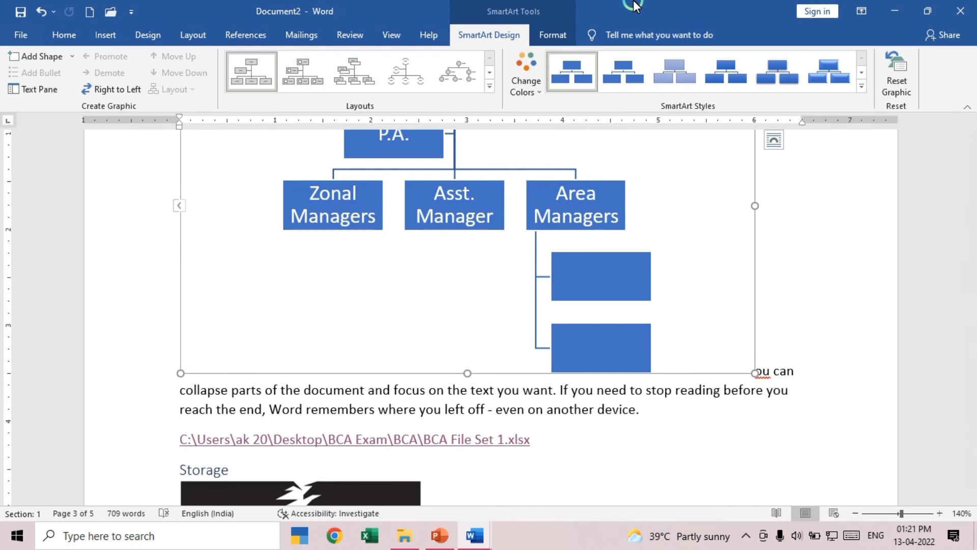
pyautogui.click(862, 87)
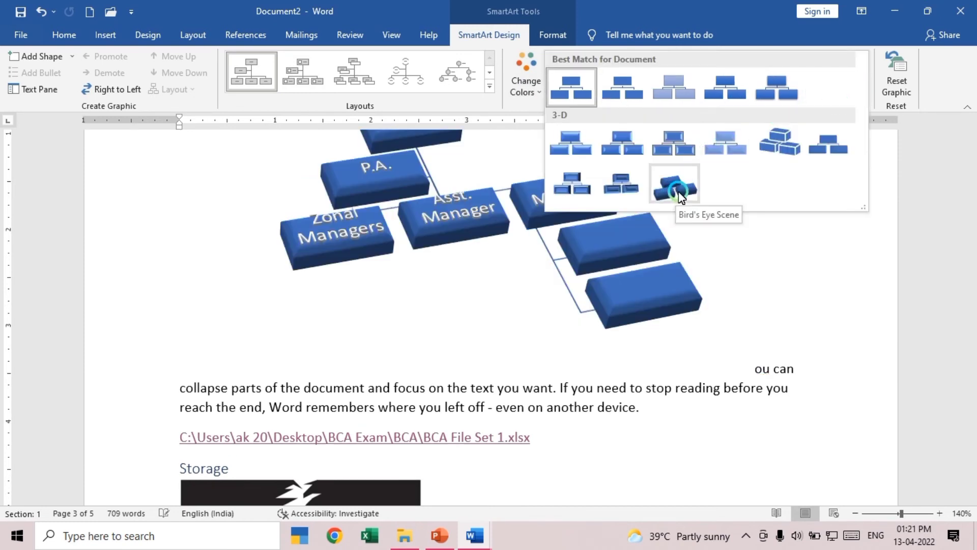
pyautogui.click(677, 190)
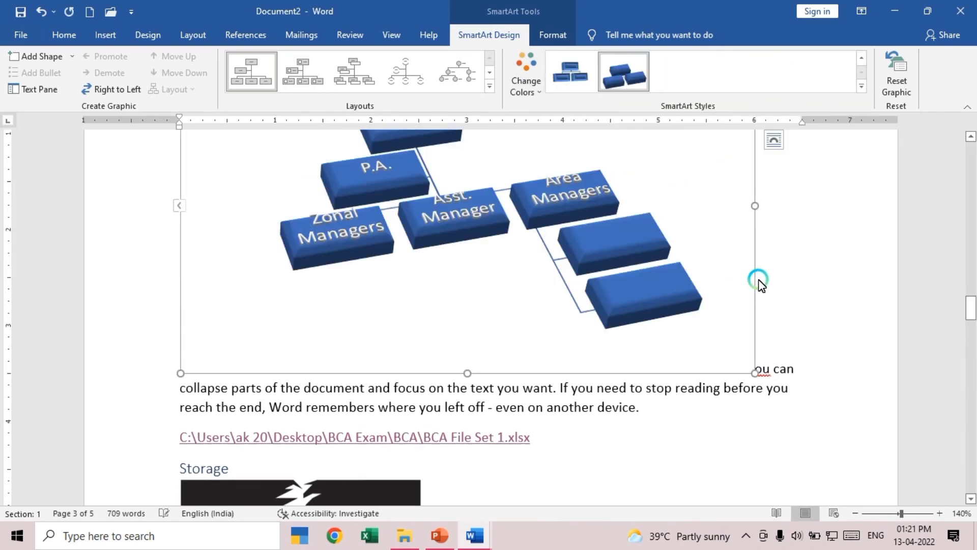
pyautogui.scroll(3, 758, 283)
pyautogui.scroll(-1, 758, 282)
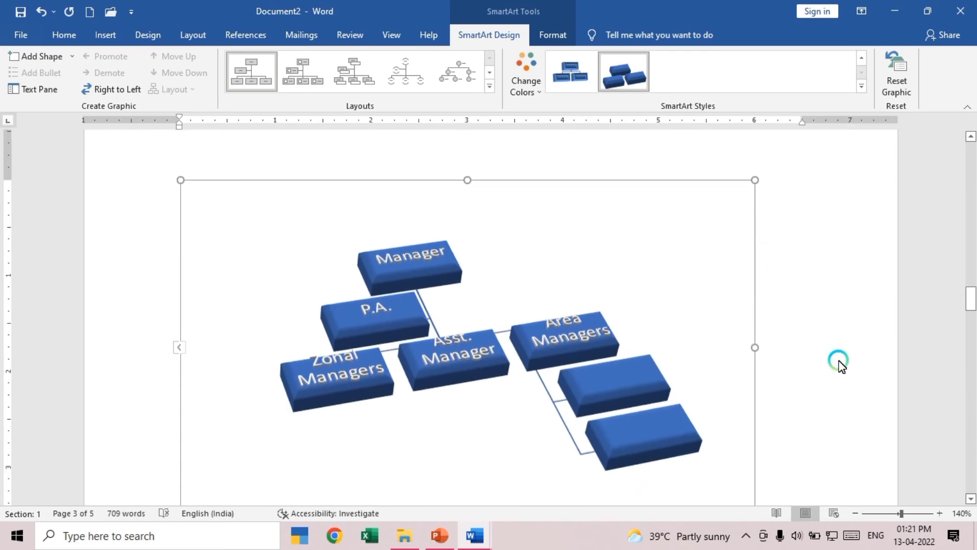
pyautogui.click(839, 392)
pyautogui.scroll(-1, 835, 395)
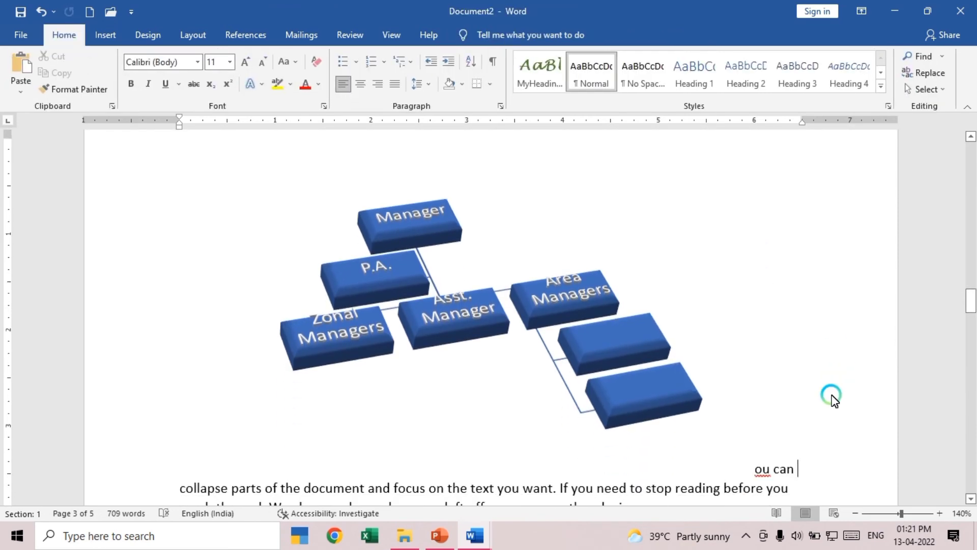
pyautogui.scroll(-3, 833, 397)
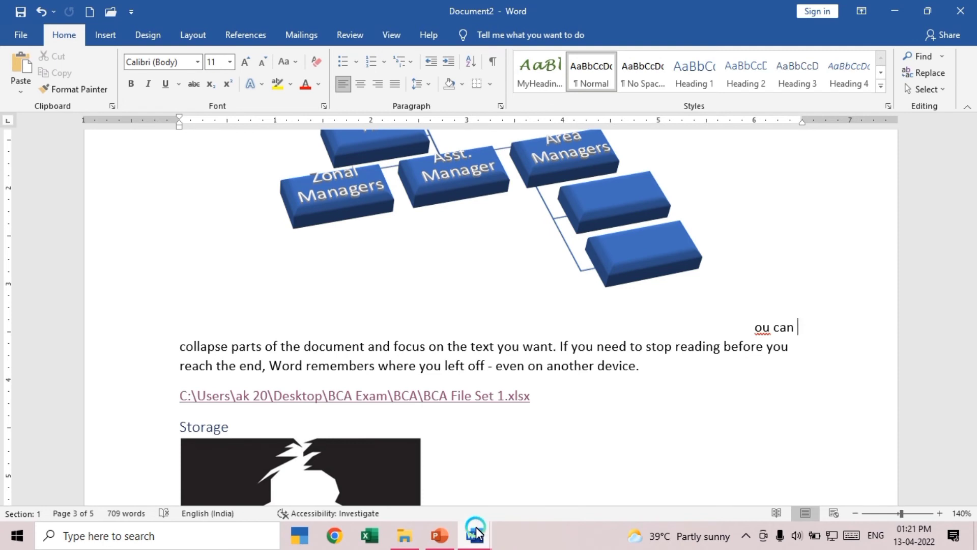
# Check the topic list in Document1 and return to Document2
pyautogui.moveTo(477, 533)
pyautogui.click(437, 504)
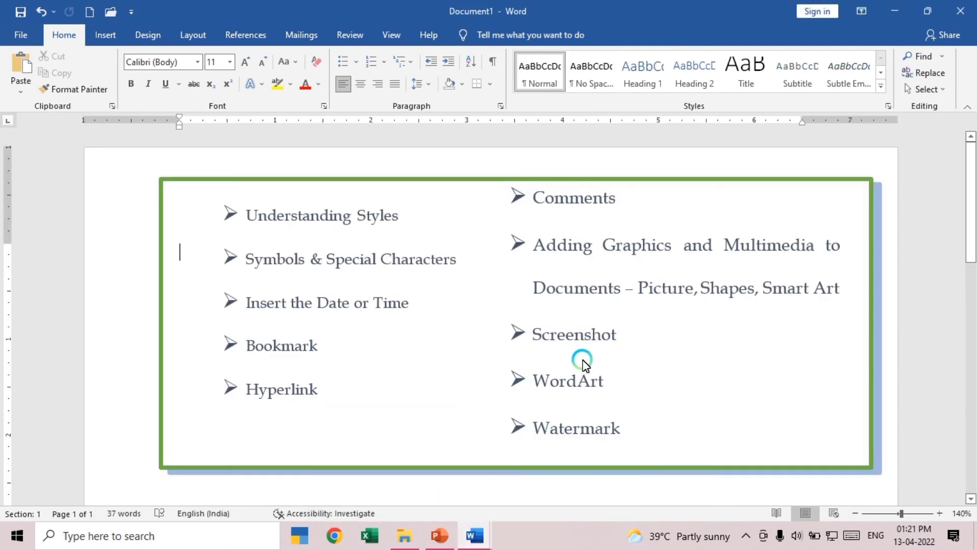
pyautogui.moveTo(474, 536)
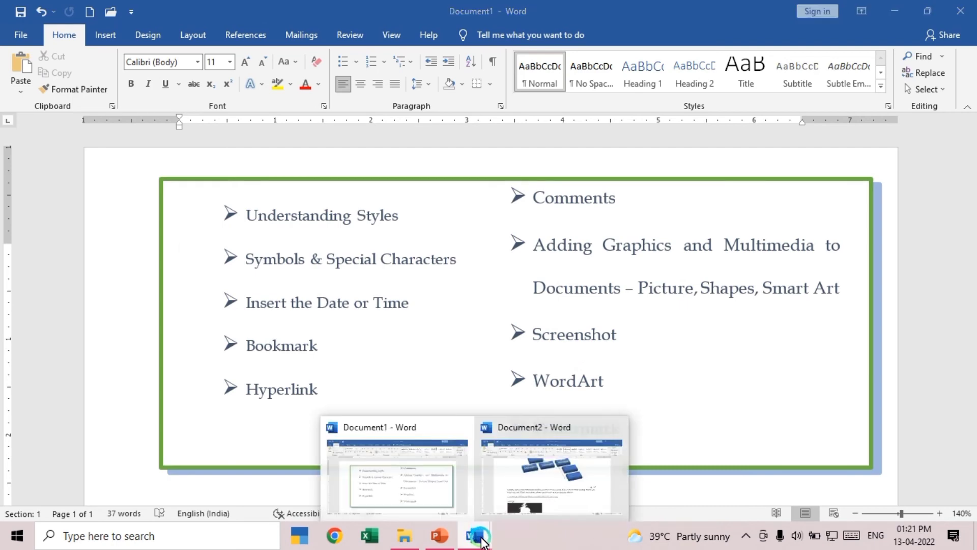
pyautogui.click(526, 489)
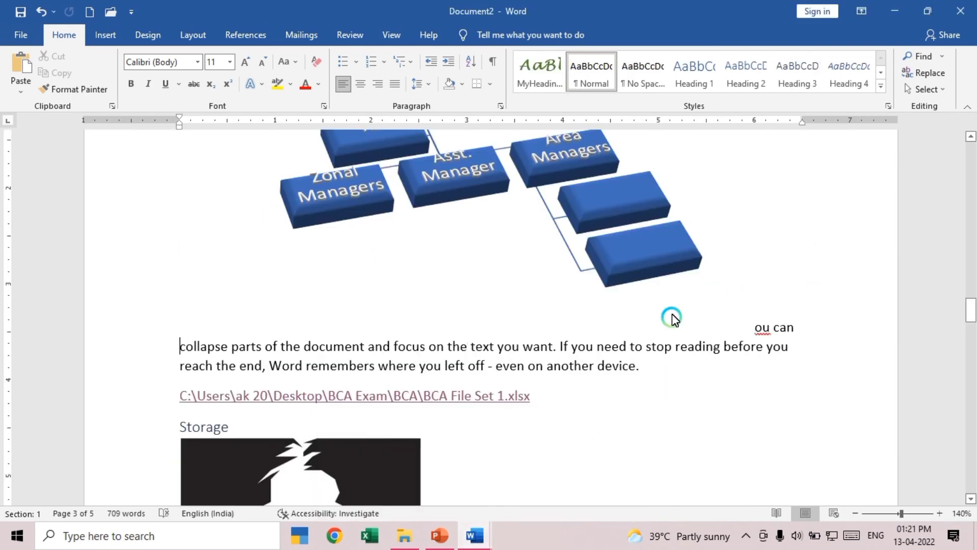
# Open a blank workbook in Excel, dismissing its notification bar, and switch back to Document2 in Word
pyautogui.click(105, 32)
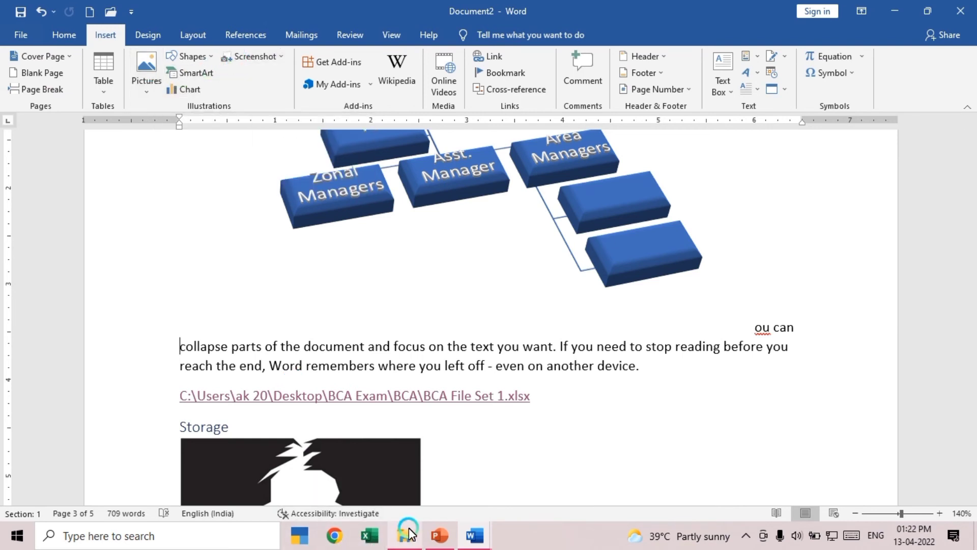
pyautogui.click(374, 541)
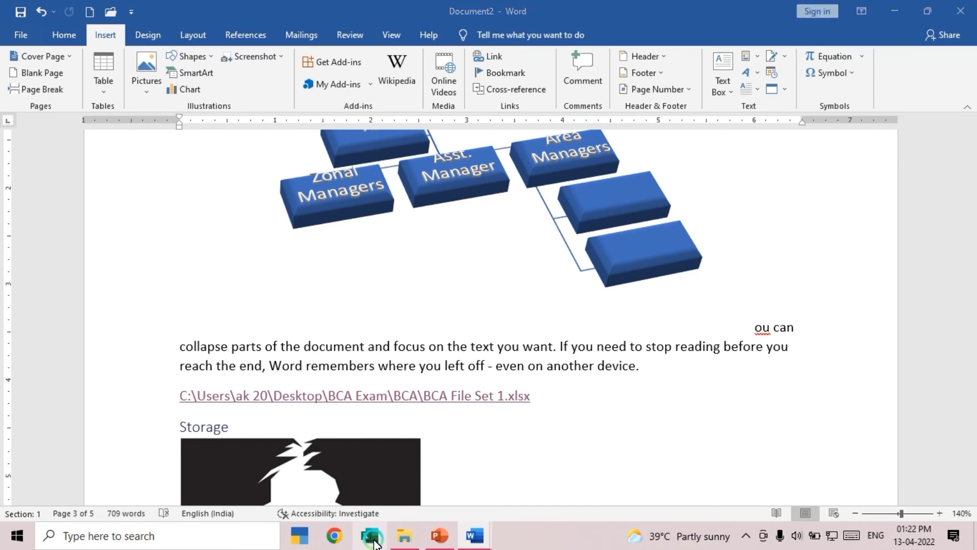
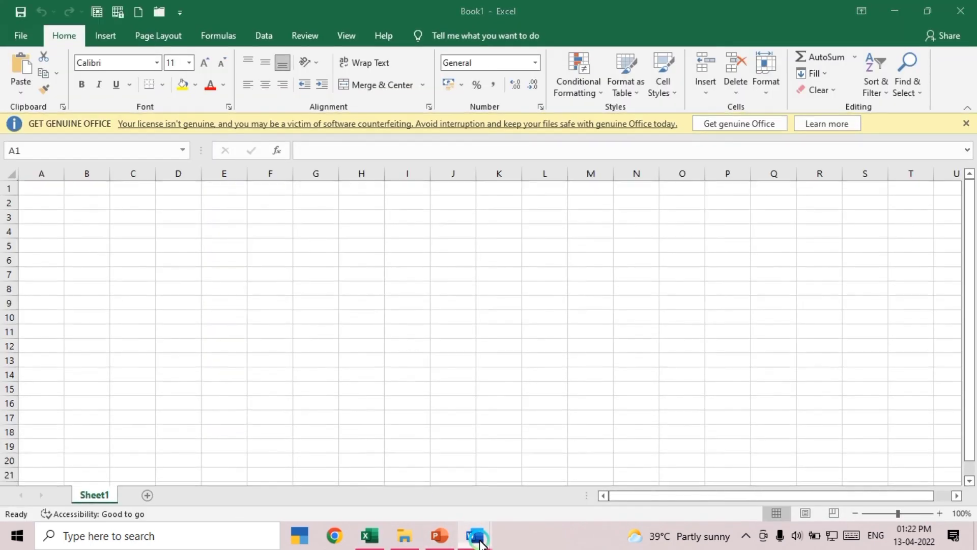
pyautogui.click(967, 123)
pyautogui.moveTo(473, 542)
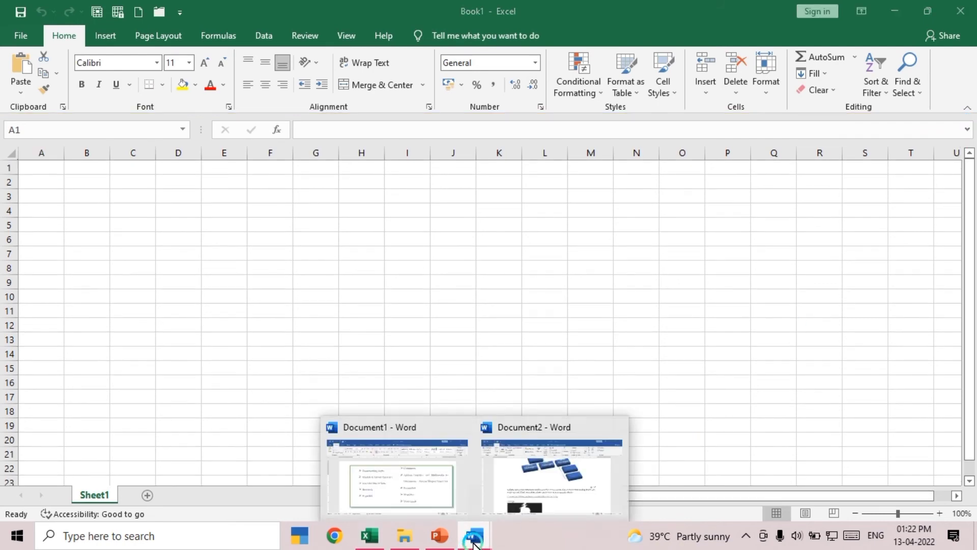
pyautogui.click(534, 489)
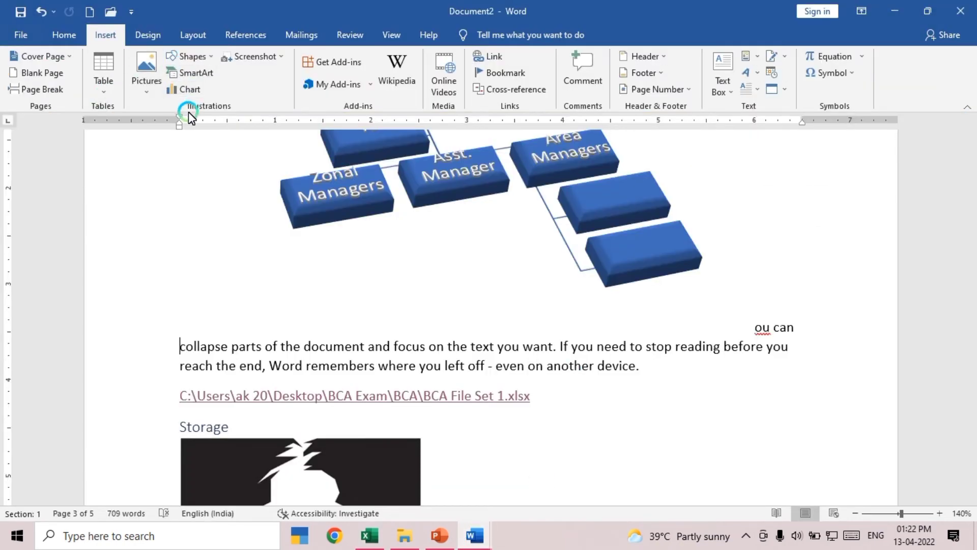
# Insert a screenshot of the blank Excel workbook window and scale it down to about 2.43" by 4.51"
pyautogui.click(255, 57)
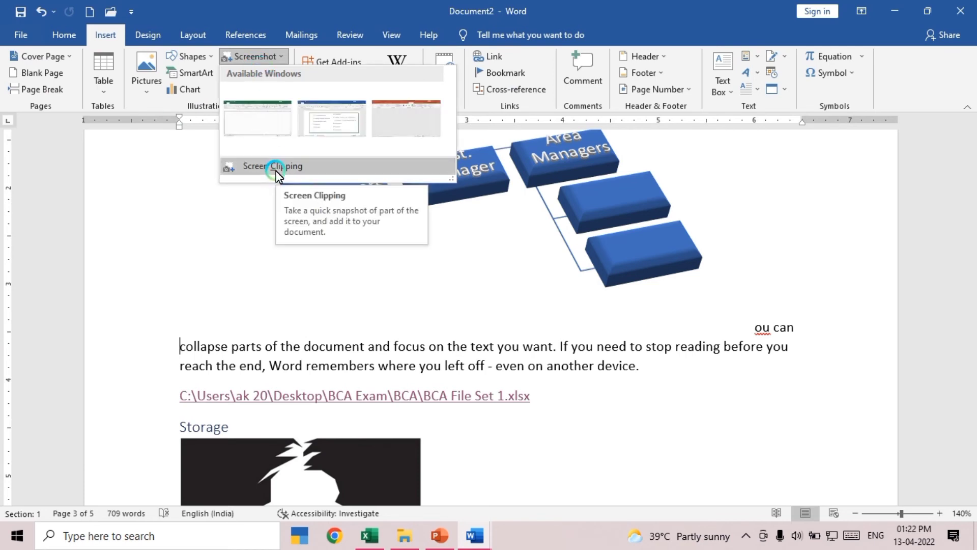
pyautogui.click(265, 127)
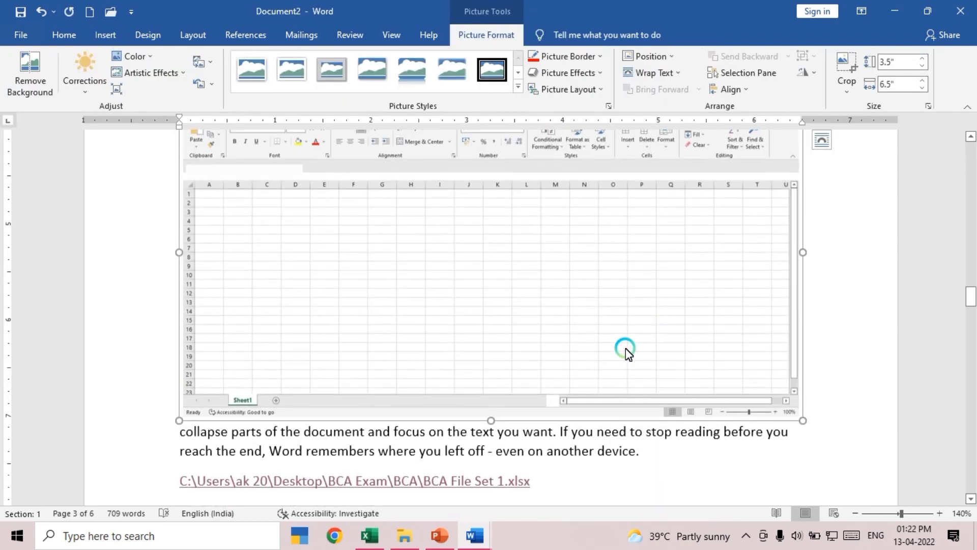
pyautogui.moveTo(803, 420); pyautogui.dragTo(612, 302)
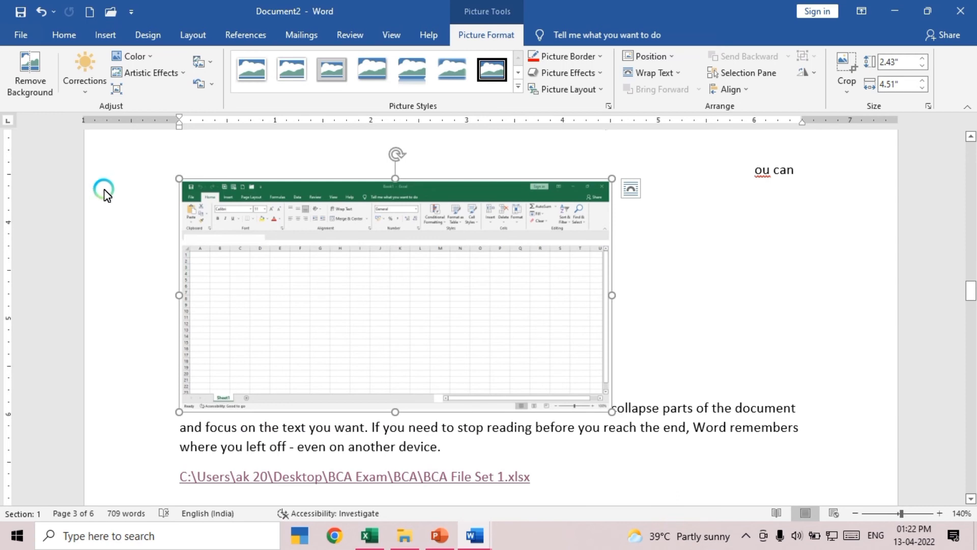
# Replace the selected Excel screenshot with a screenshot of the Document1 window
pyautogui.click(58, 36)
pyautogui.click(131, 85)
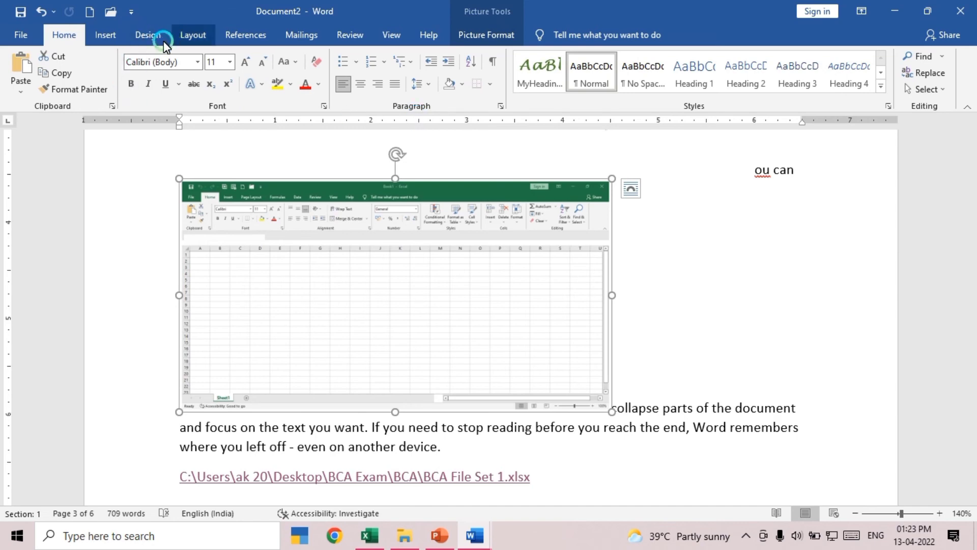
pyautogui.click(109, 36)
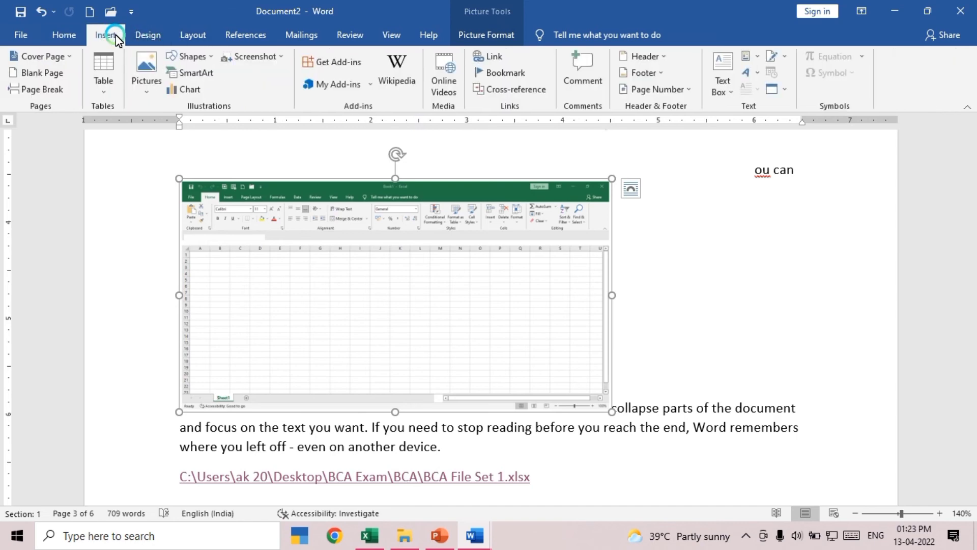
pyautogui.click(252, 56)
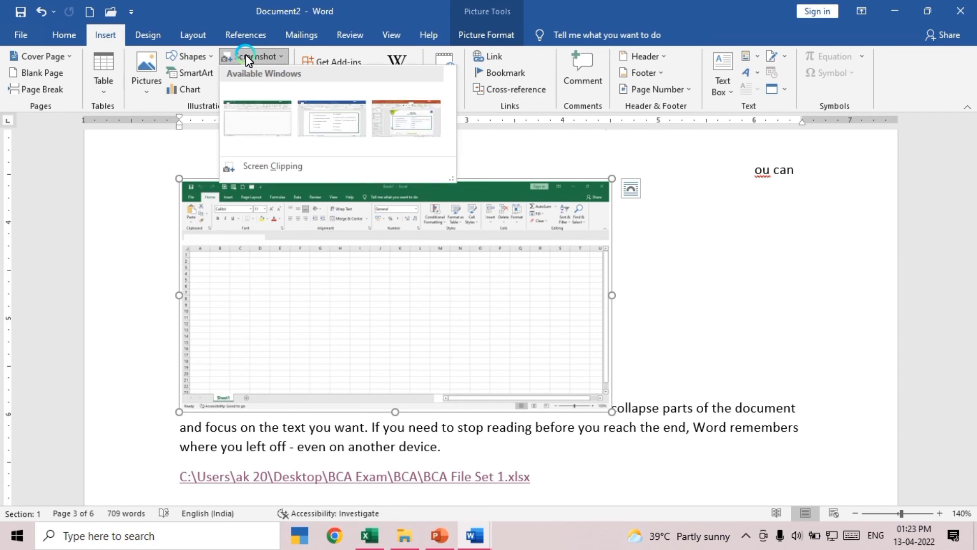
pyautogui.click(326, 113)
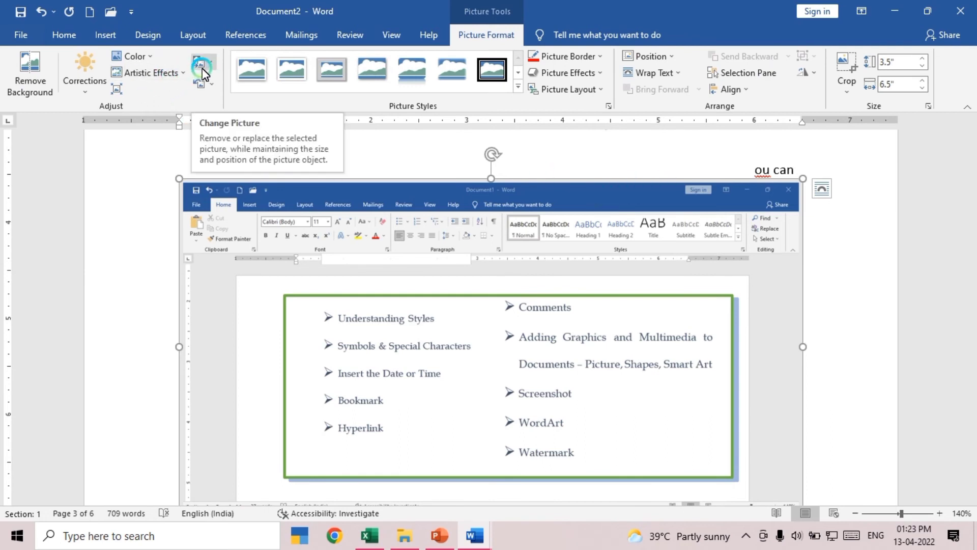
# Replace the selected screenshot with a screen clipping of the Excel ribbon from the Home tab to the Number group
pyautogui.click(109, 38)
pyautogui.click(282, 56)
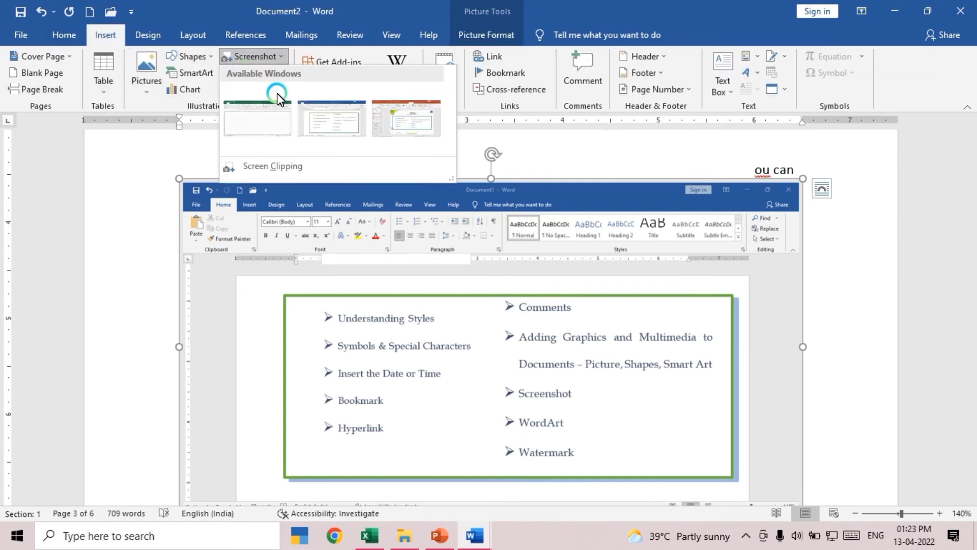
pyautogui.click(276, 168)
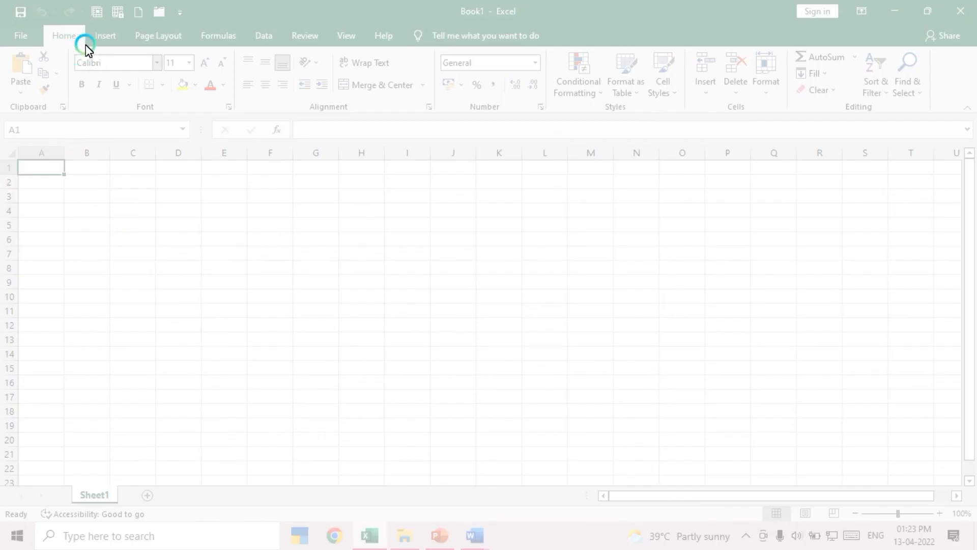
pyautogui.moveTo(43, 22); pyautogui.dragTo(515, 114)
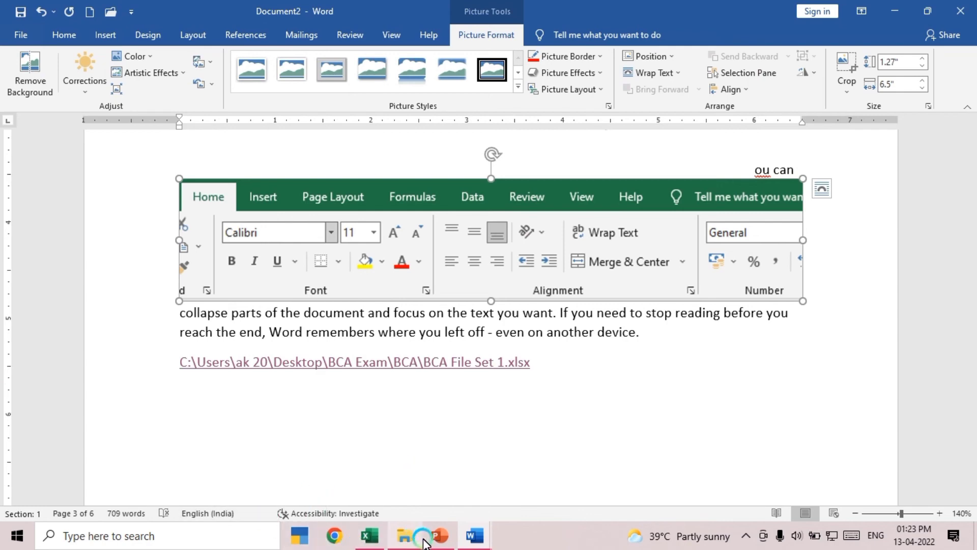
# Check the topic overview in the PowerPoint presentation and in Document1, and return to Document2
pyautogui.click(440, 534)
pyautogui.moveTo(476, 535)
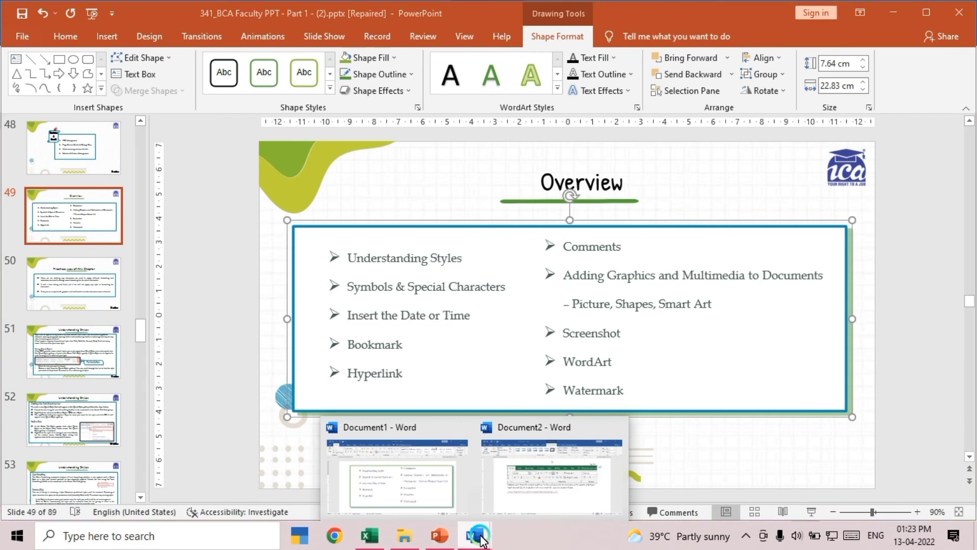
pyautogui.click(515, 490)
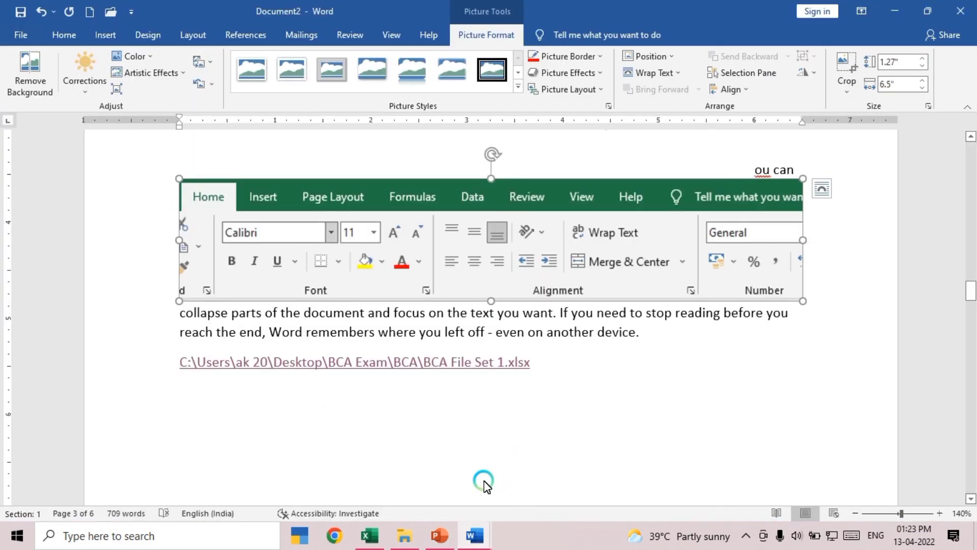
pyautogui.moveTo(476, 539)
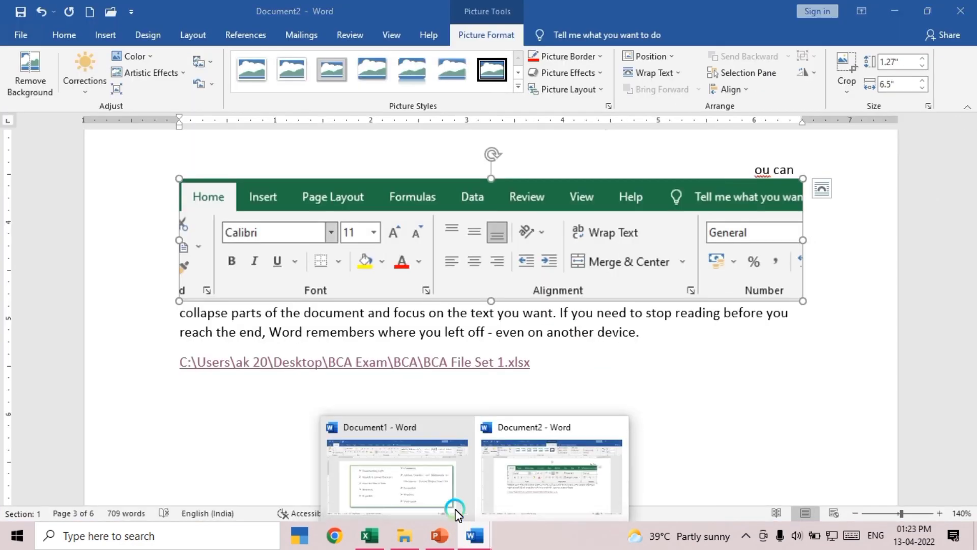
pyautogui.click(446, 505)
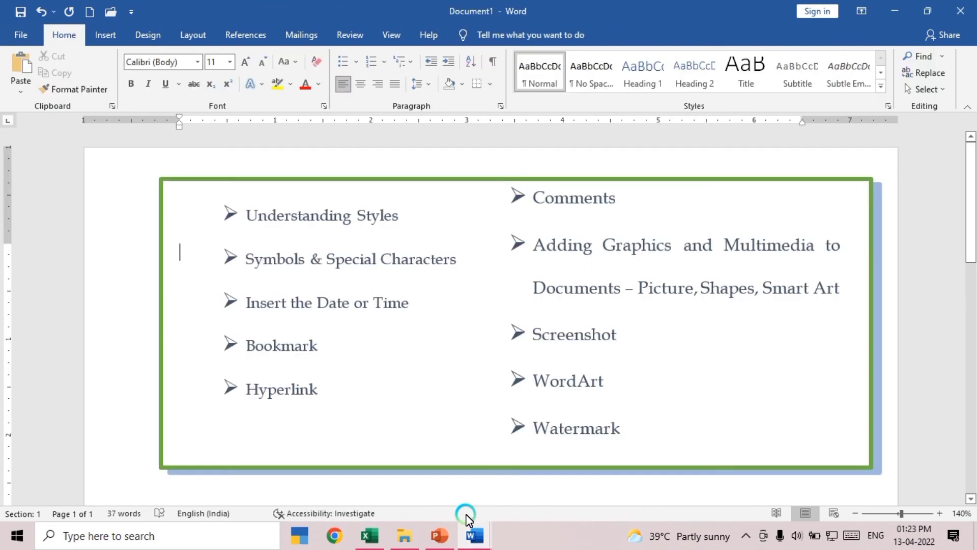
pyautogui.moveTo(475, 535)
pyautogui.click(540, 497)
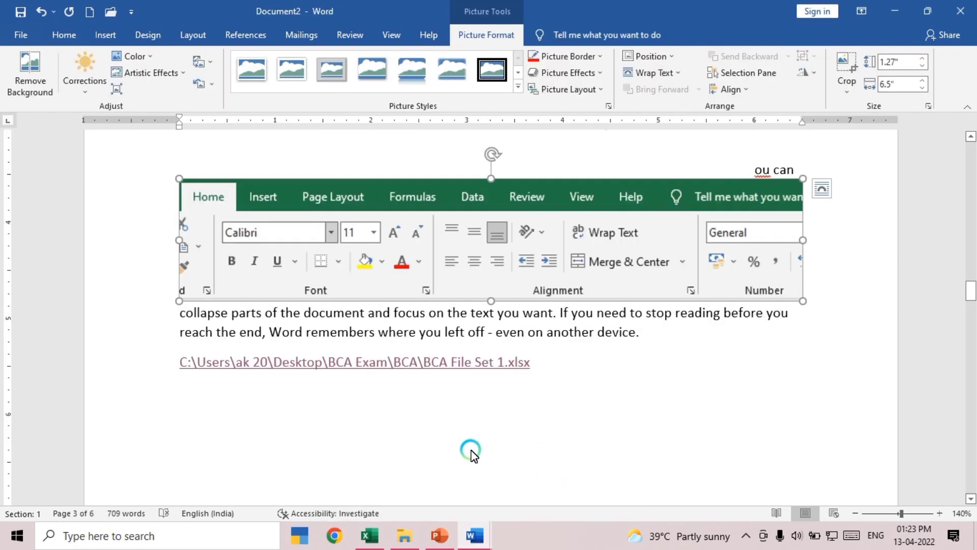
# Enter the line "Institute of Computer Accountant" below the BCA File Set 1.xlsx link
pyautogui.click(614, 387)
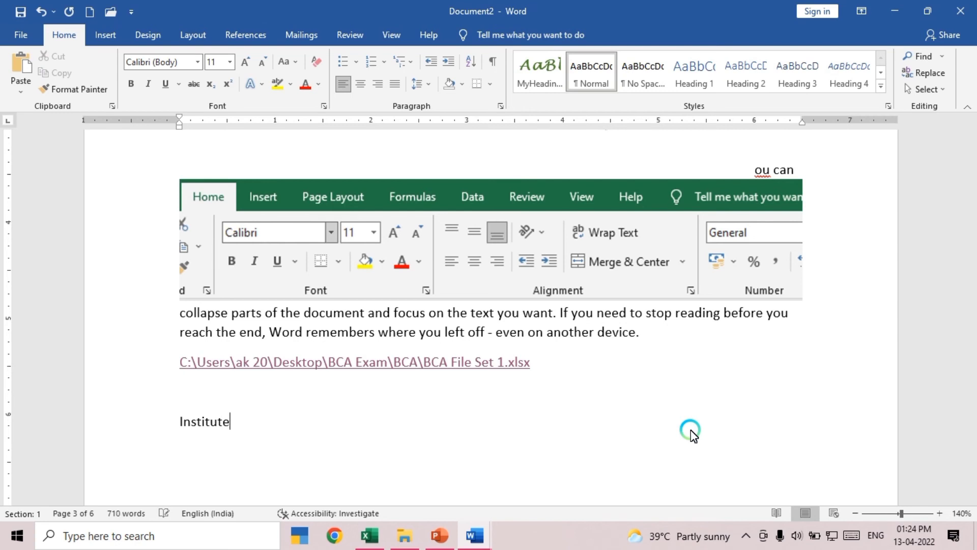
pyautogui.write('e')
pyautogui.press('Return')
pyautogui.press('Return')
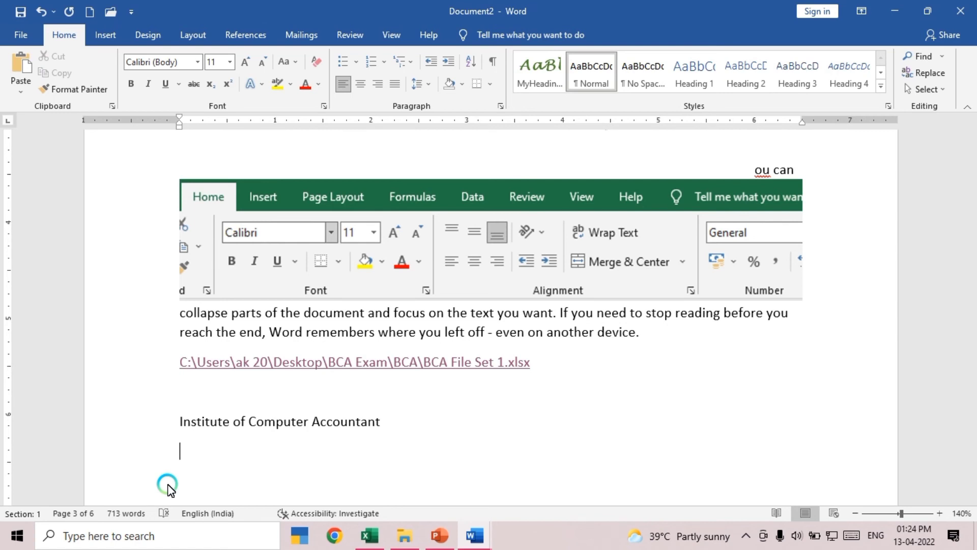
# Convert the "Institute of Computer Accountant" line to WordArt using the blue style with a white outline and hard shadow
pyautogui.click(131, 421)
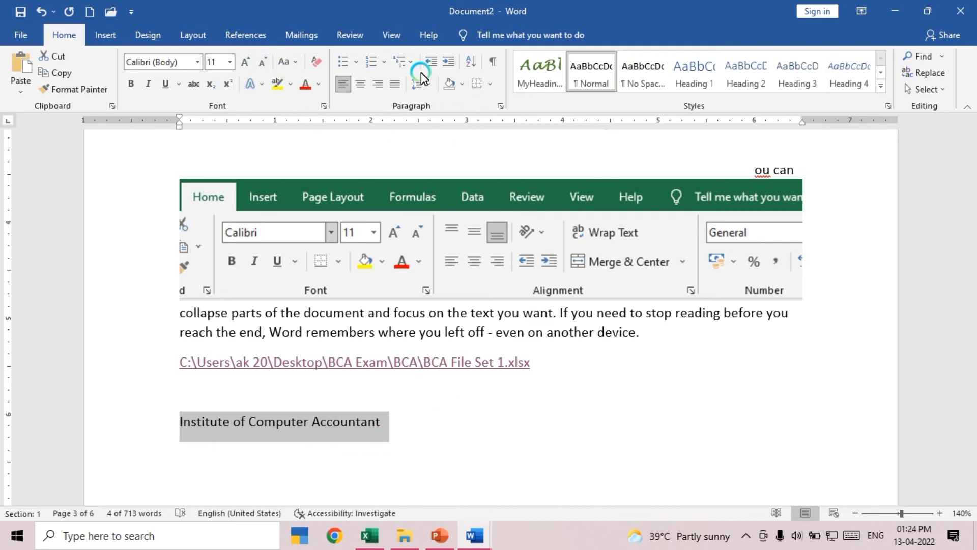
pyautogui.click(103, 43)
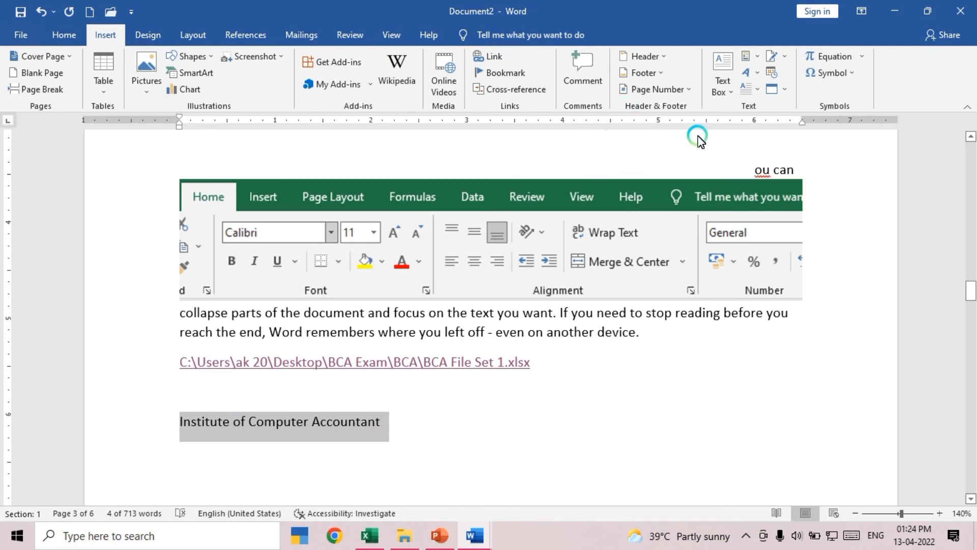
pyautogui.click(755, 74)
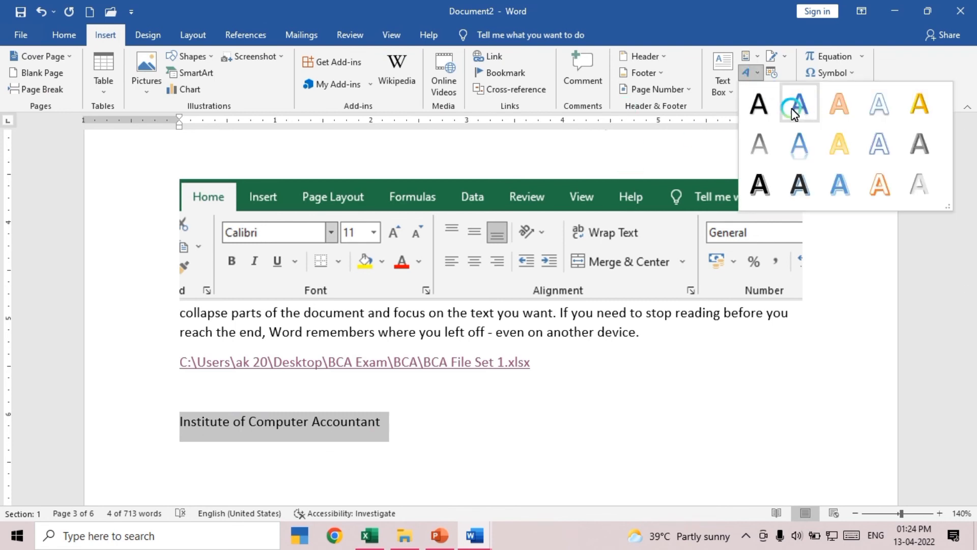
pyautogui.click(842, 180)
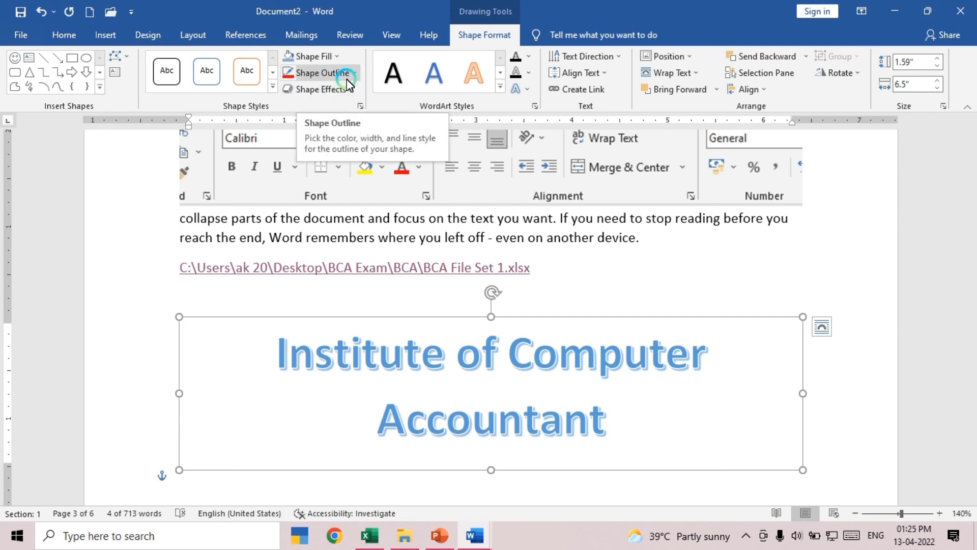
# Reapply the blue shadowed WordArt style and look through the WordArt's text fill and outline options
pyautogui.click(499, 90)
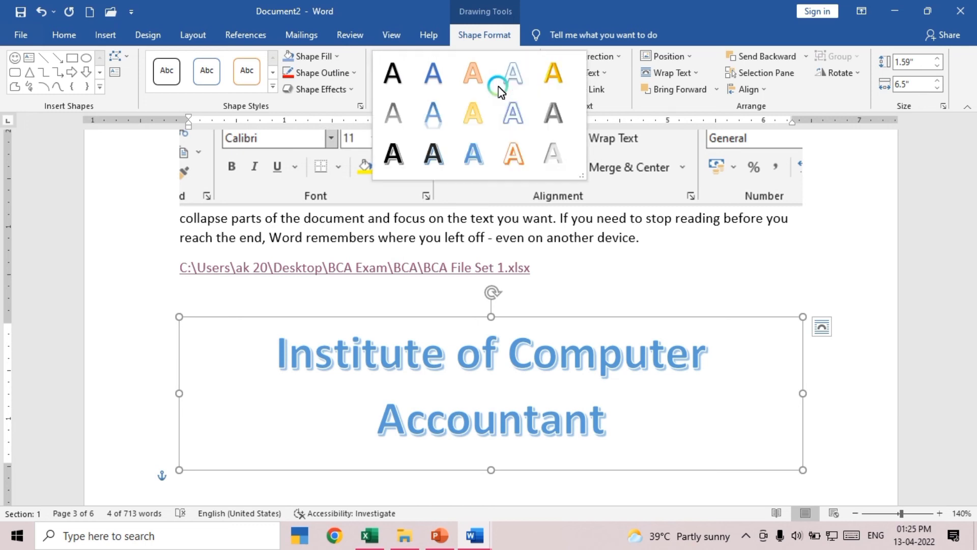
pyautogui.click(476, 154)
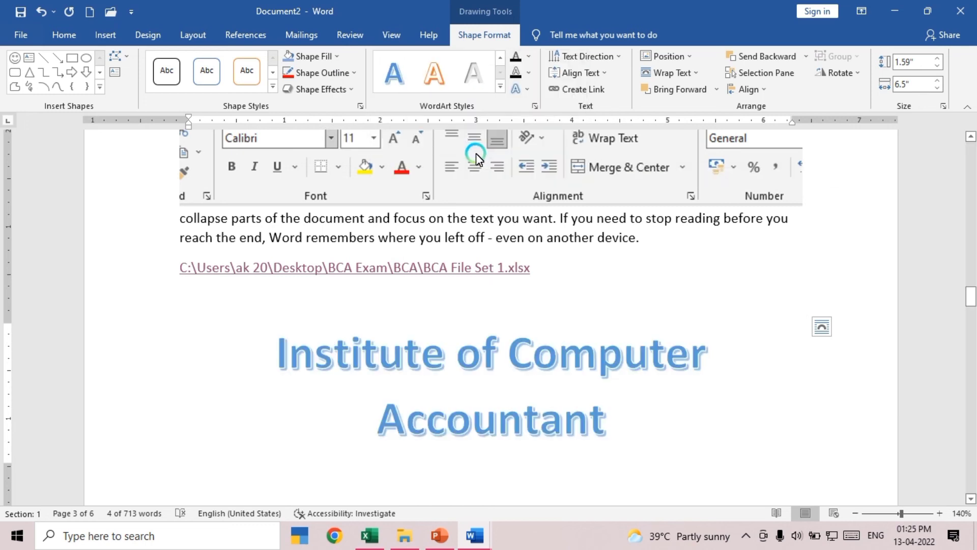
pyautogui.click(527, 60)
pyautogui.click(515, 93)
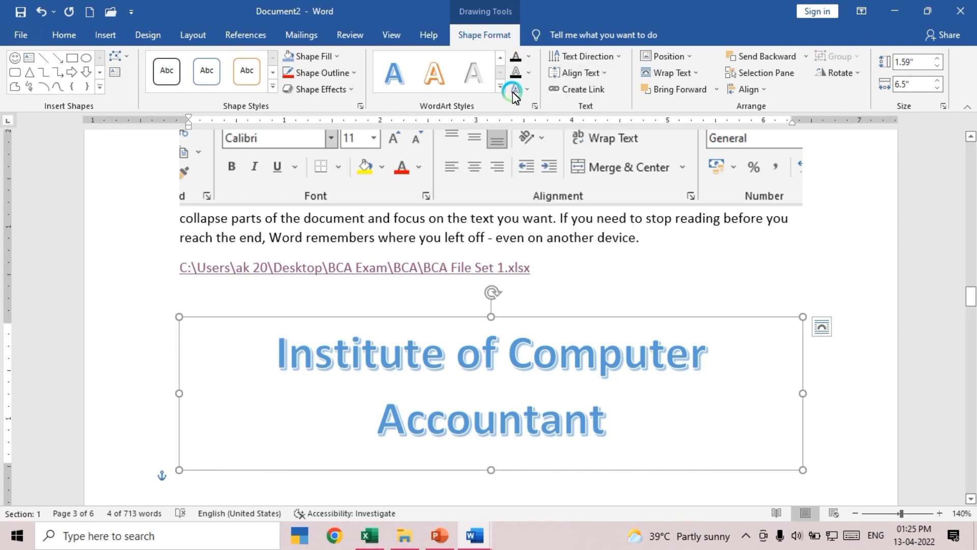
pyautogui.click(528, 73)
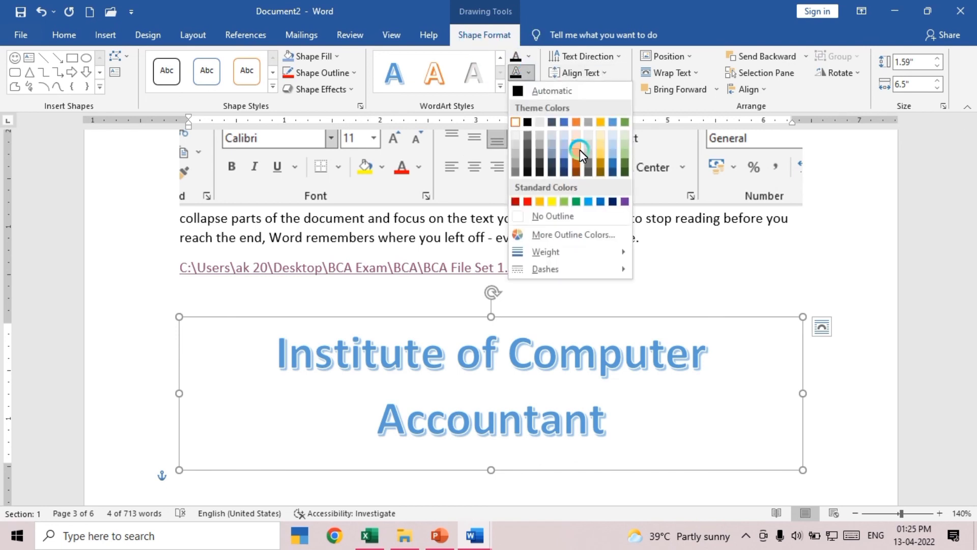
pyautogui.click(468, 64)
pyautogui.click(484, 35)
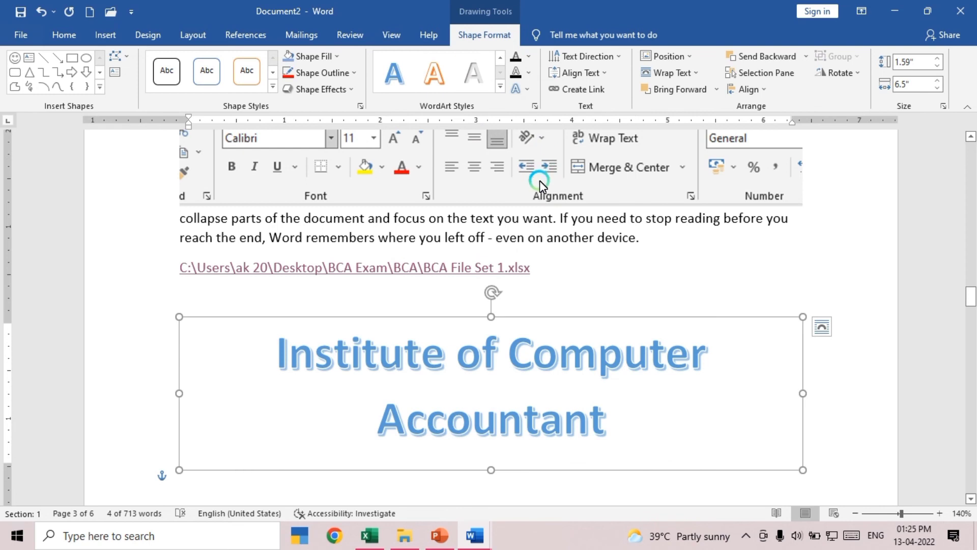
pyautogui.click(533, 106)
pyautogui.click(523, 77)
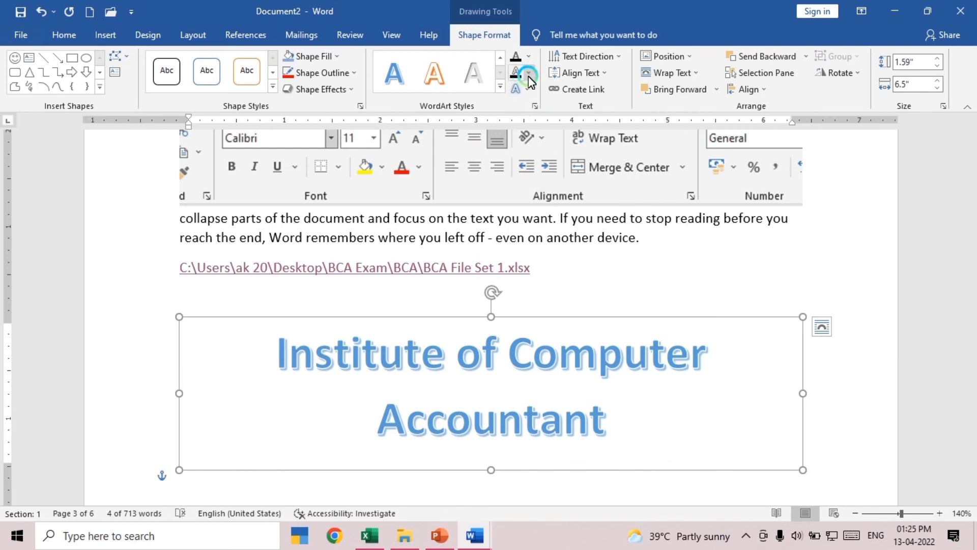
# Apply the upward-arching Follow Path text transform to the WordArt, deselect it, and undo the transform
pyautogui.click(529, 91)
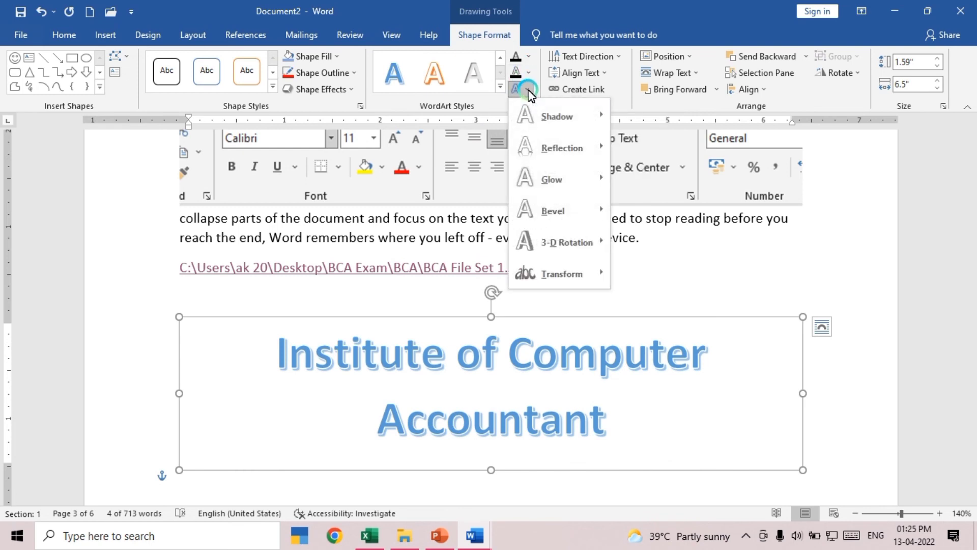
pyautogui.moveTo(545, 115)
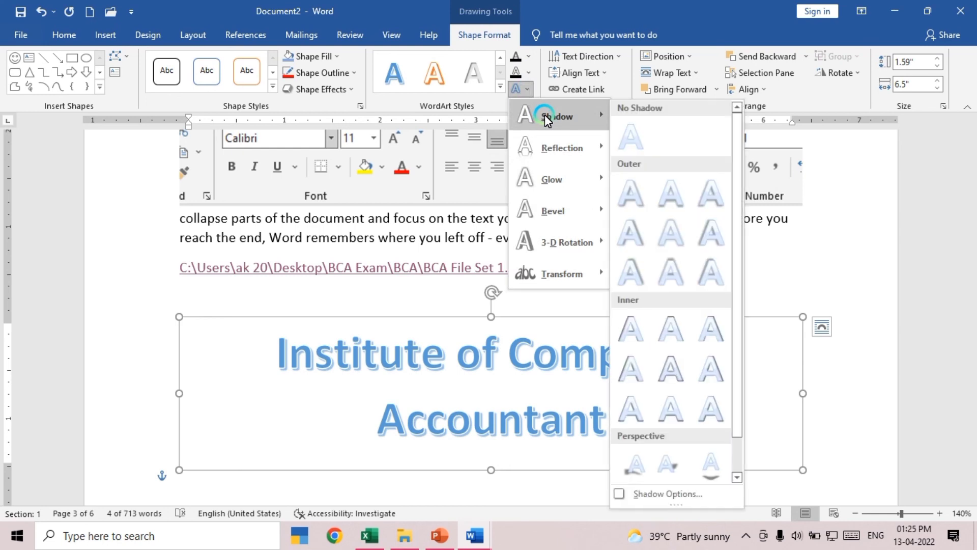
pyautogui.moveTo(579, 183)
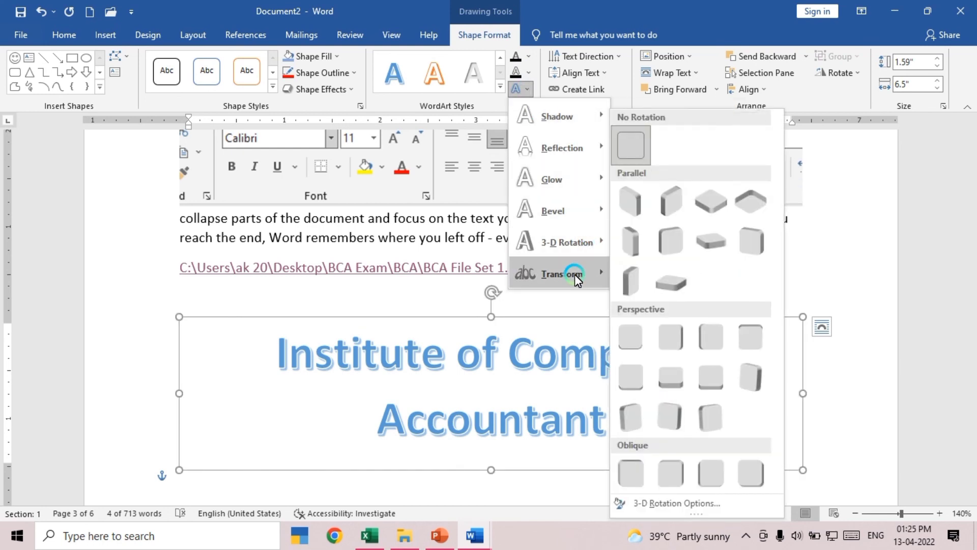
pyautogui.moveTo(577, 278)
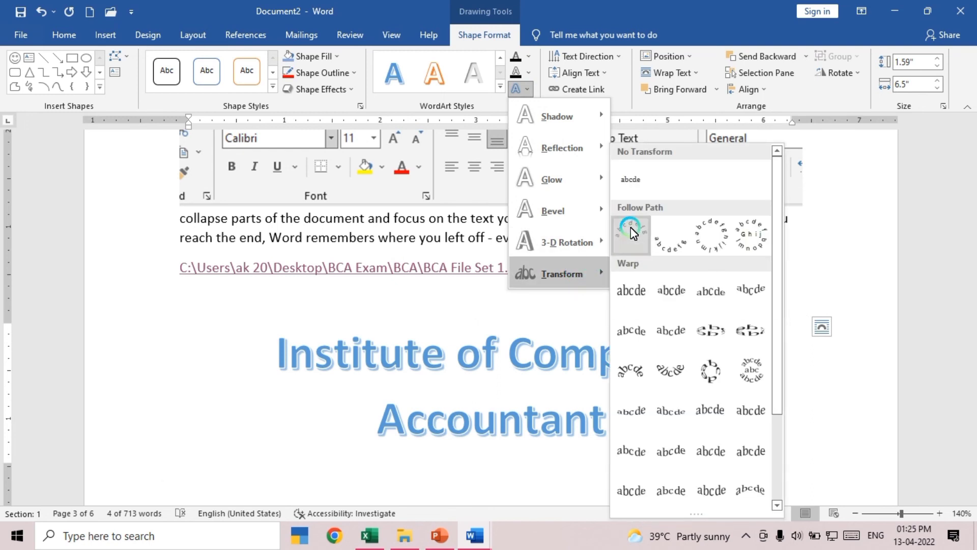
pyautogui.click(632, 230)
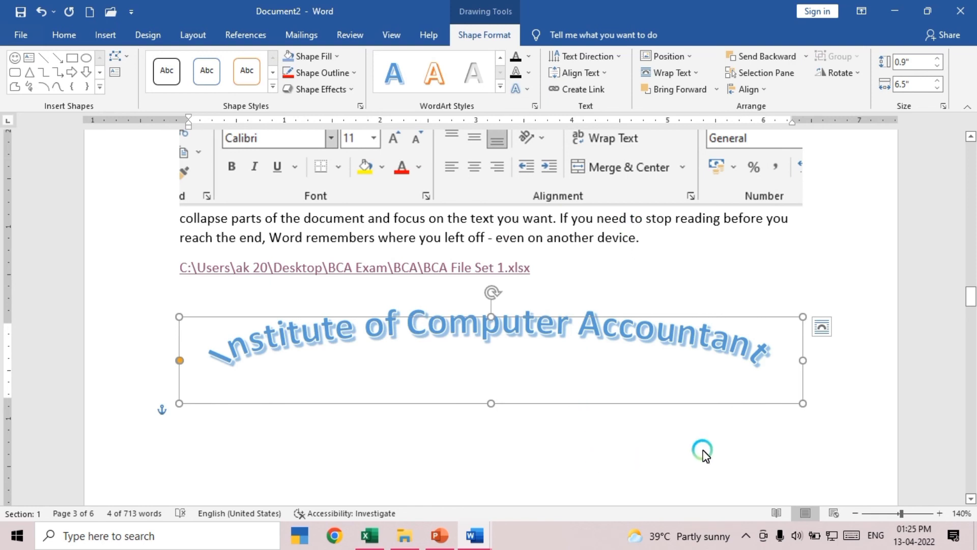
pyautogui.click(697, 446)
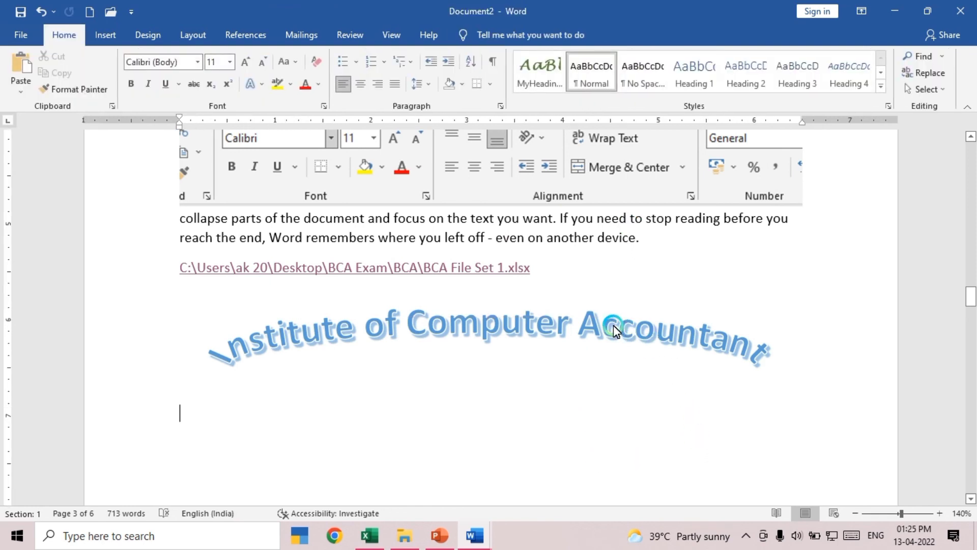
pyautogui.hotkey('ctrl', 'z')
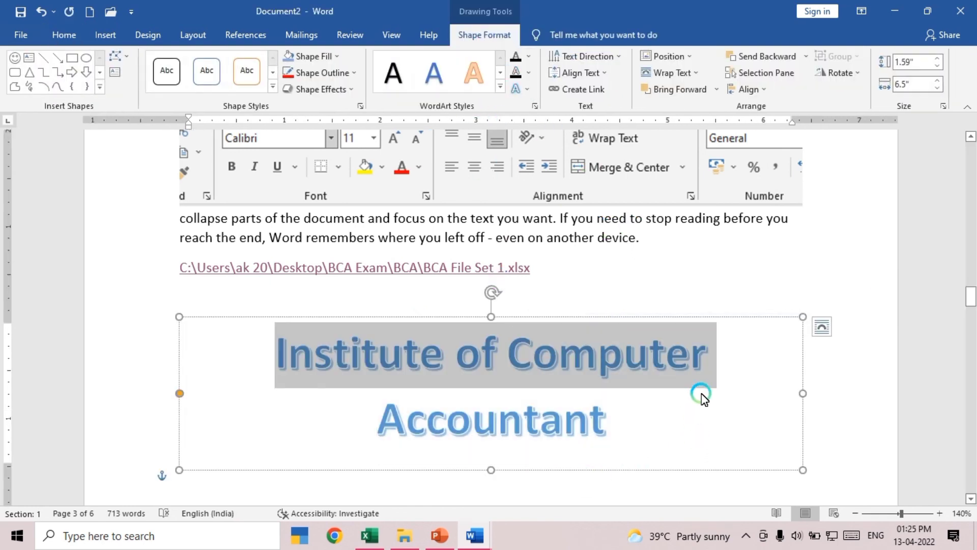
pyautogui.click(701, 393)
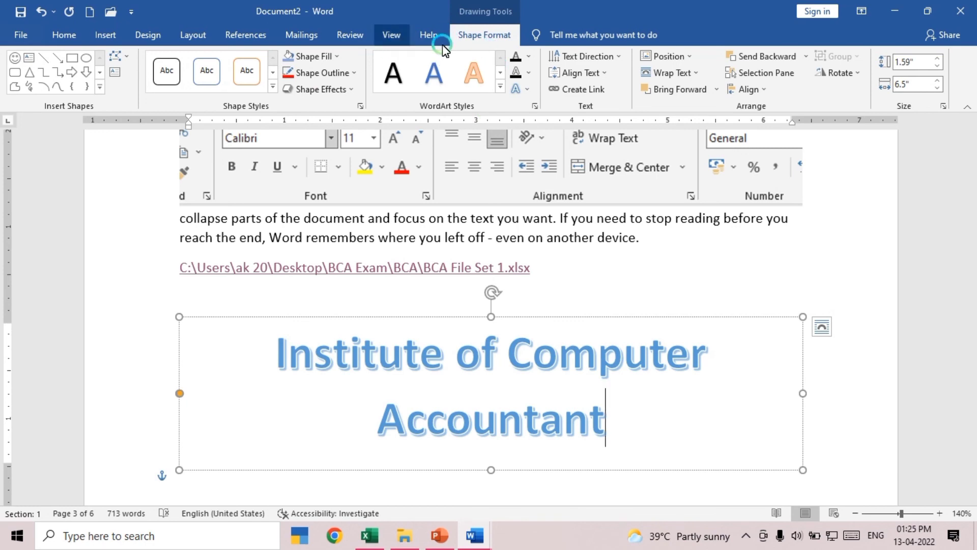
# Apply a wave-shaped Warp text transform to the "Institute of Computer Accountant" WordArt and deselect it
pyautogui.click(525, 86)
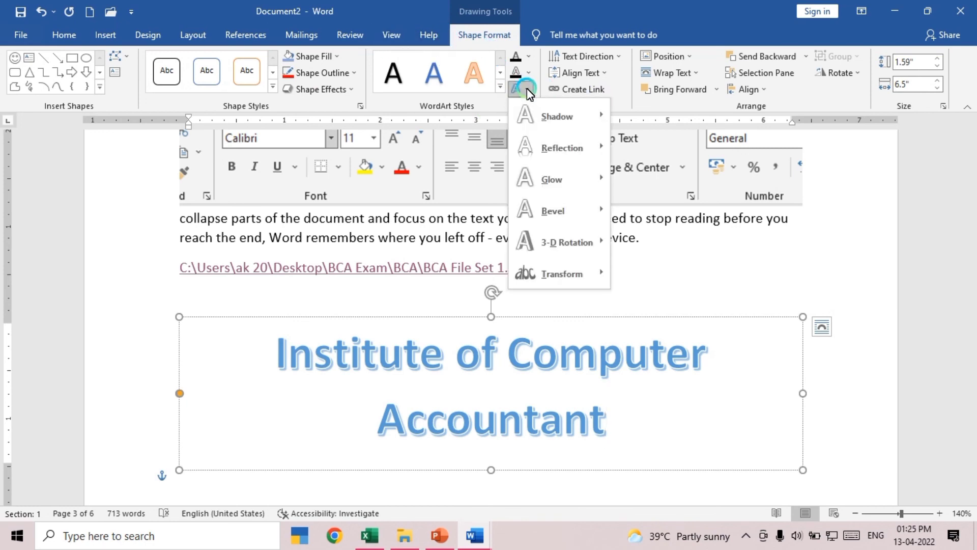
pyautogui.click(560, 268)
pyautogui.click(575, 277)
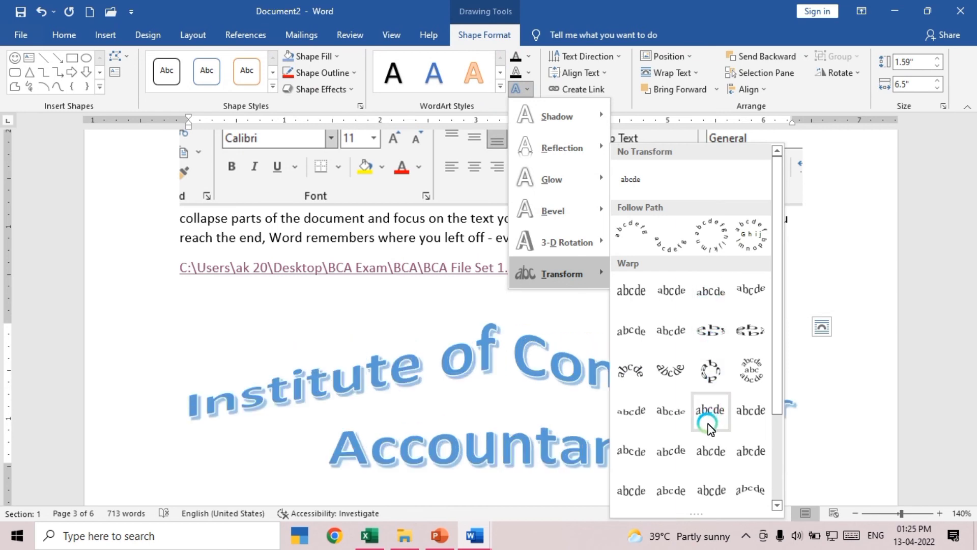
pyautogui.scroll(-2, 712, 420)
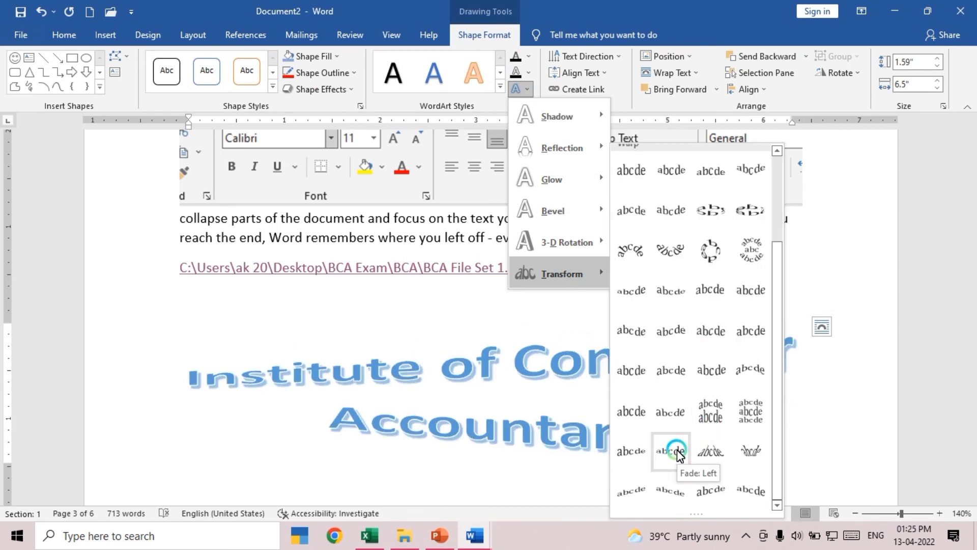
pyautogui.click(627, 330)
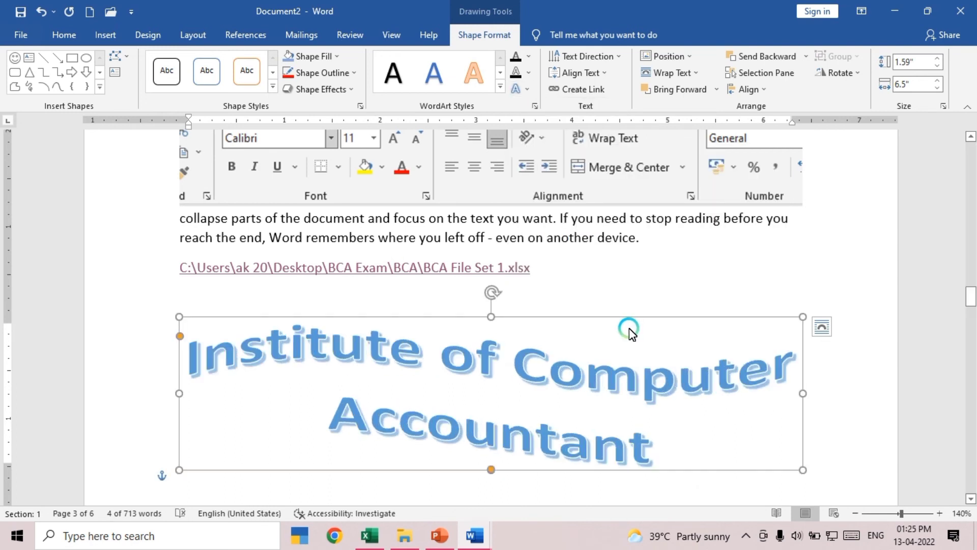
pyautogui.click(834, 397)
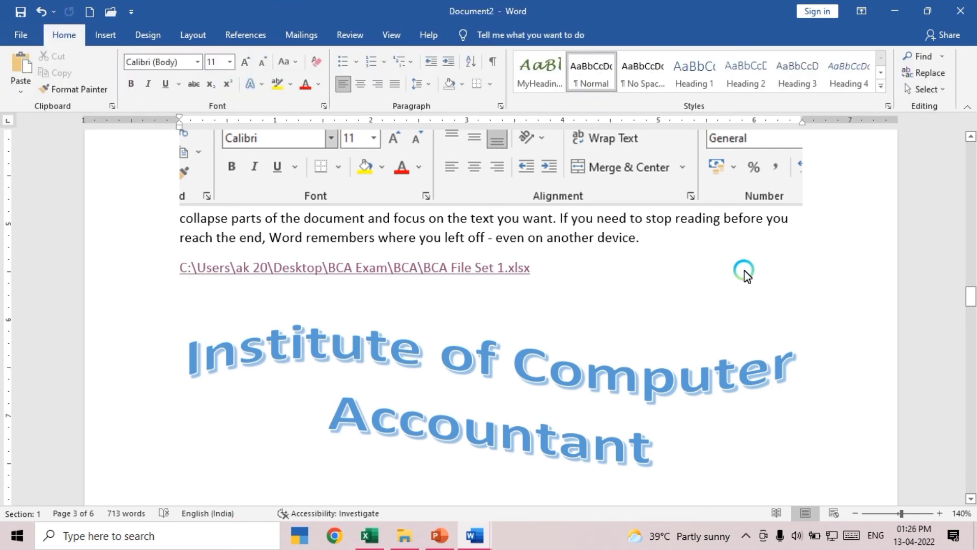
# Check the topic list in Document1, return to Document2 and look through its pages from the table of contents to the Input-CPU-Output diagram
pyautogui.moveTo(469, 544)
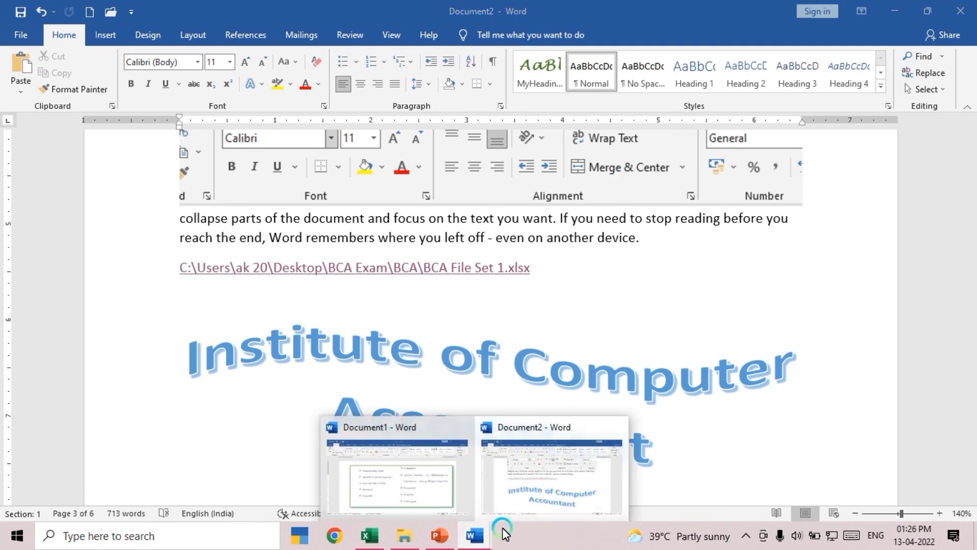
pyautogui.click(441, 487)
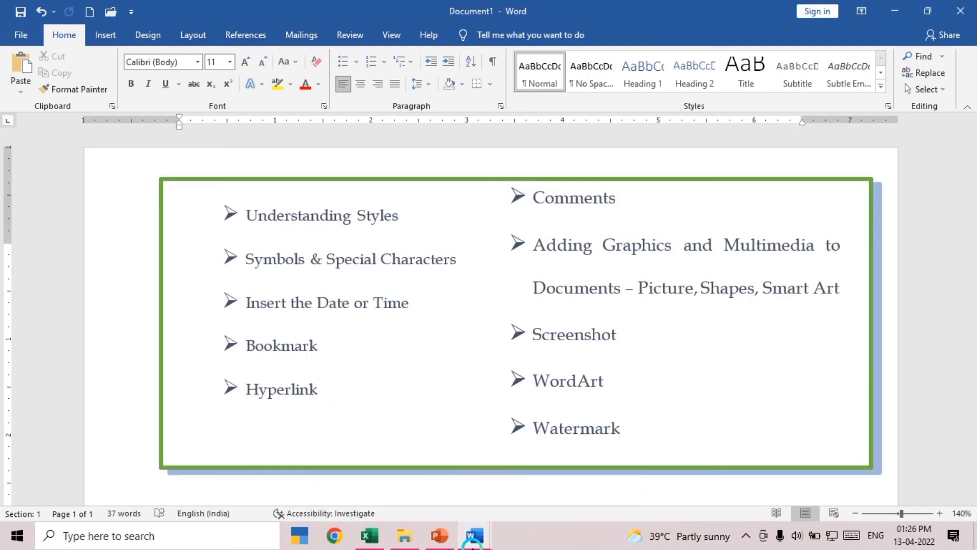
pyautogui.moveTo(474, 536)
pyautogui.click(544, 498)
pyautogui.scroll(10, 634, 400)
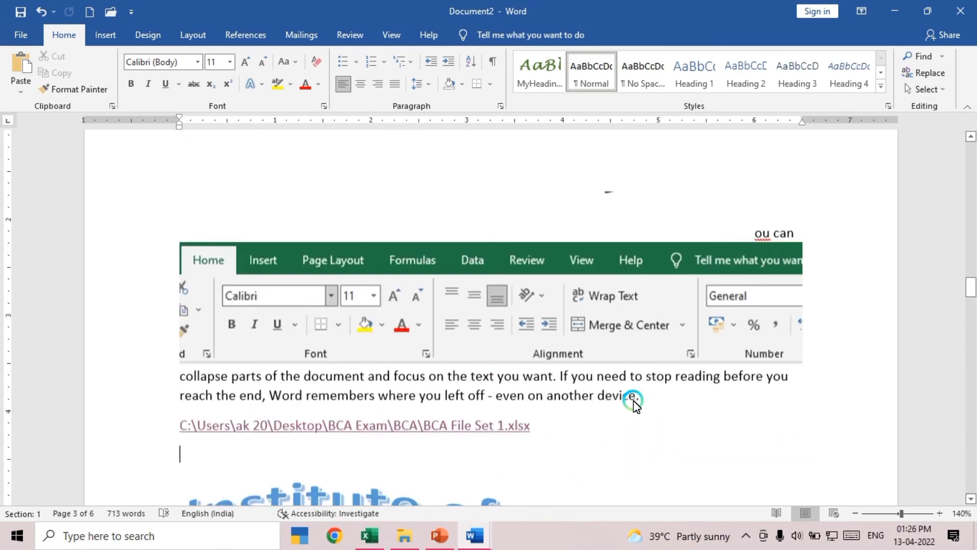
pyautogui.scroll(15, 634, 400)
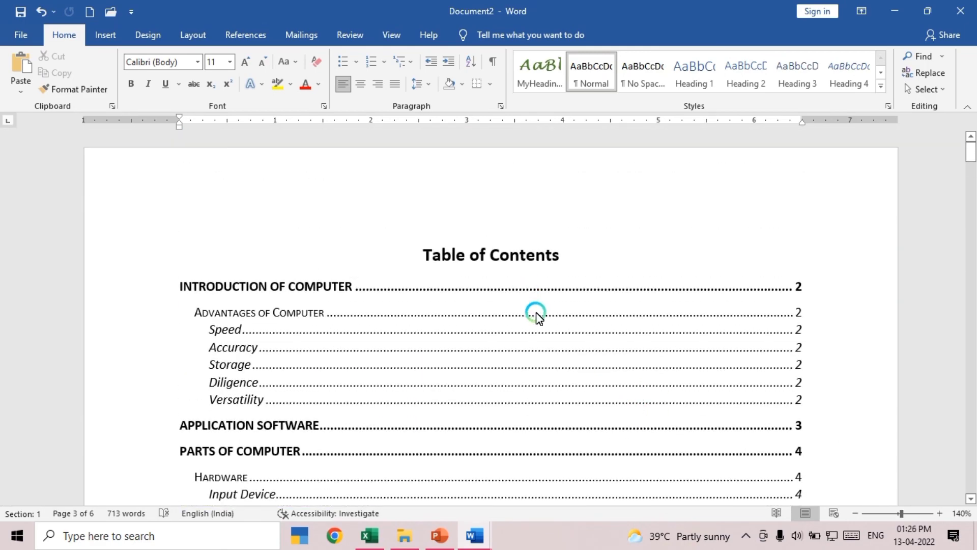
pyautogui.scroll(-8, 536, 313)
pyautogui.scroll(-10, 546, 326)
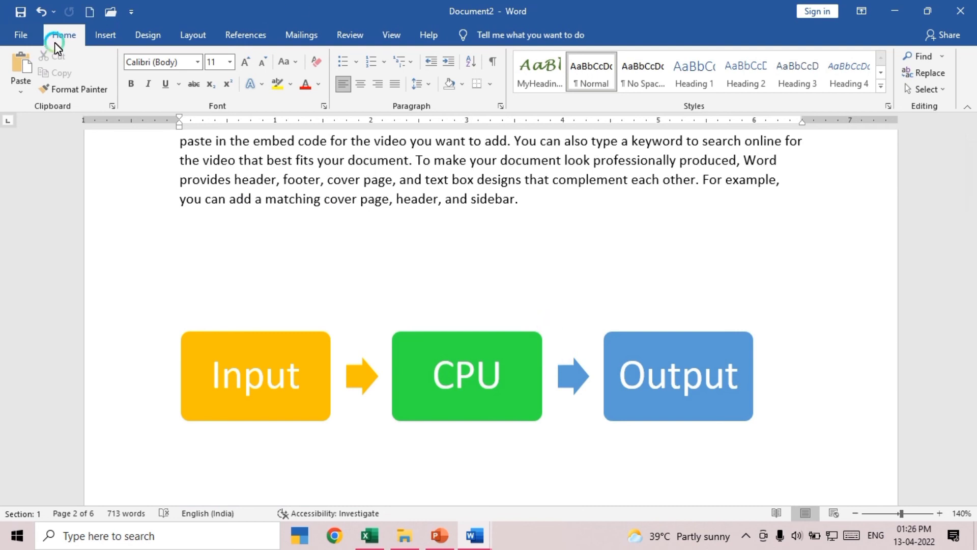
# Apply the DO NOT COPY 1 watermark to the document and check it across the pages
pyautogui.click(194, 37)
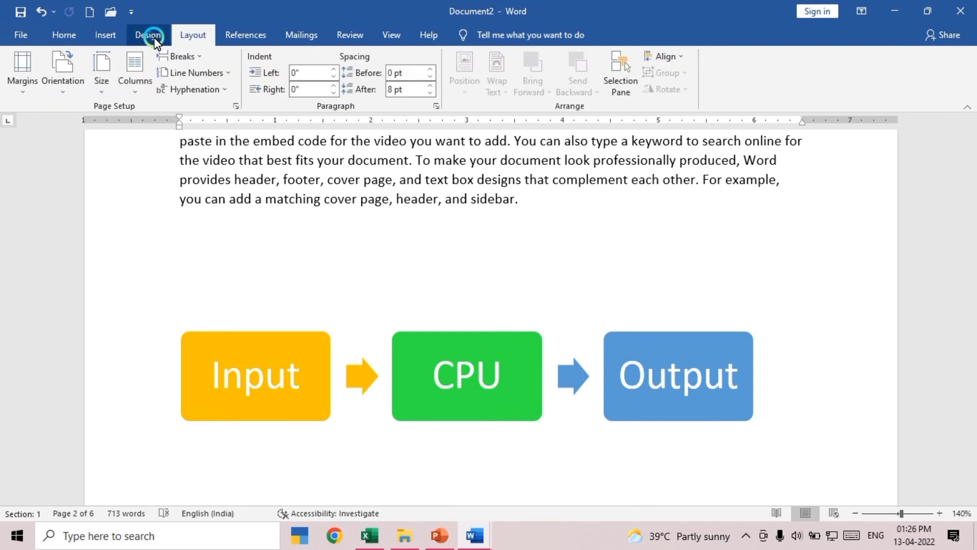
pyautogui.click(113, 36)
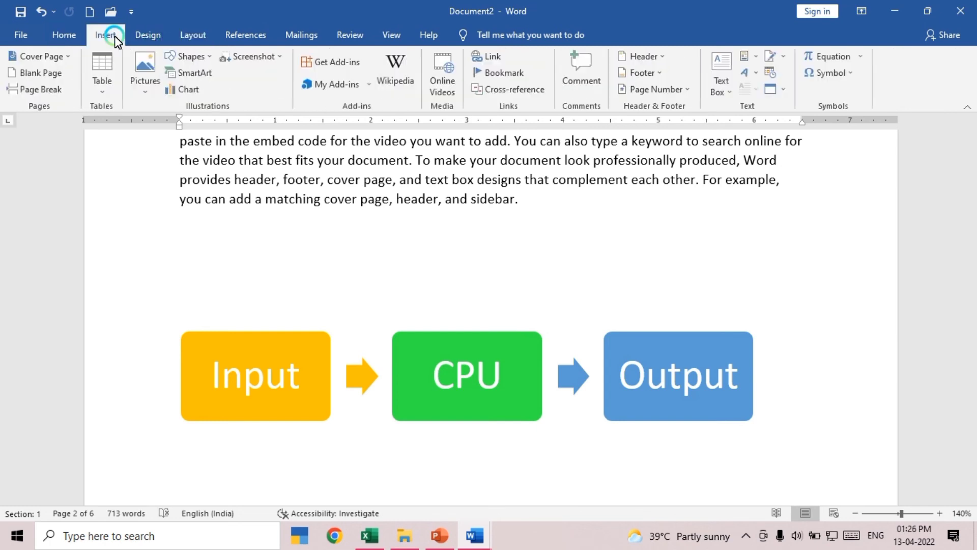
pyautogui.click(153, 36)
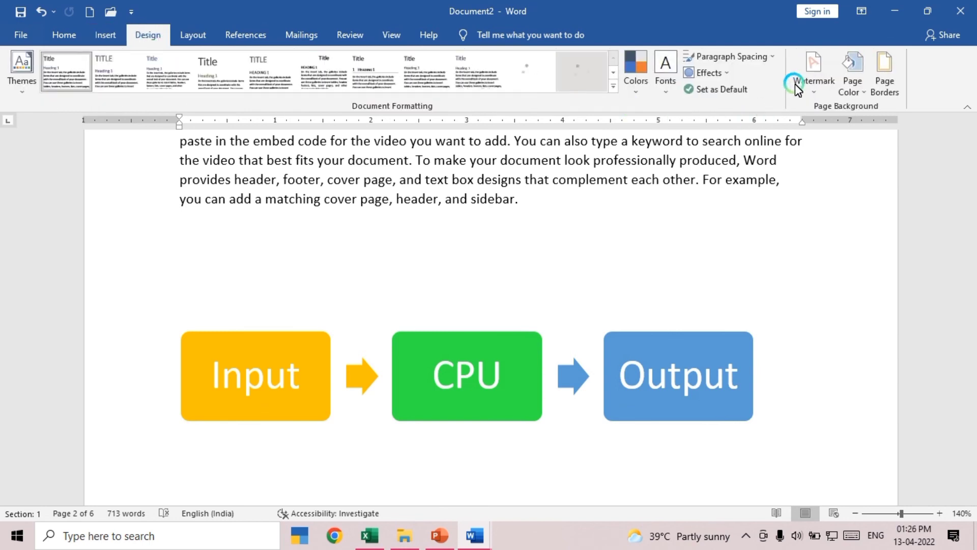
pyautogui.click(808, 91)
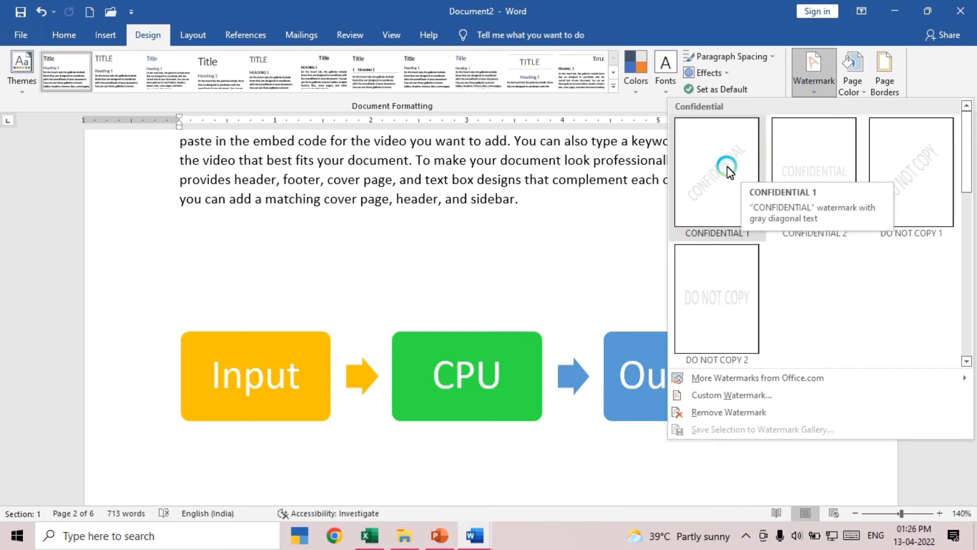
pyautogui.click(923, 164)
pyautogui.scroll(-4, 633, 313)
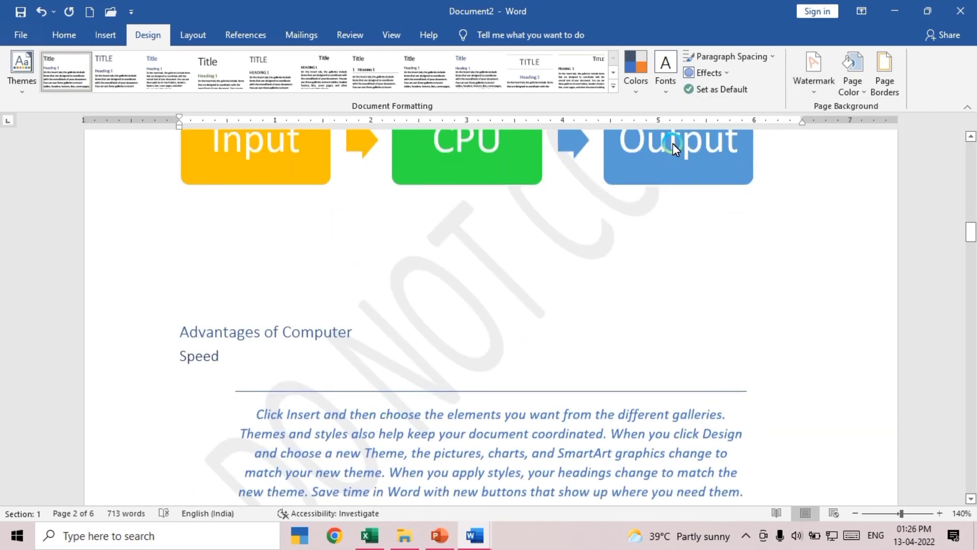
pyautogui.scroll(-15, 634, 451)
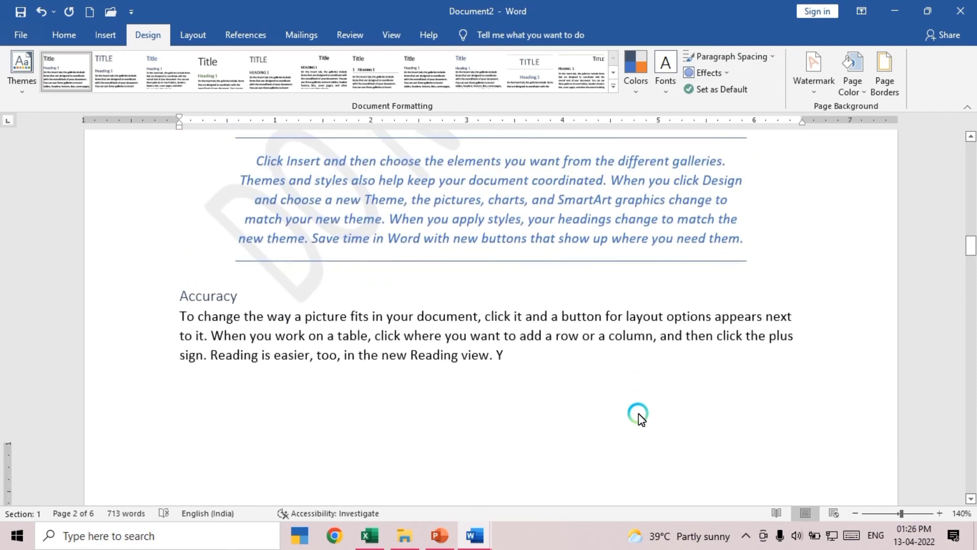
pyautogui.scroll(-15, 640, 419)
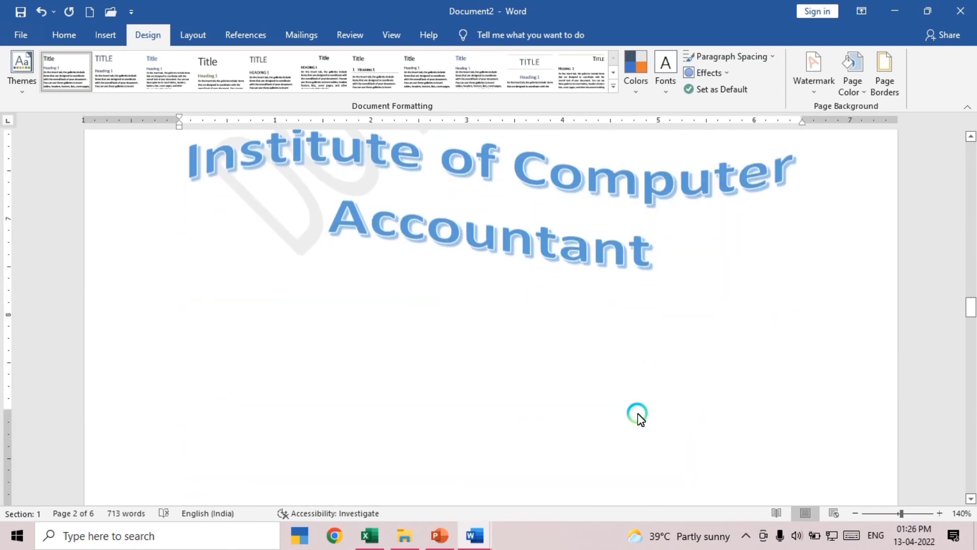
pyautogui.scroll(-15, 640, 411)
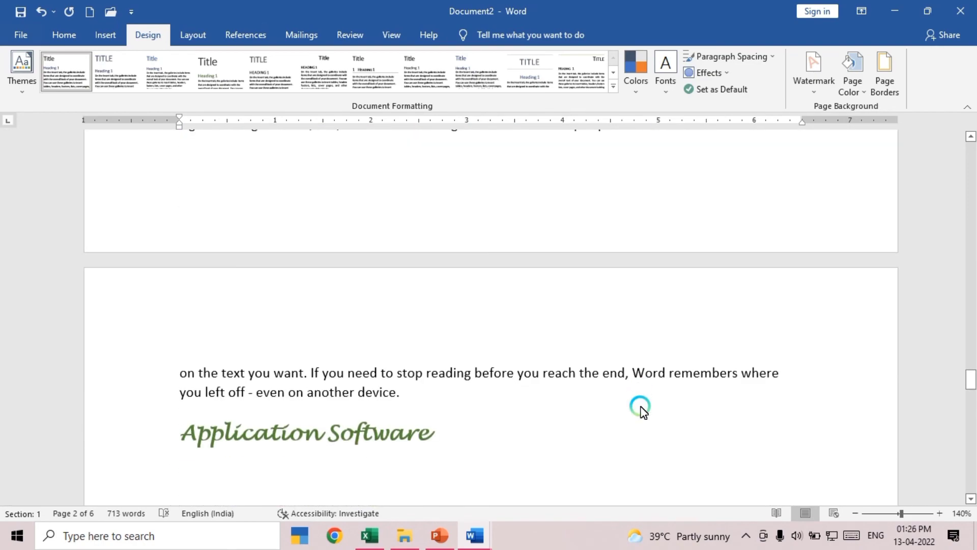
pyautogui.scroll(-15, 640, 412)
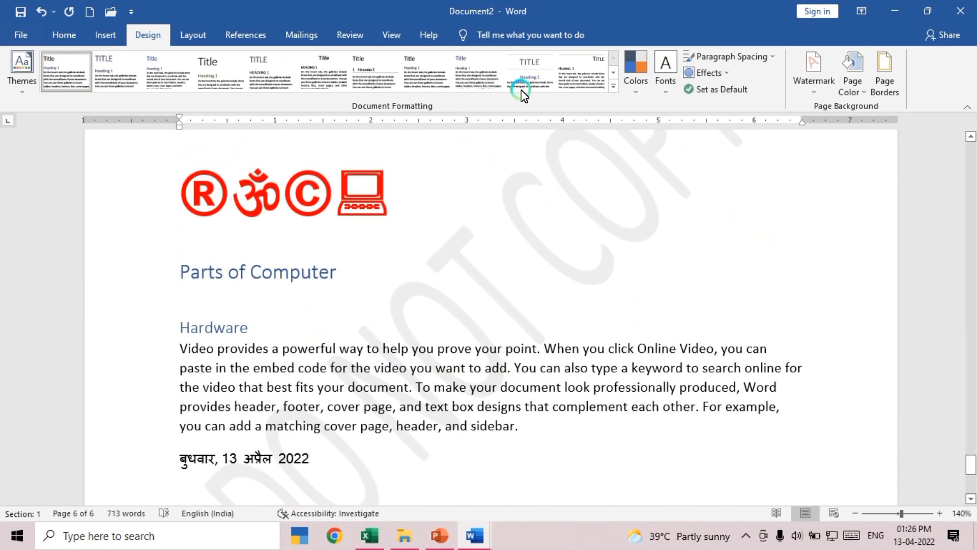
# Open the custom watermark settings, view the text color choices, and try the Horizontal layout before setting it back to Diagonal
pyautogui.click(815, 92)
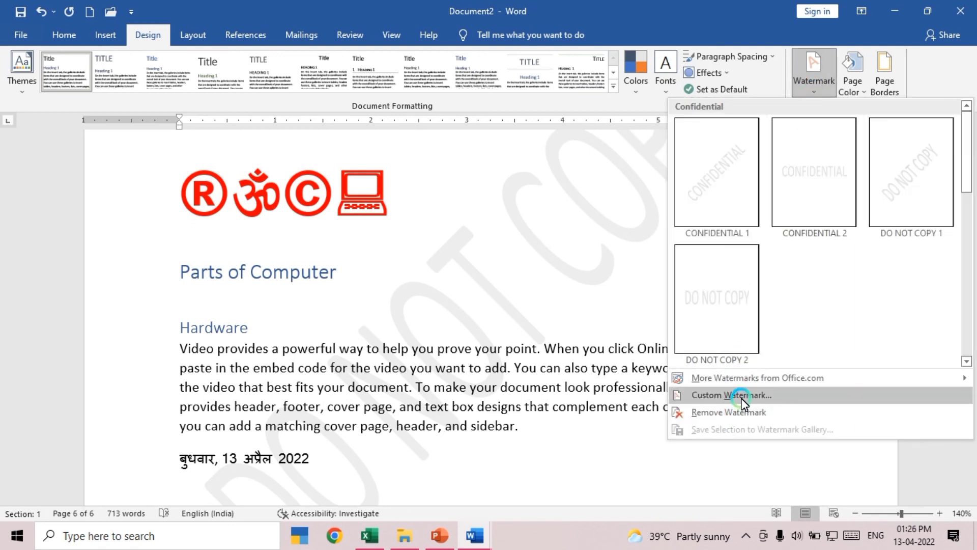
pyautogui.click(740, 396)
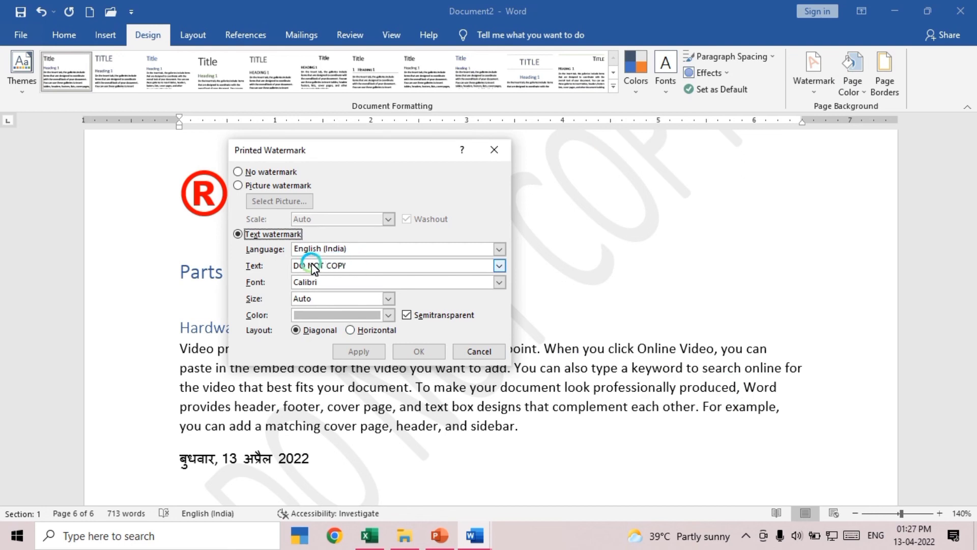
pyautogui.click(342, 316)
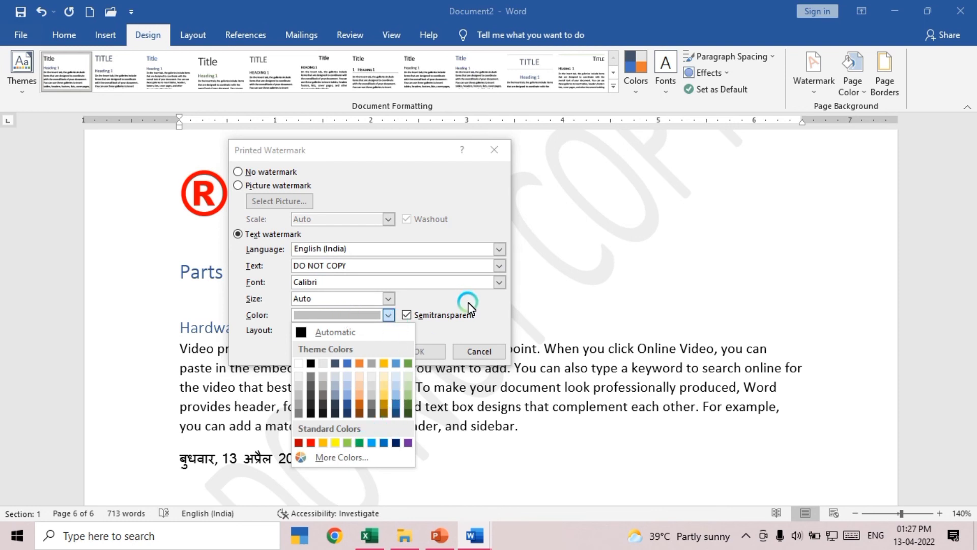
pyautogui.click(446, 314)
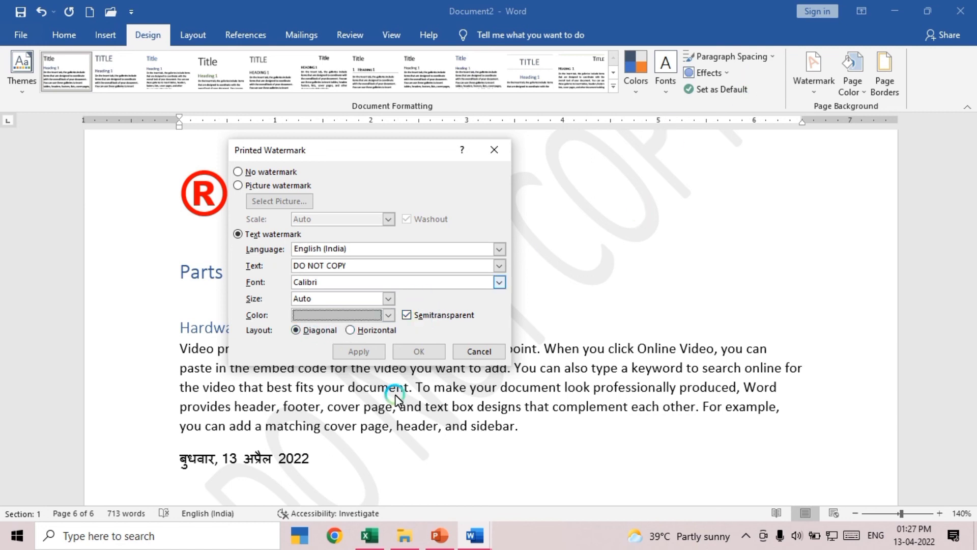
pyautogui.click(351, 330)
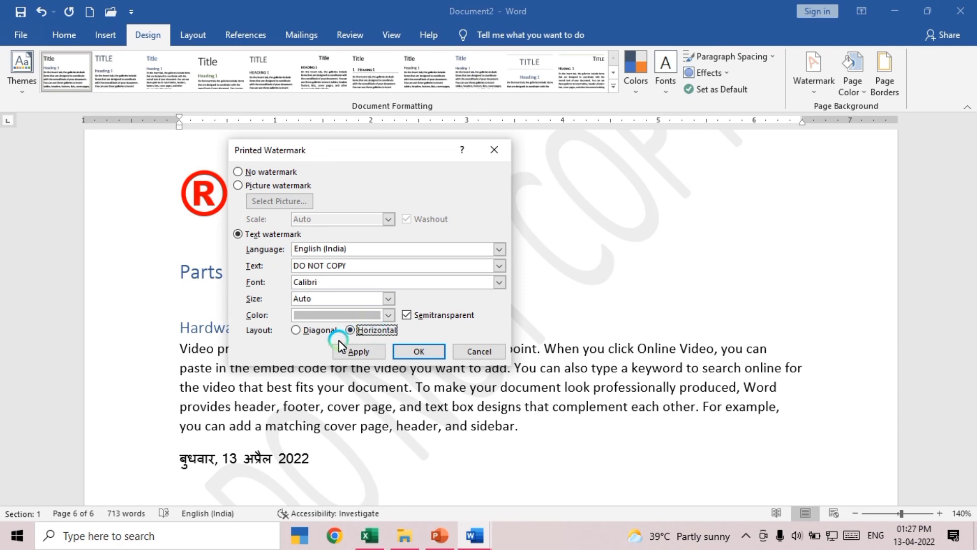
pyautogui.click(305, 330)
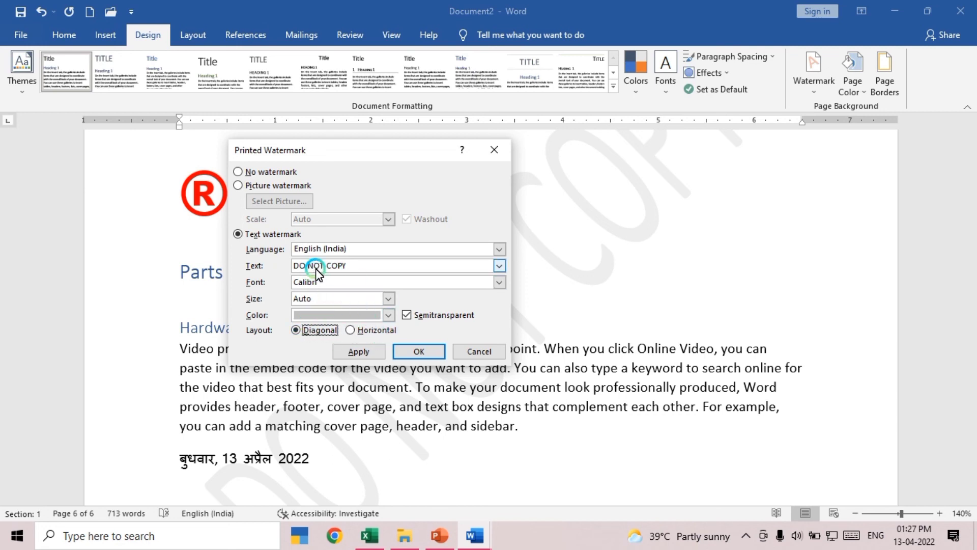
# Look through the font and size choices for the text watermark
pyautogui.click(327, 283)
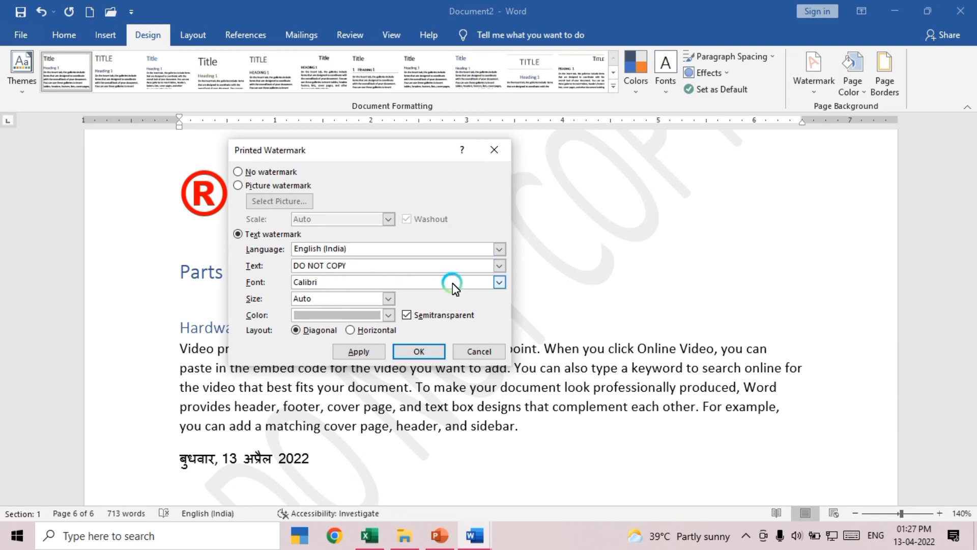
pyautogui.click(500, 282)
pyautogui.scroll(-2, 356, 315)
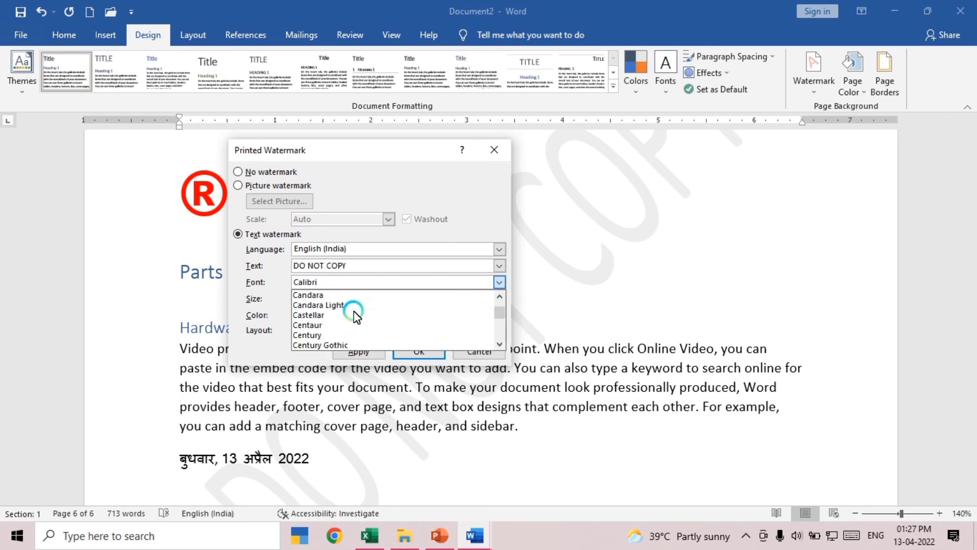
pyautogui.scroll(-2, 350, 310)
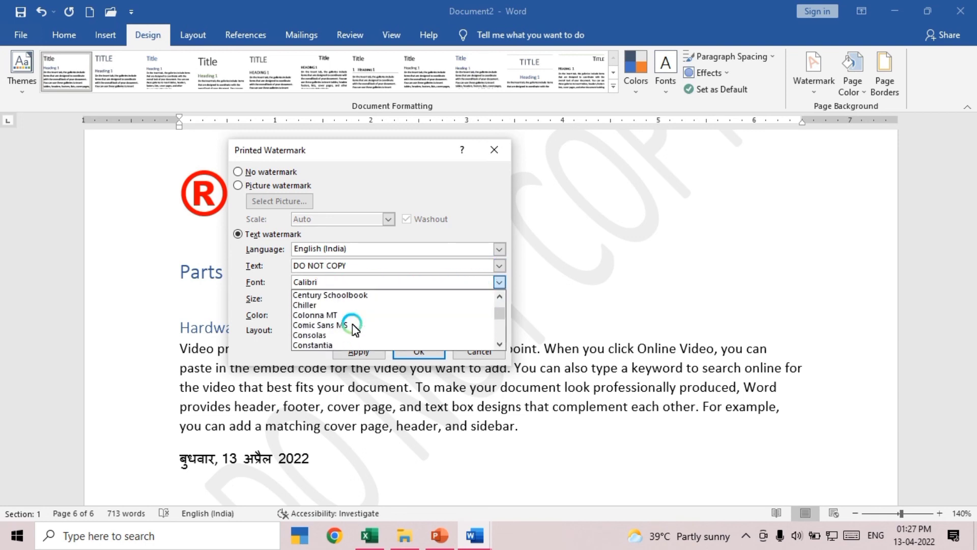
pyautogui.click(464, 218)
pyautogui.click(389, 299)
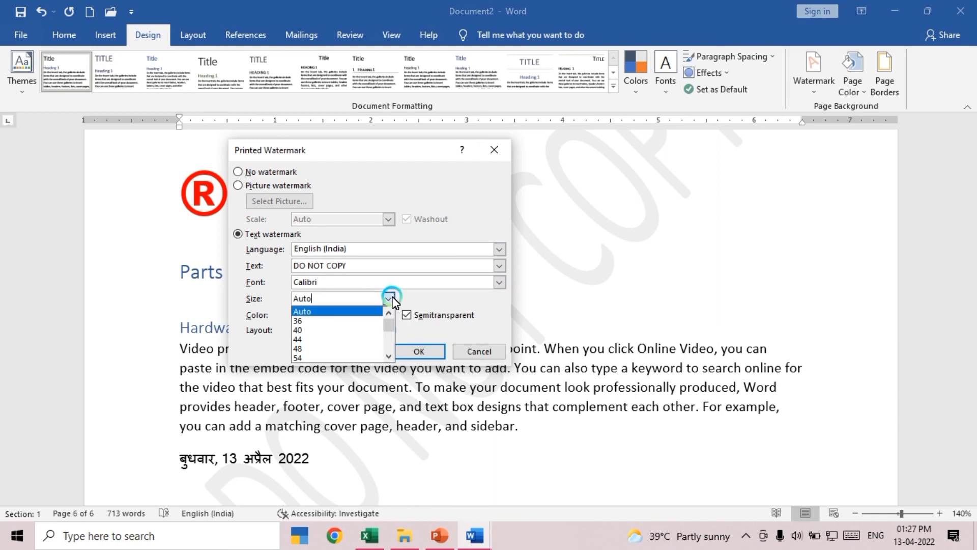
pyautogui.scroll(-3, 338, 326)
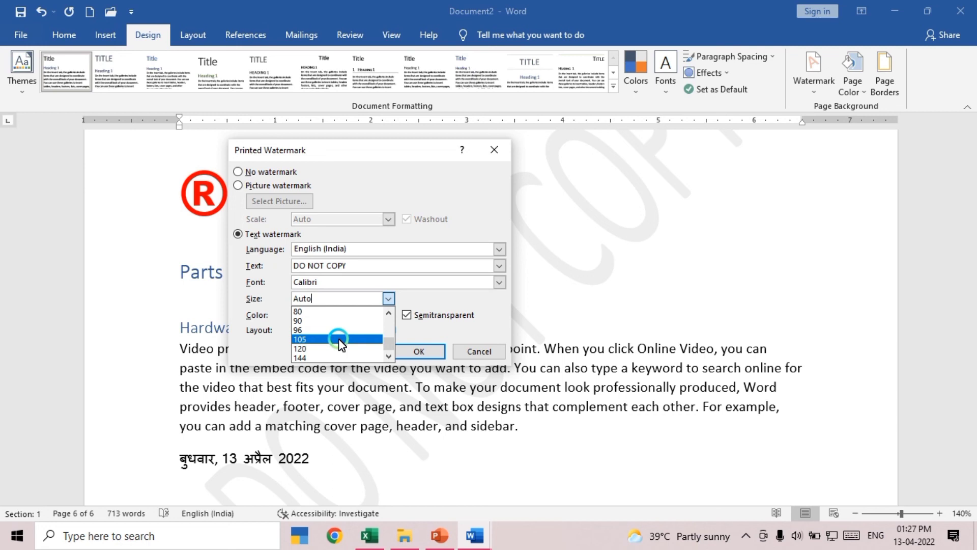
pyautogui.click(453, 303)
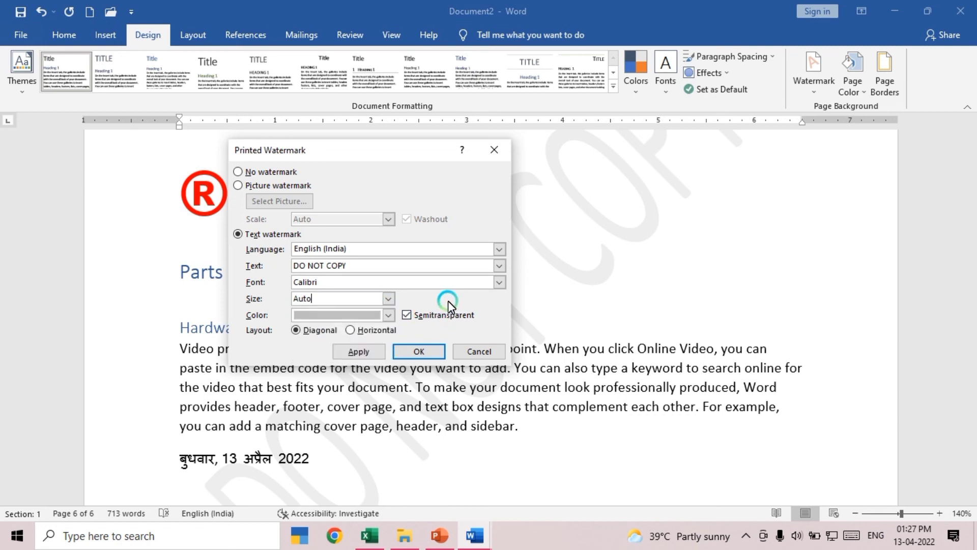
# Replace the text watermark with a picture watermark using logo-500-500.png from the Pictures folder, with automatic scale and Washout on
pyautogui.click(273, 186)
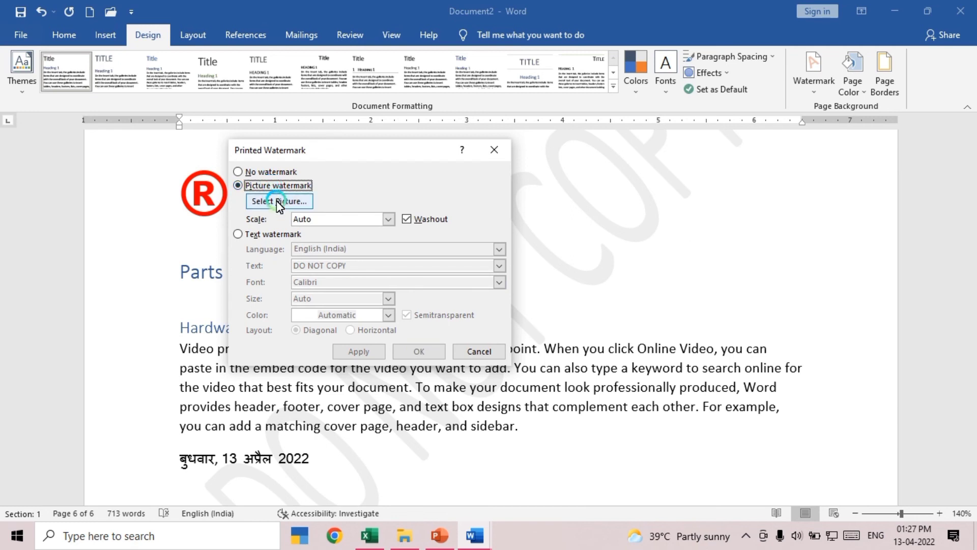
pyautogui.click(276, 200)
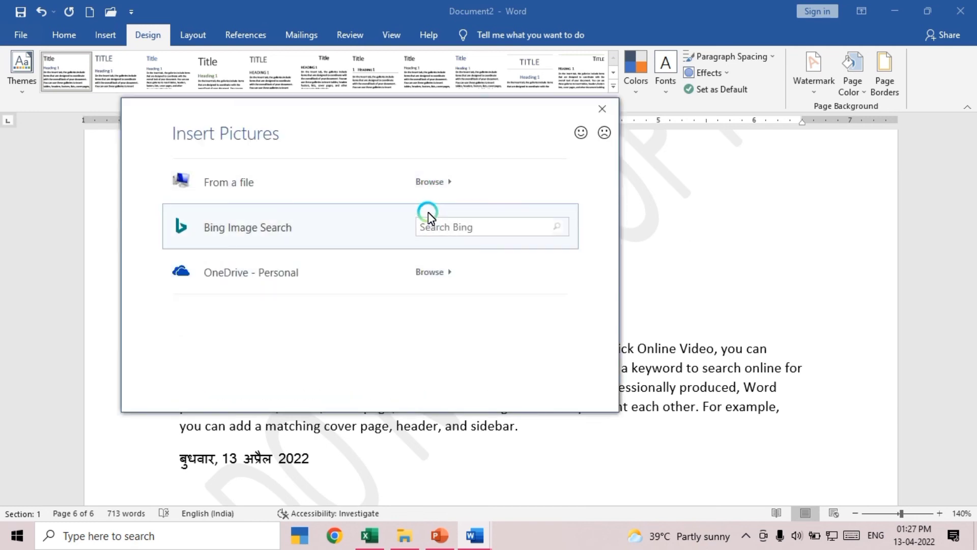
pyautogui.click(433, 182)
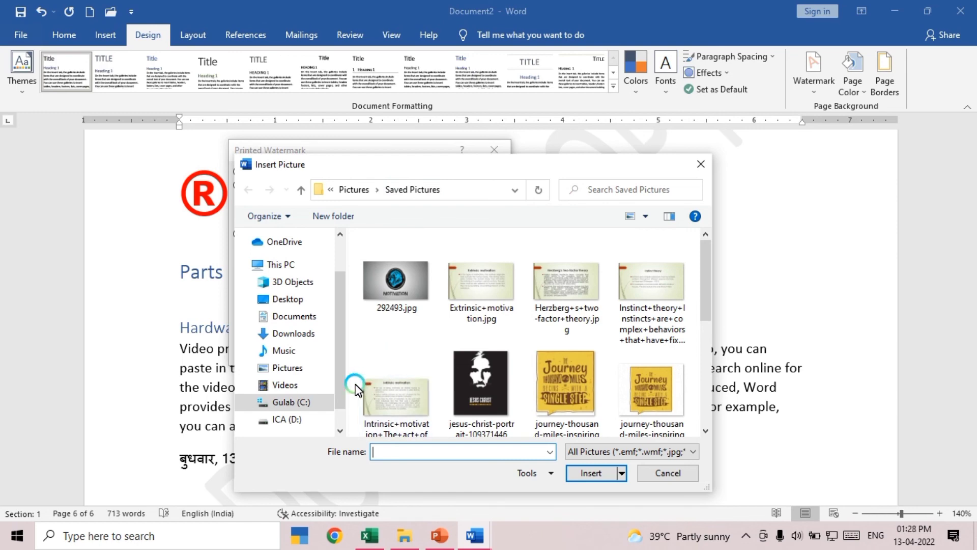
pyautogui.click(300, 369)
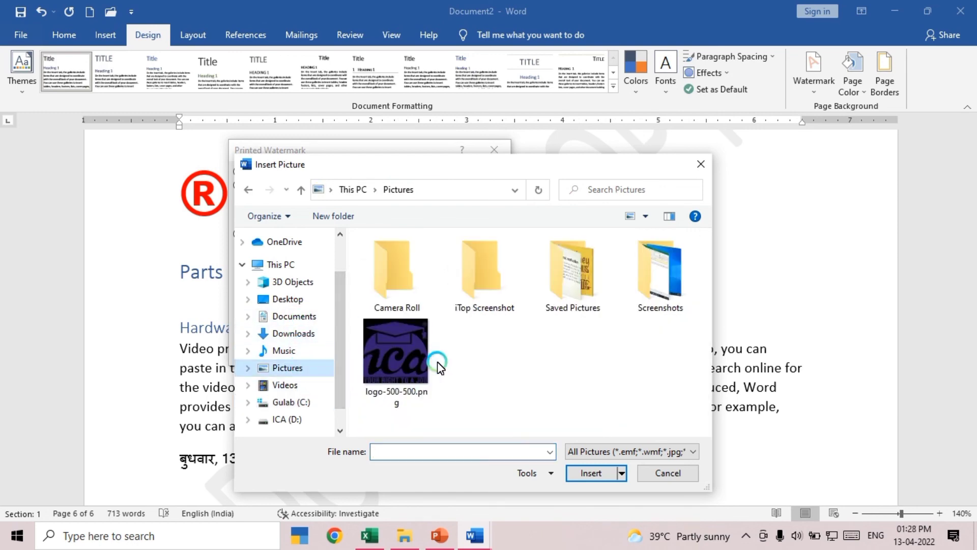
pyautogui.doubleClick(393, 355)
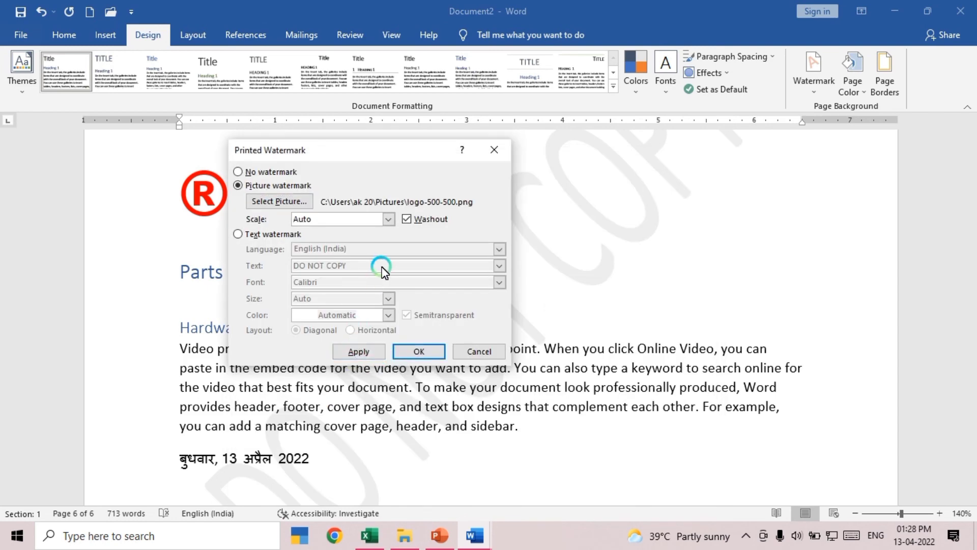
pyautogui.click(373, 352)
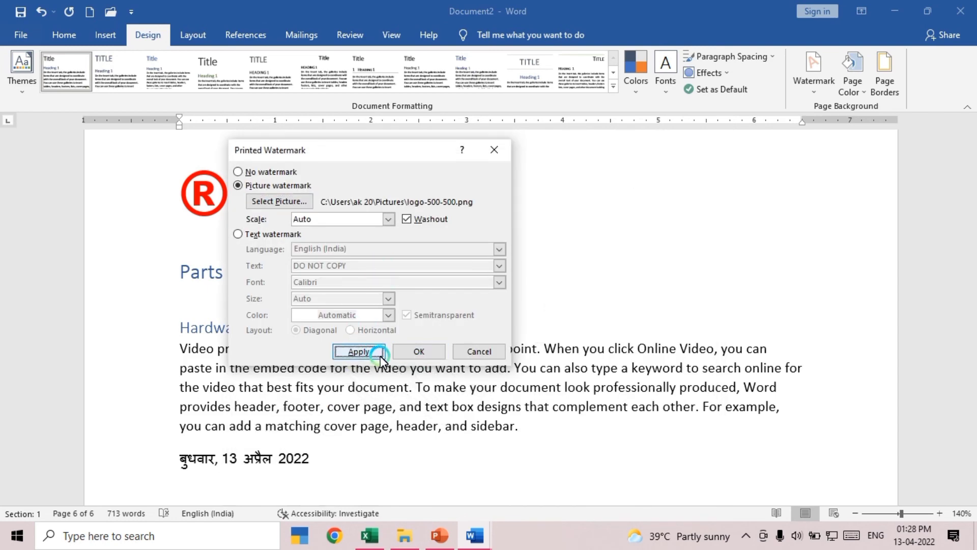
# Turn off Washout for the logo picture watermark, and switch to the topic list in Document1
pyautogui.moveTo(375, 151); pyautogui.dragTo(520, 228)
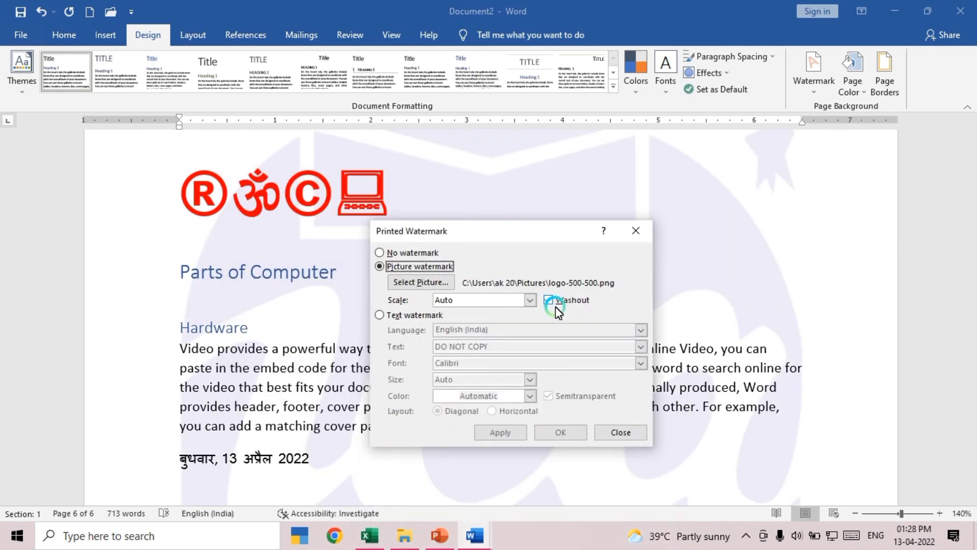
pyautogui.click(559, 302)
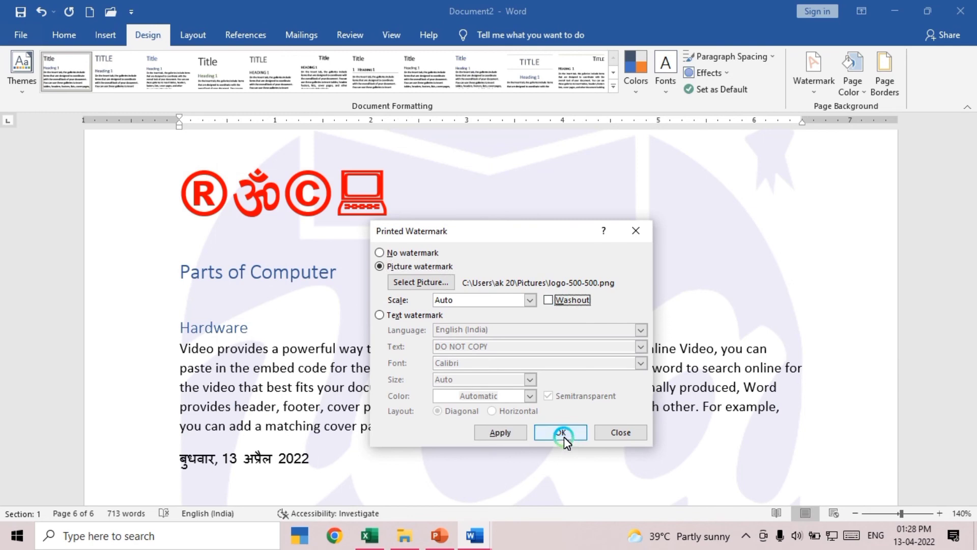
pyautogui.click(564, 433)
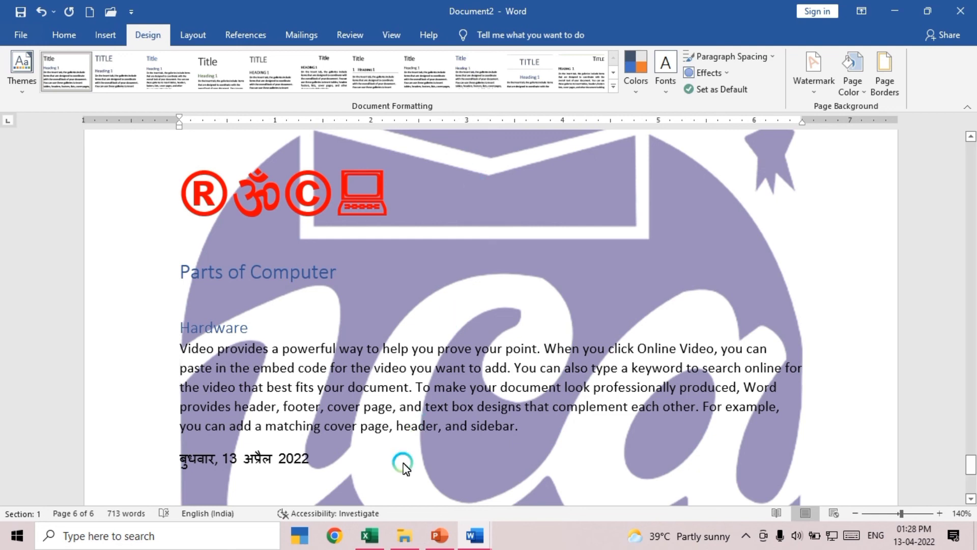
pyautogui.click(472, 540)
pyautogui.click(448, 490)
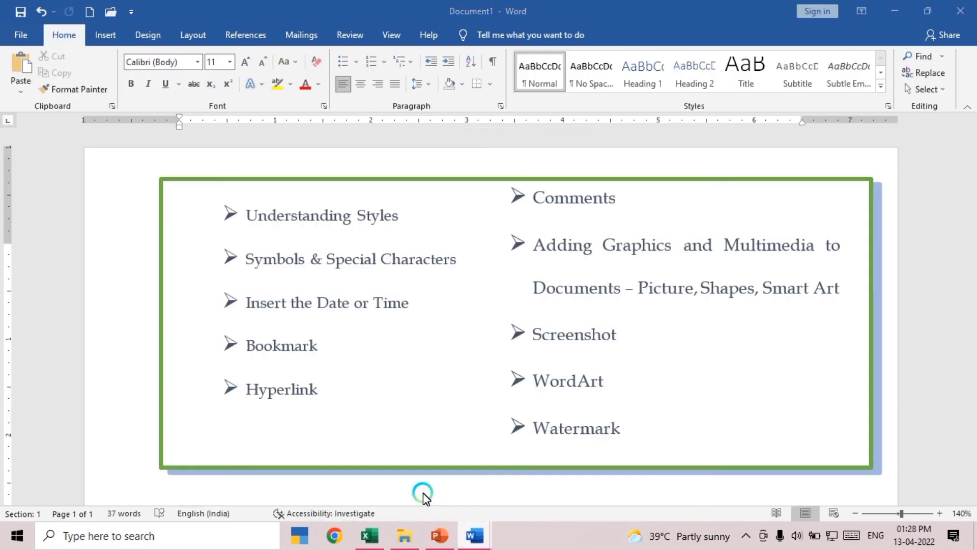